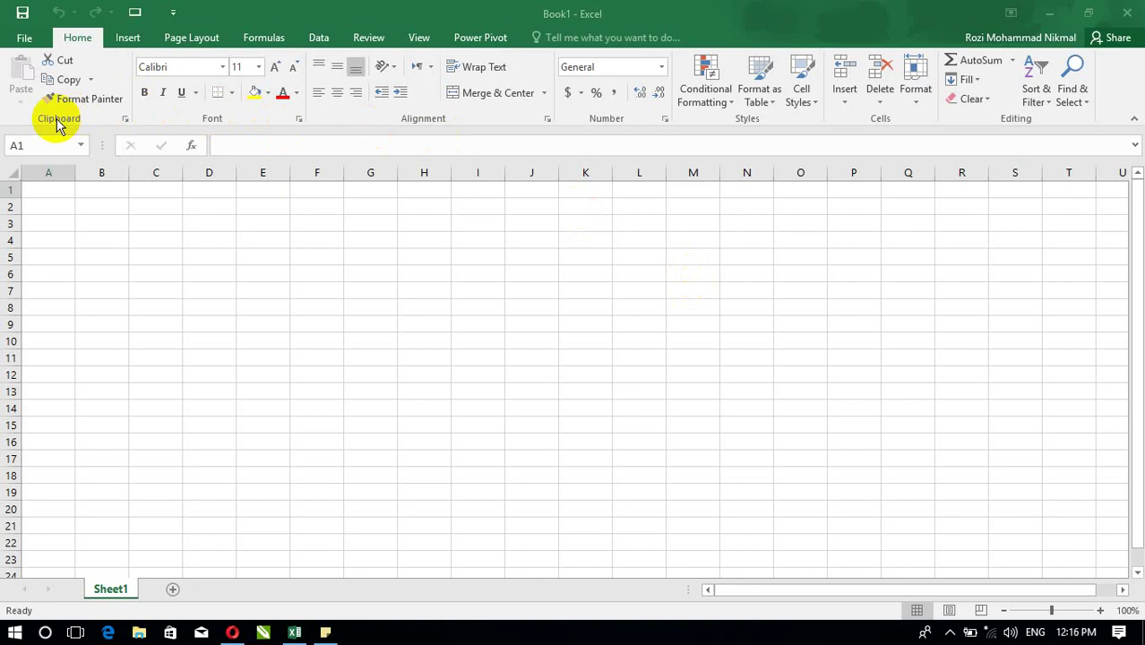
Enter the headers Sr No, Name, Job, Salary, Overtime and Total across B2:G2.
{"action": "left_click", "coordinate": [150, 239]}
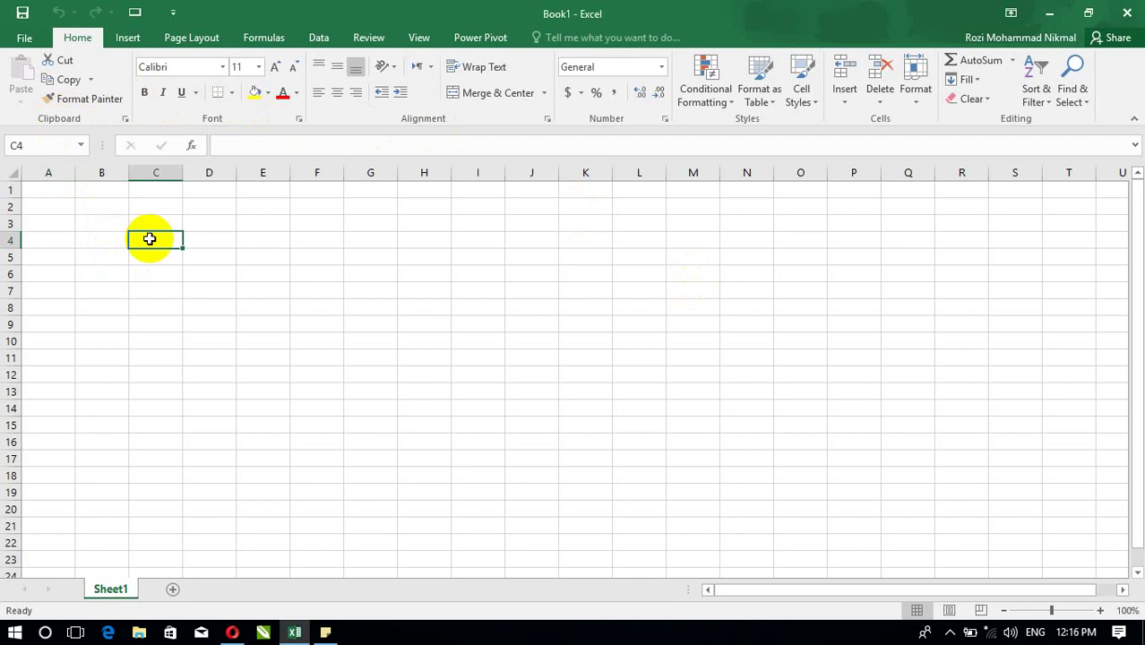
{"action": "type", "text": "J"}
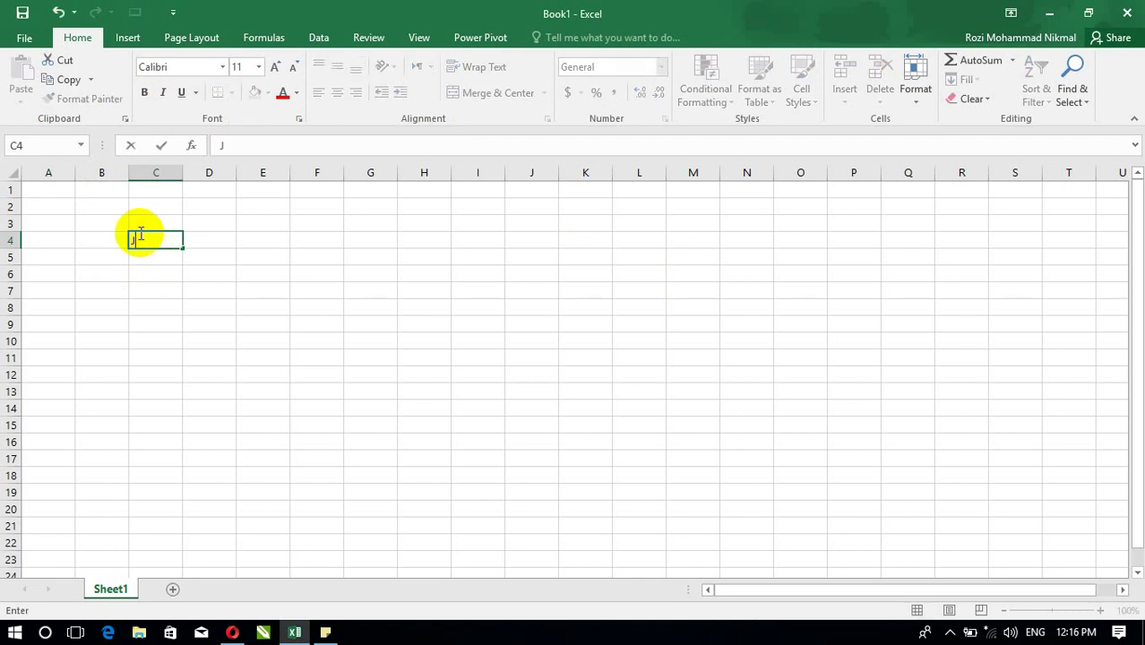
{"action": "left_click", "coordinate": [94, 207]}
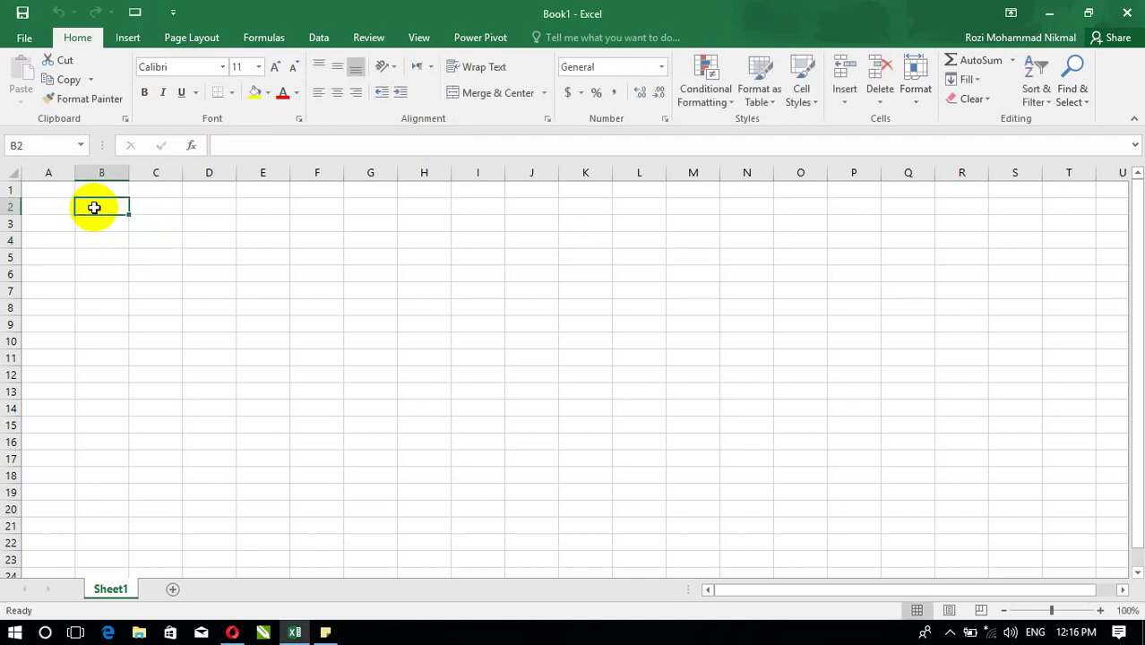
{"action": "type", "text": "Sr no"}
{"action": "key", "text": "Tab"}
{"action": "type", "text": "Name"}
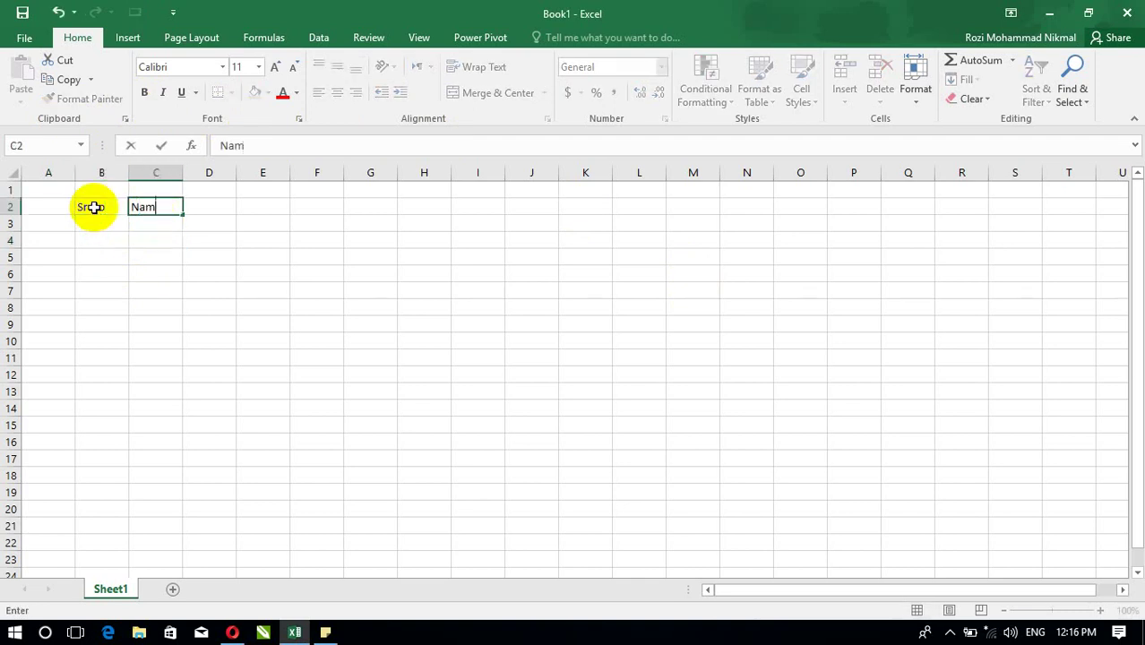
{"action": "key", "text": "Tab"}
{"action": "type", "text": "Job"}
{"action": "key", "text": "Tab"}
{"action": "type", "text": "Salary"}
{"action": "key", "text": "Tab"}
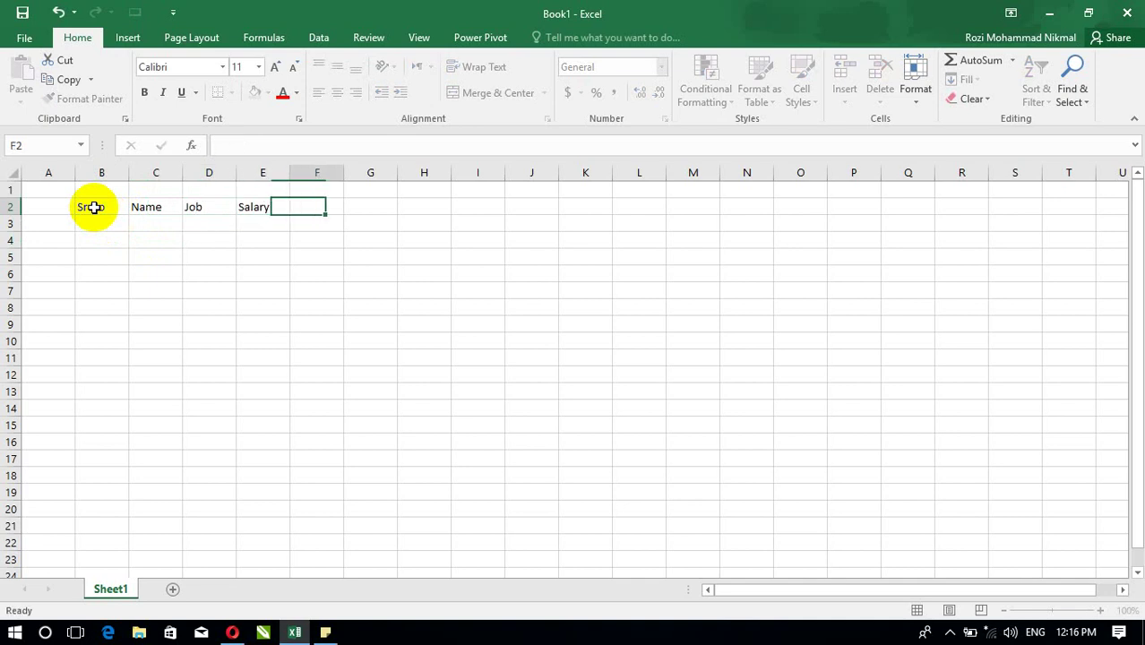
{"action": "type", "text": "Overtime"}
{"action": "key", "text": "Tab"}
{"action": "type", "text": "TOarl"}
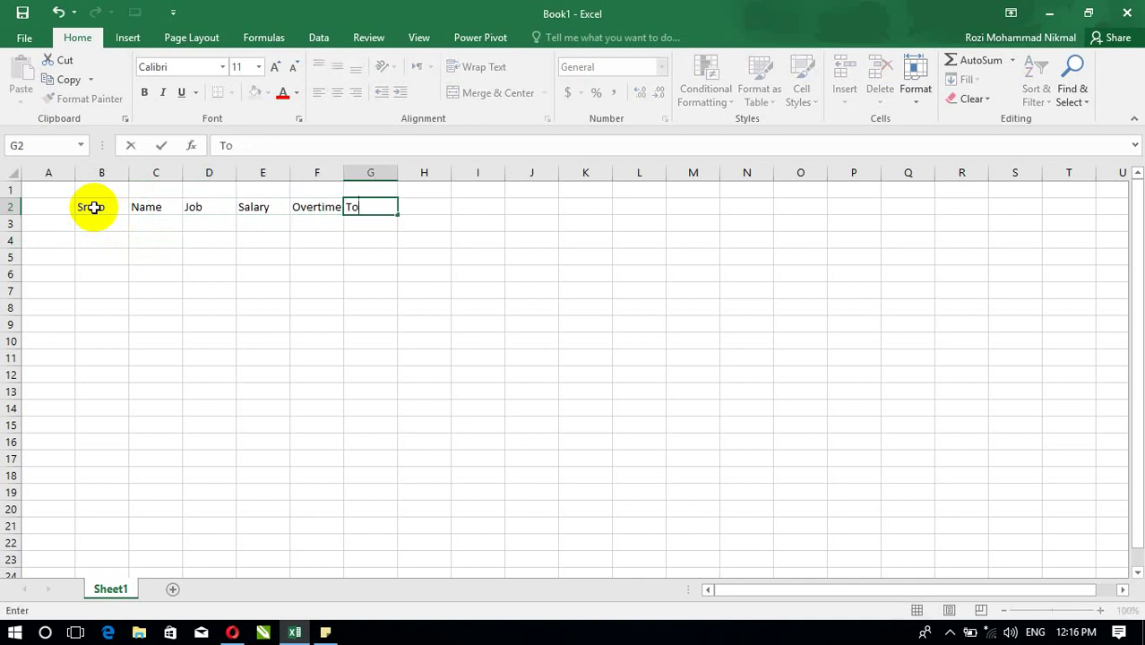
{"action": "key", "text": "Down"}
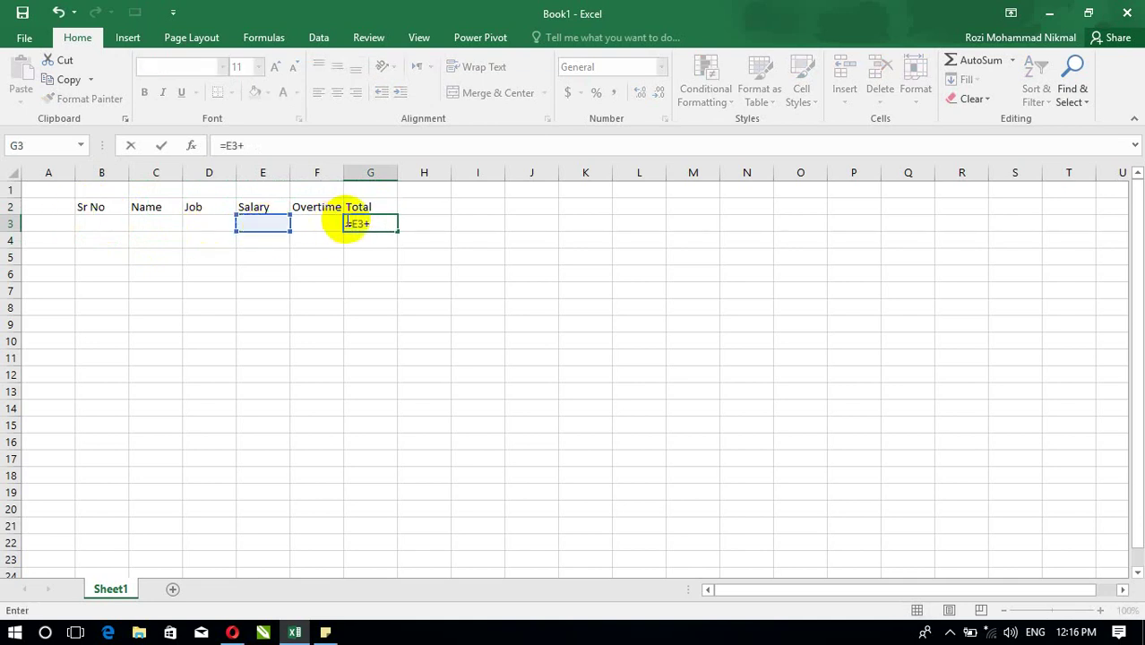
Add the formula =E3+F3 in the first Total cell and fill it down to G9.
{"action": "left_click", "coordinate": [319, 224]}
{"action": "key", "text": "Return"}
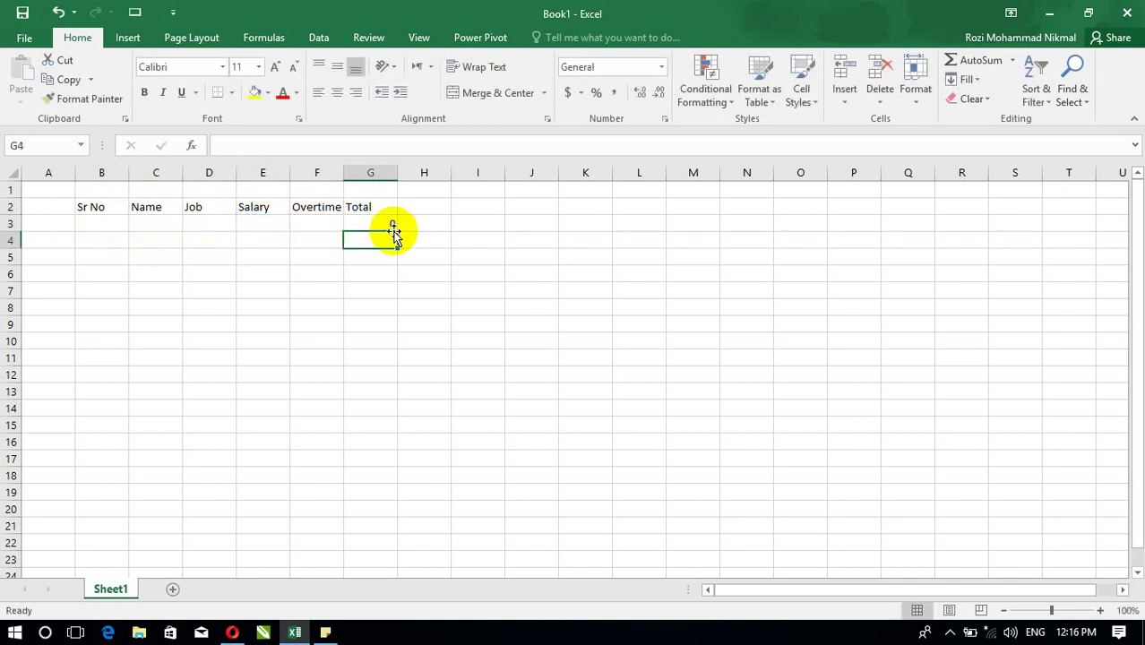
{"action": "left_click", "coordinate": [389, 226]}
{"action": "left_click_drag", "start_coordinate": [397, 232], "coordinate": [384, 324]}
Number the Sr No column from 1 to 7 in B3:B9 by filling down from 1 and 2.
{"action": "left_click", "coordinate": [111, 228]}
{"action": "type", "text": "1"}
{"action": "key", "text": "Return"}
{"action": "type", "text": "2"}
{"action": "key", "text": "Return"}
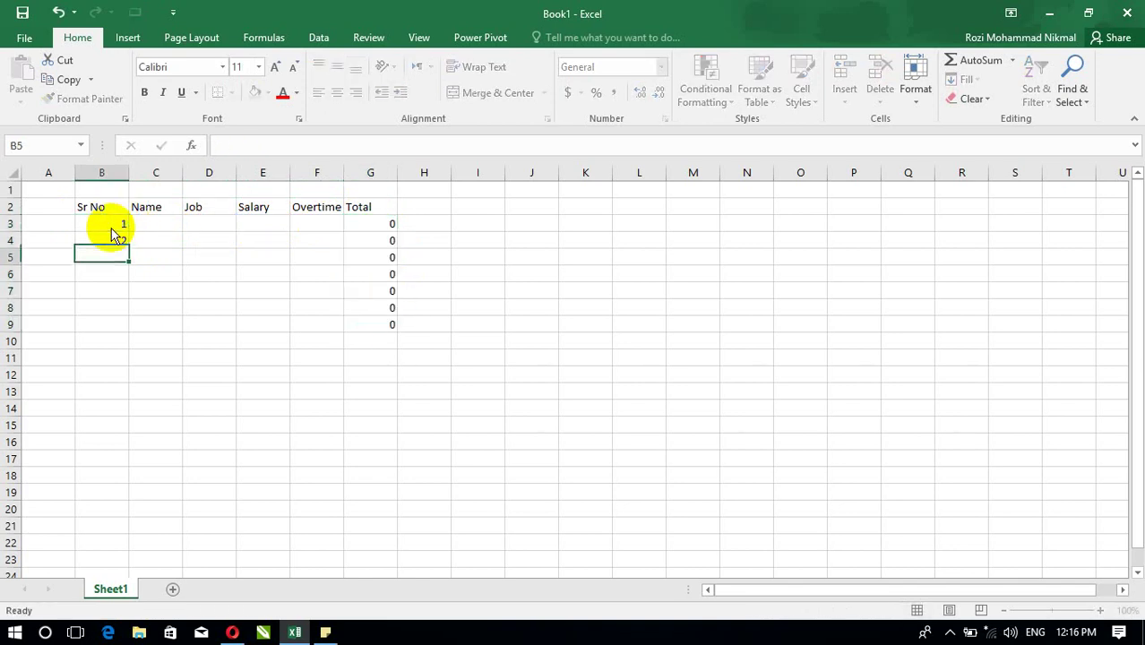
{"action": "left_click_drag", "start_coordinate": [112, 229], "coordinate": [129, 325]}
Enter the seven employees' first names in the Name column, C3:C9.
{"action": "left_click", "coordinate": [153, 230]}
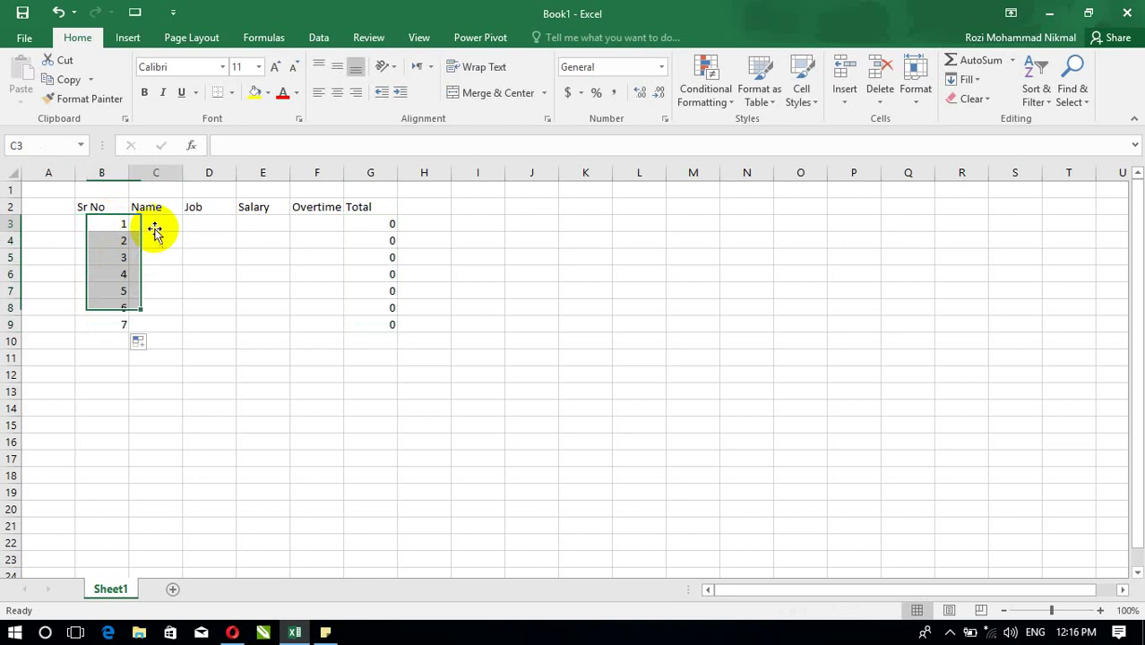
{"action": "type", "text": "jana"}
{"action": "key", "text": "Return"}
{"action": "type", "text": "khan"}
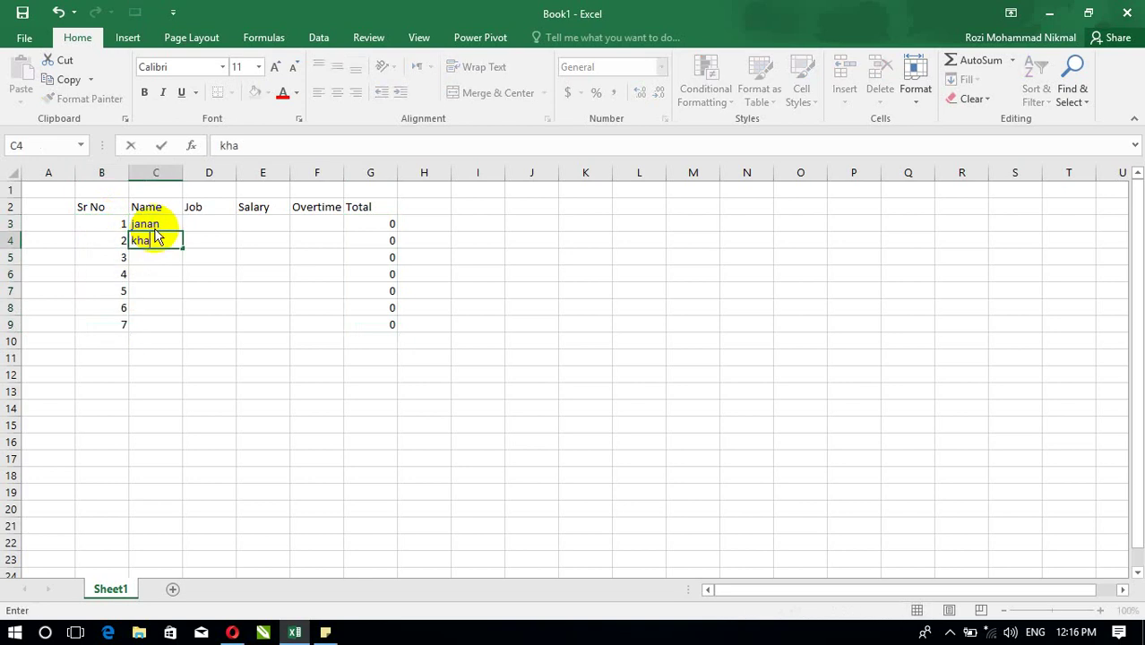
{"action": "key", "text": "Return"}
{"action": "type", "text": "yunas"}
{"action": "key", "text": "Return"}
{"action": "type", "text": "ajam"}
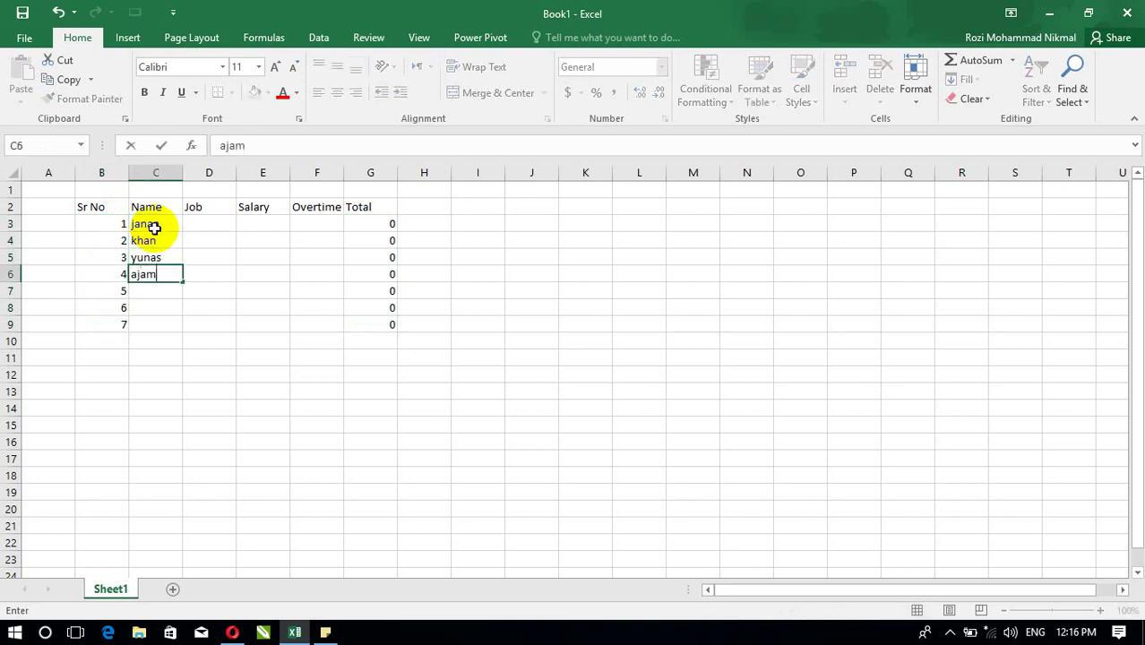
{"action": "type", "text": "l"}
{"action": "key", "text": "Return"}
{"action": "type", "text": "omer"}
{"action": "key", "text": "Return"}
{"action": "type", "text": "popa"}
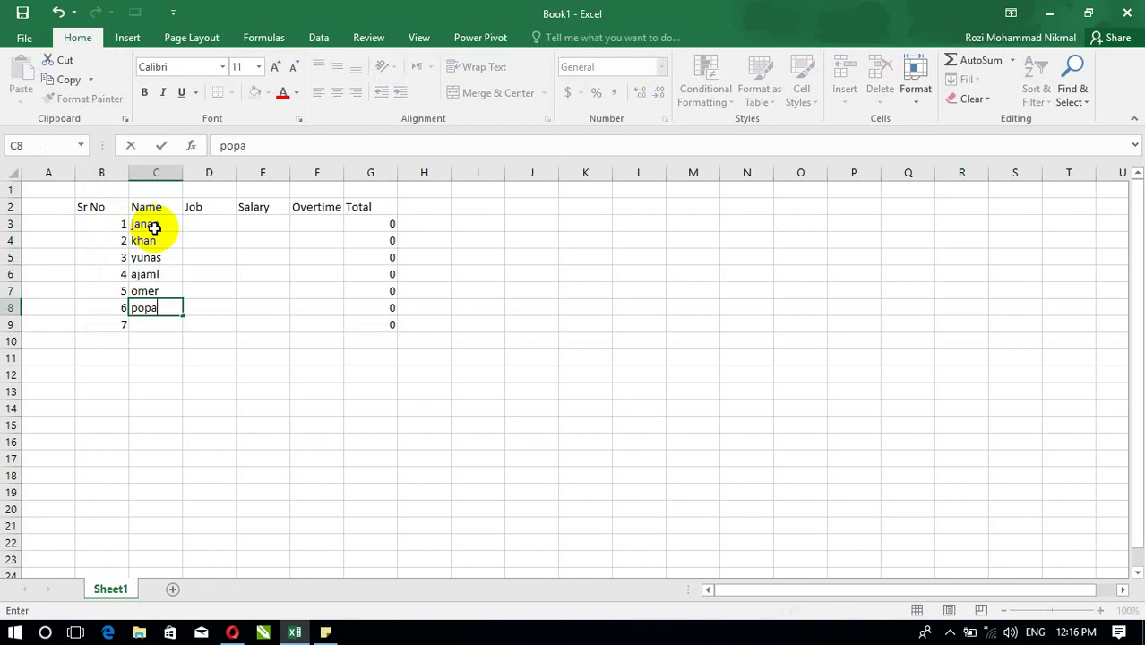
{"action": "type", "text": "l"}
{"action": "key", "text": "Return"}
{"action": "type", "text": "zia"}
{"action": "key", "text": "Tab"}
Enter the jobs mananger, it, cook, cashier, cleaner, it manager and cook in D3:D9.
{"action": "key", "text": "Up"}
{"action": "key", "text": "Up"}
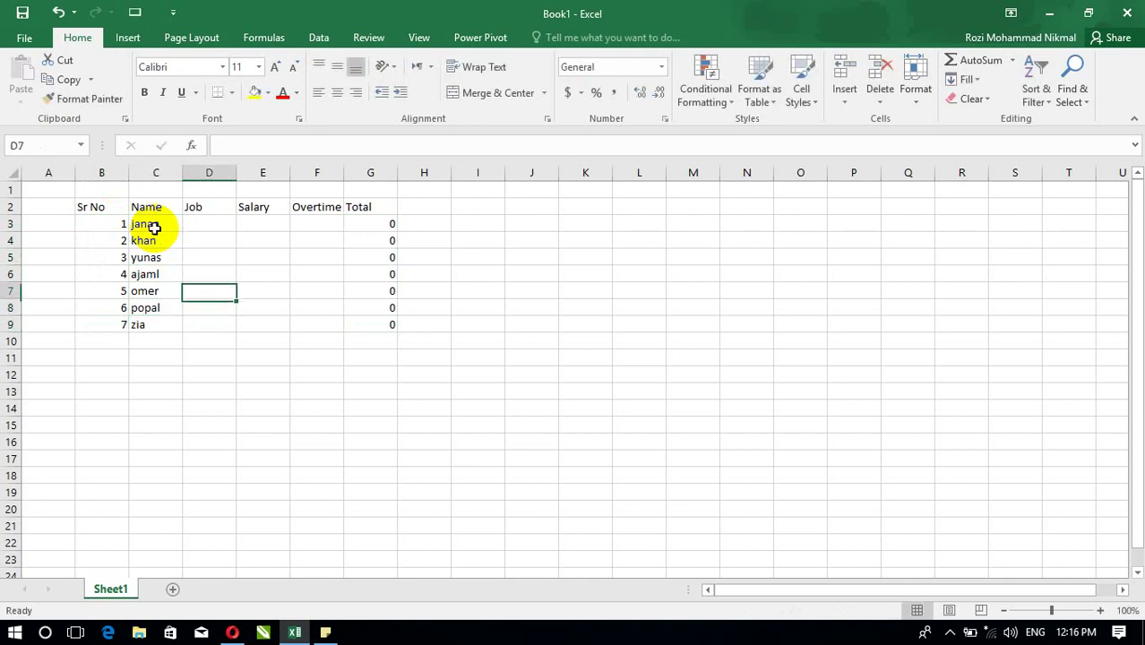
{"action": "type", "text": "mananger"}
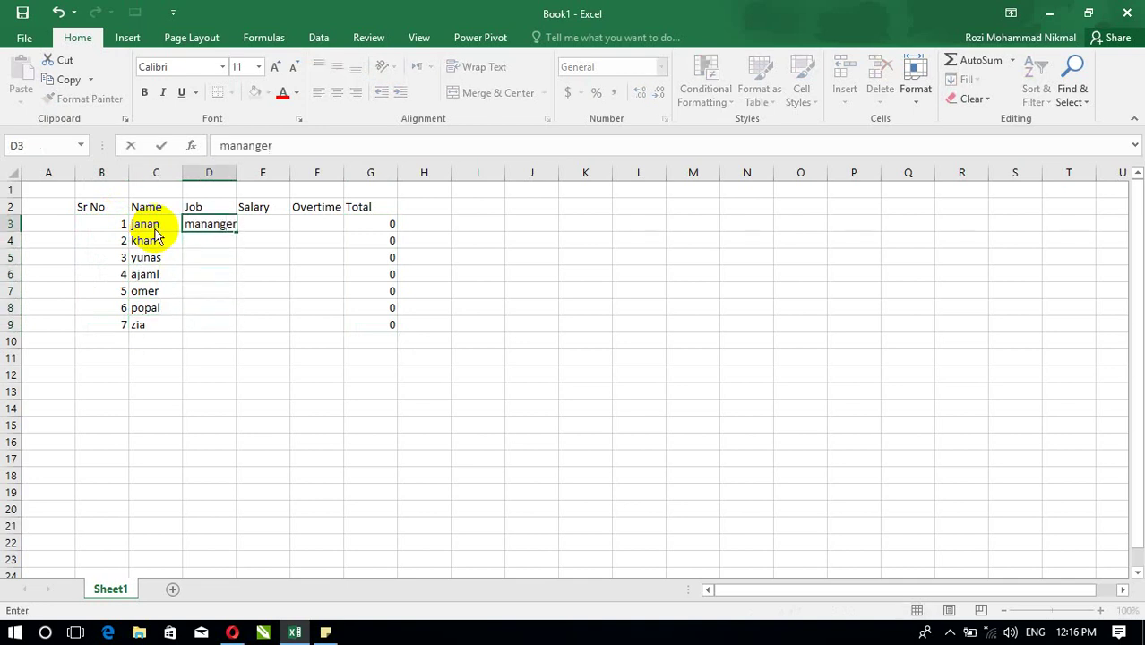
{"action": "key", "text": "Return"}
{"action": "type", "text": "it"}
{"action": "key", "text": "Return"}
{"action": "type", "text": "cook"}
{"action": "key", "text": "Return"}
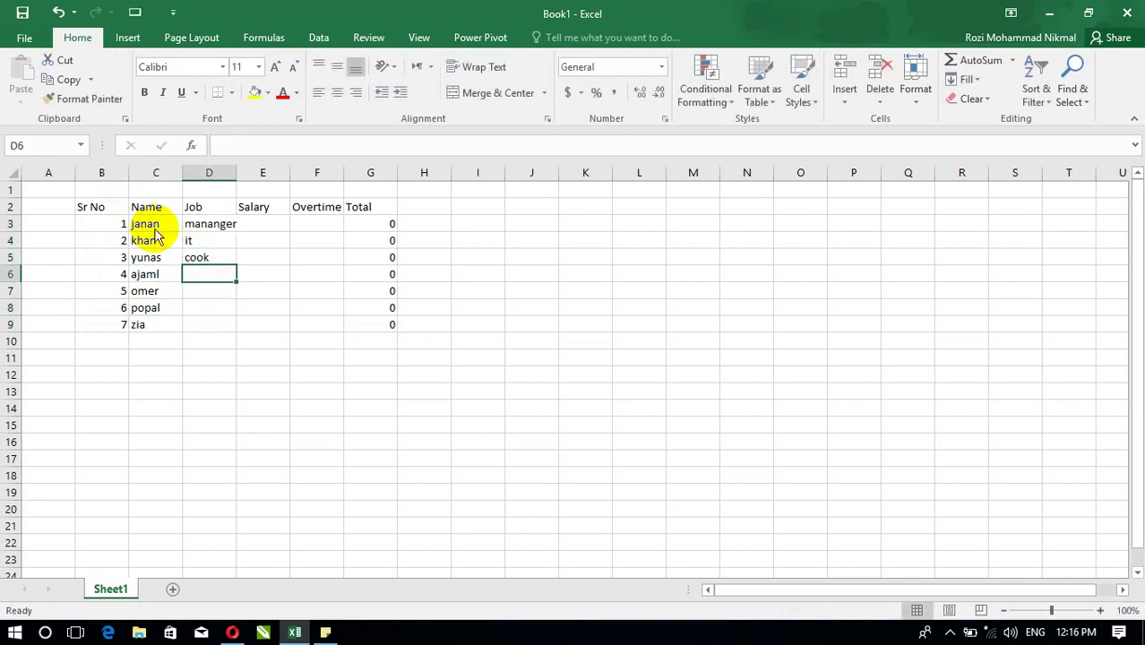
{"action": "type", "text": "cashier"}
{"action": "key", "text": "Return"}
{"action": "type", "text": "vl"}
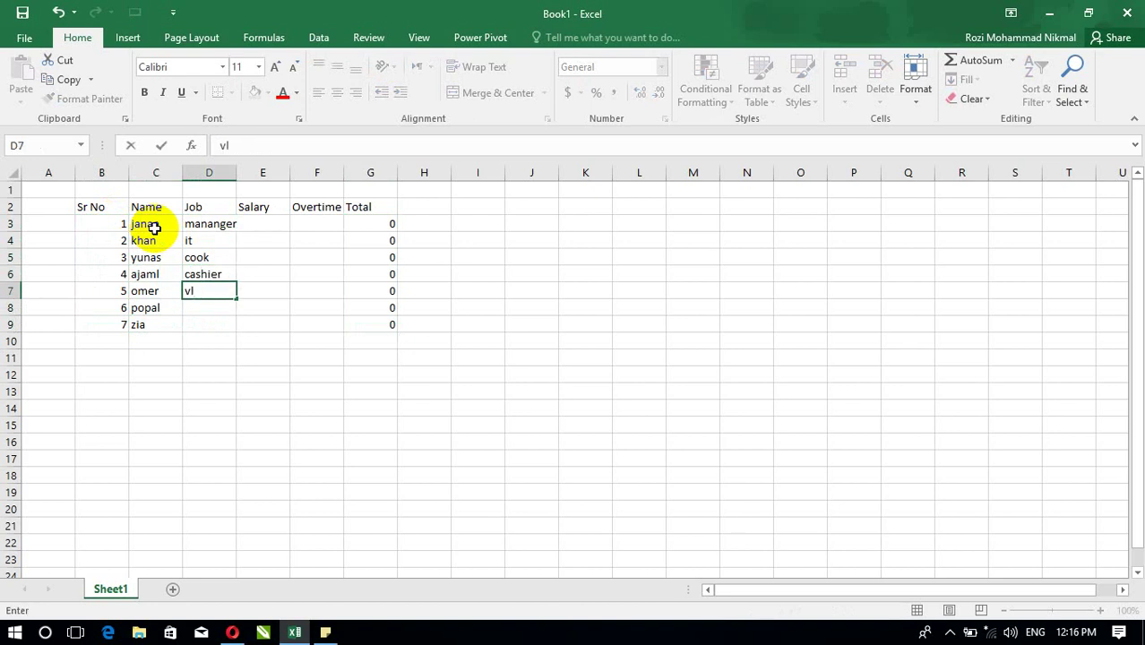
{"action": "type", "text": "eaner"}
{"action": "key", "text": "Return"}
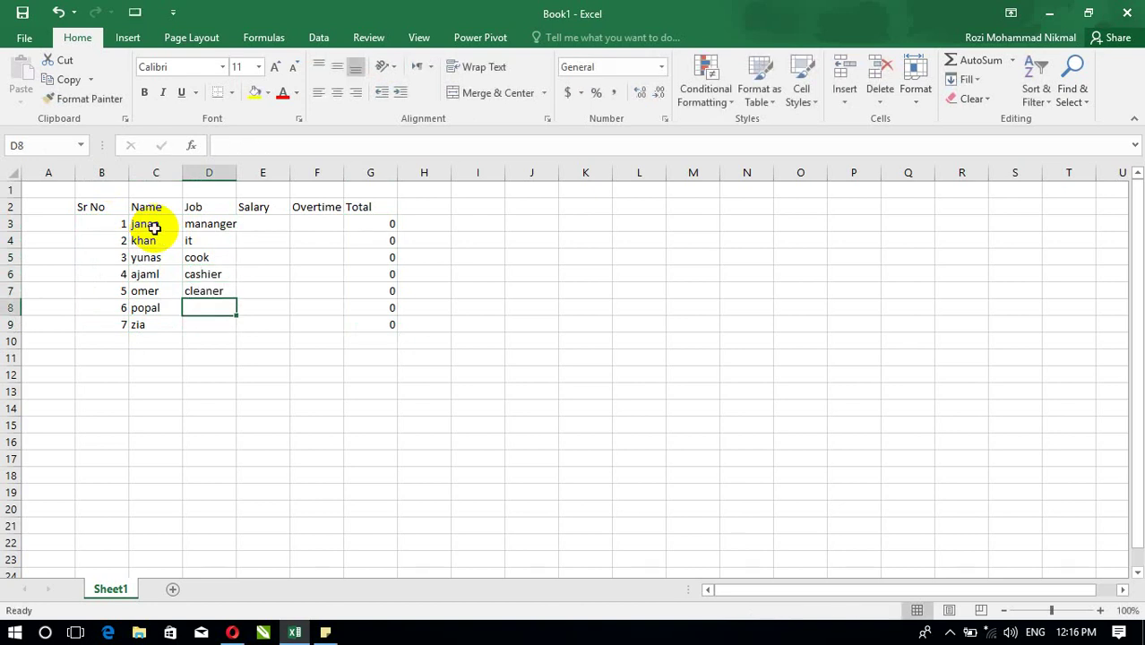
{"action": "type", "text": "it manager"}
{"action": "key", "text": "Return"}
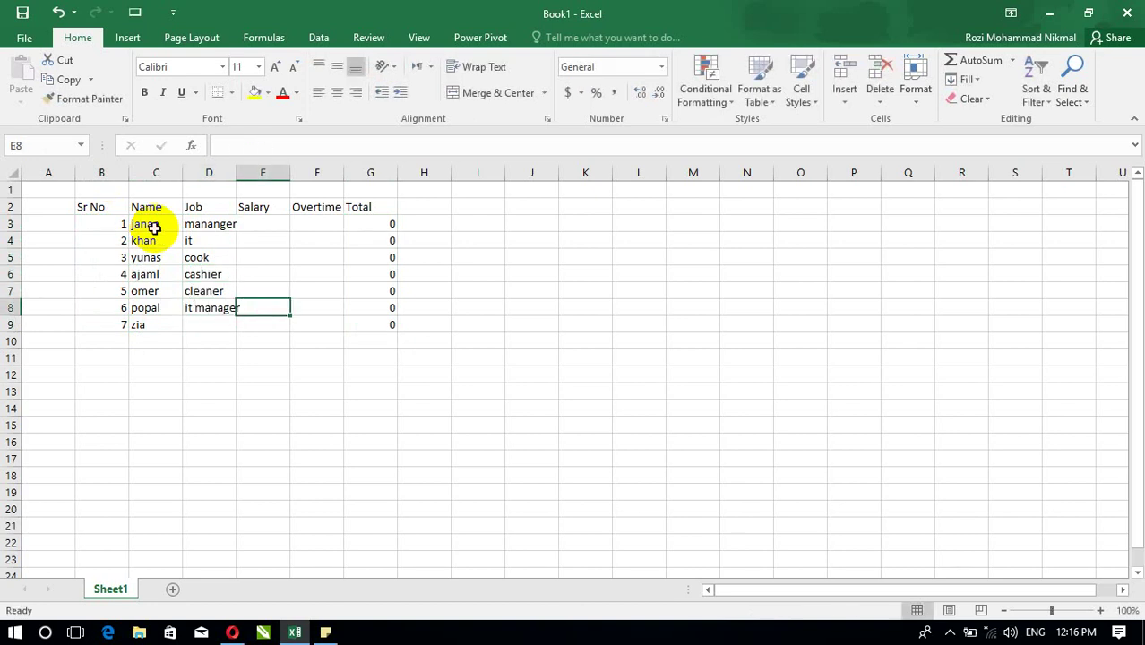
{"action": "type", "text": "cook"}
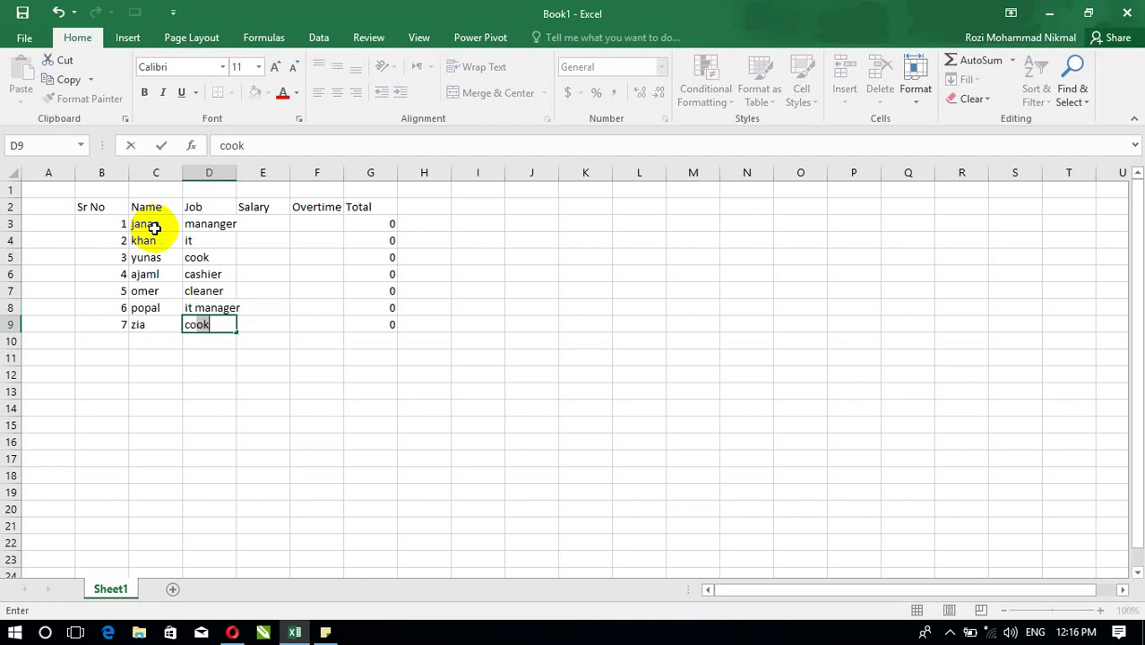
{"action": "key", "text": "Tab"}
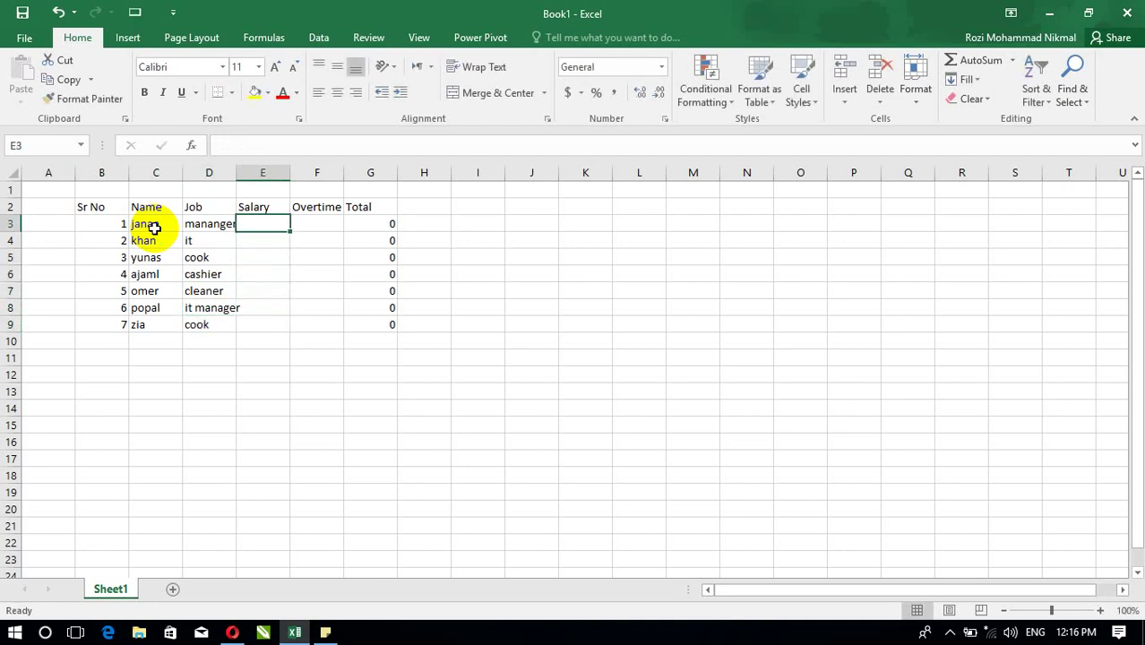
Enter salary 1000 with overtime 100 in row 3 and 2000 with 200 in row 4, and fill both series down to row 9.
{"action": "type", "text": "10000"}
{"action": "key", "text": "Tab"}
{"action": "key", "text": "Left"}
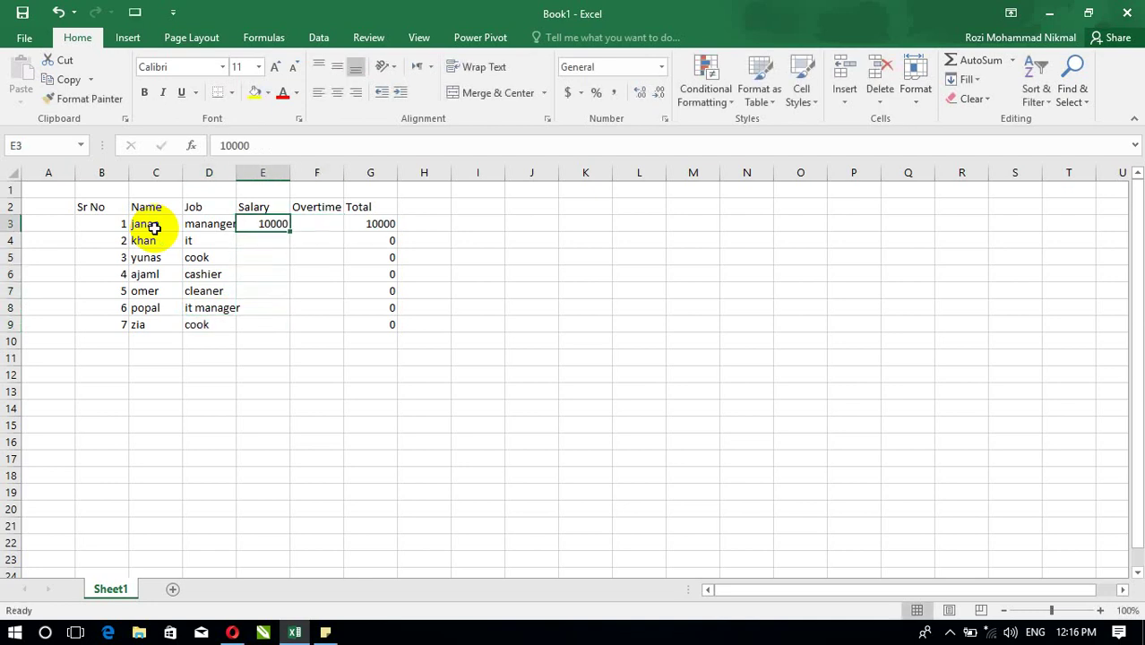
{"action": "key", "text": "BackSpace"}
{"action": "key", "text": "Tab"}
{"action": "type", "text": "100"}
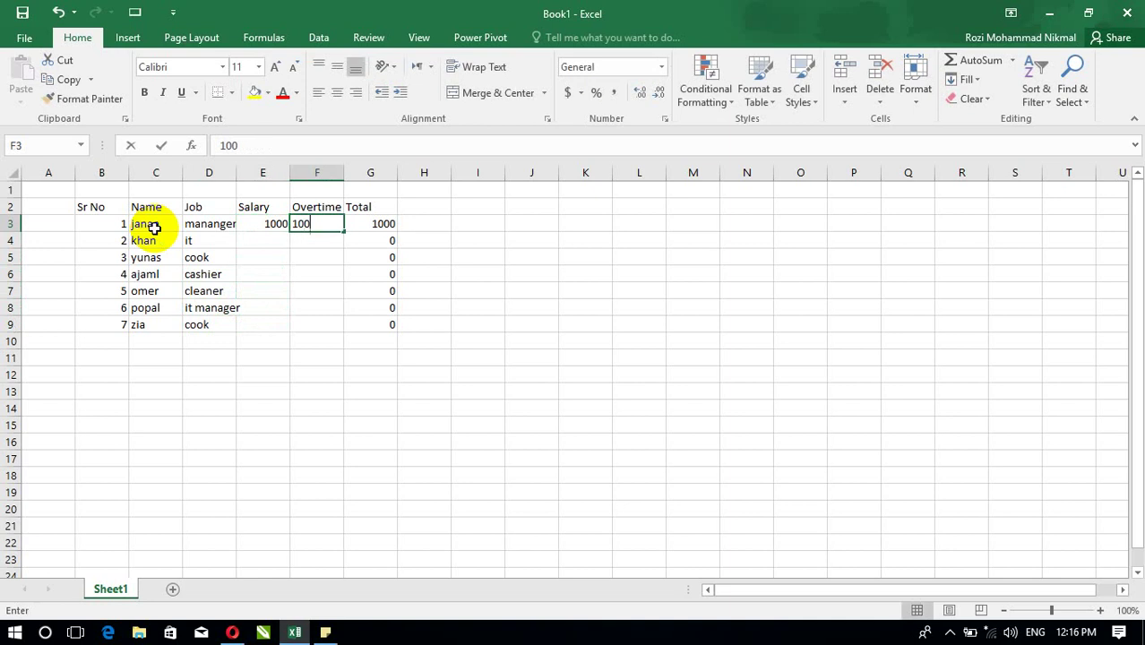
{"action": "key", "text": "Return"}
{"action": "type", "text": "2000"}
{"action": "key", "text": "Tab"}
{"action": "type", "text": "200"}
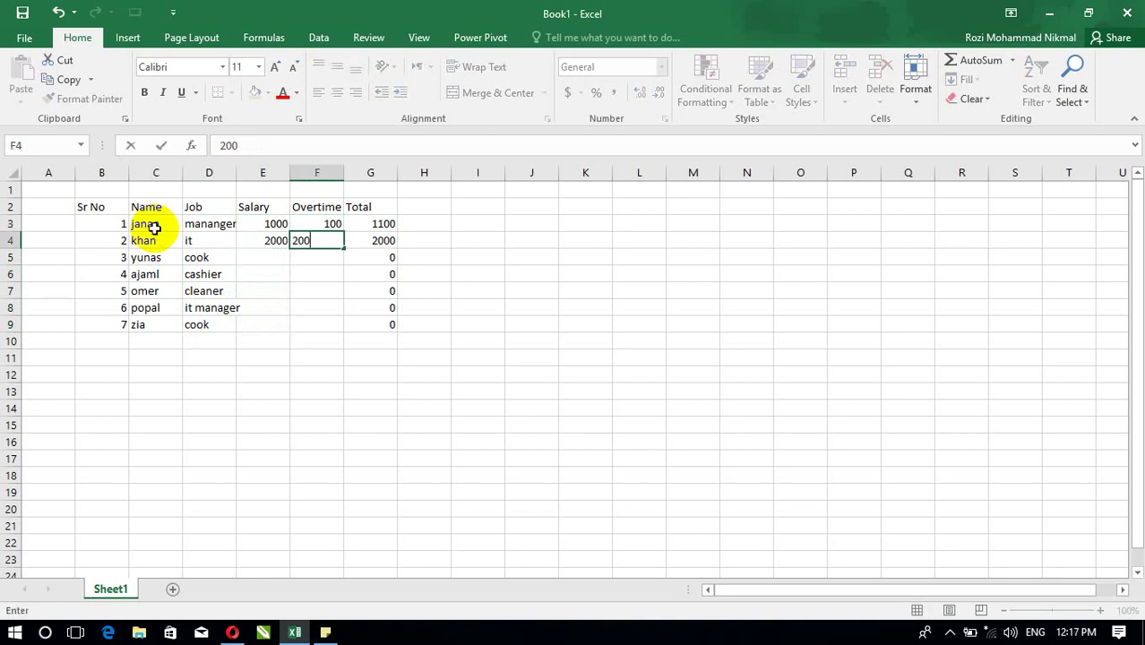
{"action": "key", "text": "Return"}
{"action": "left_click_drag", "start_coordinate": [265, 222], "coordinate": [315, 239]}
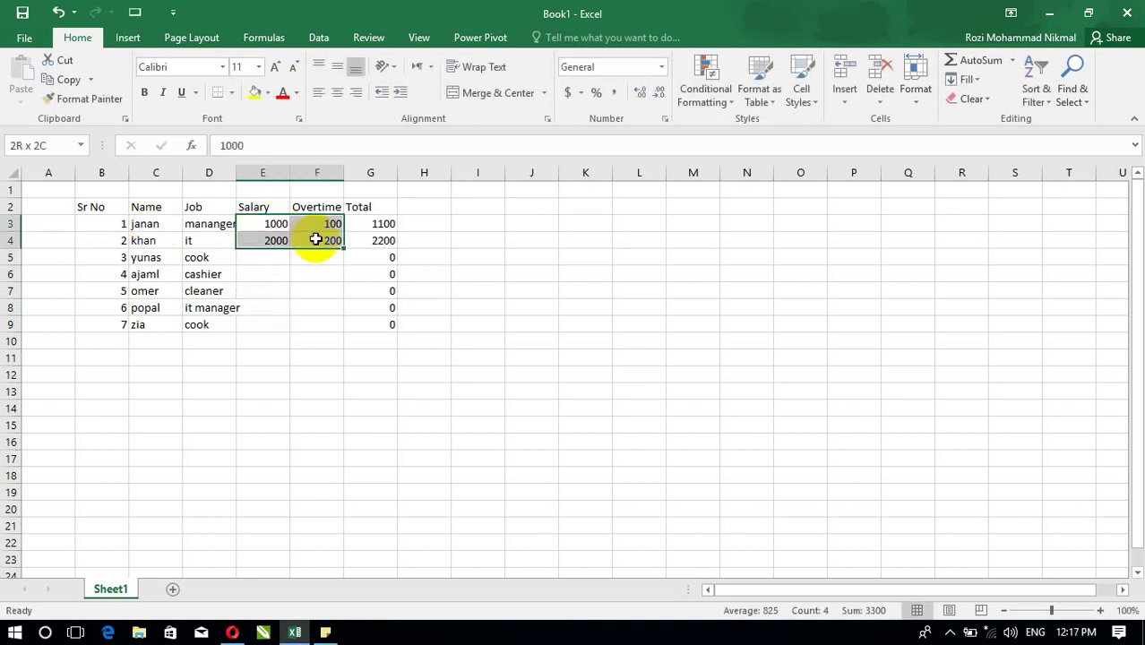
{"action": "double_click", "coordinate": [344, 248]}
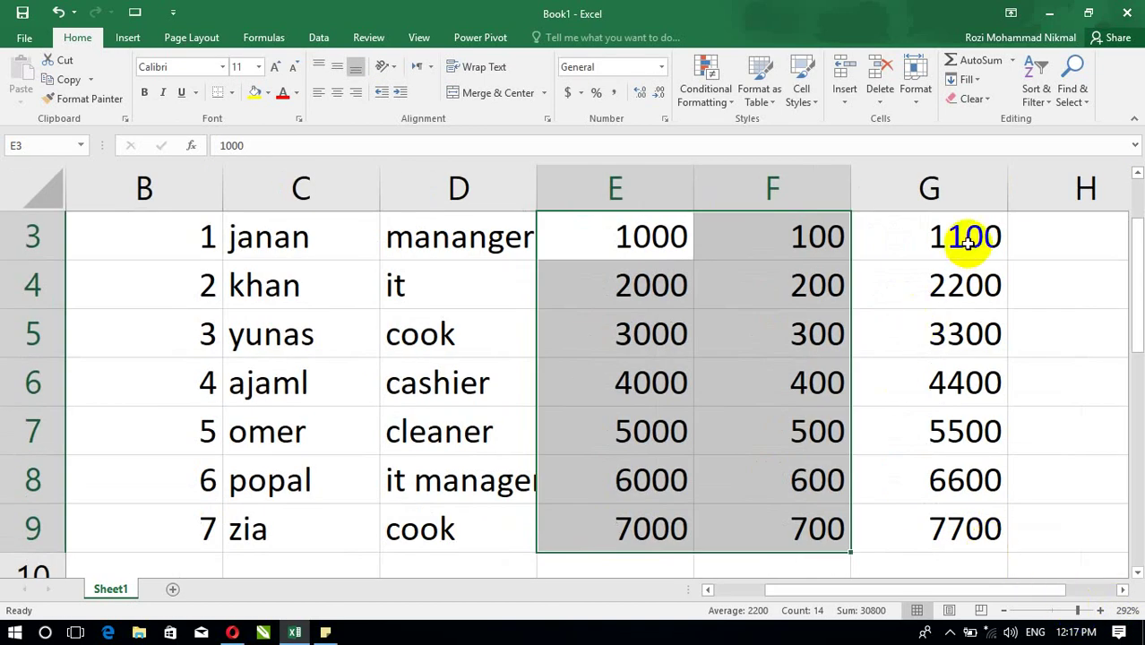
Apply All Borders to B2:G8 and the dollar Accounting format to the amounts in E3:G9.
{"action": "left_click_drag", "start_coordinate": [941, 236], "coordinate": [199, 568]}
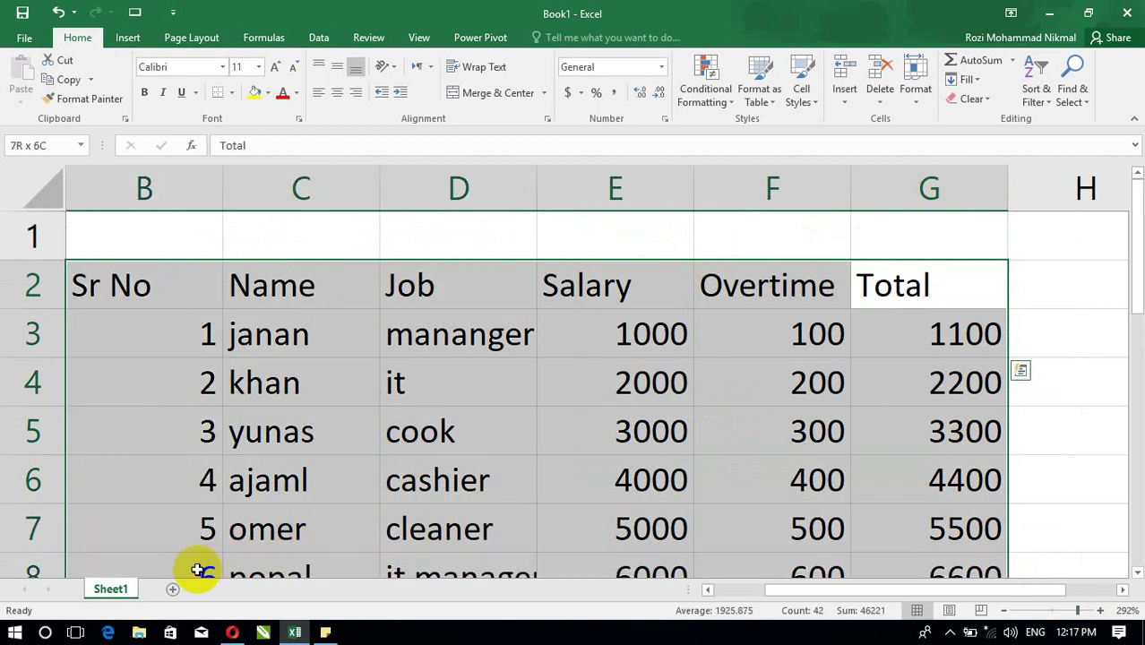
{"action": "left_click", "coordinate": [233, 93]}
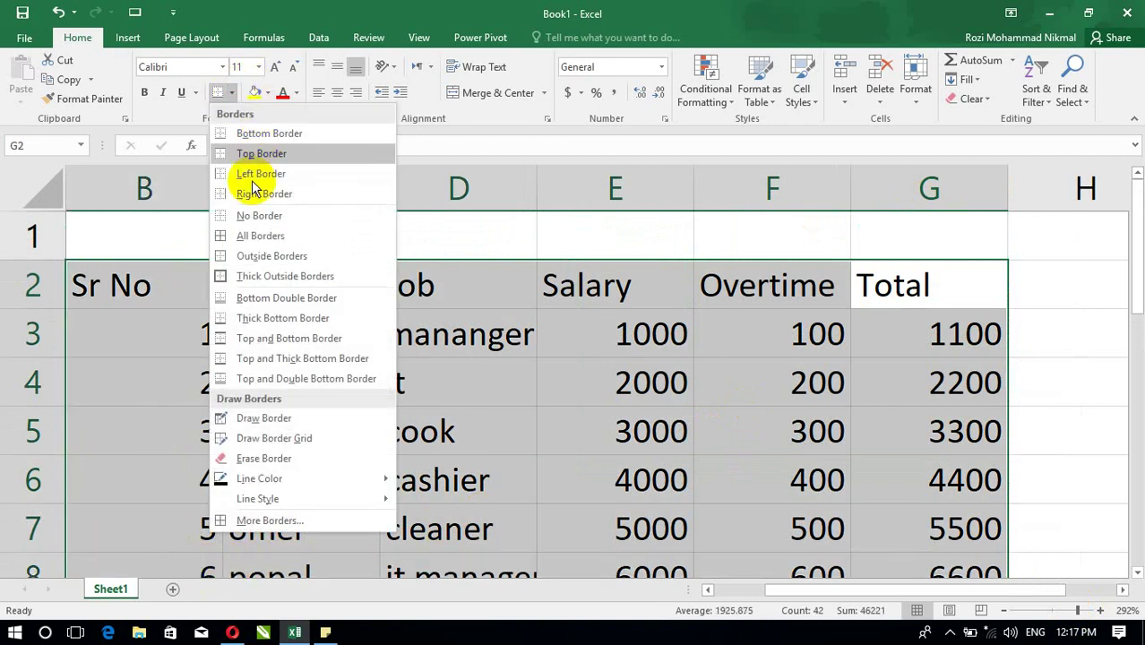
{"action": "left_click", "coordinate": [236, 233]}
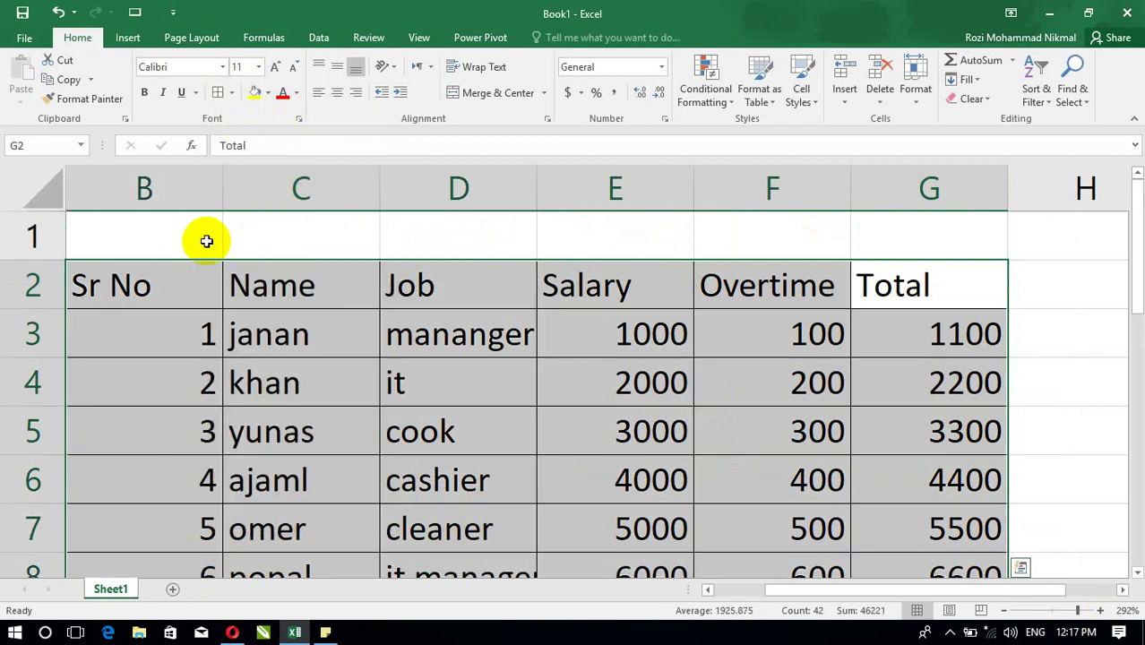
{"action": "left_click_drag", "start_coordinate": [650, 325], "coordinate": [902, 489]}
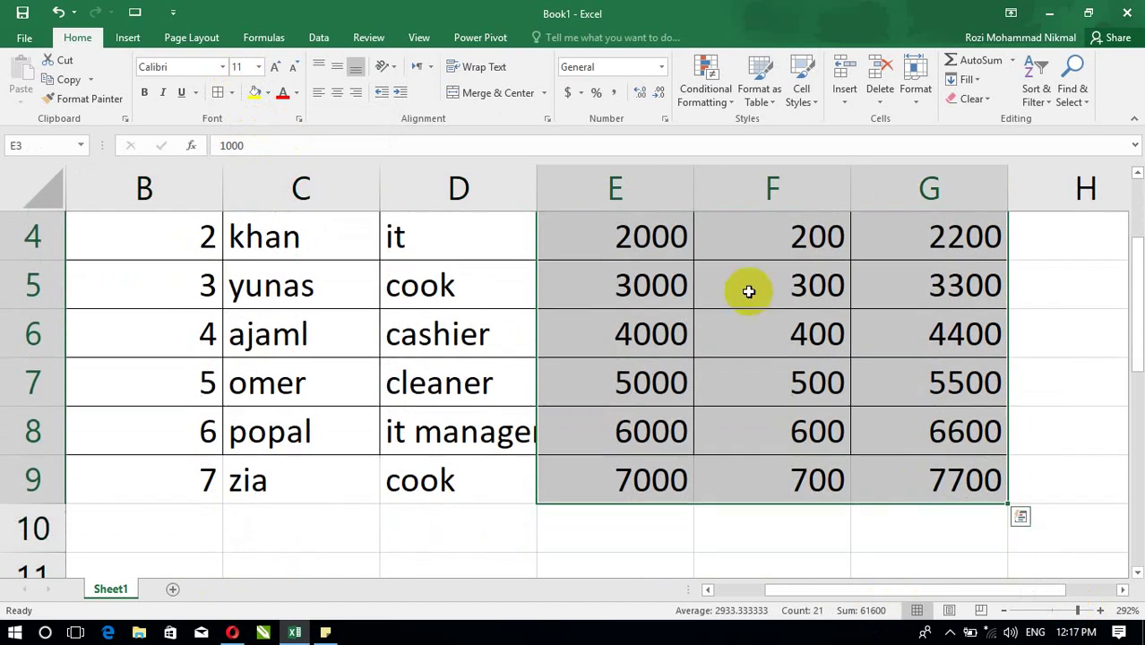
{"action": "left_click", "coordinate": [566, 93]}
Cut the whole salary table B2:G9, paste it at L3, and undo the move.
{"action": "left_click", "coordinate": [923, 285]}
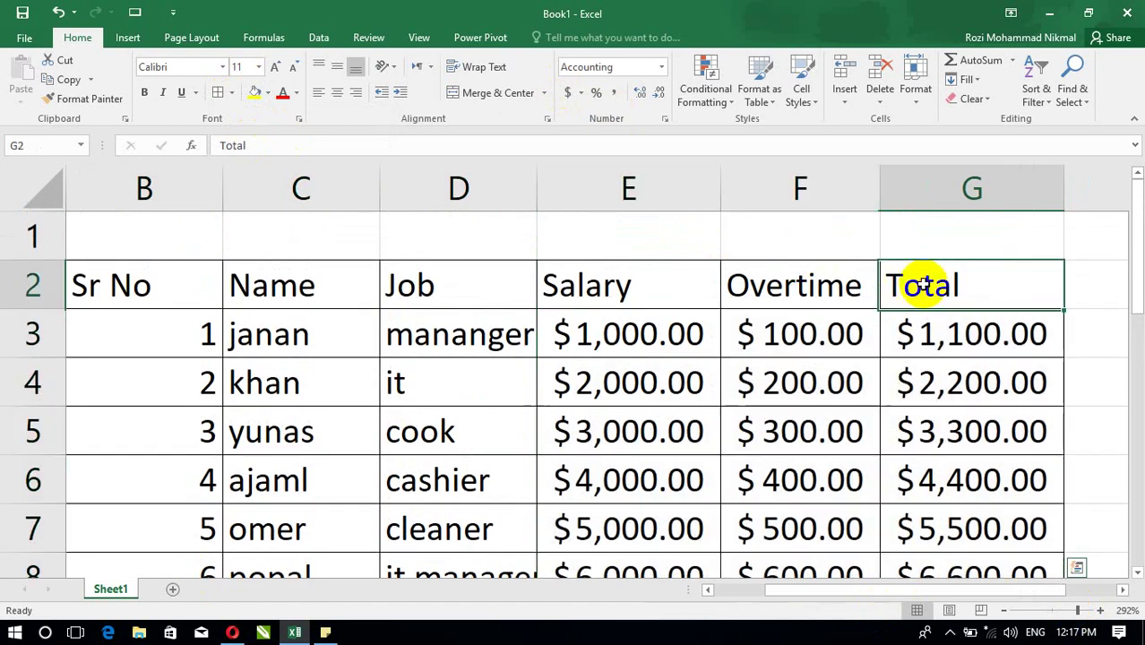
{"action": "key", "text": "ctrl+a"}
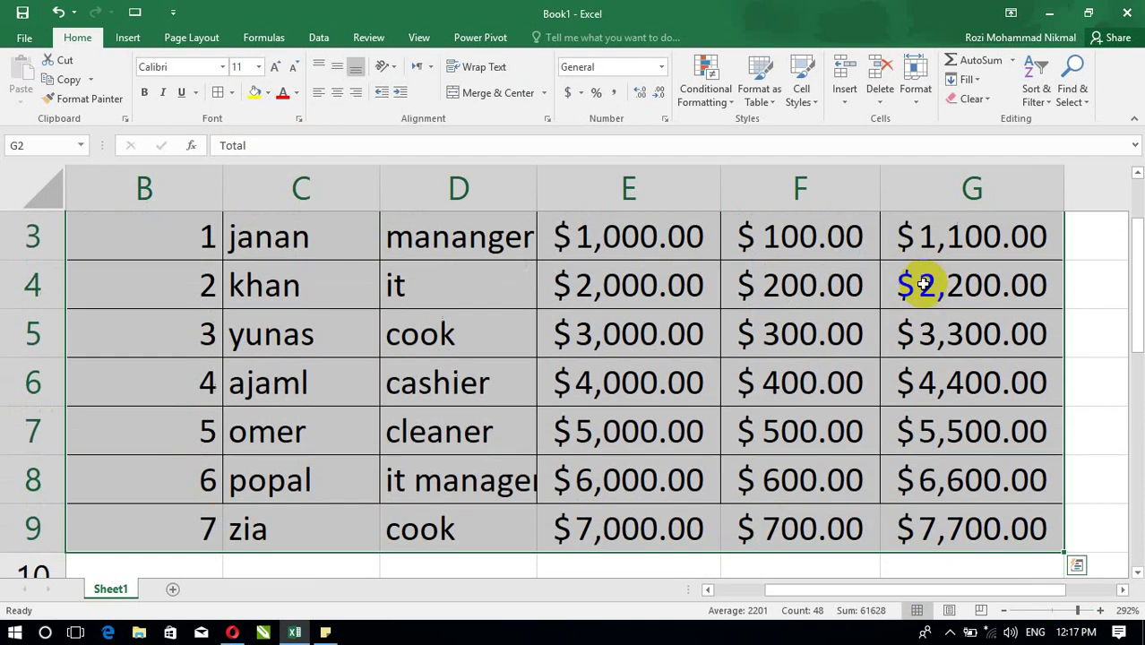
{"action": "left_click", "coordinate": [73, 67]}
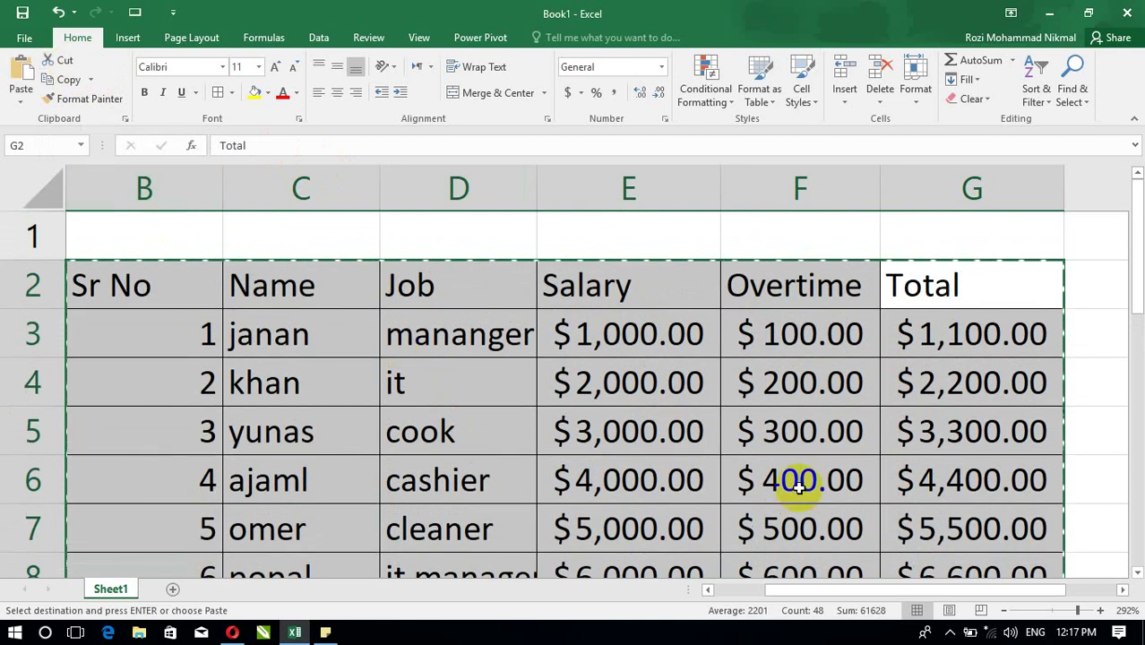
{"action": "scroll", "coordinate": [1099, 587], "scroll_direction": "down", "scroll_amount": 1}
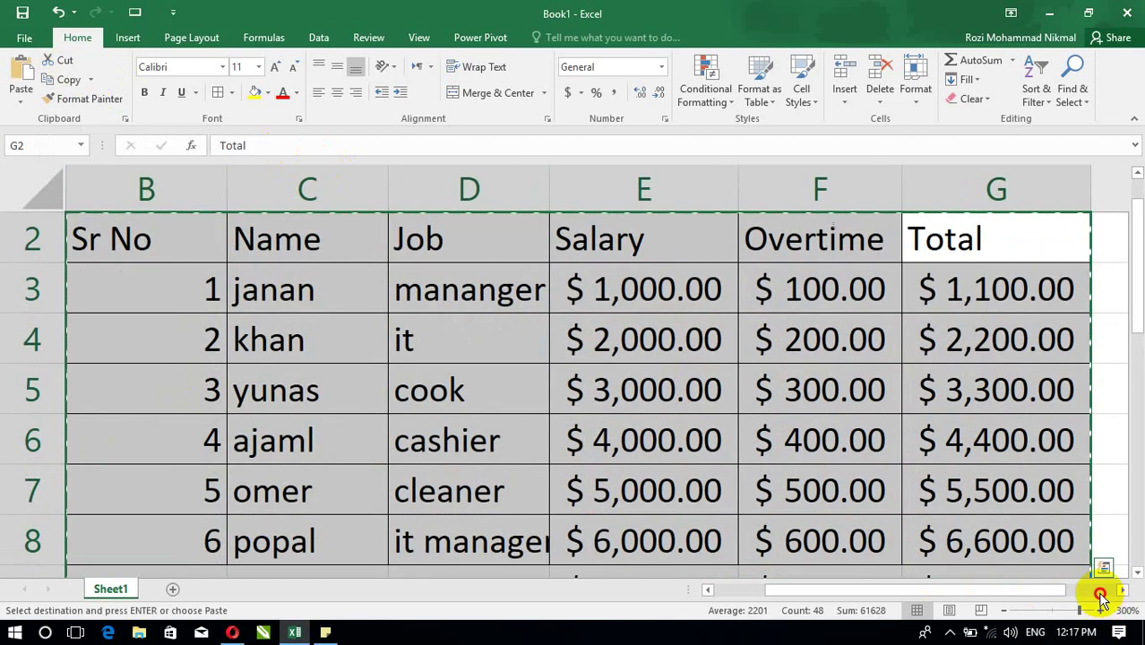
{"action": "left_click", "coordinate": [1094, 590]}
{"action": "left_click", "coordinate": [717, 276]}
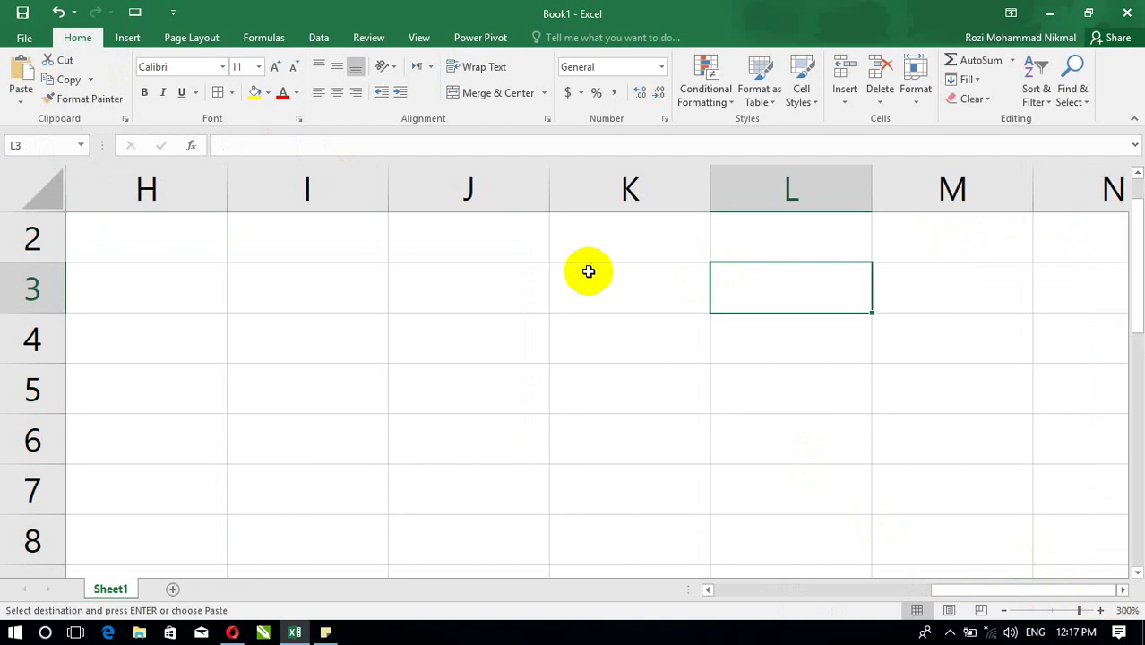
{"action": "left_click", "coordinate": [14, 72]}
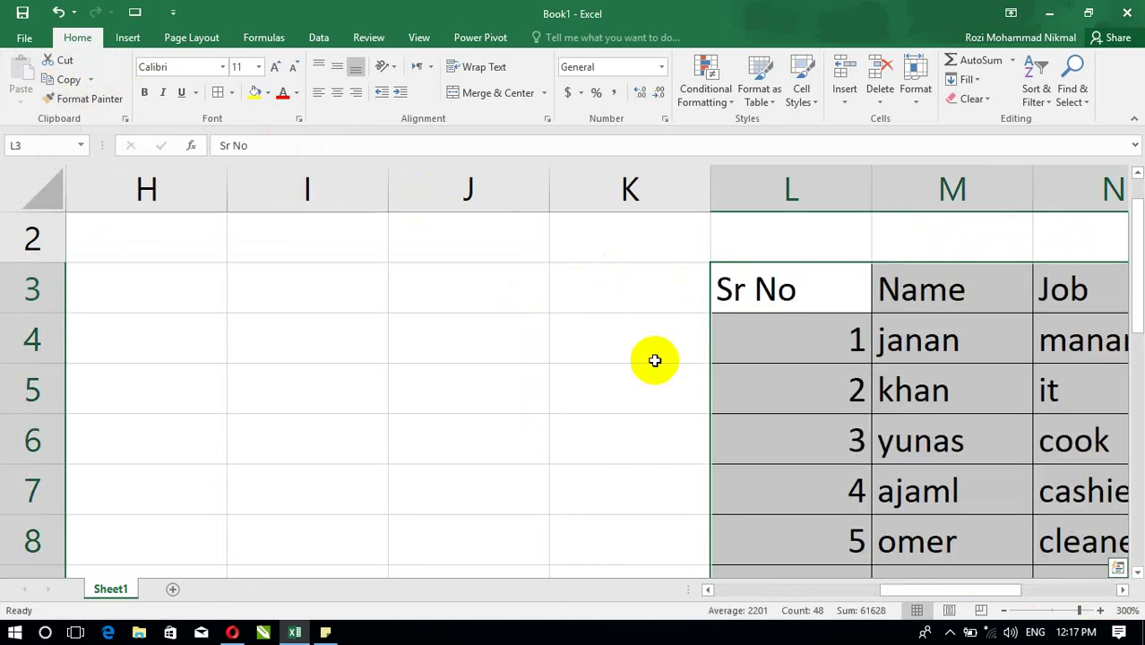
{"action": "left_click_drag", "start_coordinate": [894, 594], "coordinate": [873, 545]}
{"action": "key", "text": "ctrl+z"}
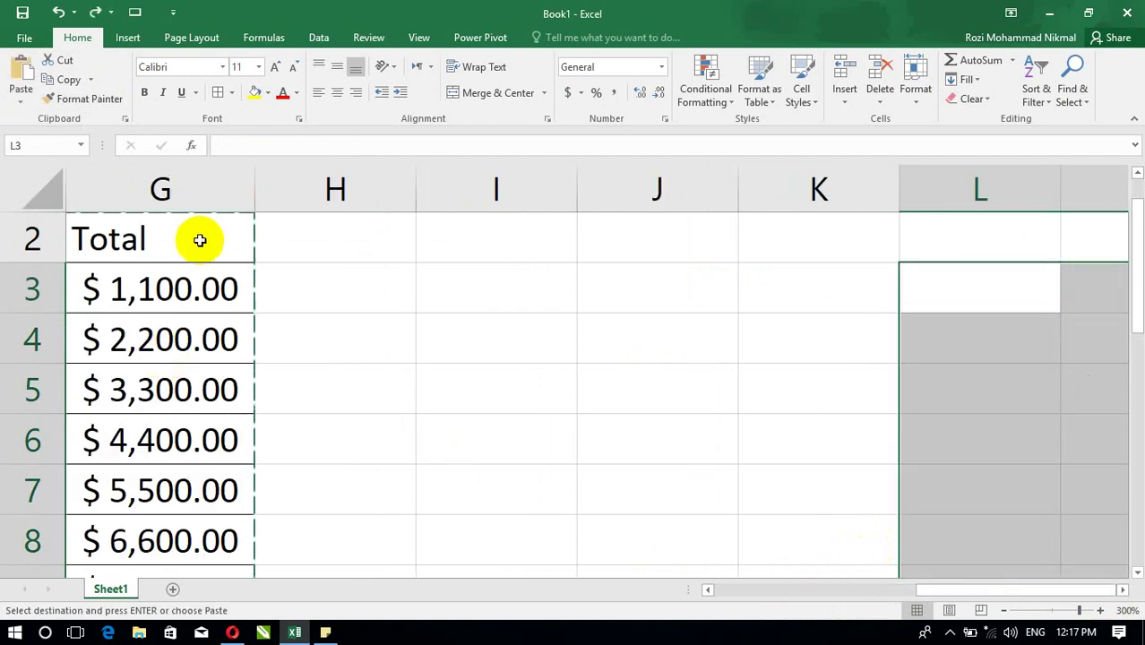
Copy the table range B2:G8 and select H2 as the paste destination.
{"action": "left_click_drag", "start_coordinate": [200, 240], "coordinate": [196, 534]}
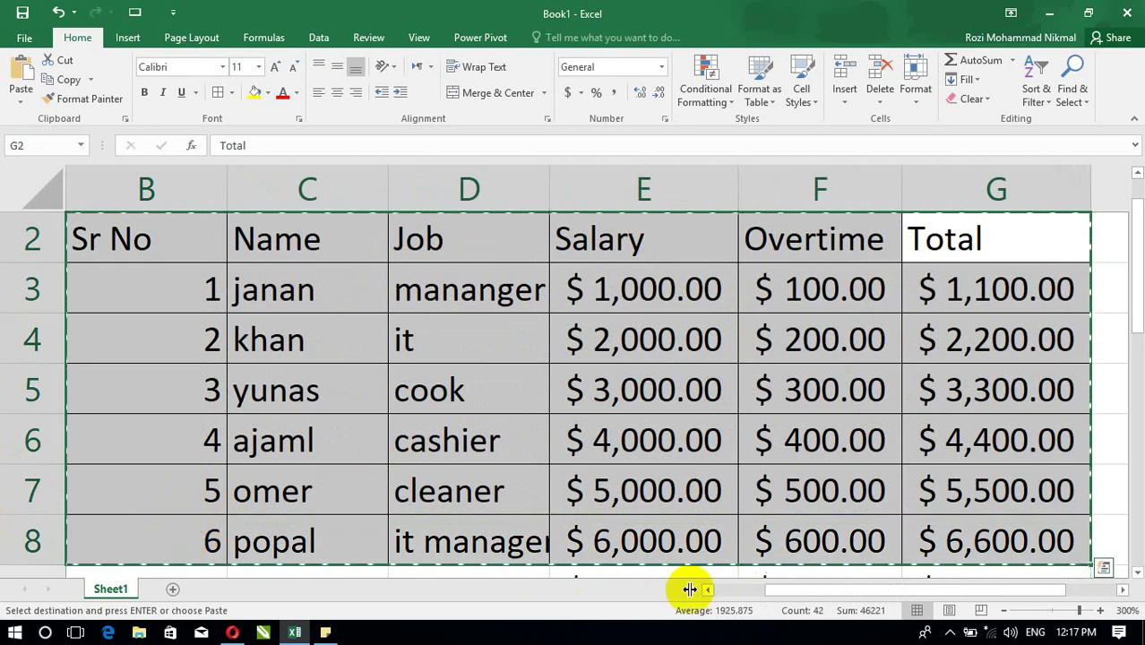
{"action": "left_click_drag", "start_coordinate": [792, 594], "coordinate": [959, 567]}
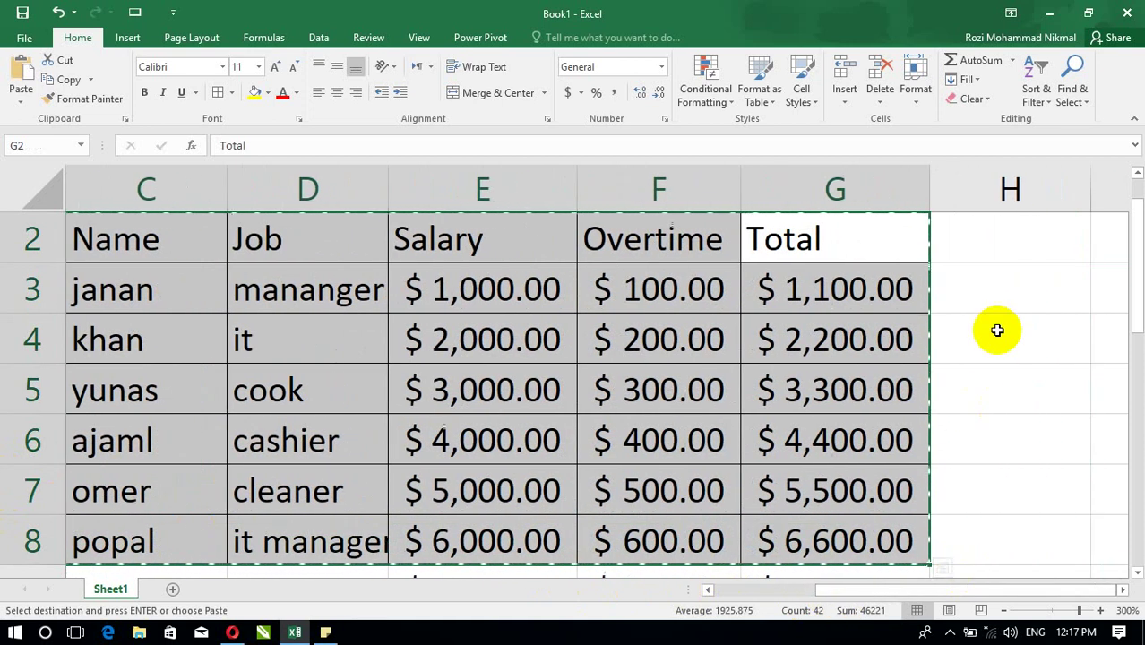
{"action": "left_click", "coordinate": [1048, 258]}
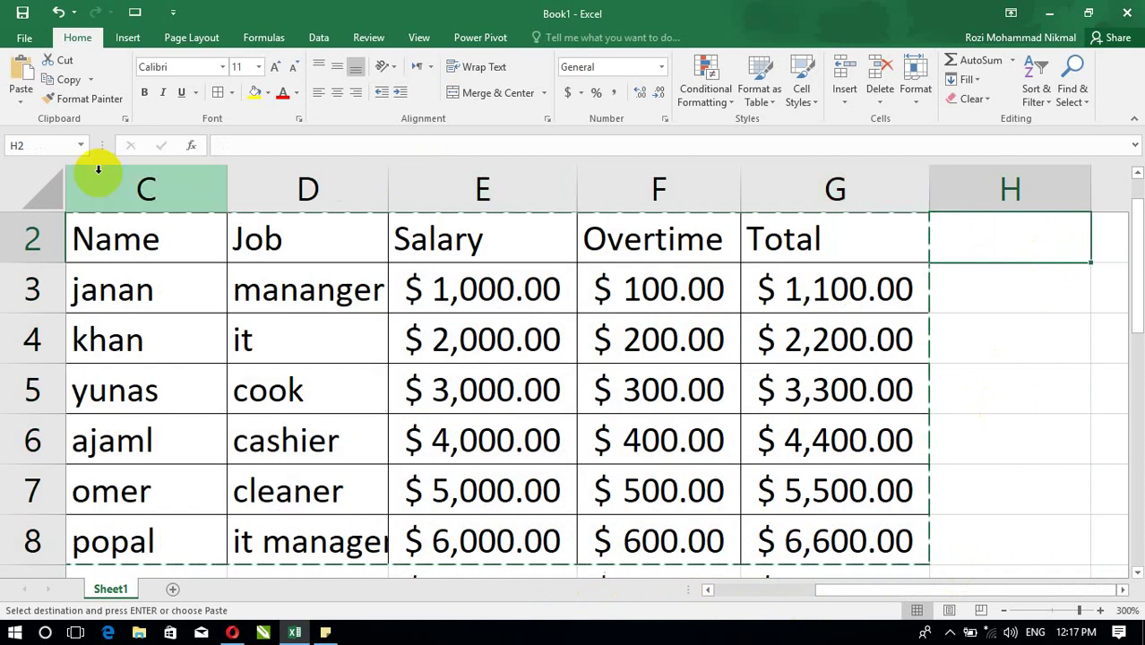
Paste the copied table at H2 with the Paste Special option All, and undo the paste.
{"action": "left_click", "coordinate": [25, 105]}
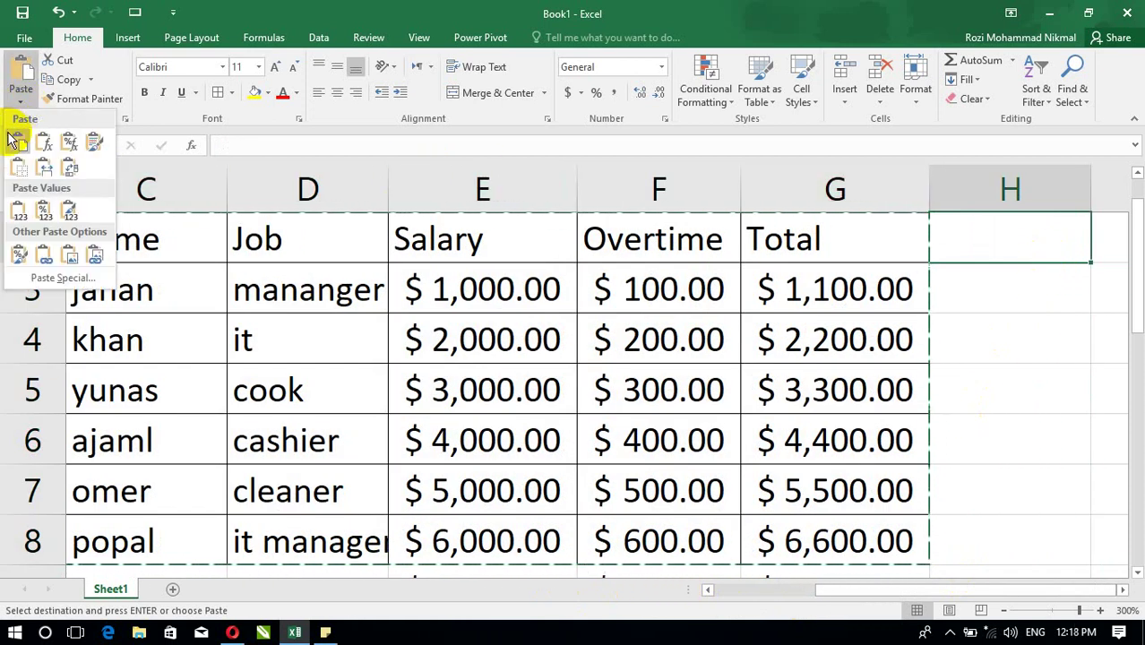
{"action": "left_click", "coordinate": [76, 278]}
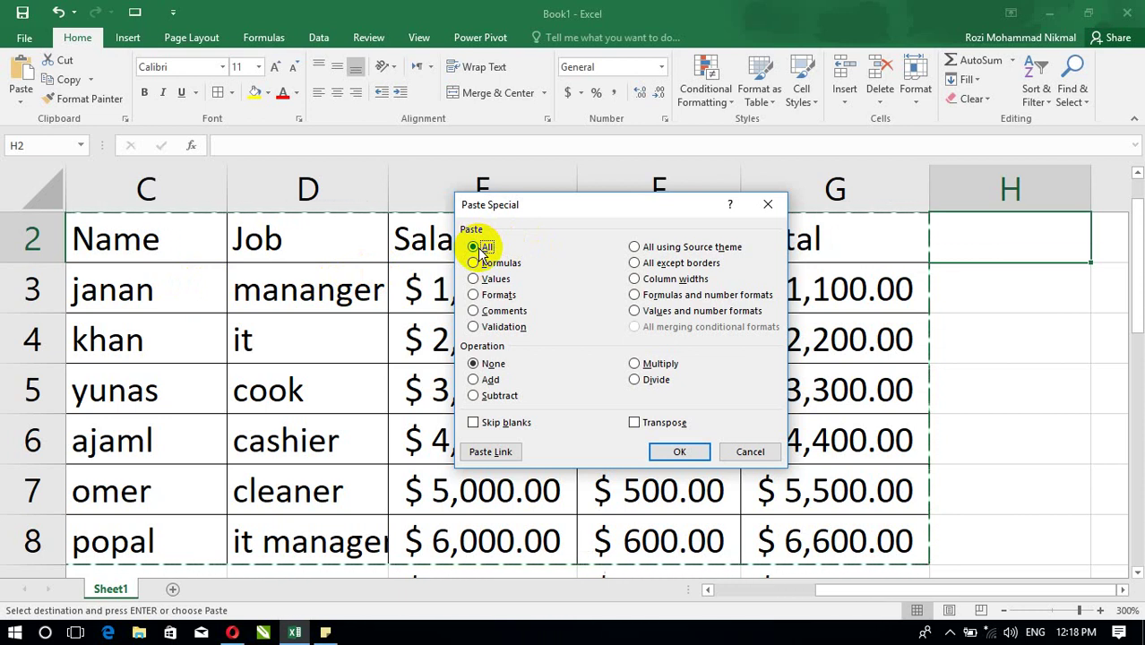
{"action": "left_click", "coordinate": [680, 453]}
{"action": "left_click_drag", "start_coordinate": [806, 593], "coordinate": [934, 599]}
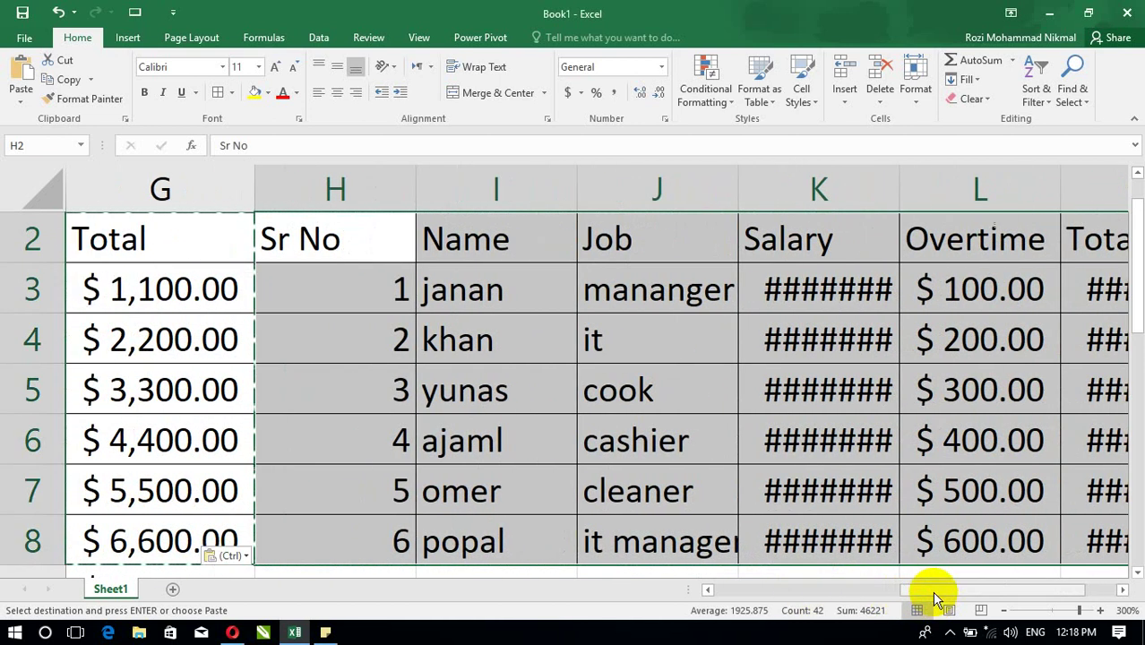
{"action": "key", "text": "ctrl+z"}
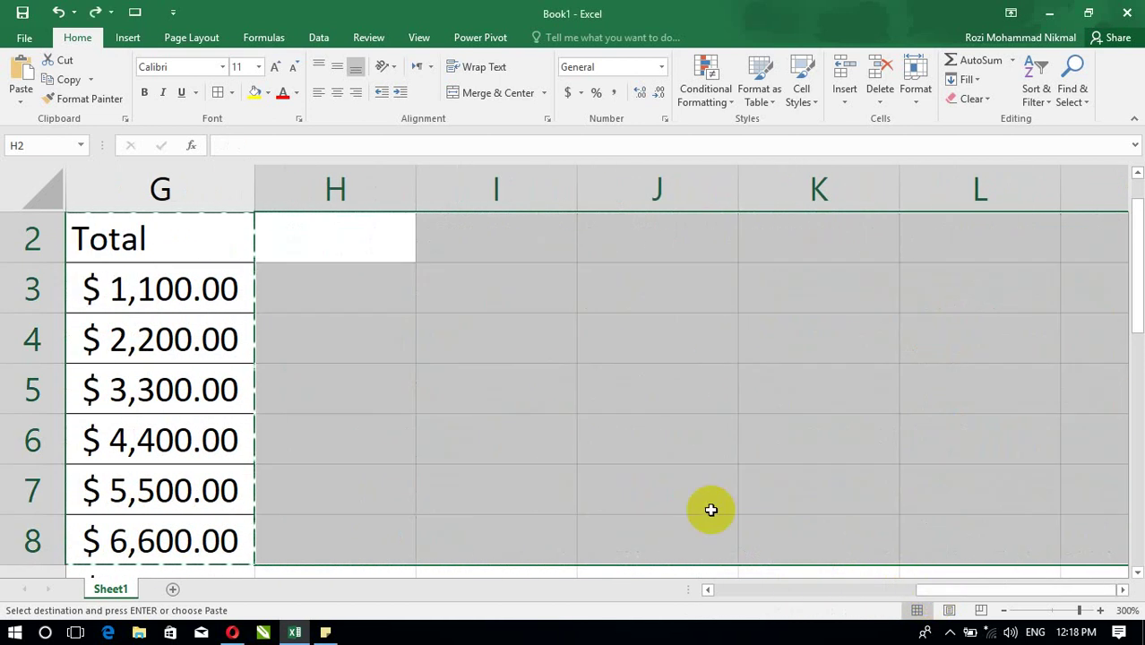
Paste the copied table at H2 with the Paste Special option Formulas.
{"action": "left_click", "coordinate": [22, 99]}
{"action": "left_click", "coordinate": [87, 270]}
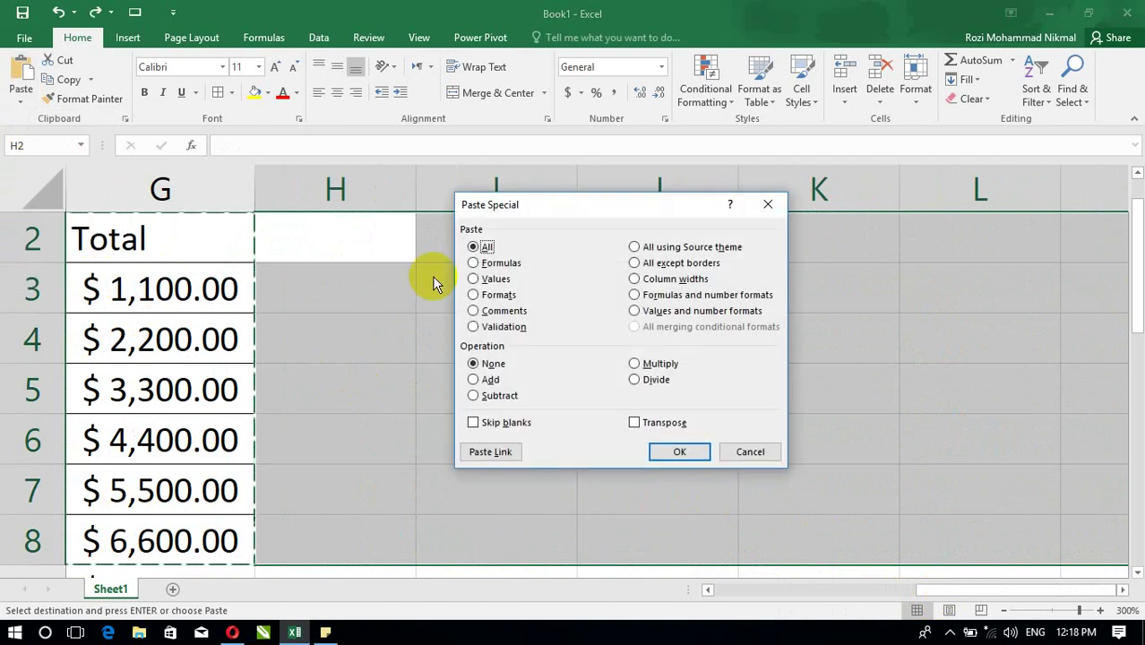
{"action": "left_click", "coordinate": [488, 264]}
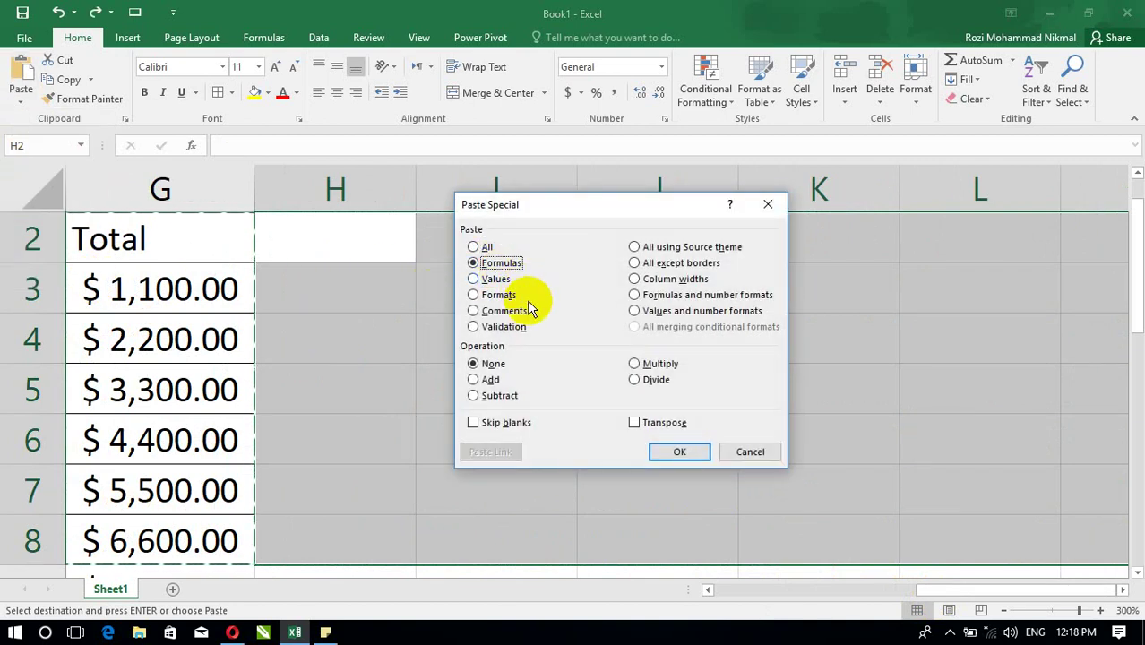
{"action": "left_click", "coordinate": [678, 459]}
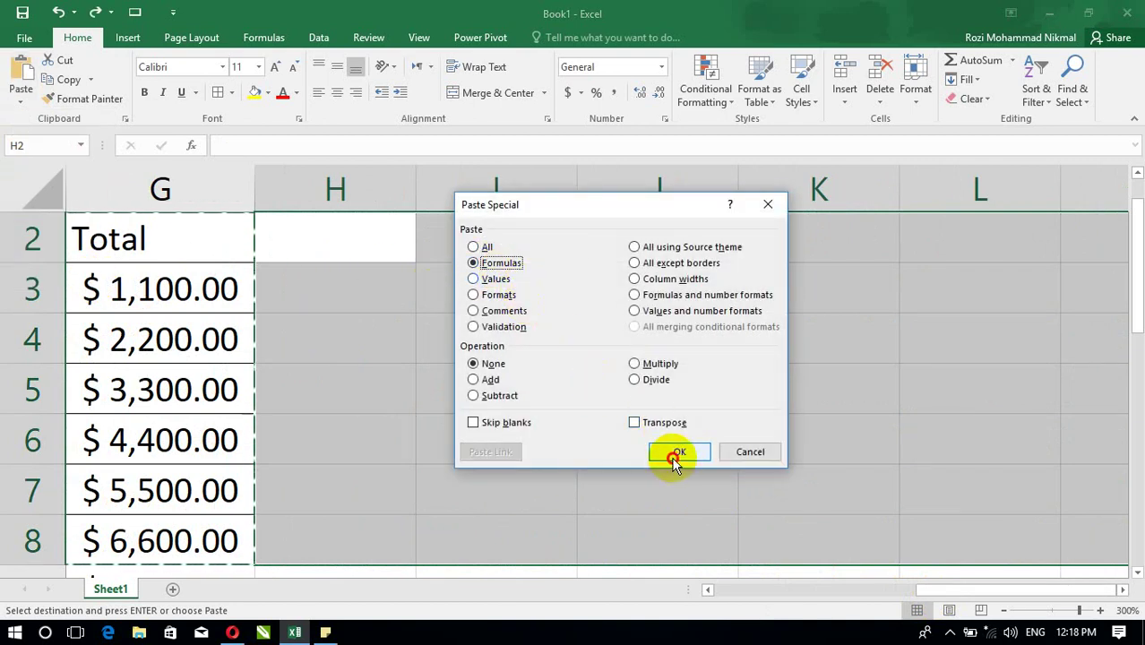
Examine the pasted Total column's formula in M4 and the cells it refers to.
{"action": "left_click", "coordinate": [810, 488]}
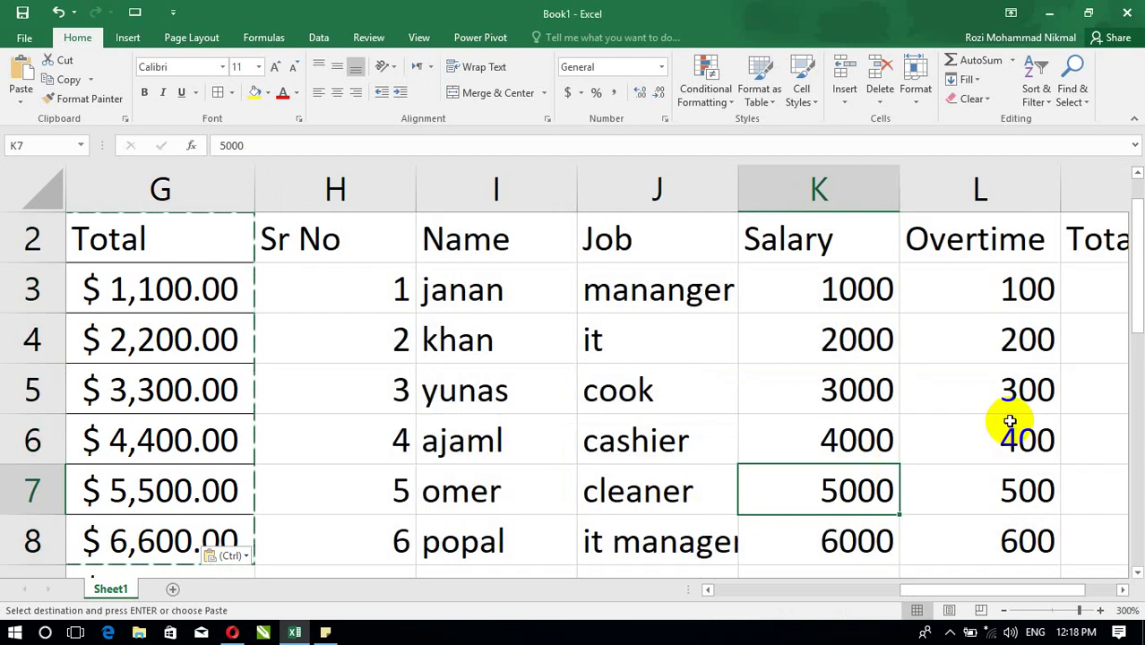
{"action": "key", "text": "Right"}
{"action": "key", "text": "Right"}
{"action": "key", "text": "Up"}
{"action": "key", "text": "Up"}
{"action": "key", "text": "Up"}
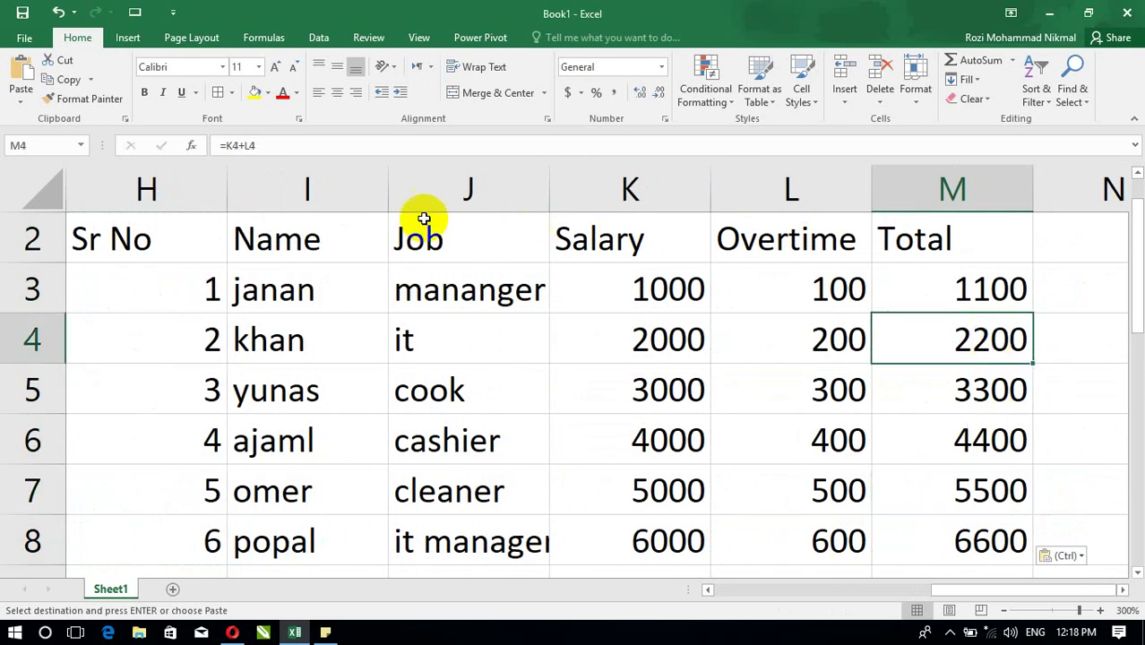
{"action": "left_click", "coordinate": [233, 145]}
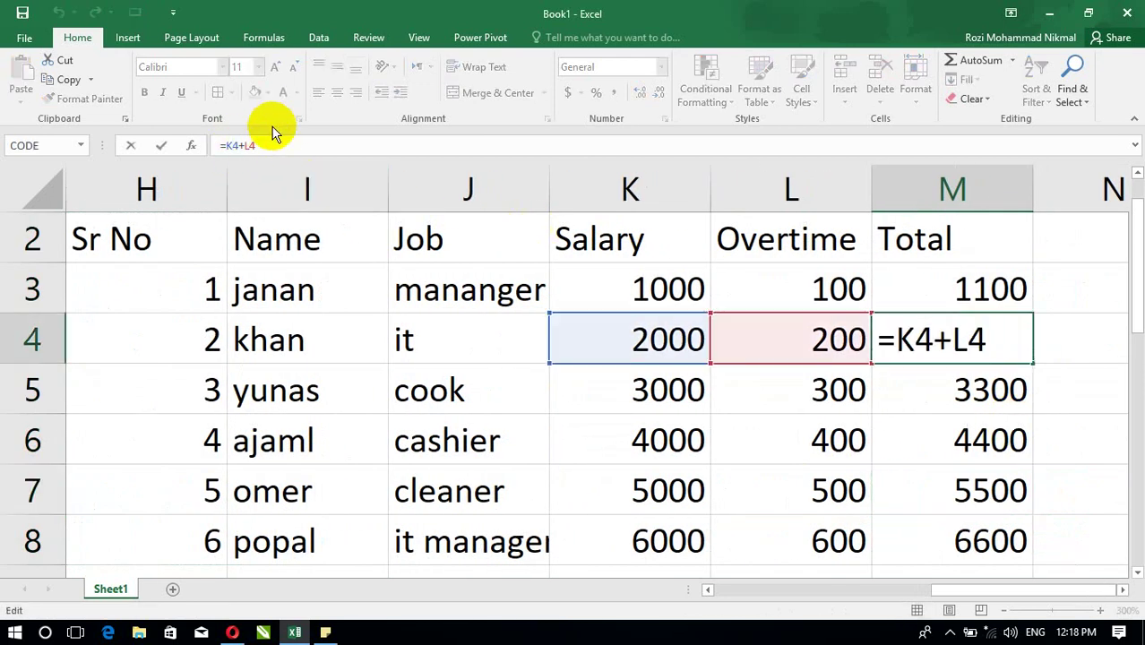
{"action": "key", "text": "Return"}
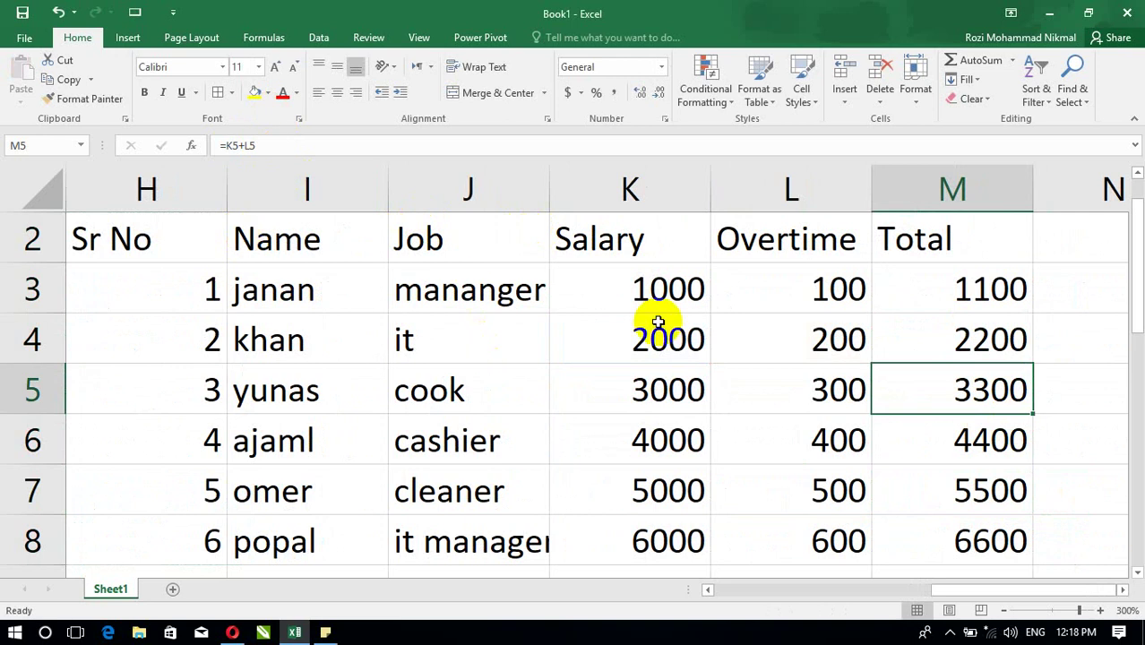
Try salary 9000 in K4 to test the pasted total formula, and undo the entry.
{"action": "left_click", "coordinate": [672, 339]}
{"action": "type", "text": "90"}
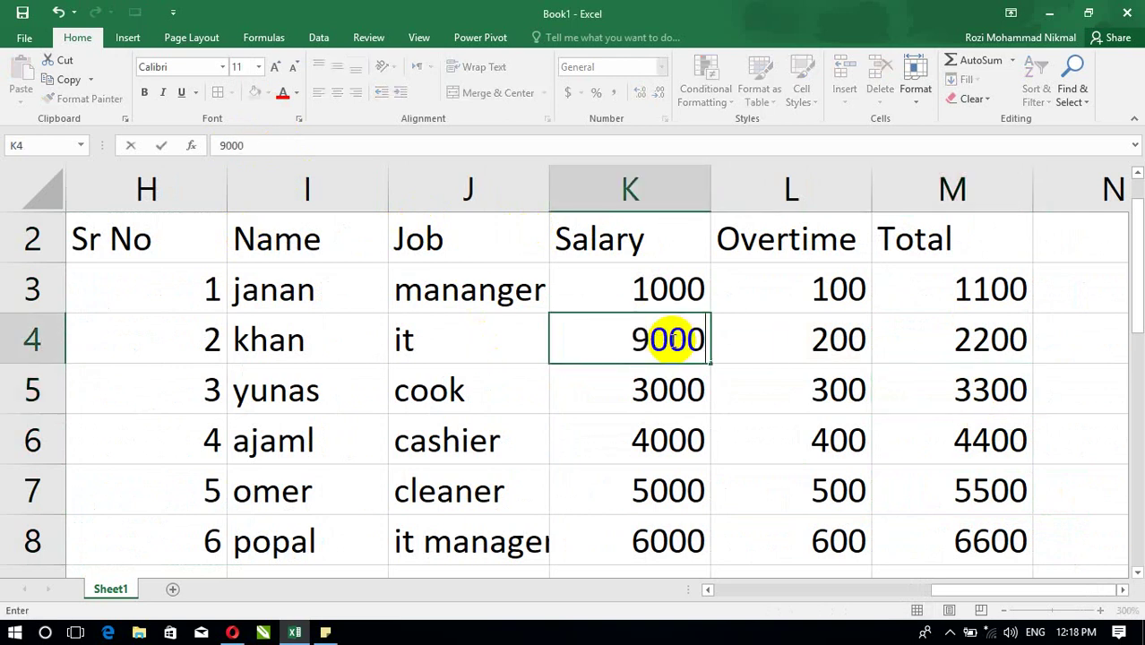
{"action": "key", "text": "Return"}
{"action": "key", "text": "ctrl+z"}
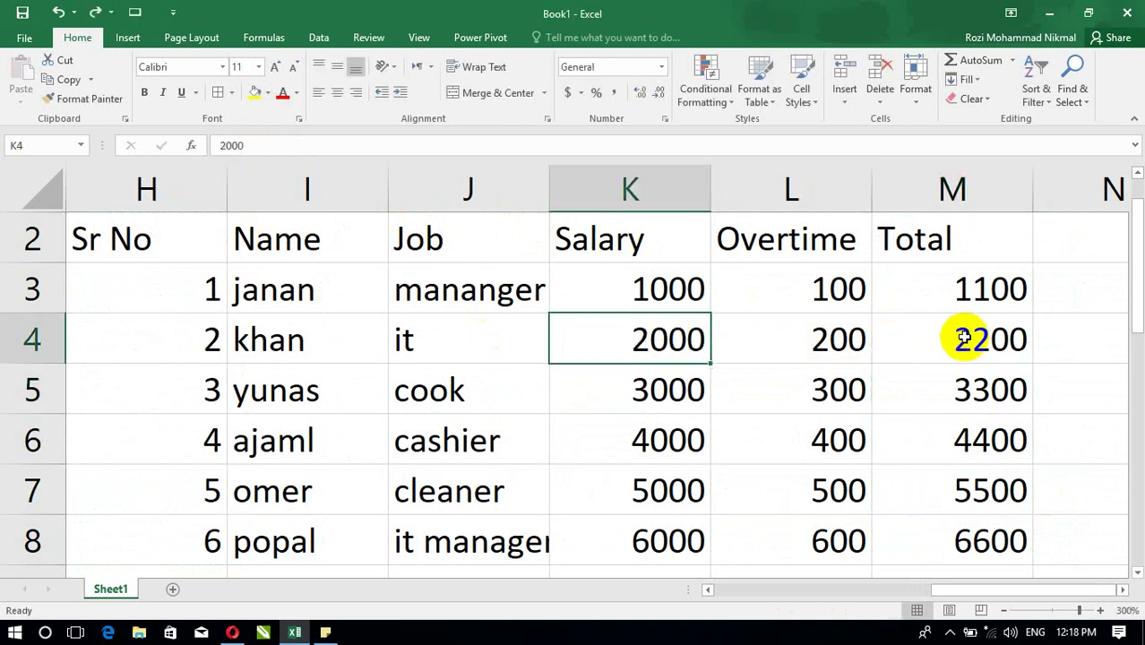
Undo the formulas-only paste in H2:M8.
{"action": "left_click", "coordinate": [963, 338]}
{"action": "key", "text": "ctrl+z"}
{"action": "key", "text": "ctrl+z"}
{"action": "key", "text": "ctrl+z"}
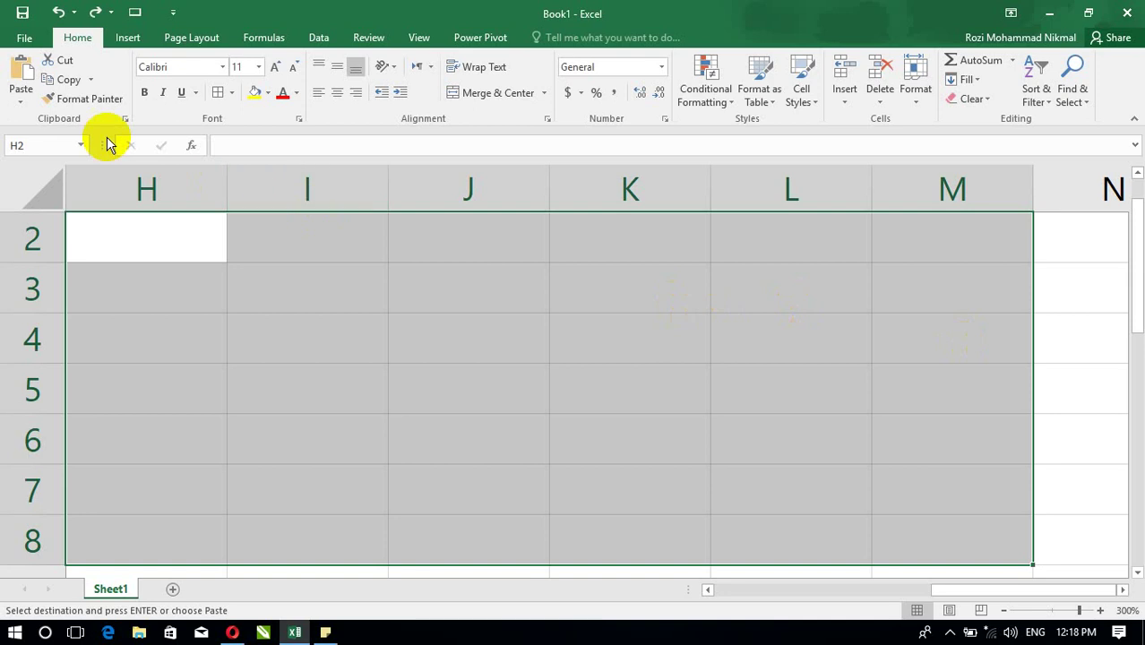
Paste the copied table at H2 with the Paste Special option Values, and check the pasted totals in column M for formulas.
{"action": "left_click", "coordinate": [20, 99]}
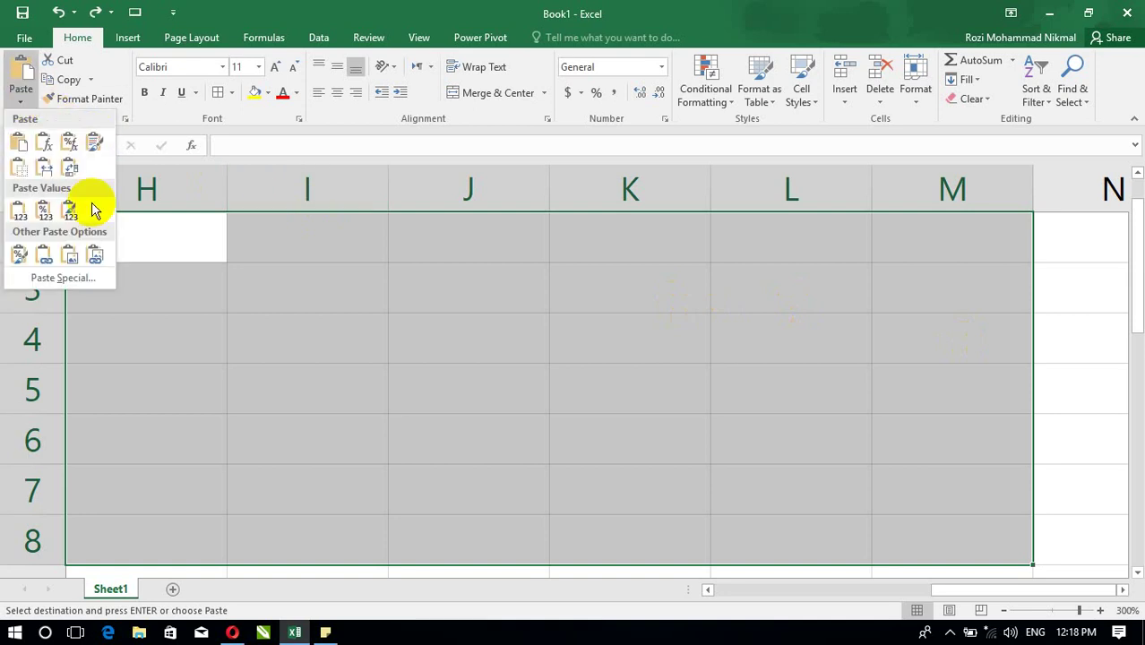
{"action": "left_click", "coordinate": [63, 279]}
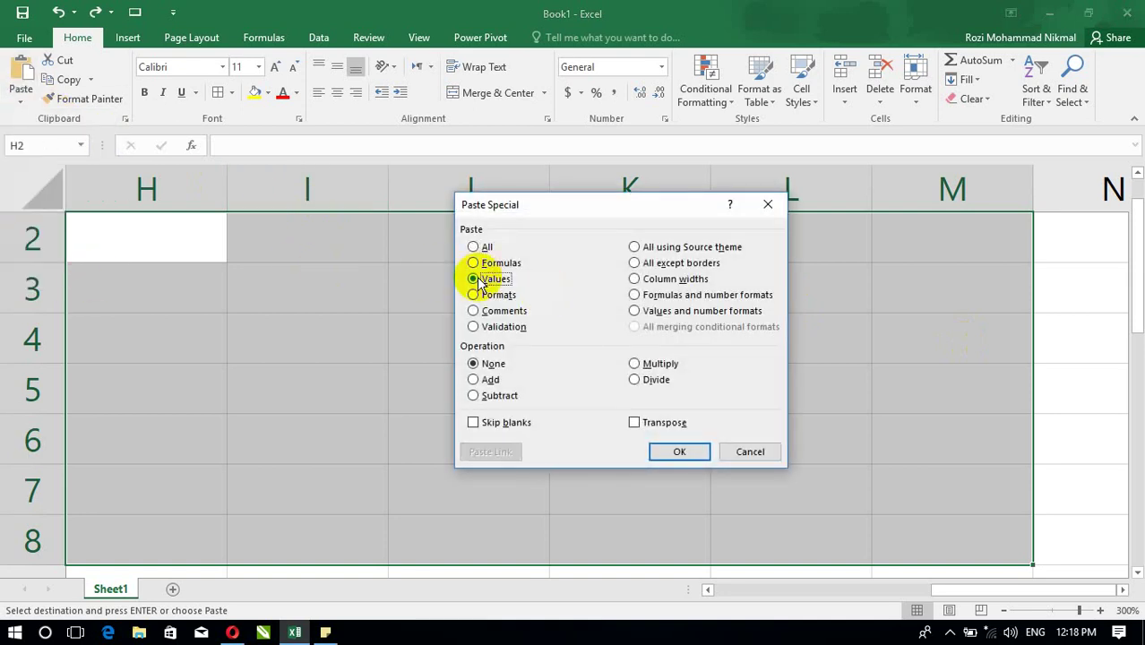
{"action": "left_click", "coordinate": [679, 452]}
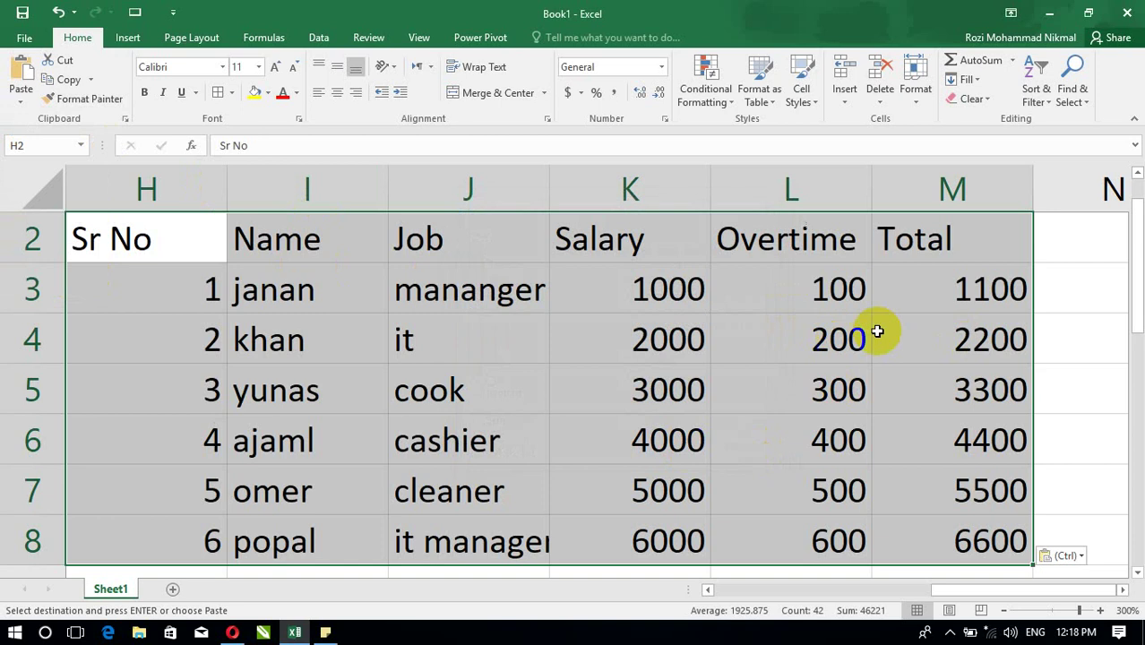
{"action": "left_click", "coordinate": [954, 321]}
{"action": "left_click", "coordinate": [966, 404]}
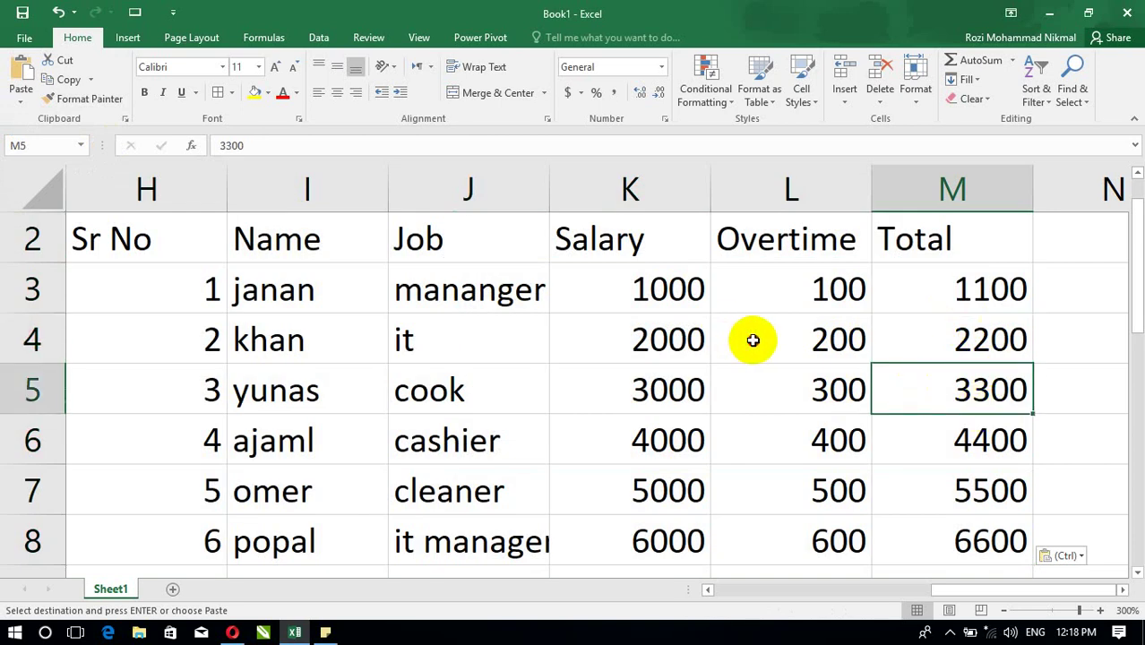
Set the overtime in L4 of the pasted values table to 9000.
{"action": "left_click", "coordinate": [753, 339]}
{"action": "type", "text": "9000"}
{"action": "key", "text": "Return"}
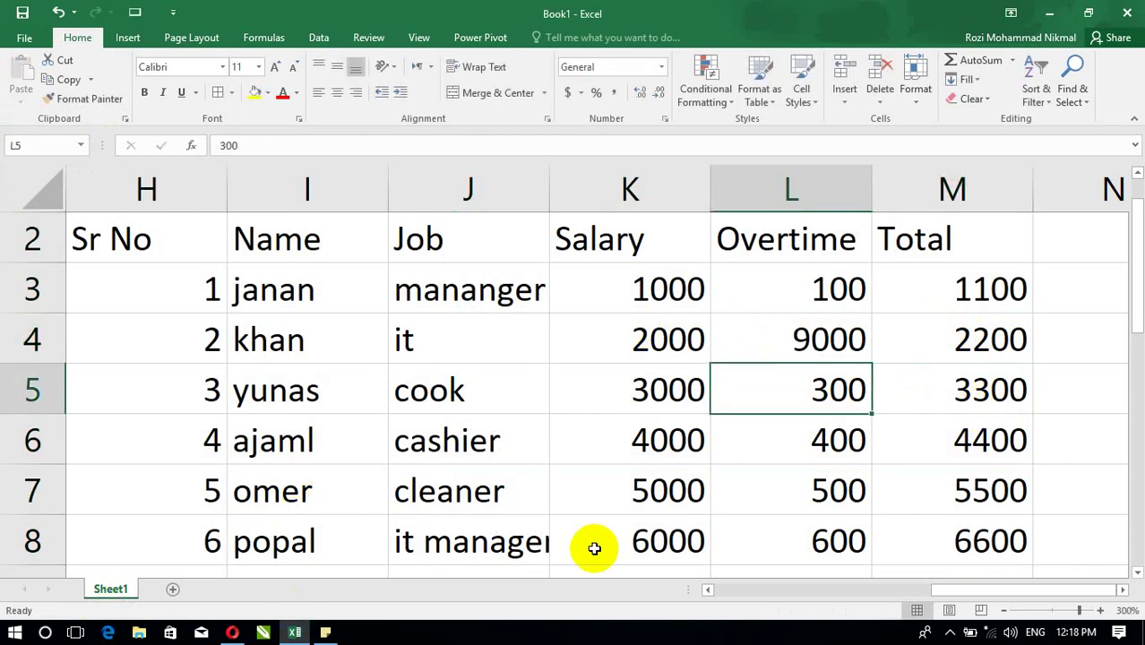
Add a second worksheet and paste a copy of Sheet1's totals G3:G8 into it at A1.
{"action": "left_click_drag", "start_coordinate": [947, 591], "coordinate": [887, 592]}
{"action": "left_click_drag", "start_coordinate": [350, 287], "coordinate": [346, 543]}
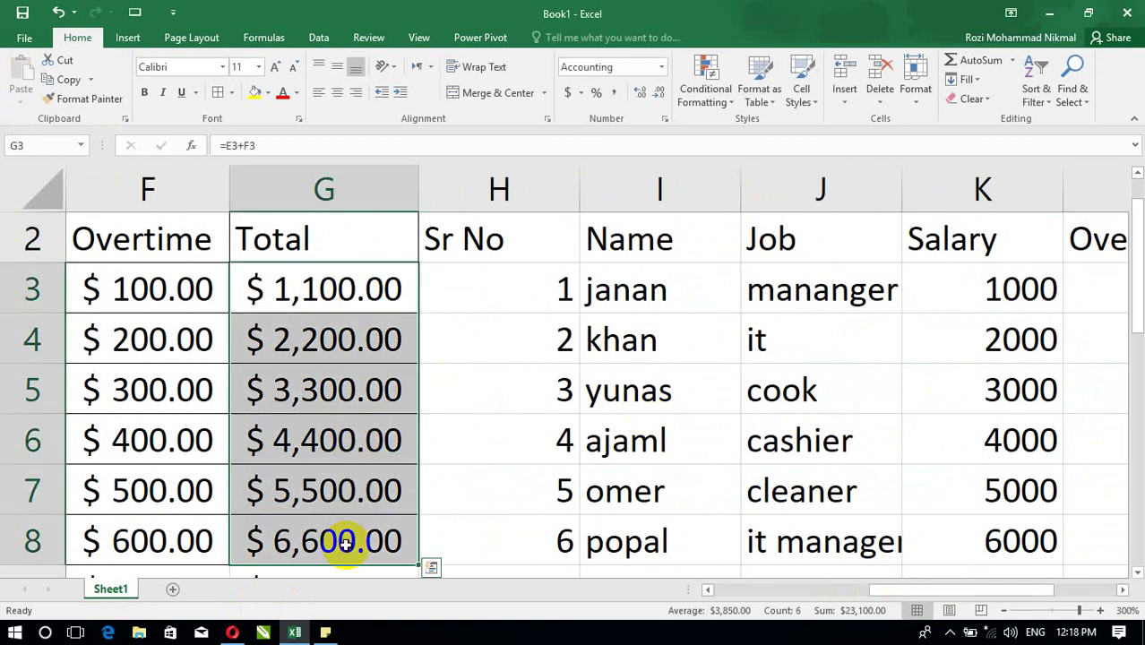
{"action": "key", "text": "ctrl+q"}
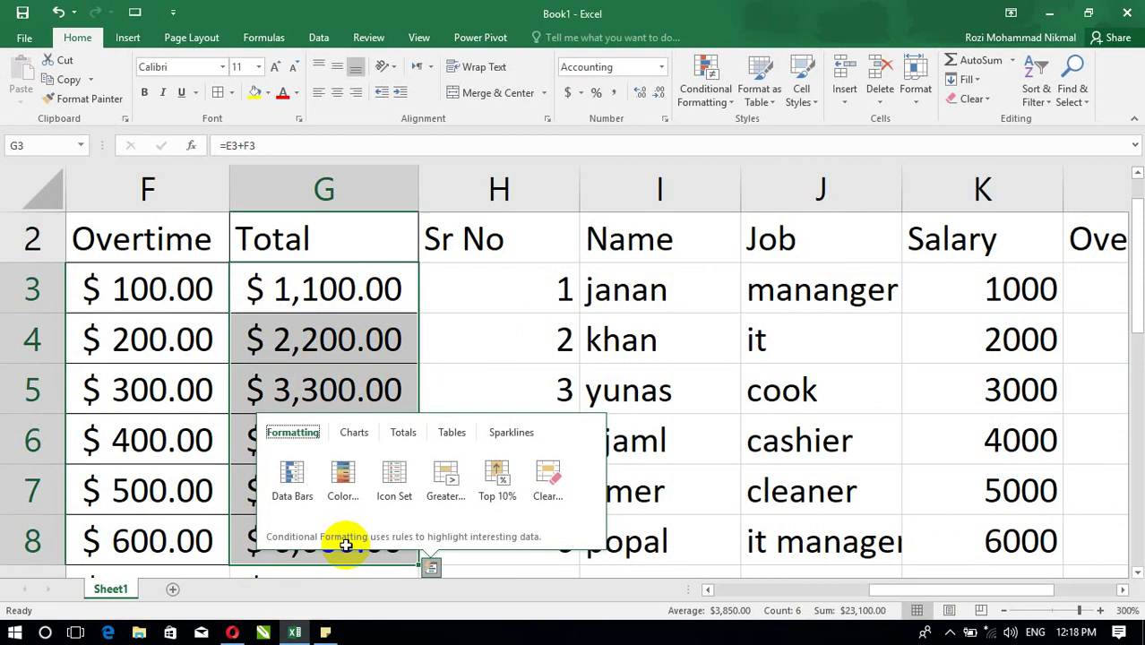
{"action": "left_click", "coordinate": [177, 587]}
{"action": "left_click", "coordinate": [111, 589]}
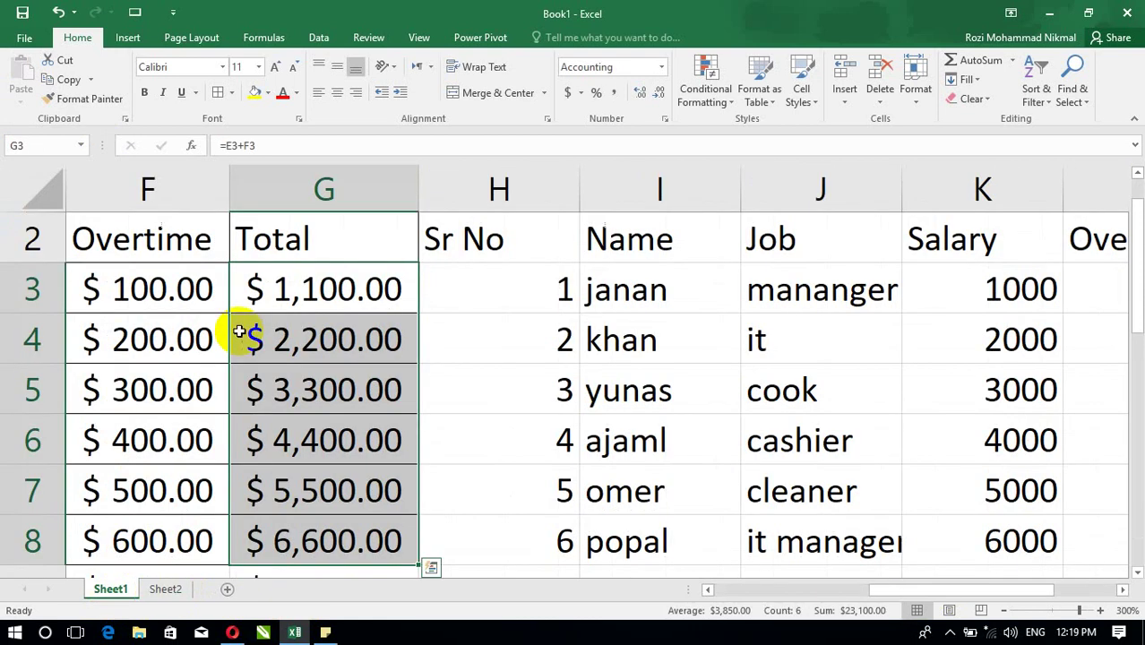
{"action": "key", "text": "ctrl+c"}
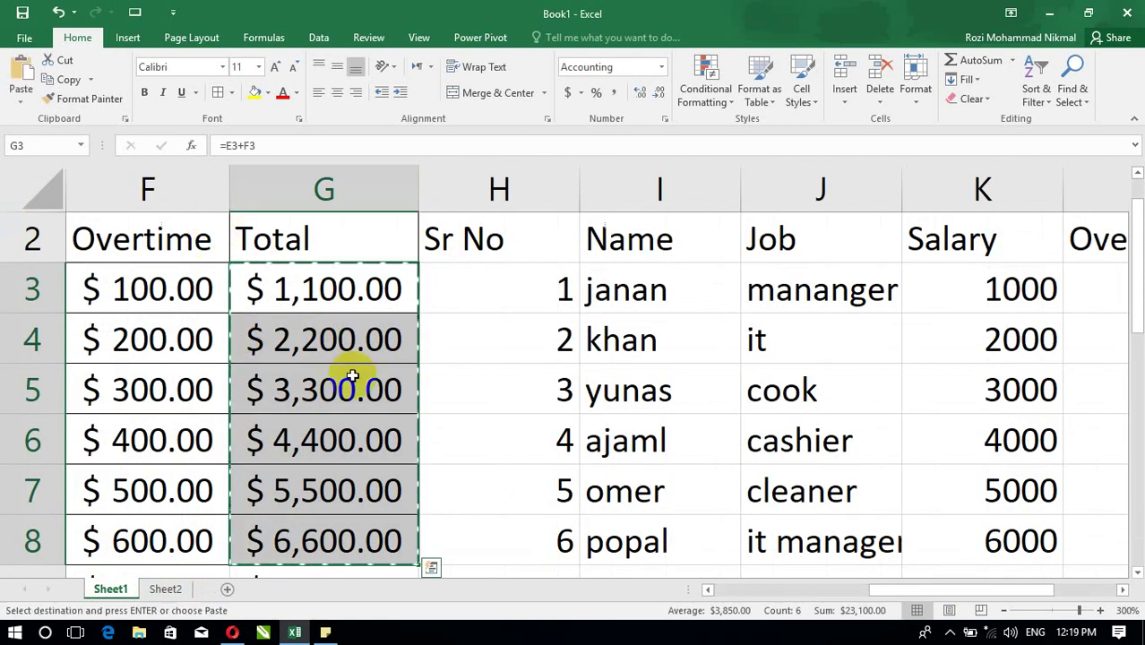
{"action": "left_click", "coordinate": [170, 589]}
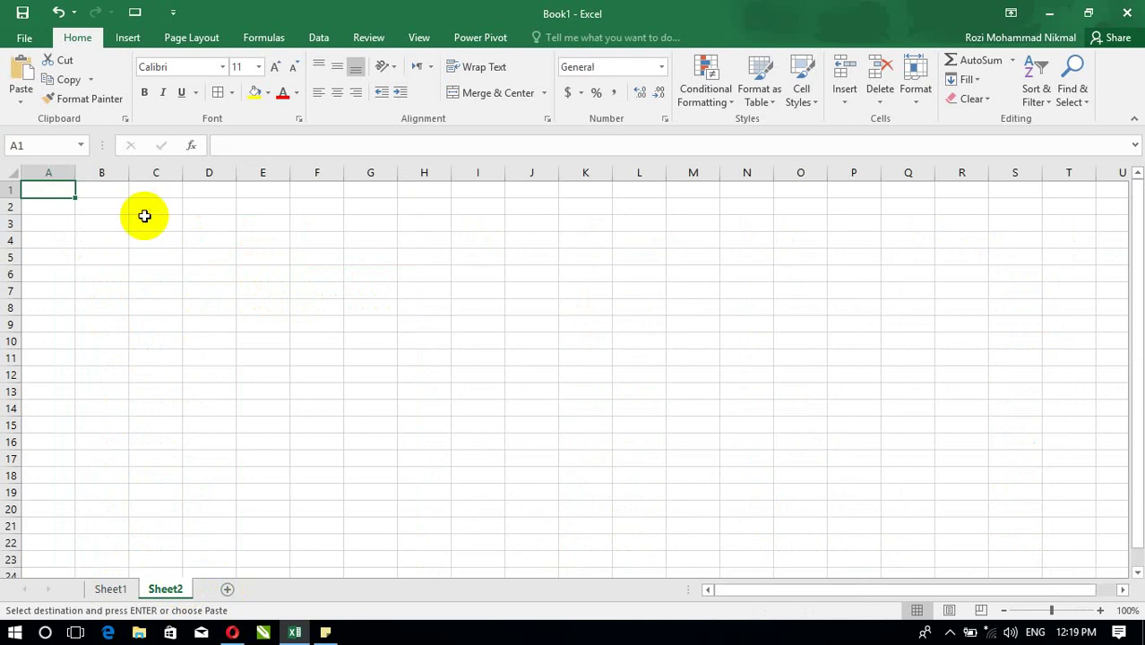
{"action": "key", "text": "ctrl+v"}
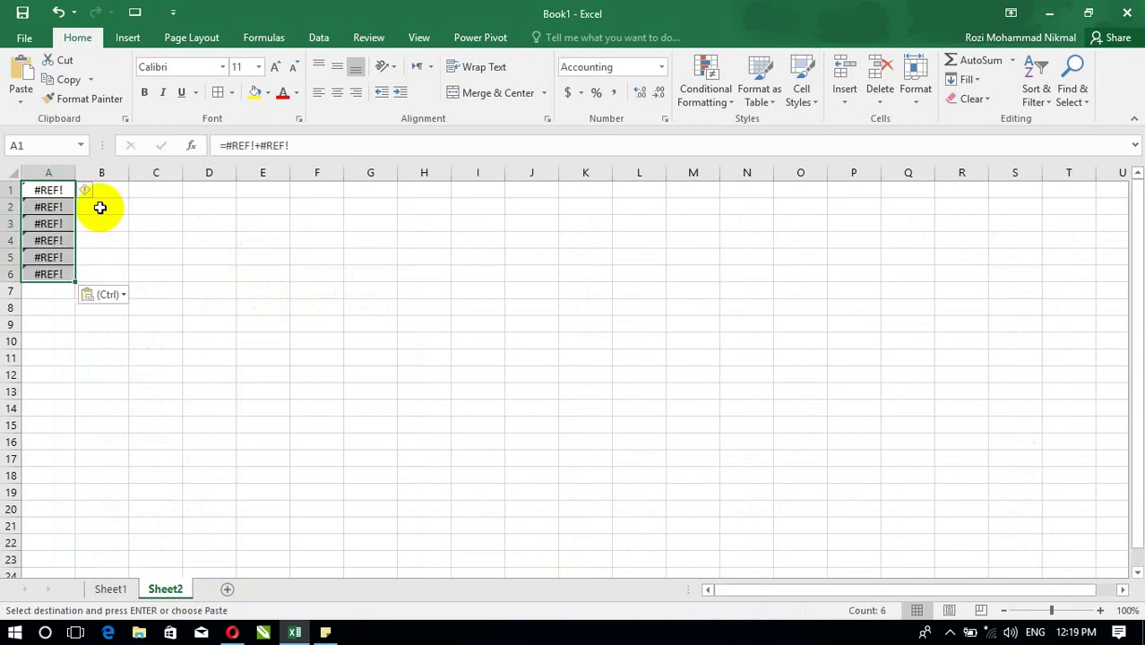
Undo the paste of the totals in Sheet2's A1:A6 and check the copied range on Sheet1.
{"action": "key", "text": "ctrl+z"}
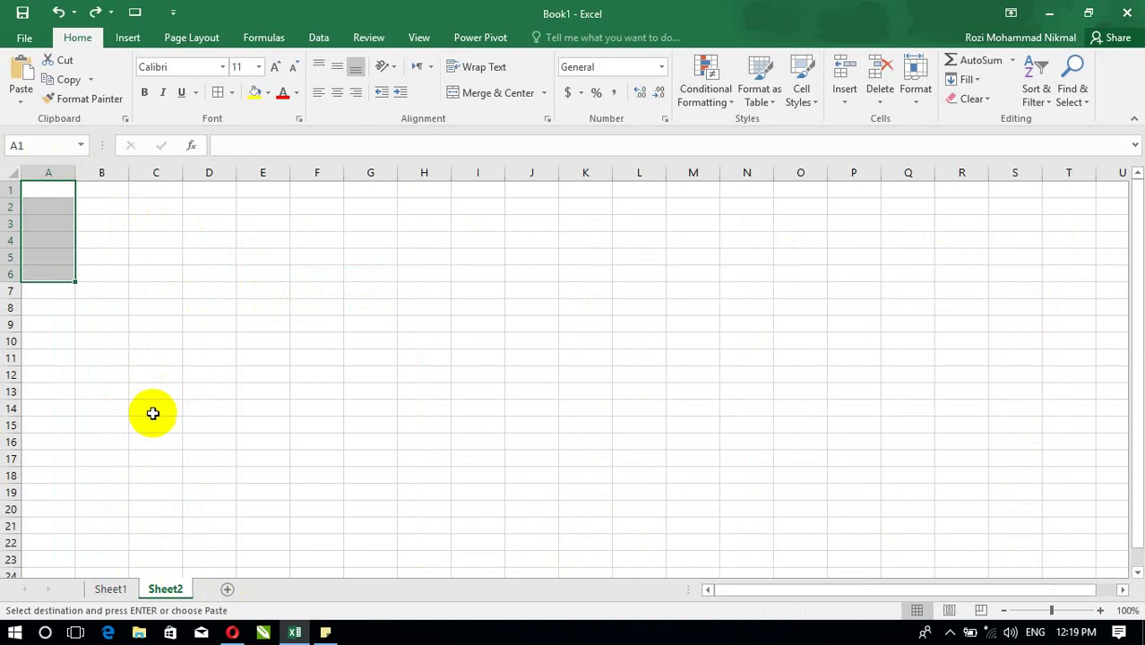
{"action": "left_click", "coordinate": [128, 598]}
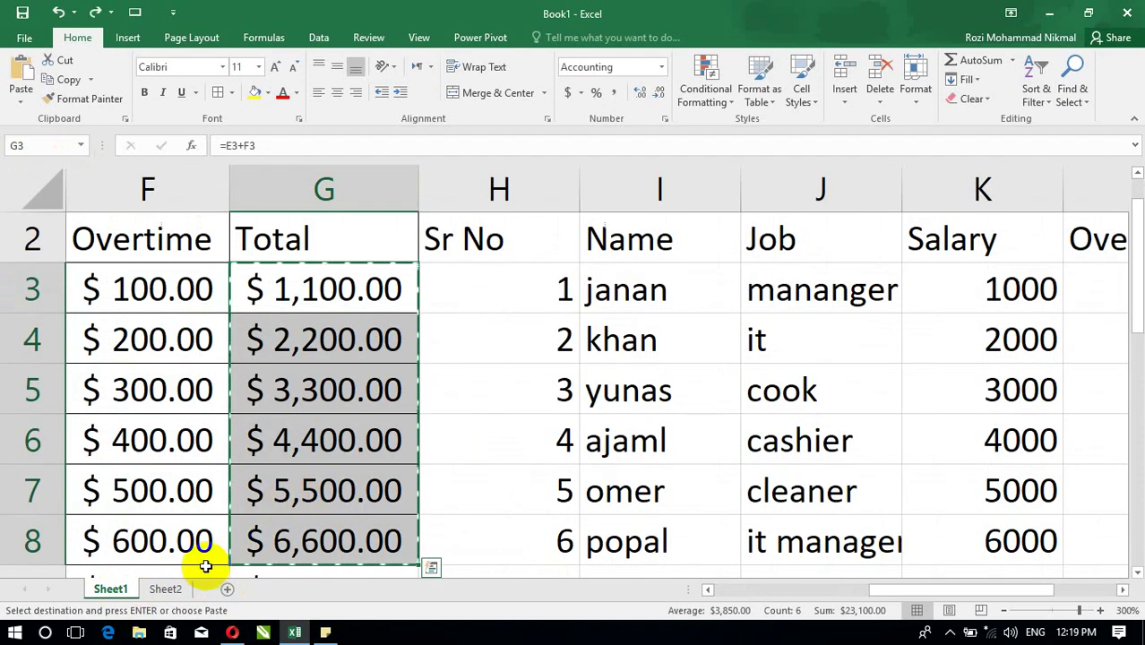
{"action": "left_click", "coordinate": [169, 593]}
Paste the copied totals at C4 on Sheet2 with the Paste Special option Values, and inspect the pasted cells for formulas.
{"action": "left_click", "coordinate": [153, 240]}
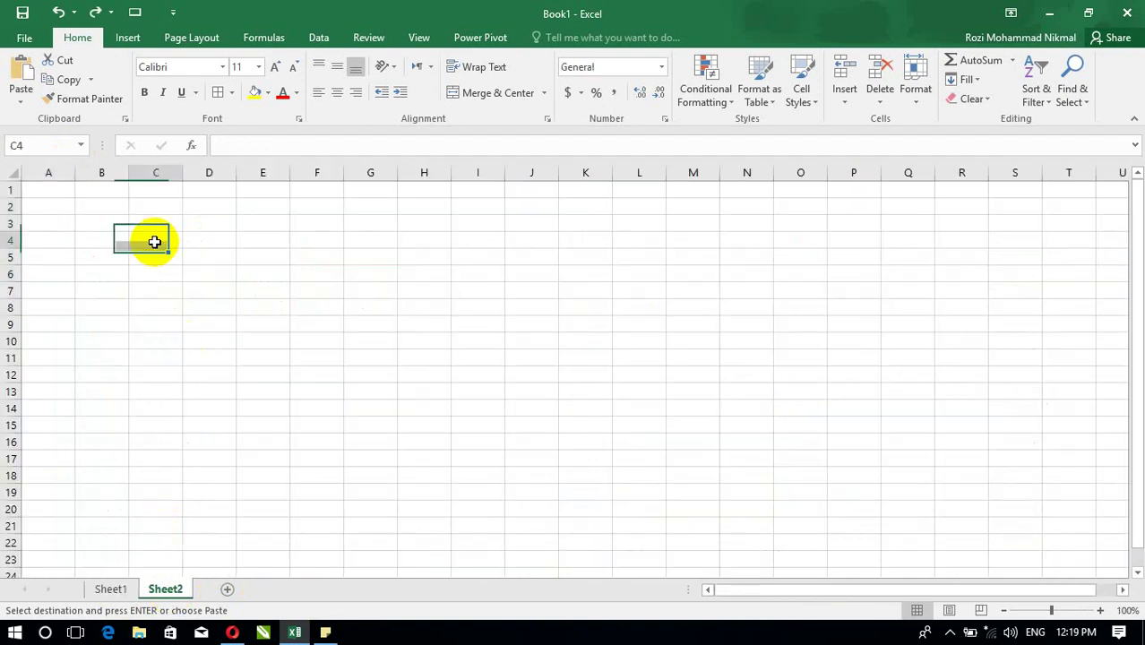
{"action": "left_click", "coordinate": [24, 101]}
{"action": "left_click", "coordinate": [73, 277]}
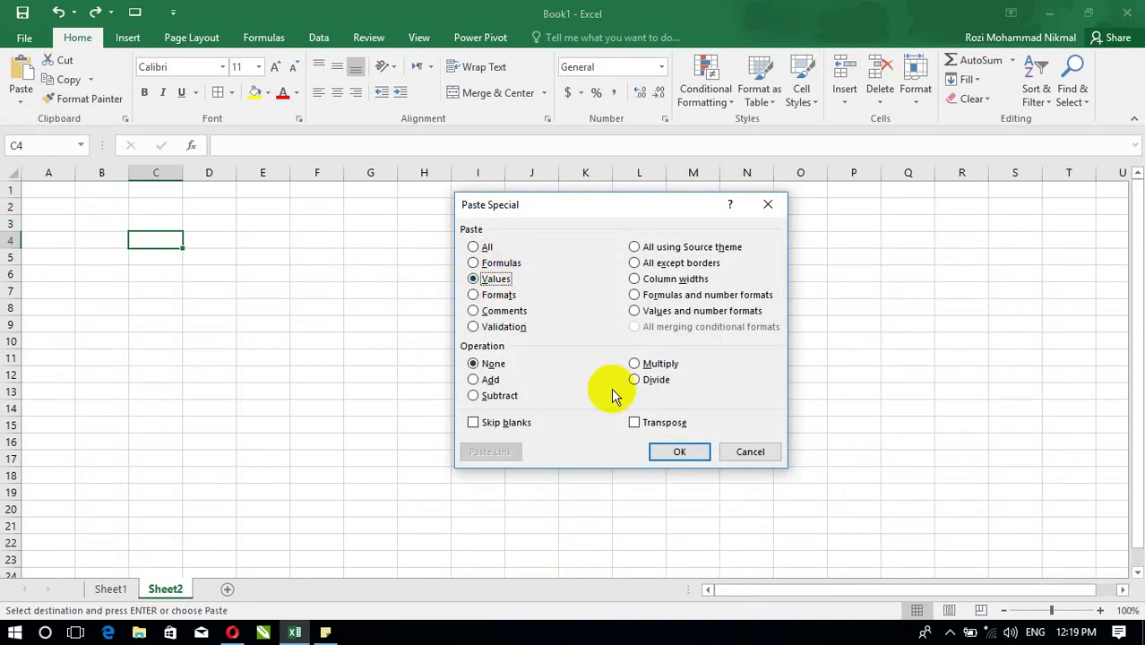
{"action": "left_click", "coordinate": [706, 453]}
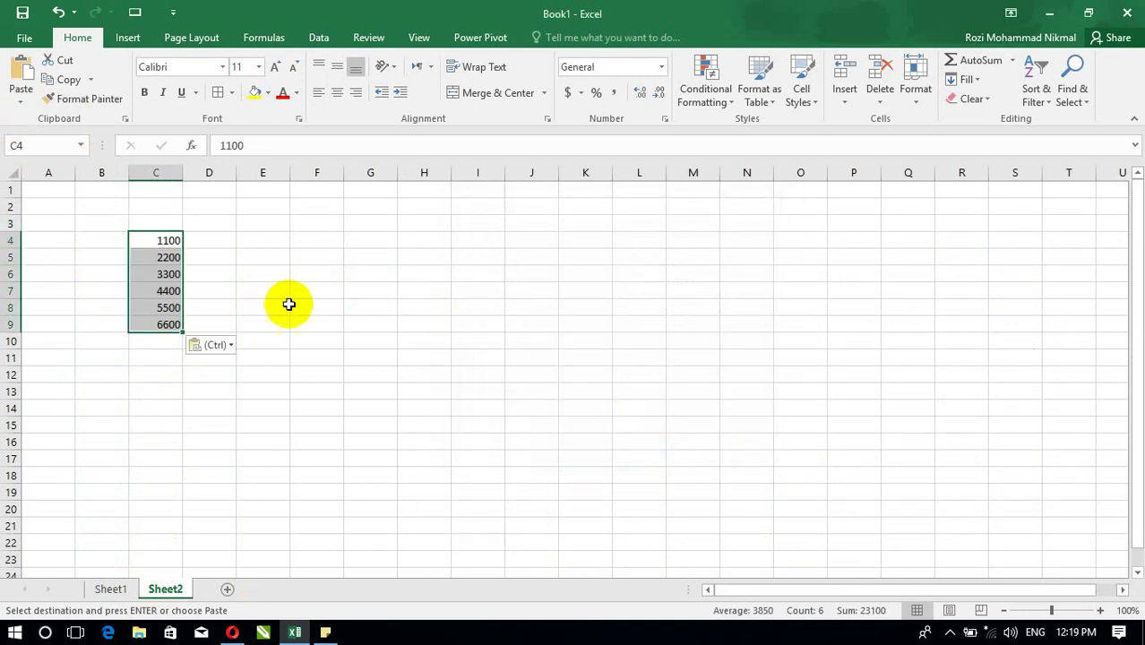
{"action": "left_click", "coordinate": [172, 273]}
{"action": "left_click", "coordinate": [171, 305]}
{"action": "left_click", "coordinate": [165, 324]}
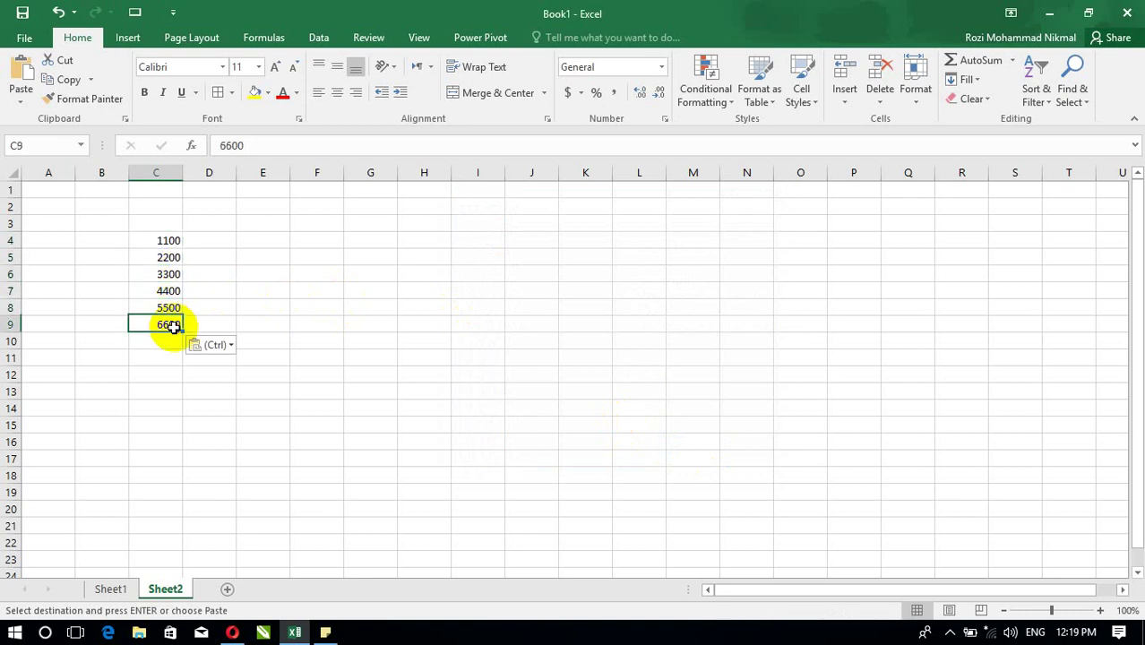
{"action": "left_click", "coordinate": [21, 90]}
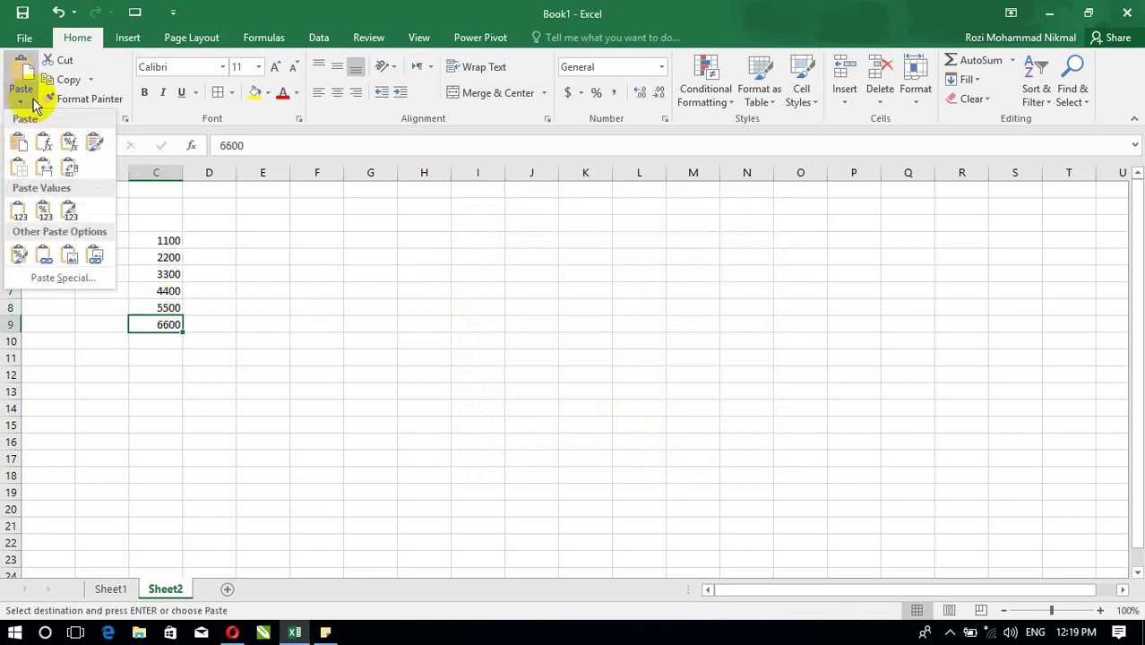
{"action": "left_click", "coordinate": [63, 279]}
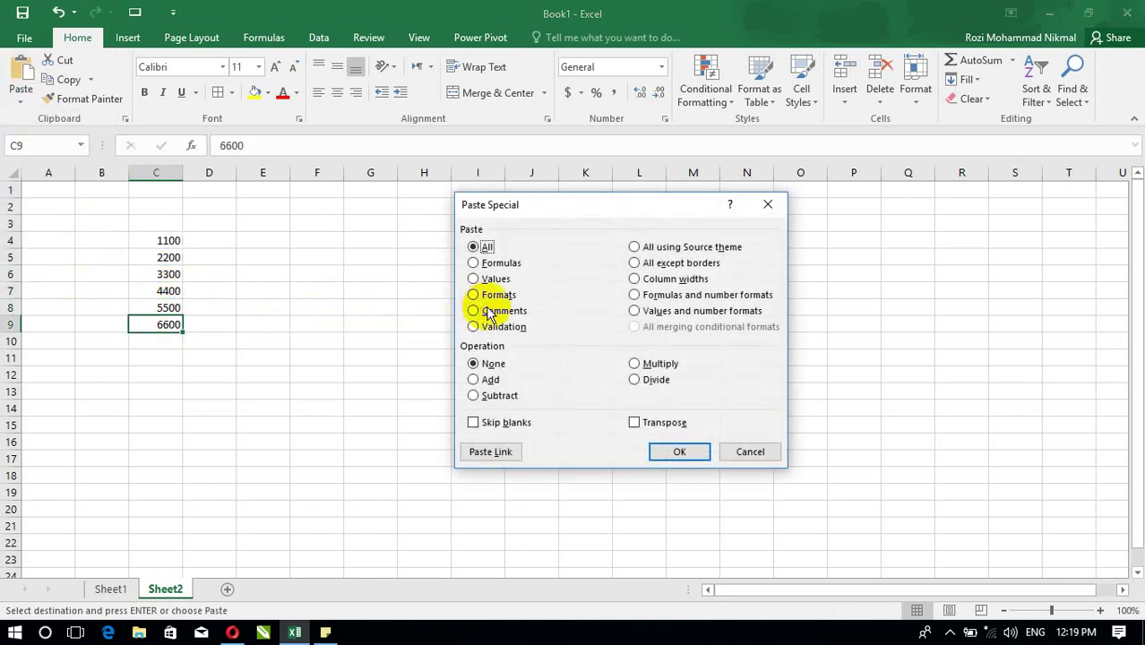
{"action": "left_click", "coordinate": [761, 451]}
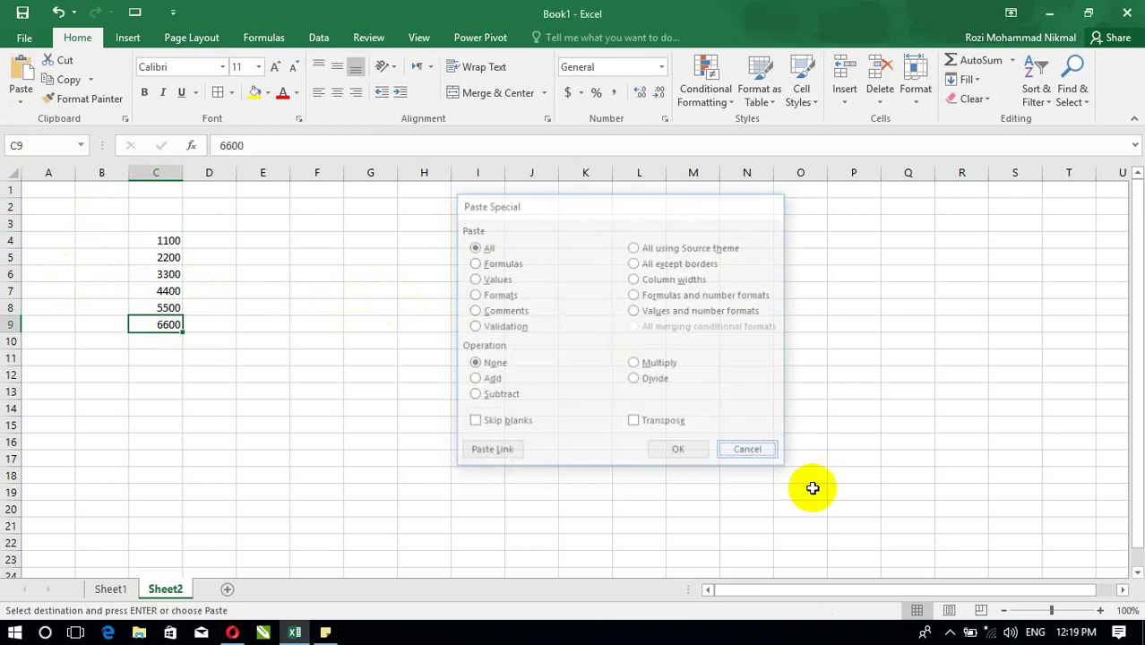
Format the header cells C2:G2 of the original table on Sheet1 with bold white text and a black fill.
{"action": "left_click", "coordinate": [110, 588]}
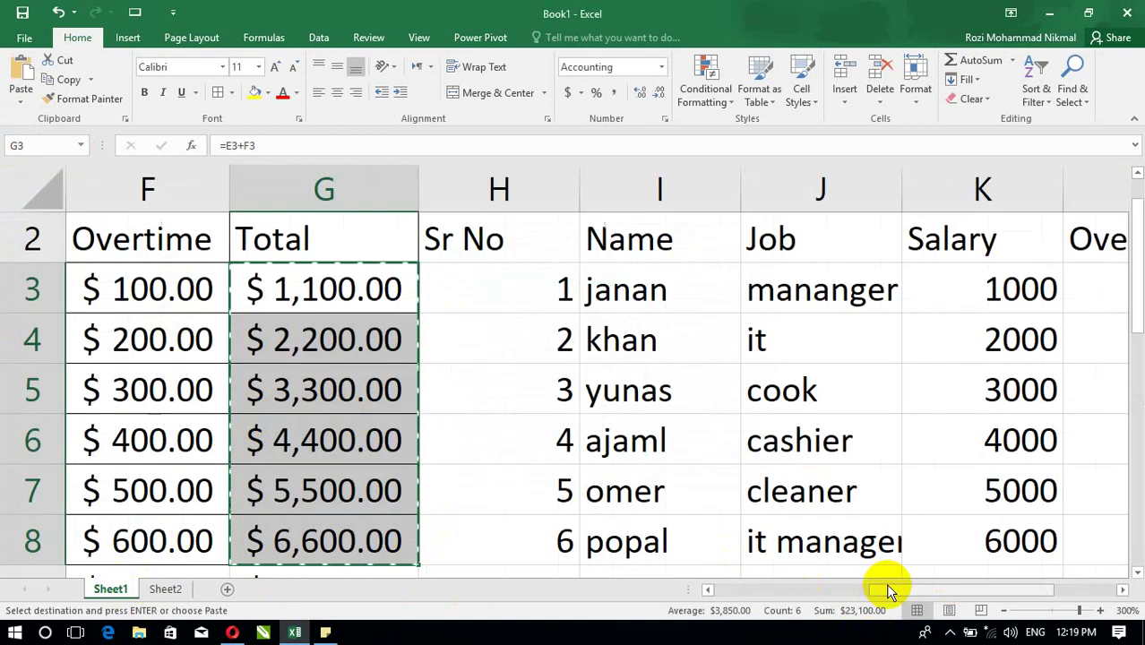
{"action": "left_click_drag", "start_coordinate": [887, 589], "coordinate": [780, 592]}
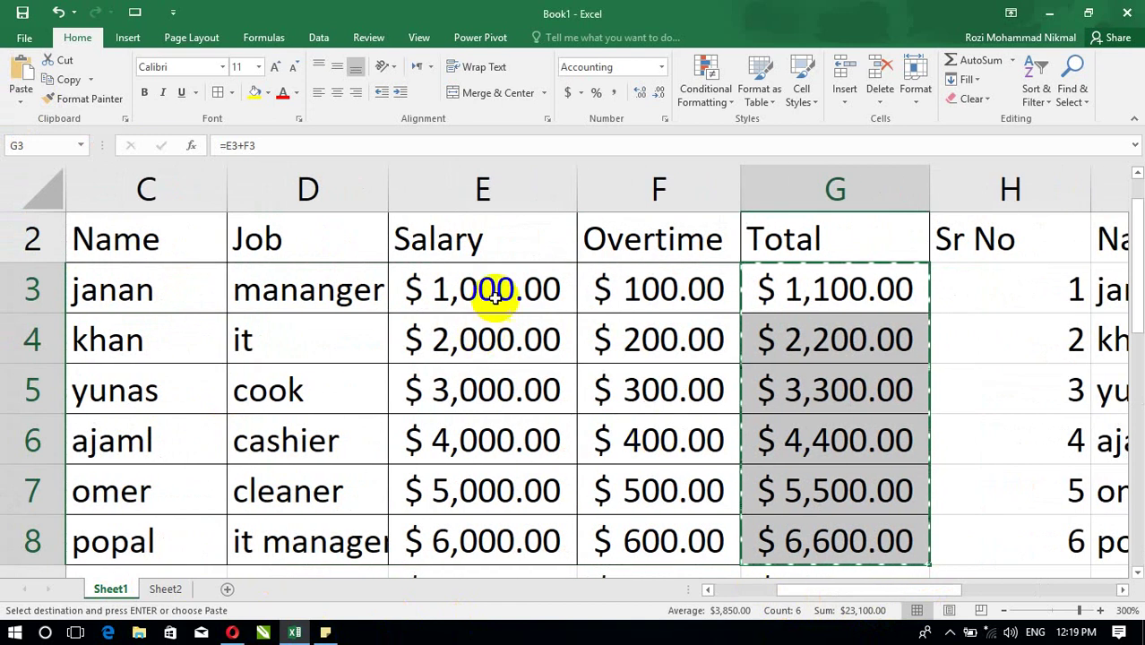
{"action": "left_click_drag", "start_coordinate": [788, 235], "coordinate": [94, 285]}
{"action": "left_click", "coordinate": [144, 92]}
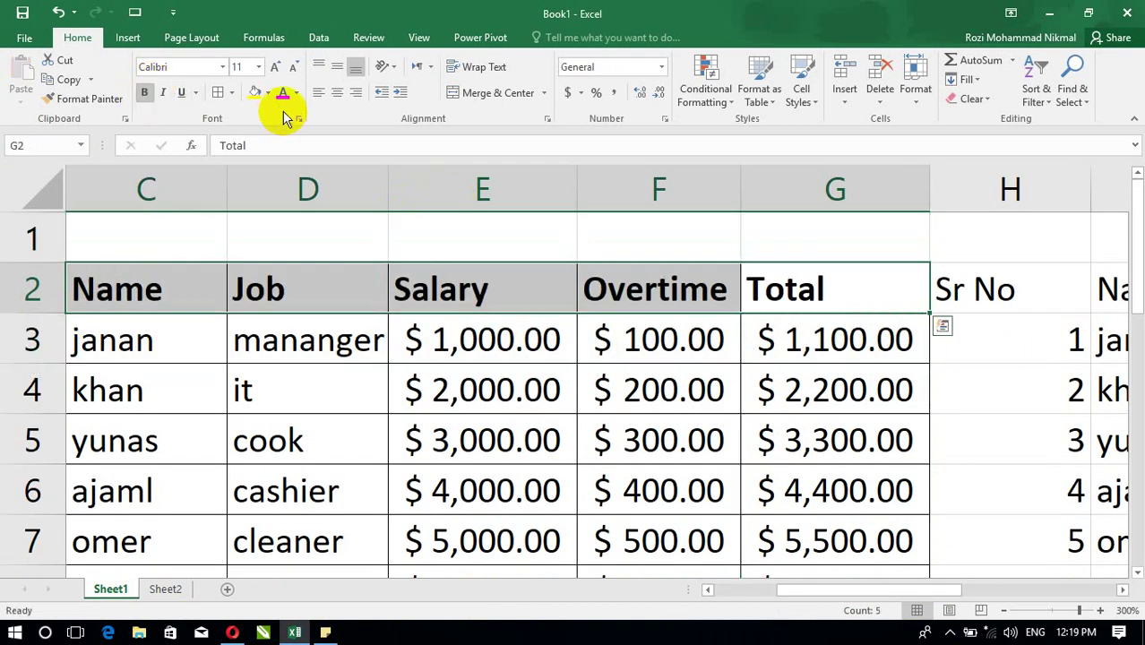
{"action": "left_click", "coordinate": [301, 95]}
{"action": "left_click", "coordinate": [297, 145]}
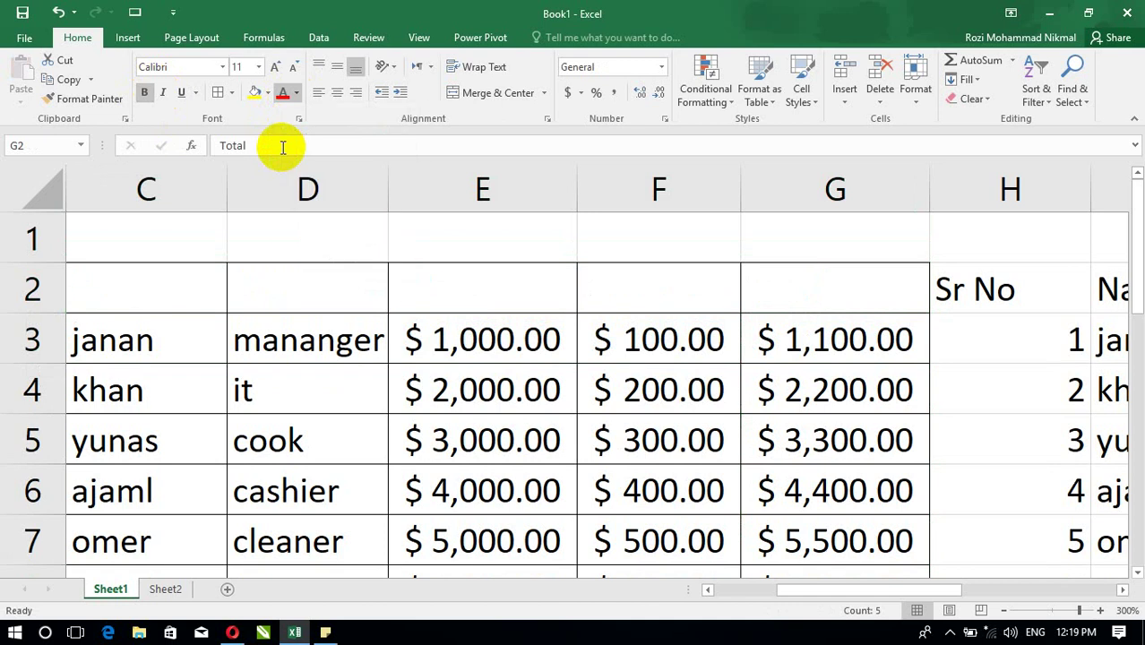
{"action": "left_click", "coordinate": [268, 94]}
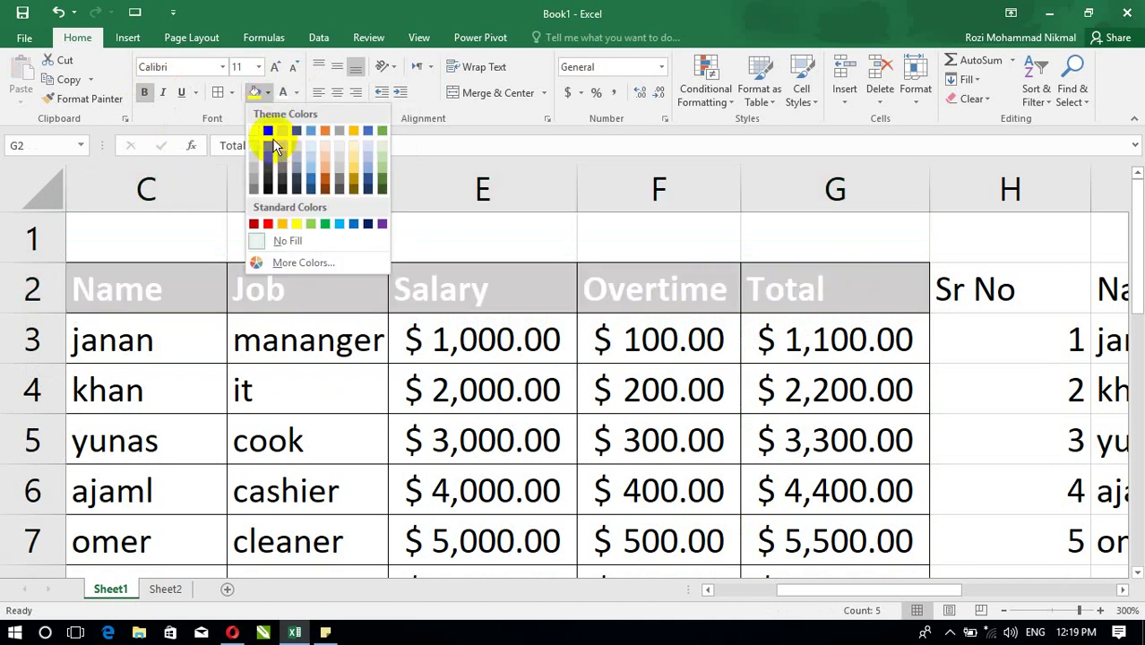
{"action": "left_click", "coordinate": [268, 134]}
Copy the whole data region on Sheet1 and paste it at F4 on Sheet2 with the Paste Special option Formats.
{"action": "left_click", "coordinate": [674, 358]}
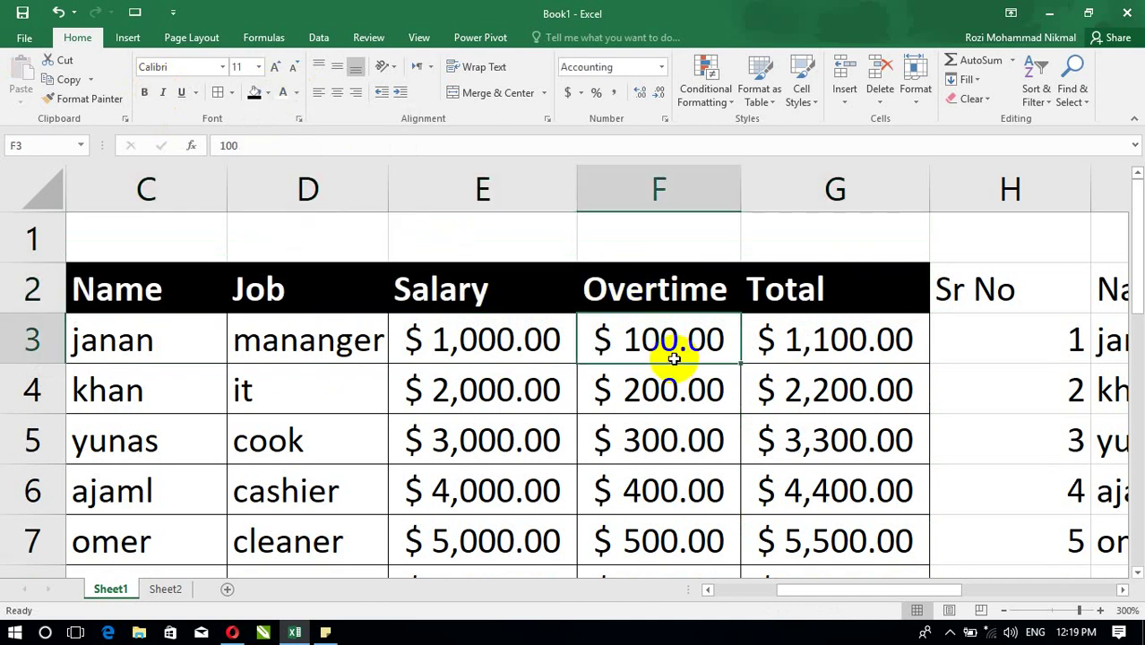
{"action": "key", "text": "ctrl+a"}
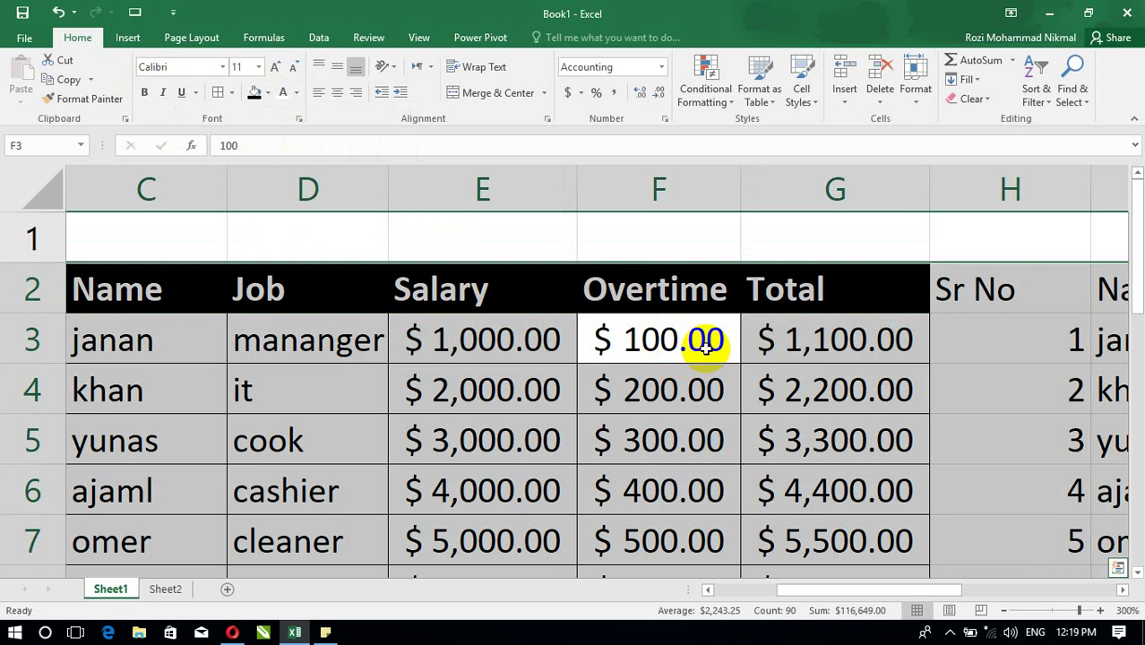
{"action": "key", "text": "ctrl+c"}
{"action": "left_click", "coordinate": [177, 590]}
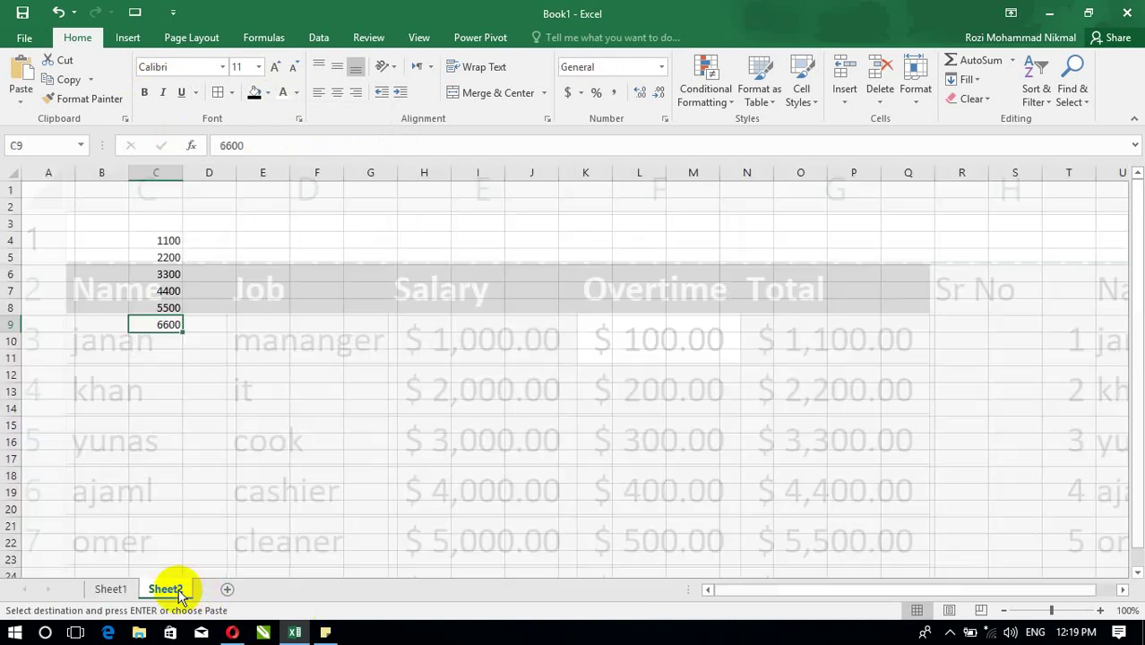
{"action": "left_click", "coordinate": [318, 240]}
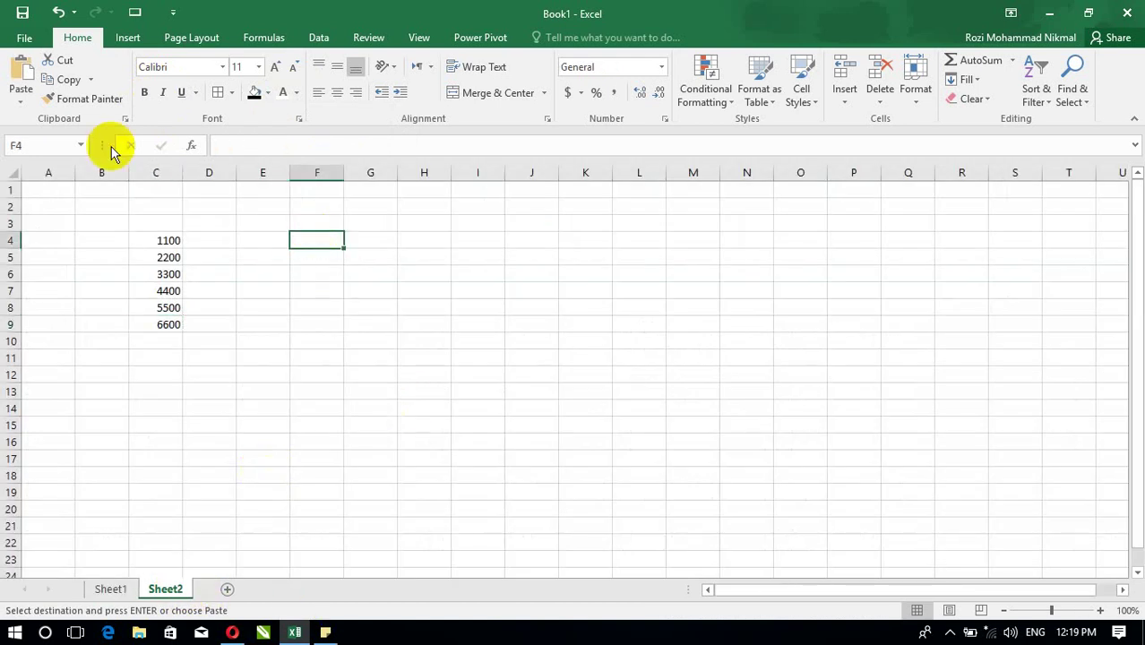
{"action": "left_click", "coordinate": [22, 106]}
{"action": "left_click", "coordinate": [64, 273]}
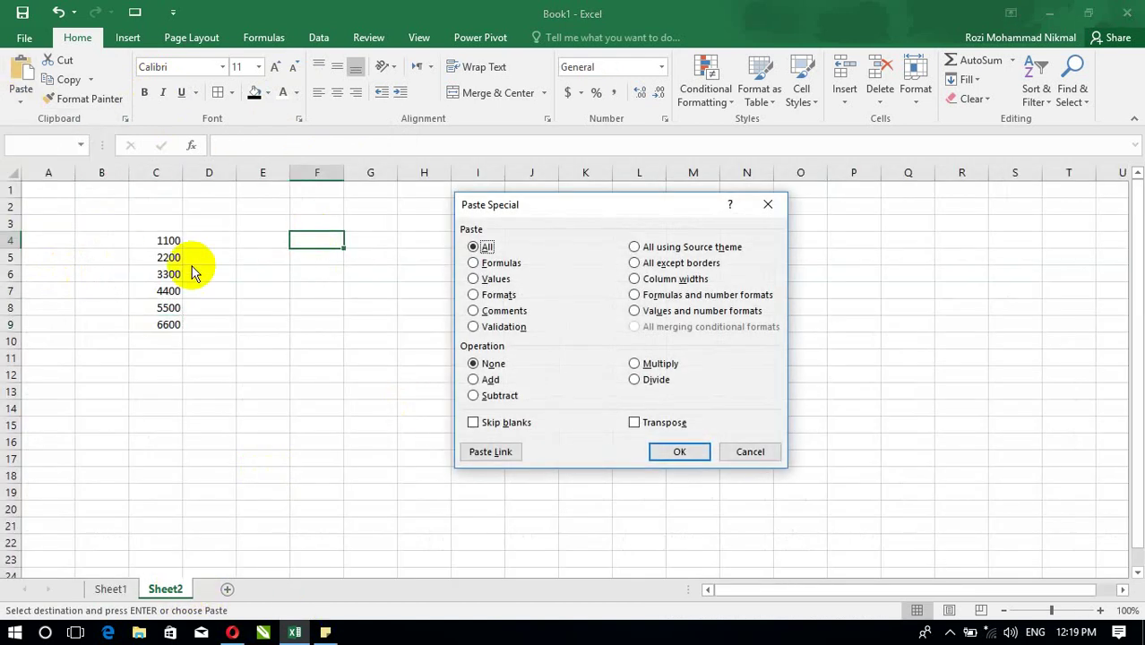
{"action": "left_click", "coordinate": [486, 295]}
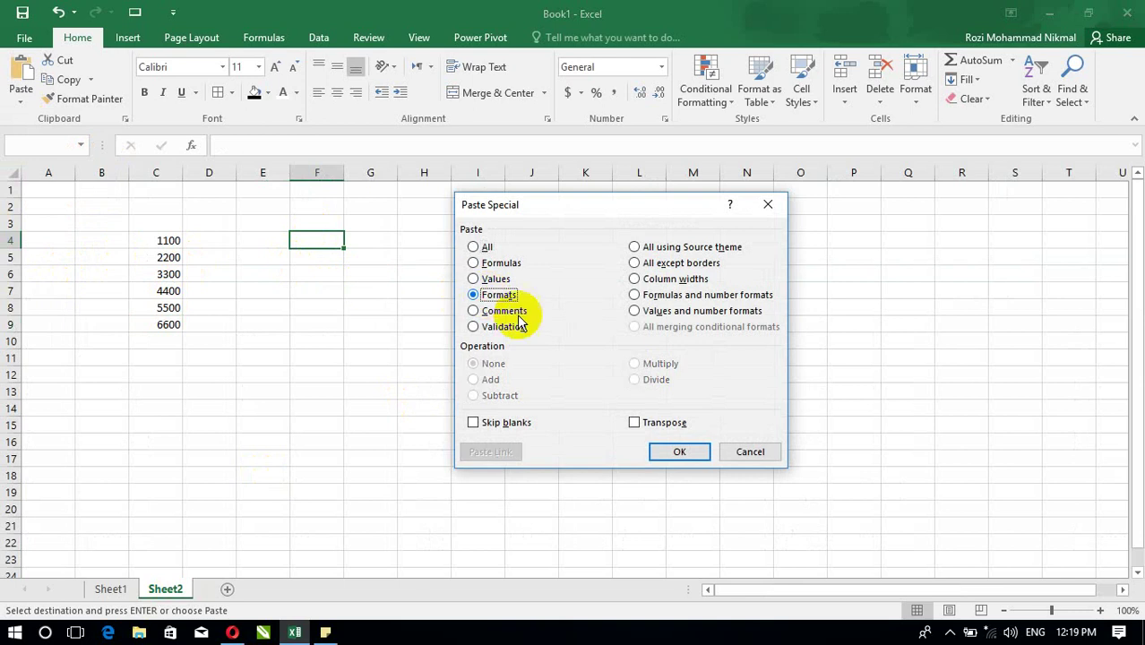
{"action": "left_click", "coordinate": [680, 452]}
Enter kandahar in the black header cell H4 on Sheet2 to test the pasted formatting.
{"action": "left_click", "coordinate": [415, 239]}
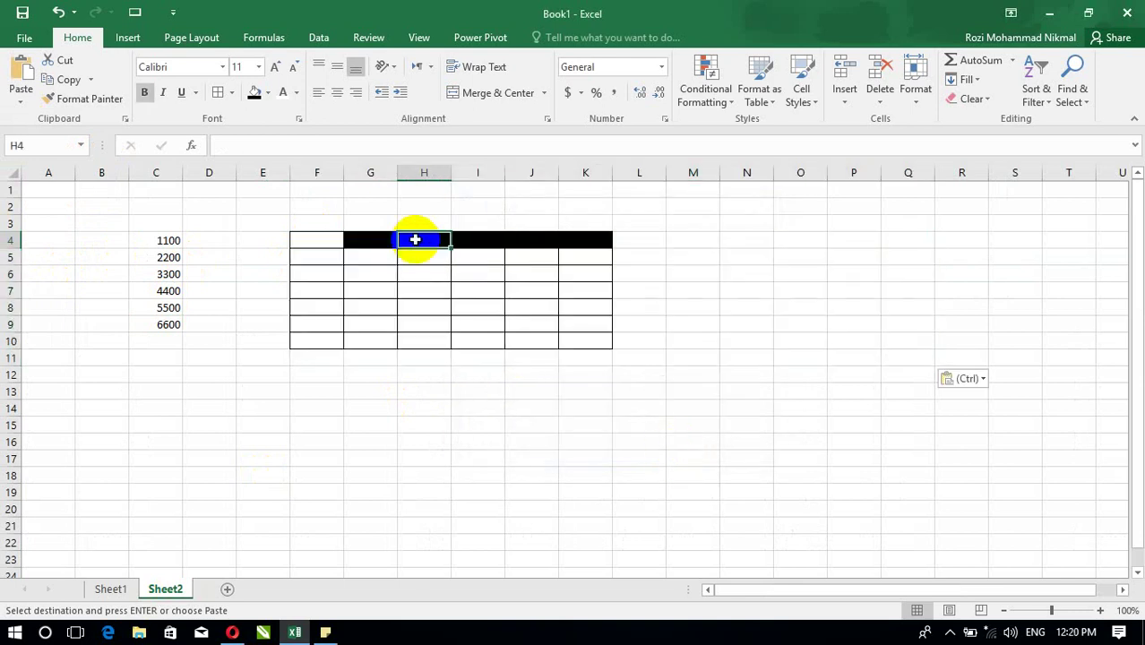
{"action": "type", "text": "kandahar"}
{"action": "key", "text": "Return"}
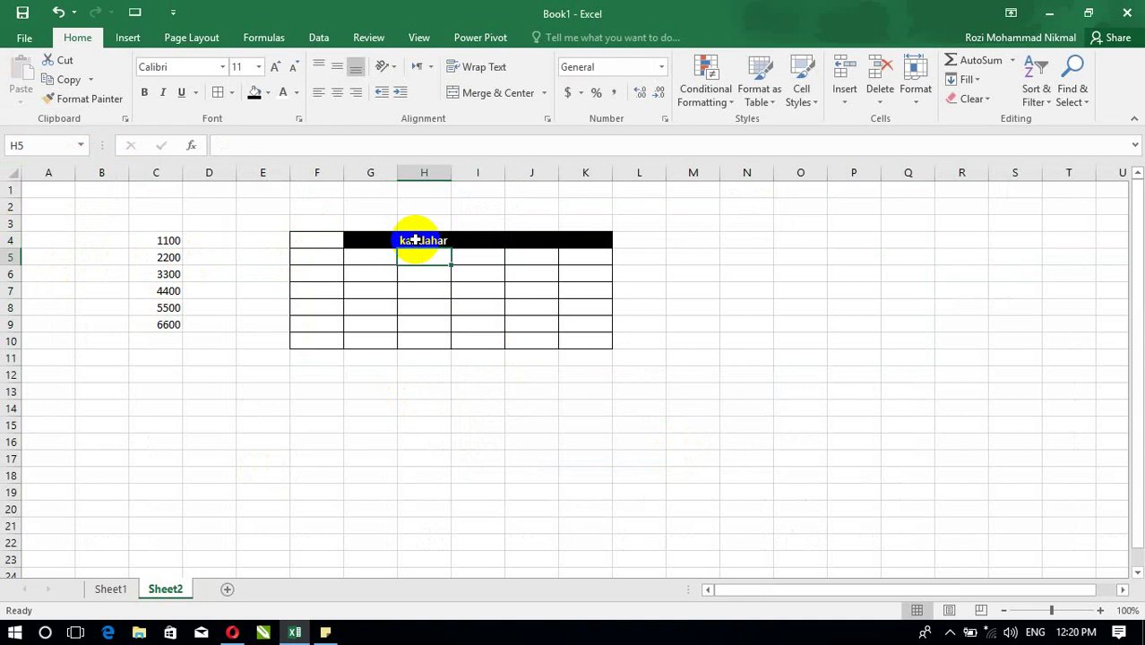
Undo the text entry in H4 and the formats-only paste at F4.
{"action": "key", "text": "ctrl+z"}
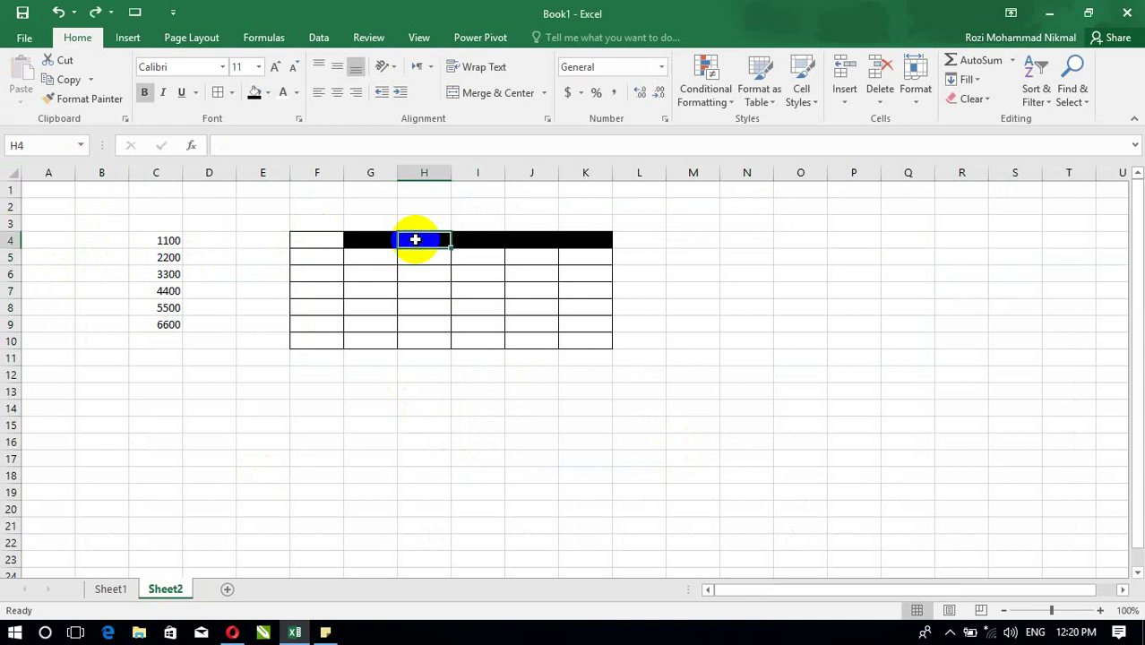
{"action": "key", "text": "ctrl+z"}
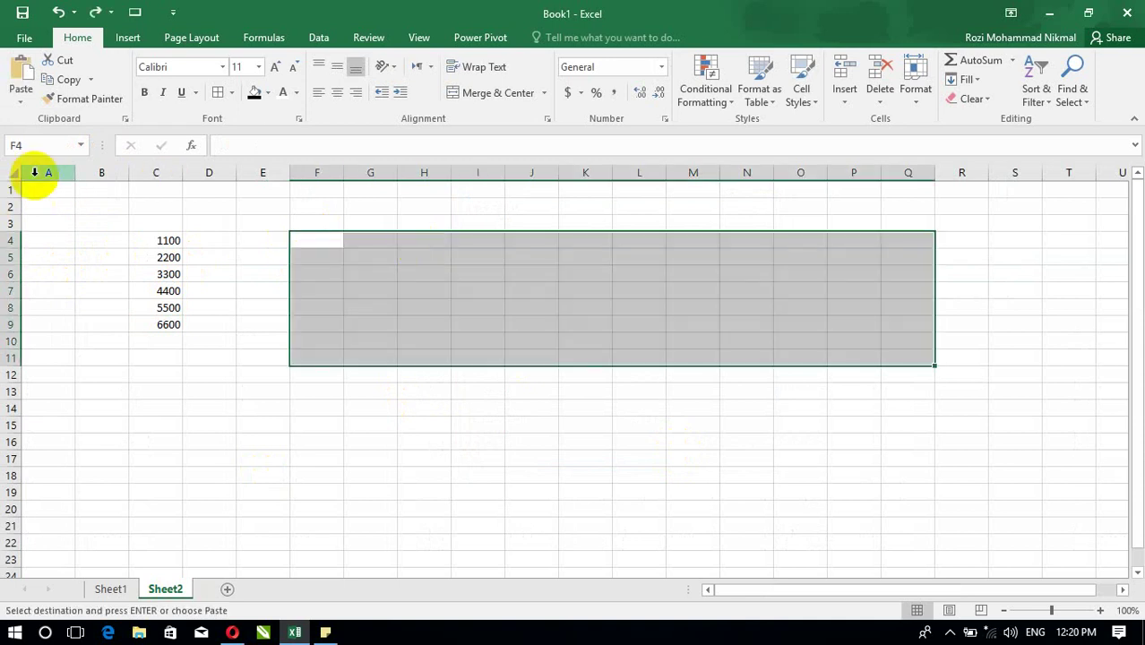
{"action": "left_click", "coordinate": [21, 102]}
{"action": "left_click", "coordinate": [60, 285]}
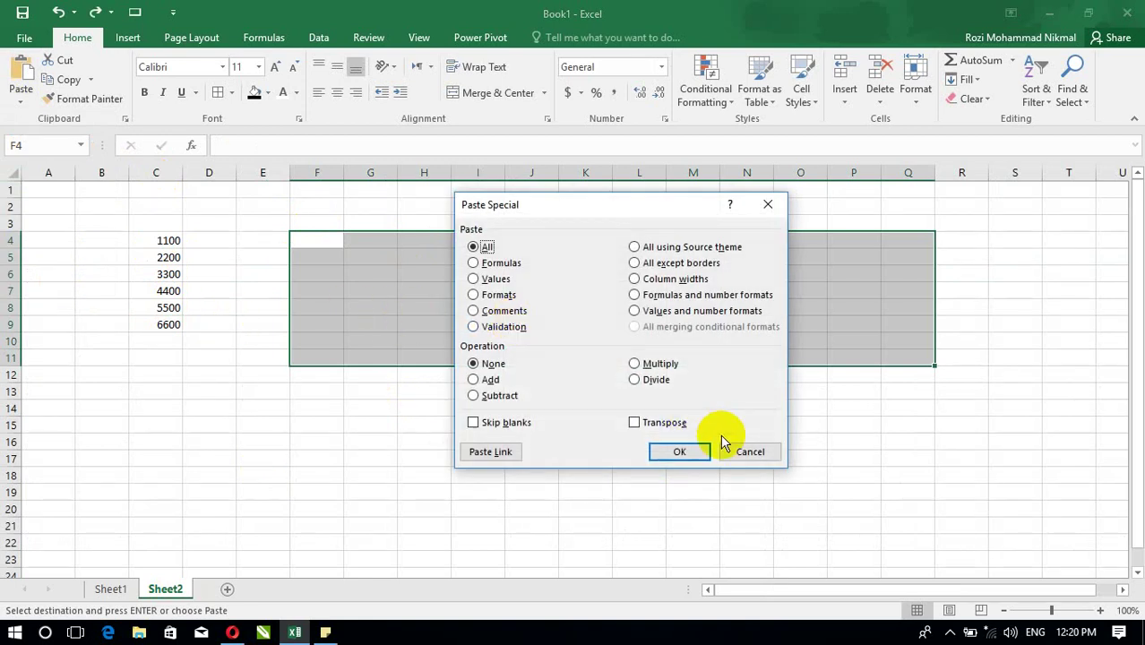
{"action": "left_click", "coordinate": [741, 451]}
Add a comment reading "he has ab" to the salary cell E4 on Sheet1.
{"action": "left_click", "coordinate": [120, 591]}
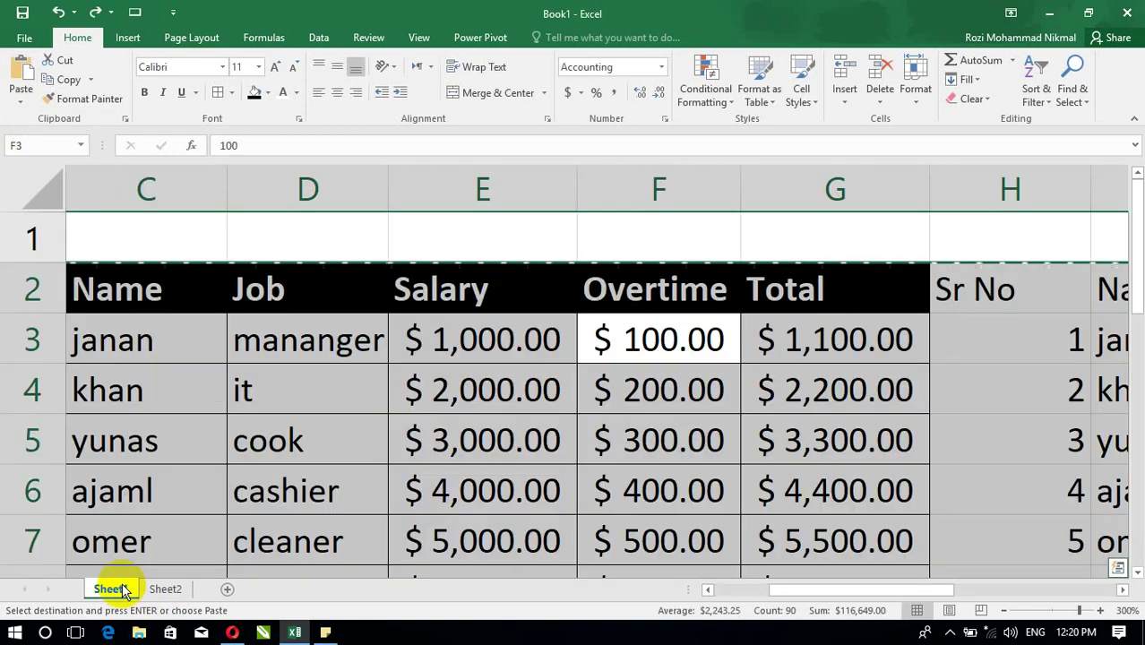
{"action": "left_click", "coordinate": [436, 380]}
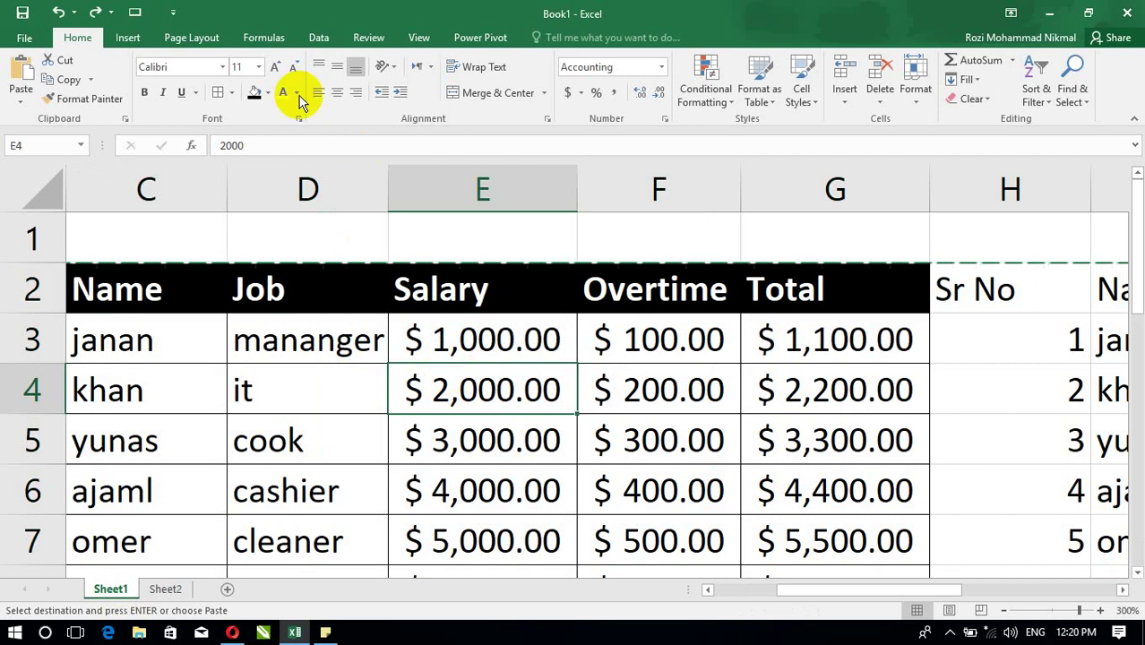
{"action": "left_click", "coordinate": [224, 40]}
{"action": "left_click", "coordinate": [381, 37]}
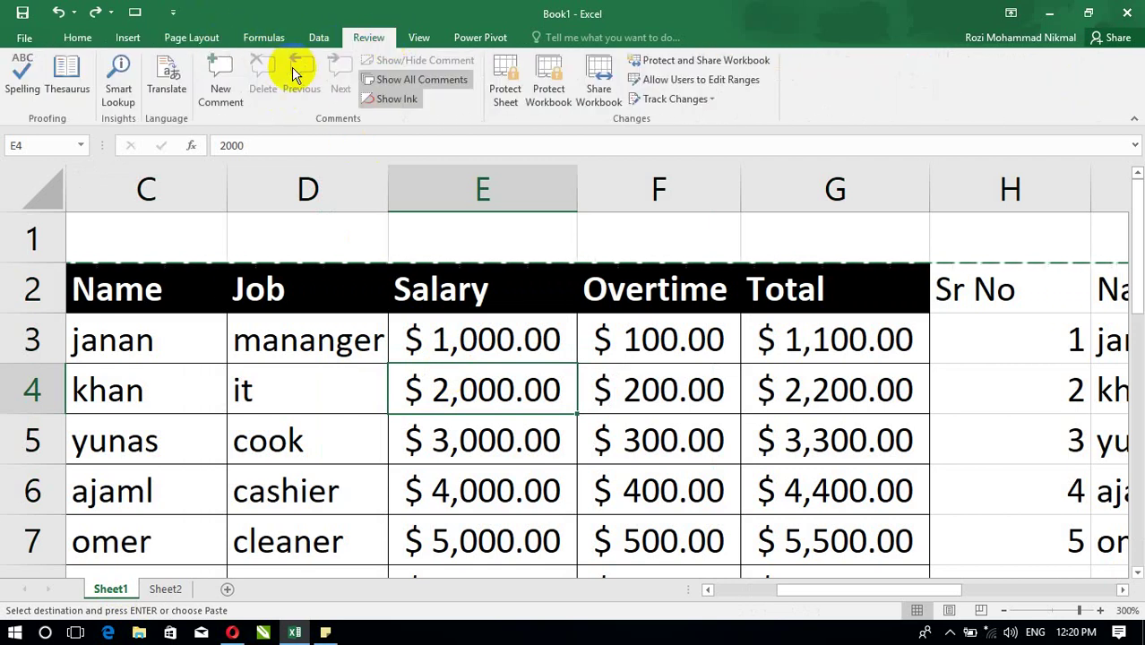
{"action": "left_click", "coordinate": [217, 85]}
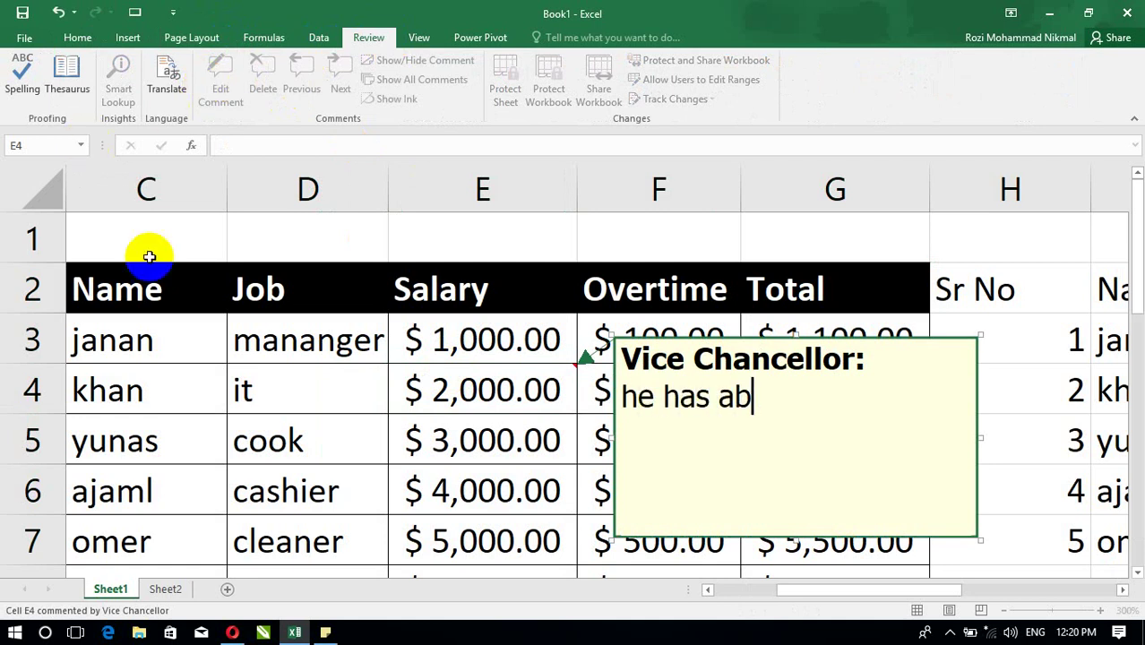
{"action": "left_click", "coordinate": [293, 408]}
Copy the whole data region on Sheet1 and paste it at E12 on Sheet2 with the Paste Special option Comments.
{"action": "key", "text": "ctrl+a"}
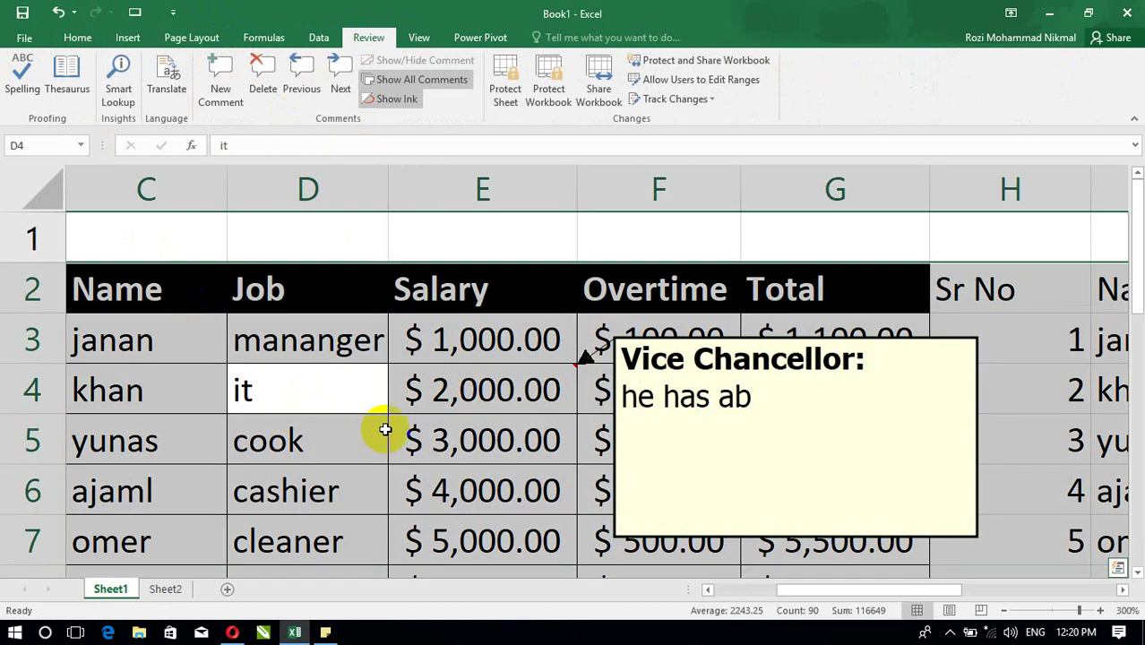
{"action": "key", "text": "ctrl+c"}
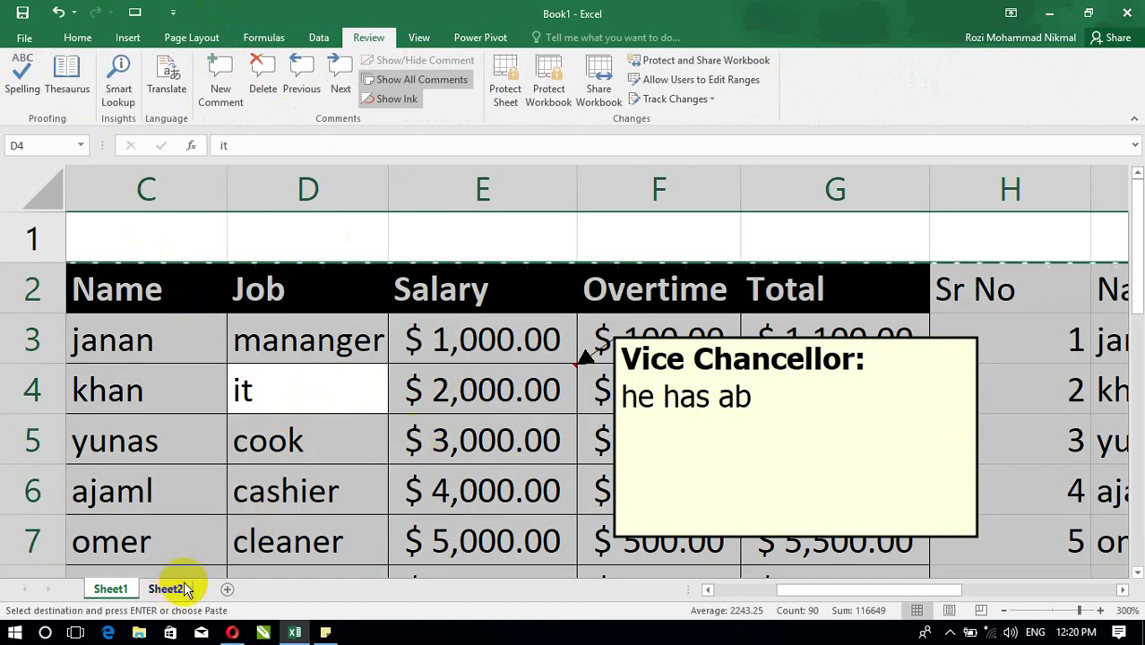
{"action": "left_click", "coordinate": [175, 588]}
{"action": "left_click", "coordinate": [253, 369]}
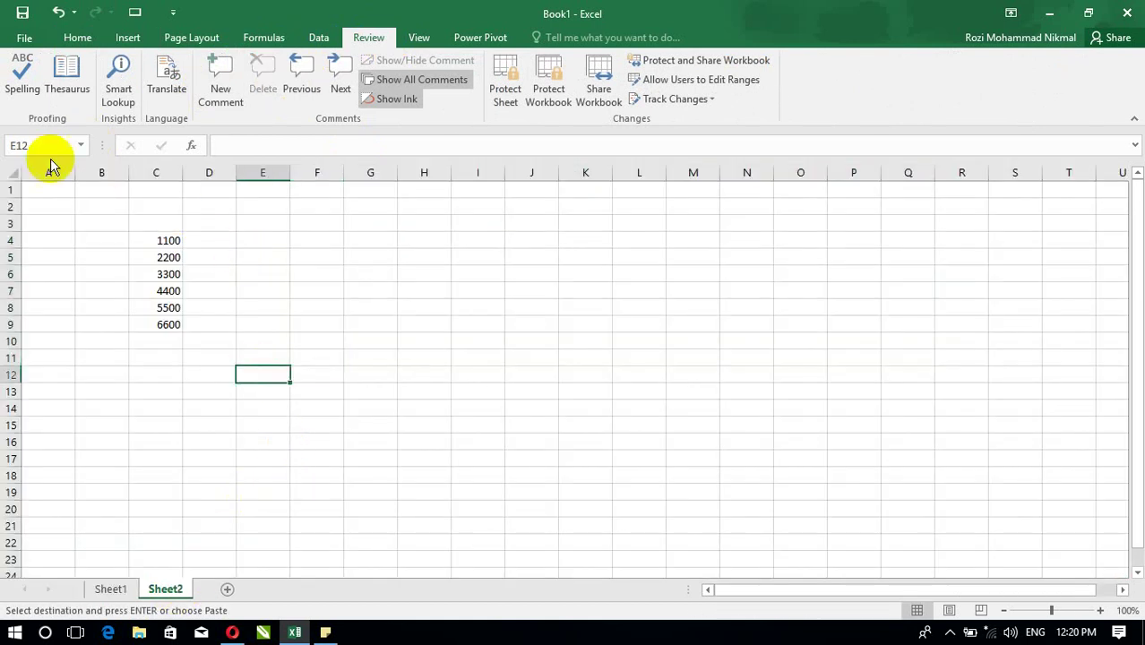
{"action": "left_click", "coordinate": [76, 38]}
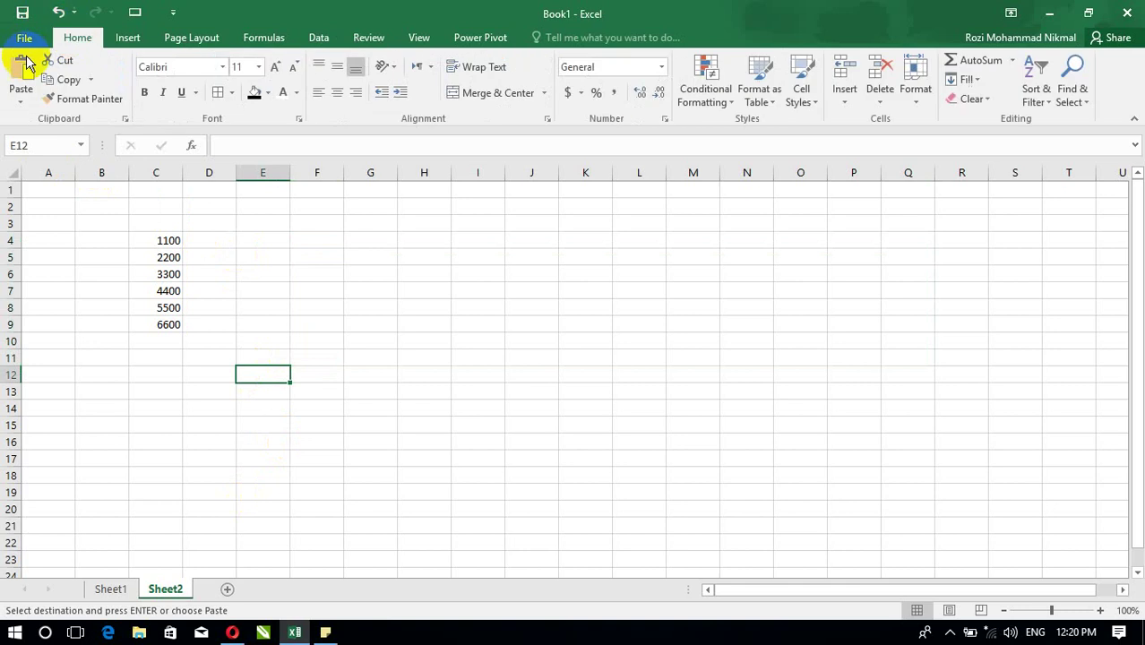
{"action": "left_click", "coordinate": [20, 100]}
{"action": "left_click", "coordinate": [51, 281]}
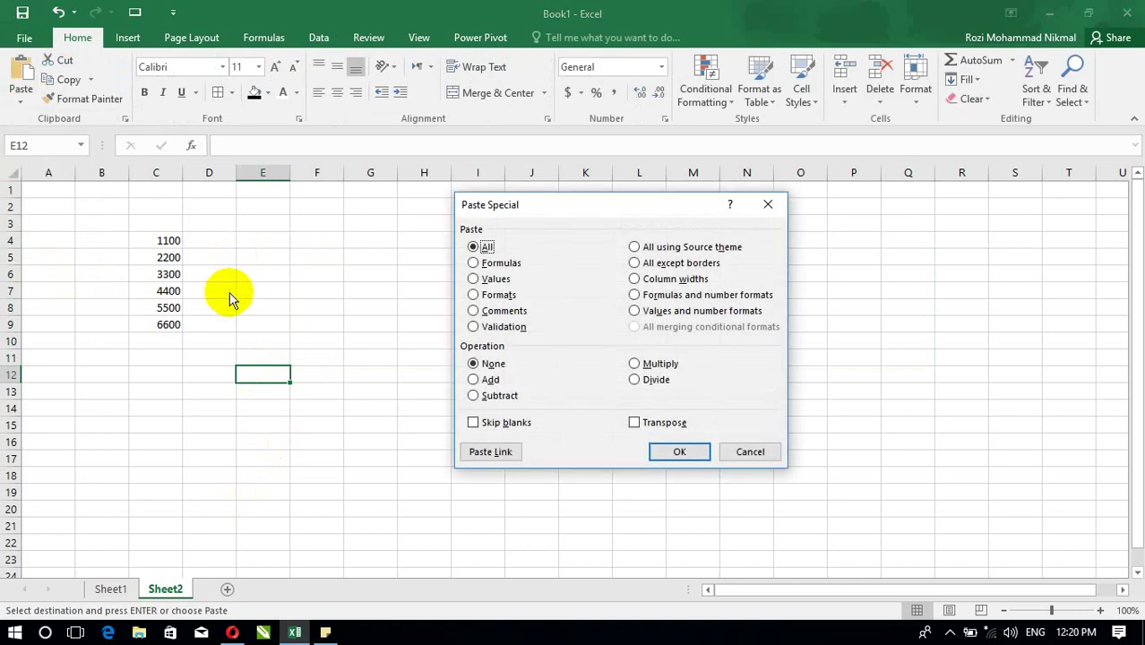
{"action": "left_click", "coordinate": [516, 314]}
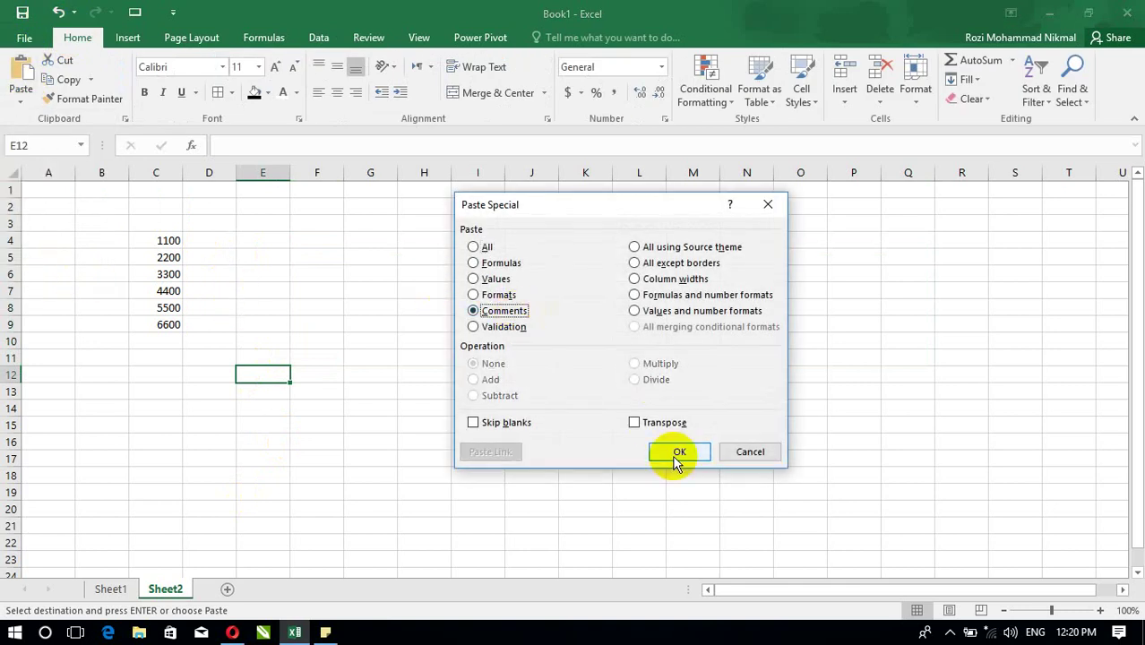
{"action": "left_click", "coordinate": [678, 452]}
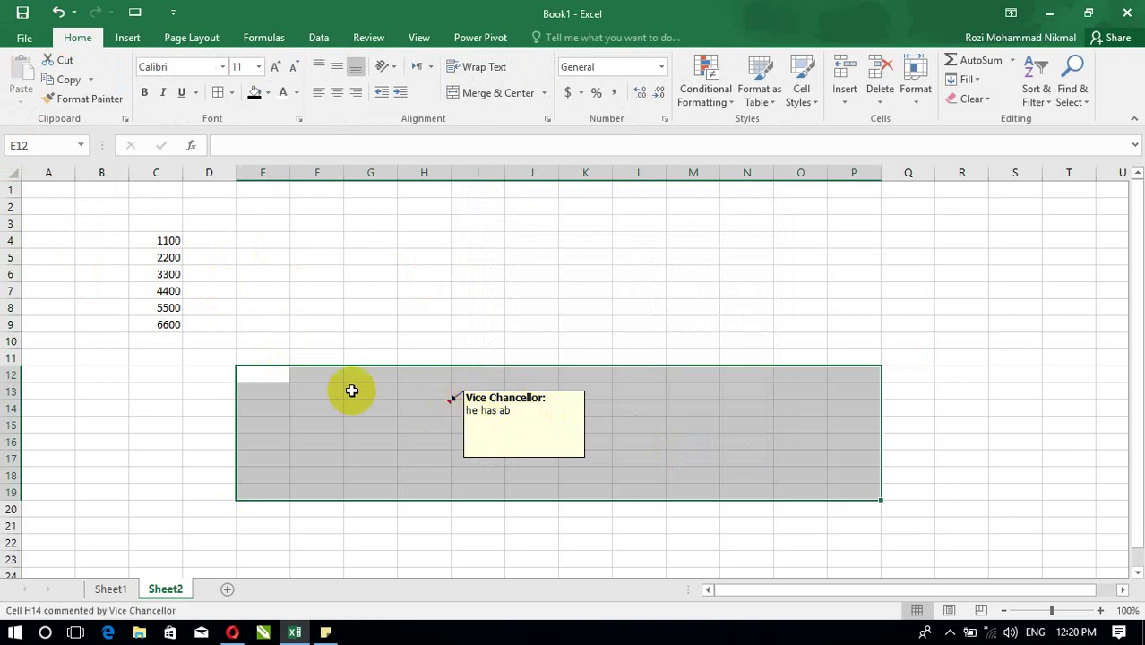
{"action": "left_click", "coordinate": [262, 274]}
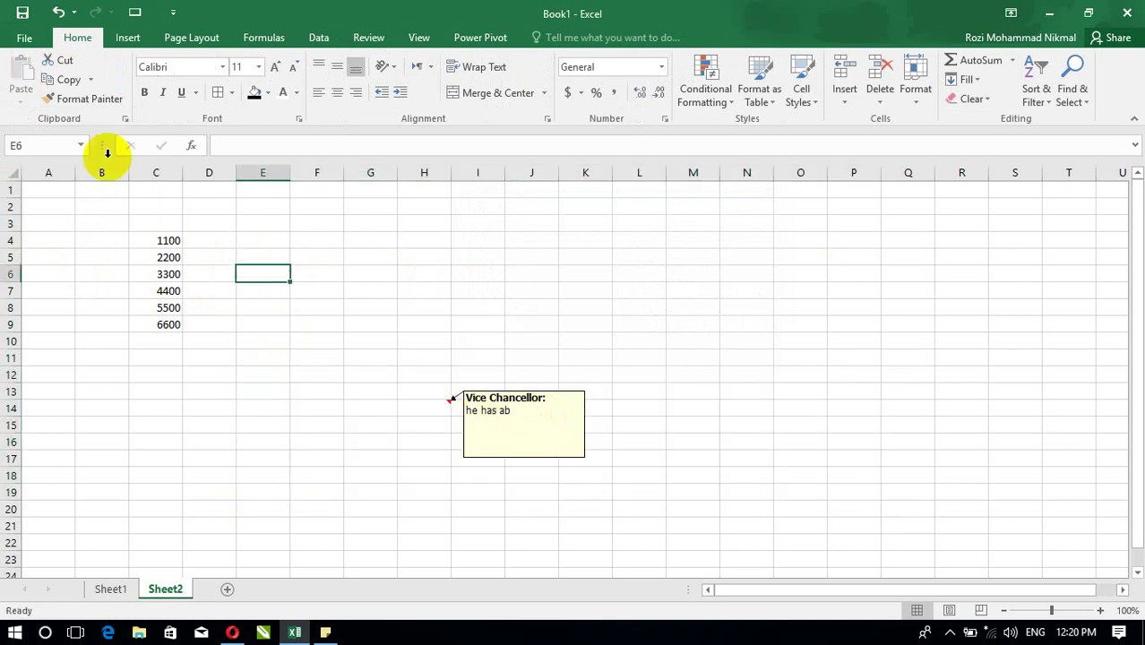
{"action": "left_click", "coordinate": [112, 590]}
{"action": "left_click", "coordinate": [150, 367]}
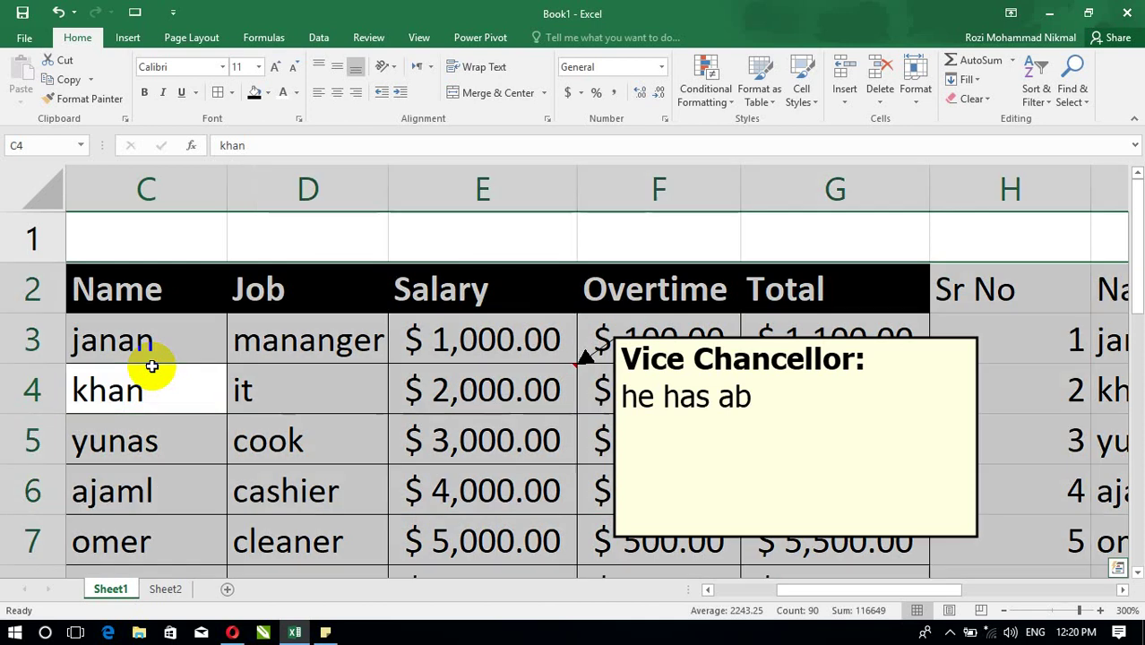
{"action": "left_click", "coordinate": [167, 590]}
{"action": "left_click", "coordinate": [296, 267]}
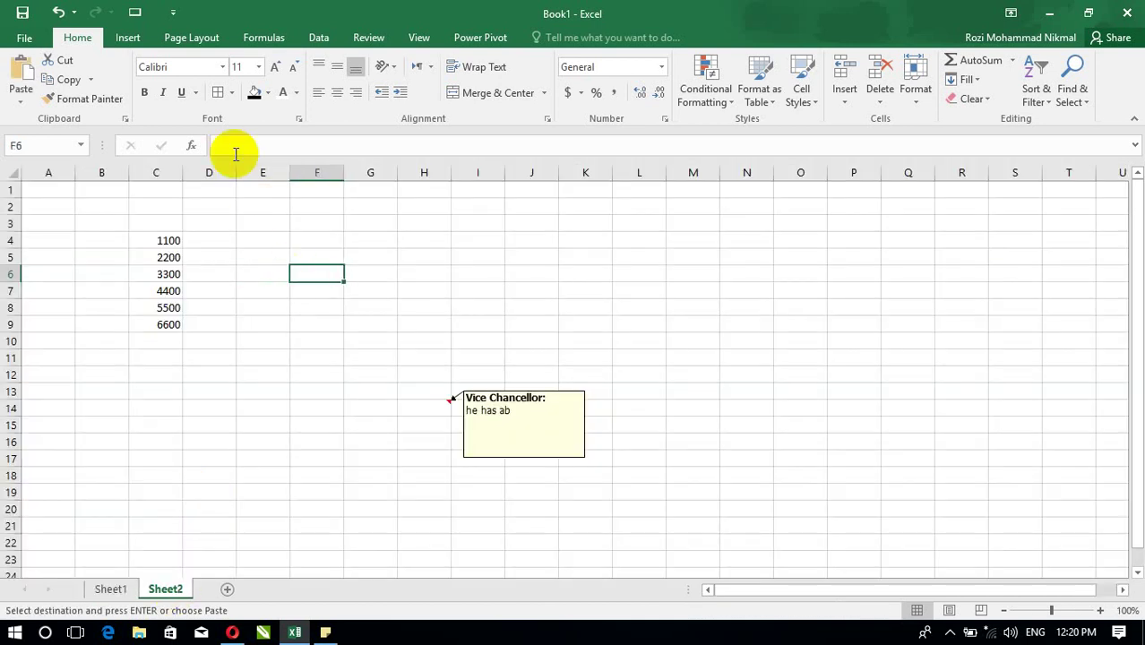
{"action": "left_click", "coordinate": [21, 94]}
{"action": "left_click", "coordinate": [63, 278]}
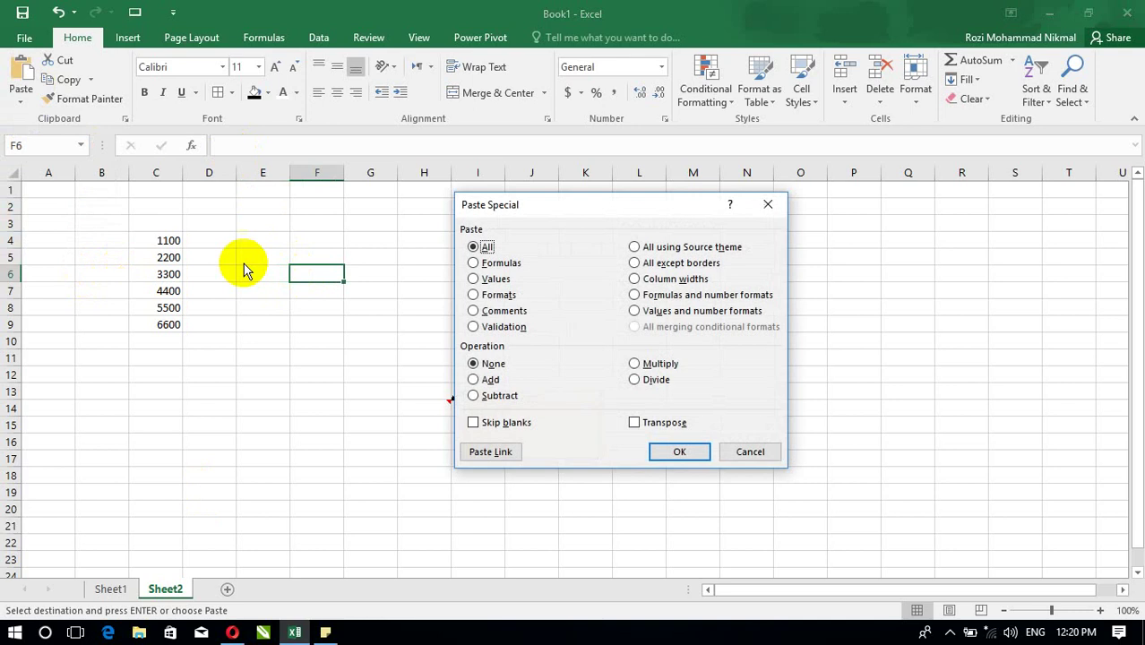
{"action": "left_click", "coordinate": [751, 453]}
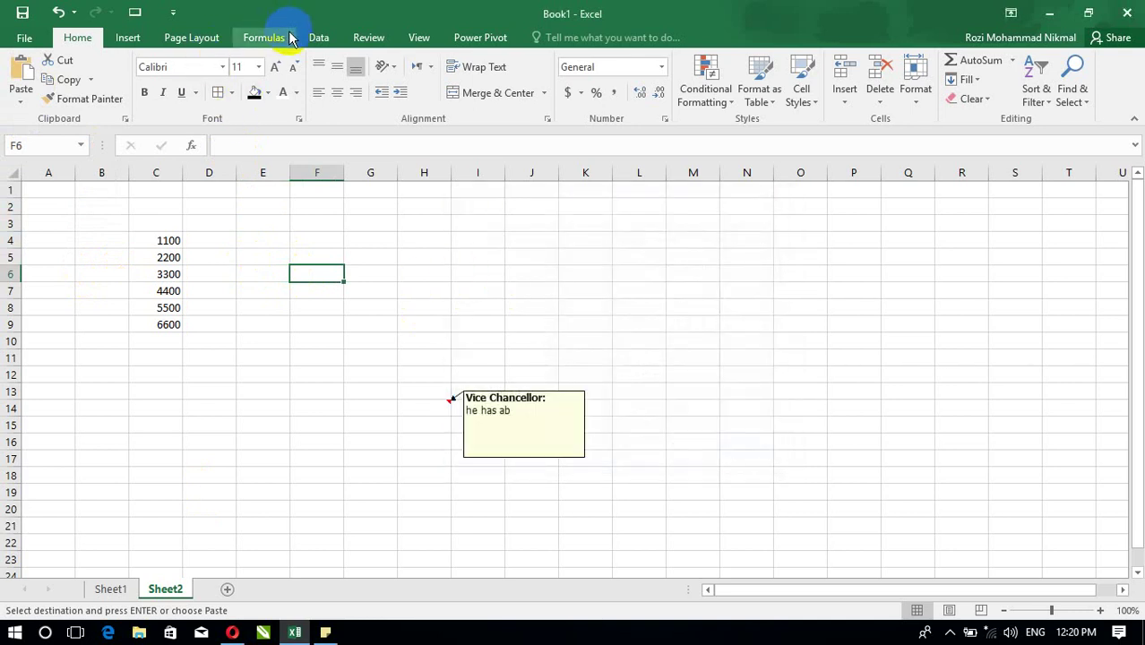
Set up a data validation rule for L2:L11 on Sheet2 that allows only whole numbers less than a maximum value.
{"action": "left_click", "coordinate": [318, 37]}
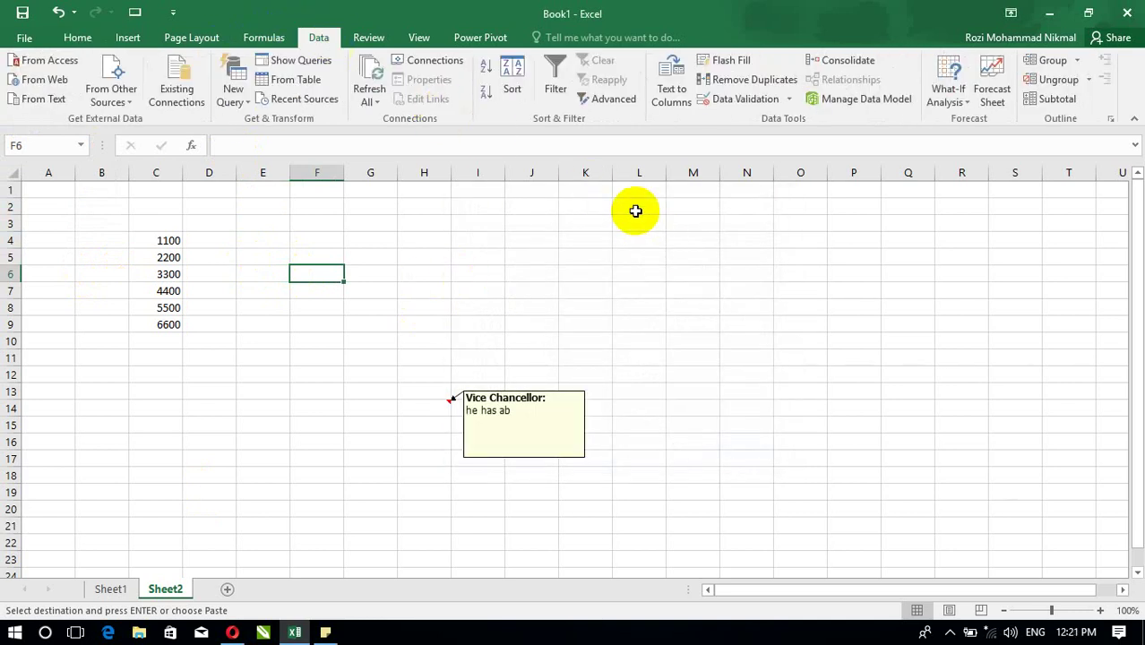
{"action": "left_click_drag", "start_coordinate": [634, 209], "coordinate": [644, 352]}
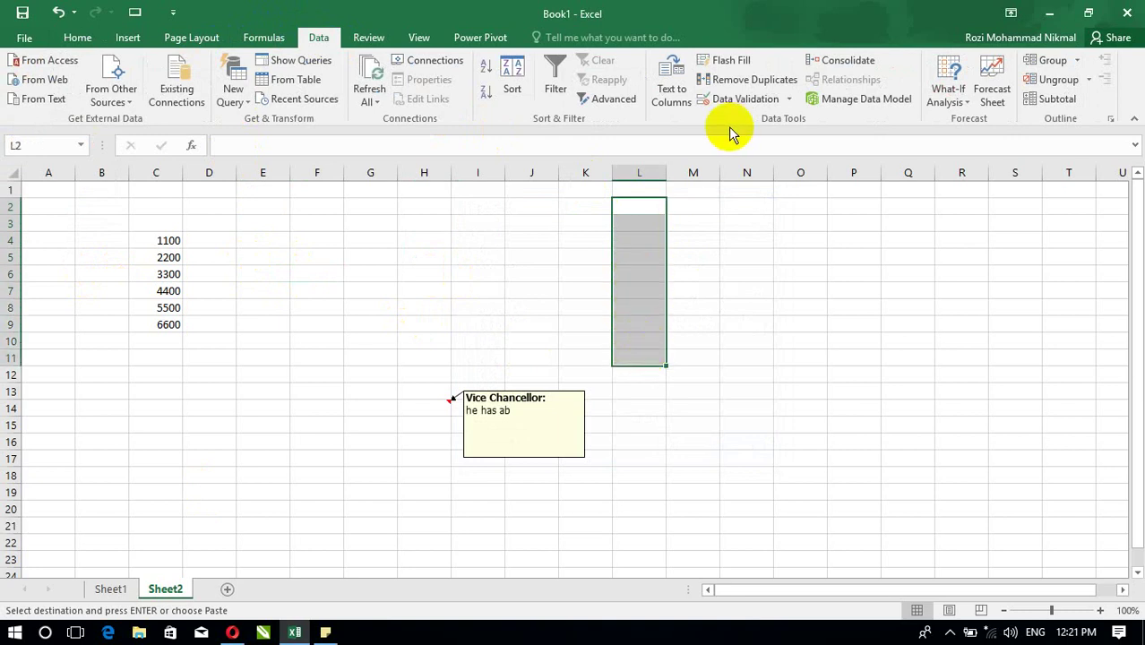
{"action": "left_click", "coordinate": [745, 99]}
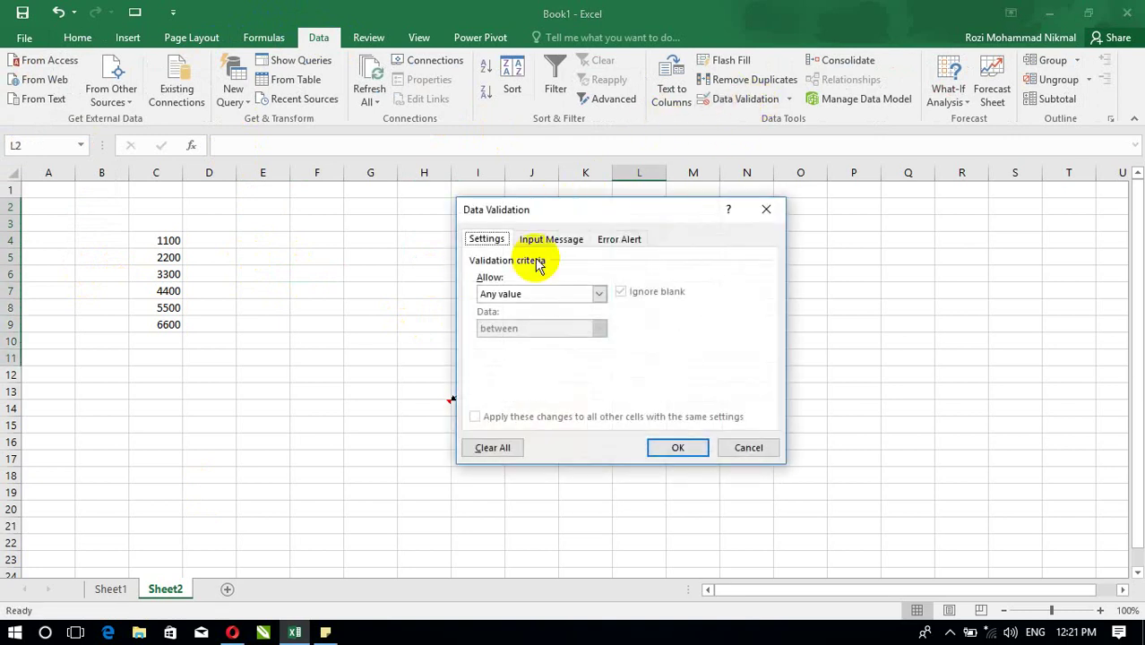
{"action": "left_click", "coordinate": [560, 294]}
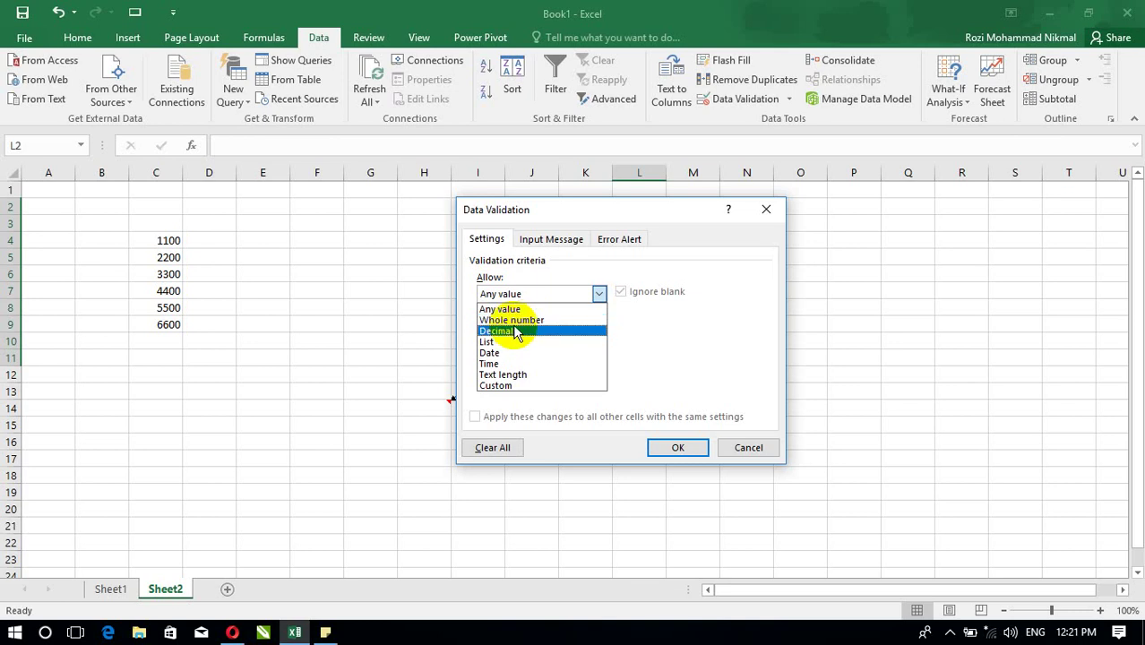
{"action": "left_click", "coordinate": [513, 320]}
{"action": "left_click", "coordinate": [564, 329]}
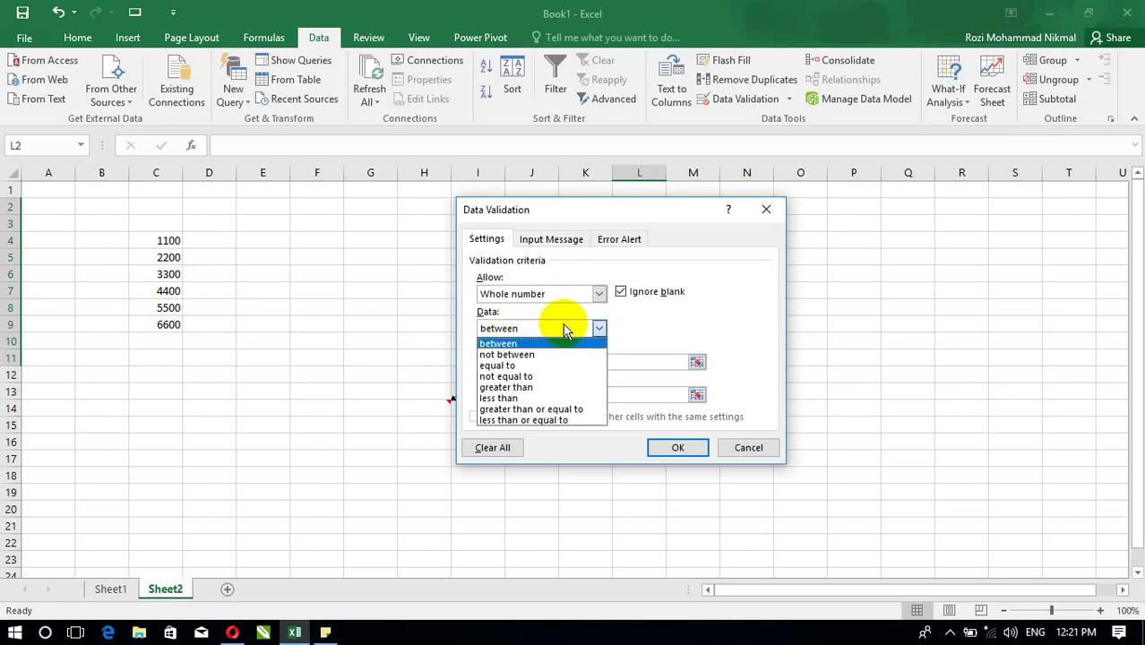
{"action": "left_click", "coordinate": [524, 391]}
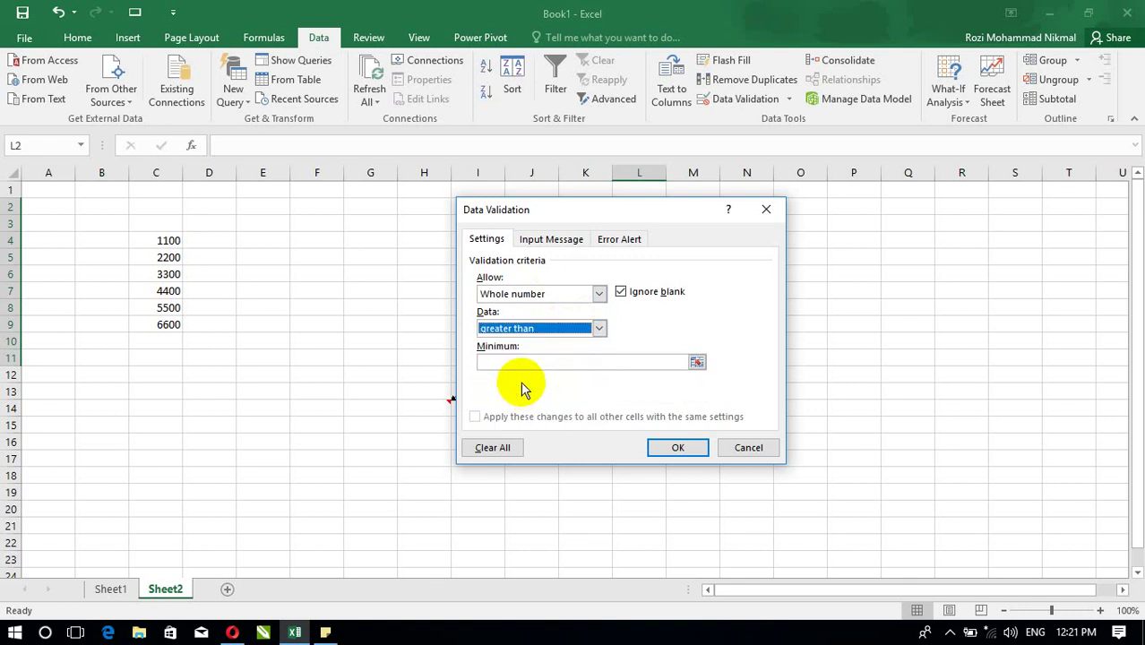
{"action": "left_click", "coordinate": [560, 361]}
{"action": "left_click", "coordinate": [601, 331]}
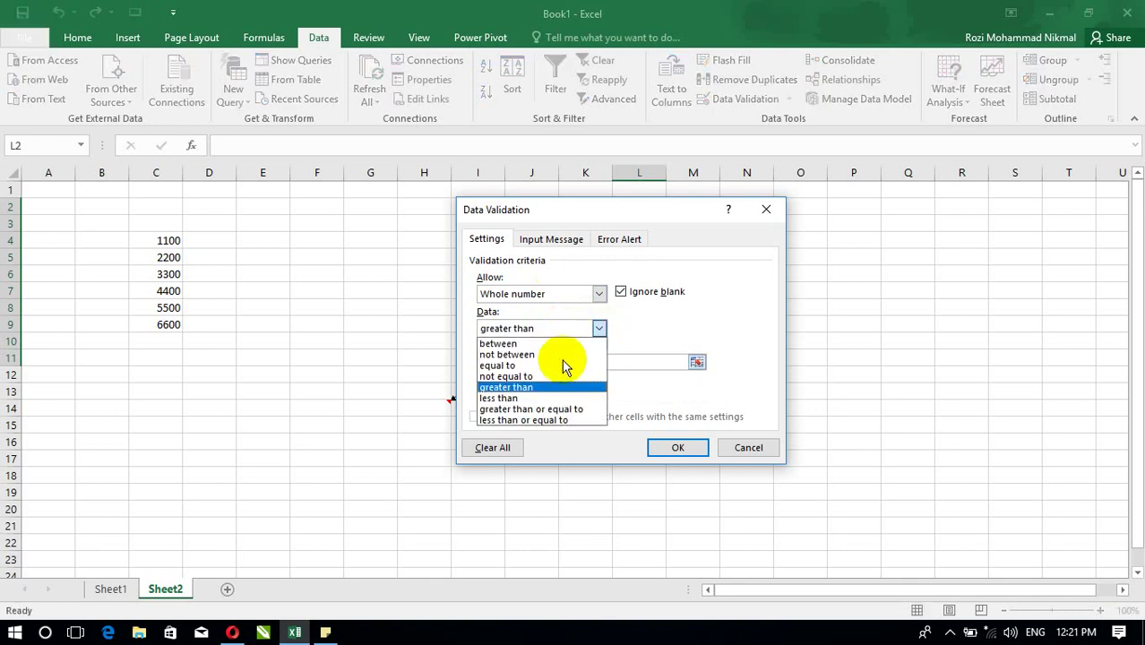
{"action": "left_click", "coordinate": [525, 398]}
{"action": "left_click", "coordinate": [501, 363]}
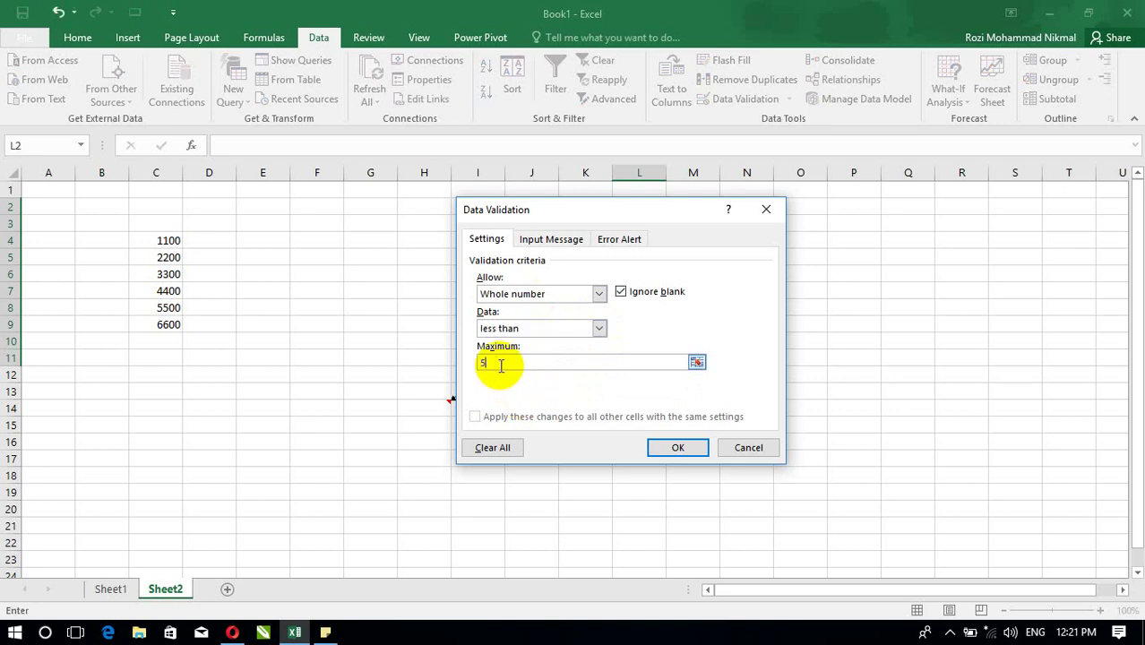
Give the validation an input message "attention" / "Please becare" and a Stop error alert titled "Attention" reading "it is illegal", and apply it.
{"action": "left_click", "coordinate": [546, 239]}
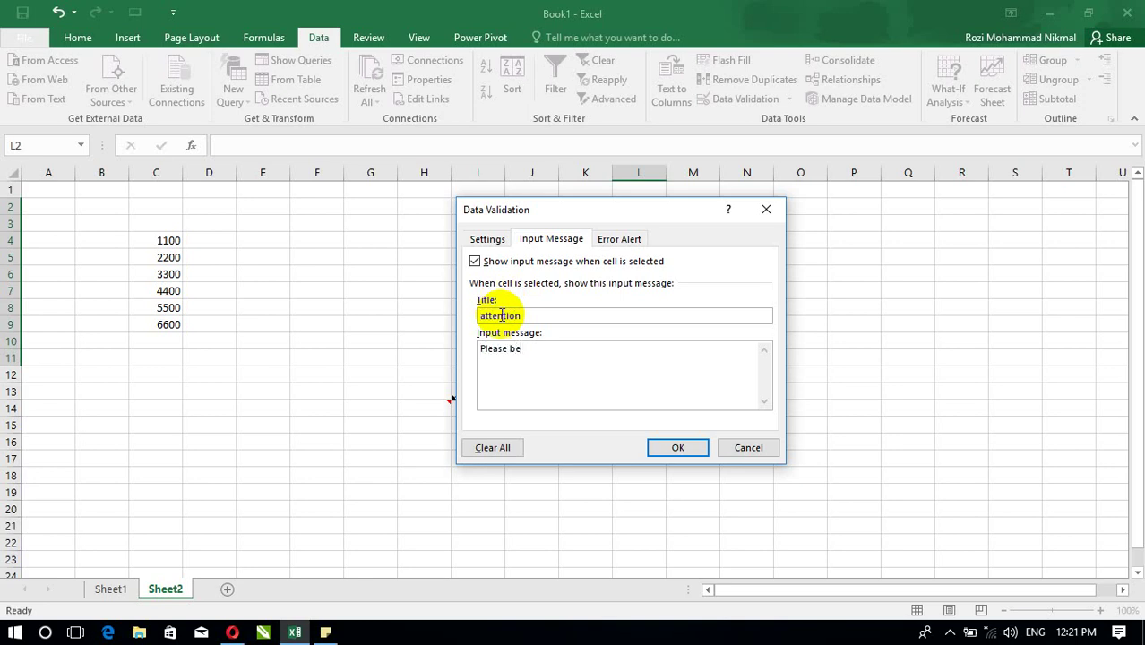
{"action": "left_click", "coordinate": [611, 240]}
{"action": "left_click", "coordinate": [536, 319]}
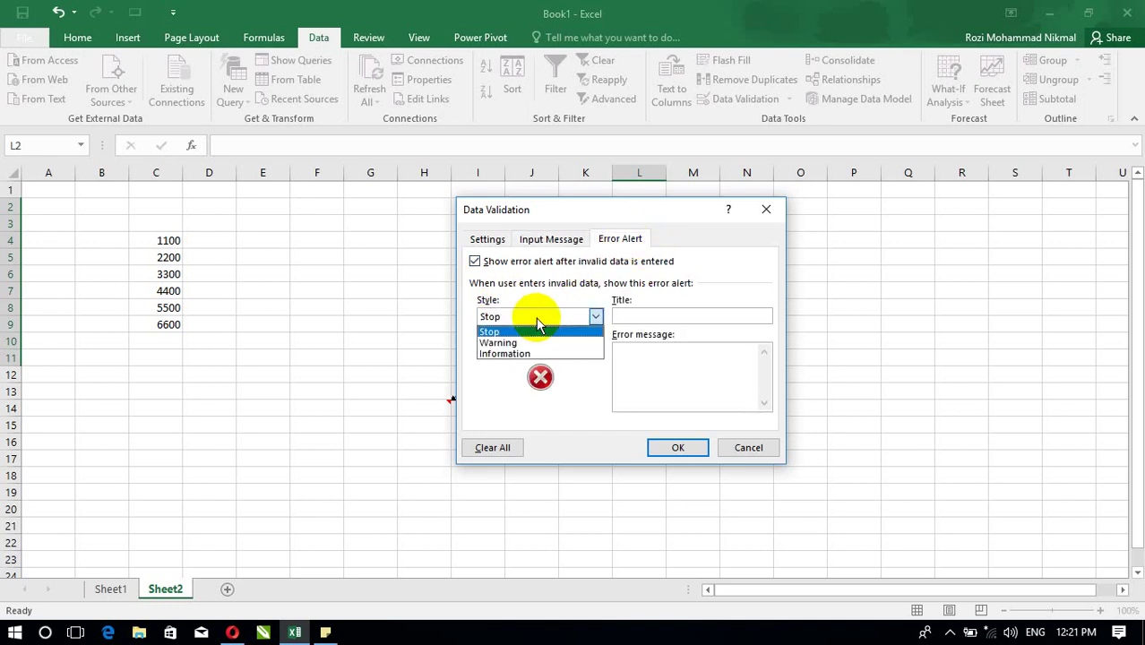
{"action": "left_click", "coordinate": [538, 327]}
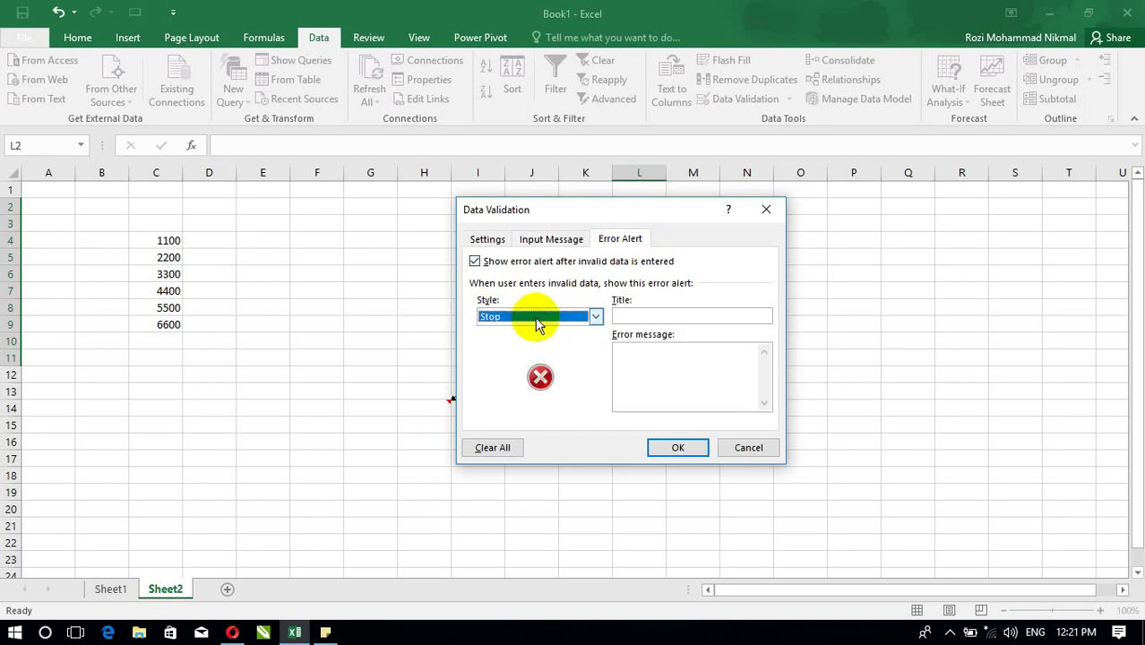
{"action": "left_click", "coordinate": [655, 315]}
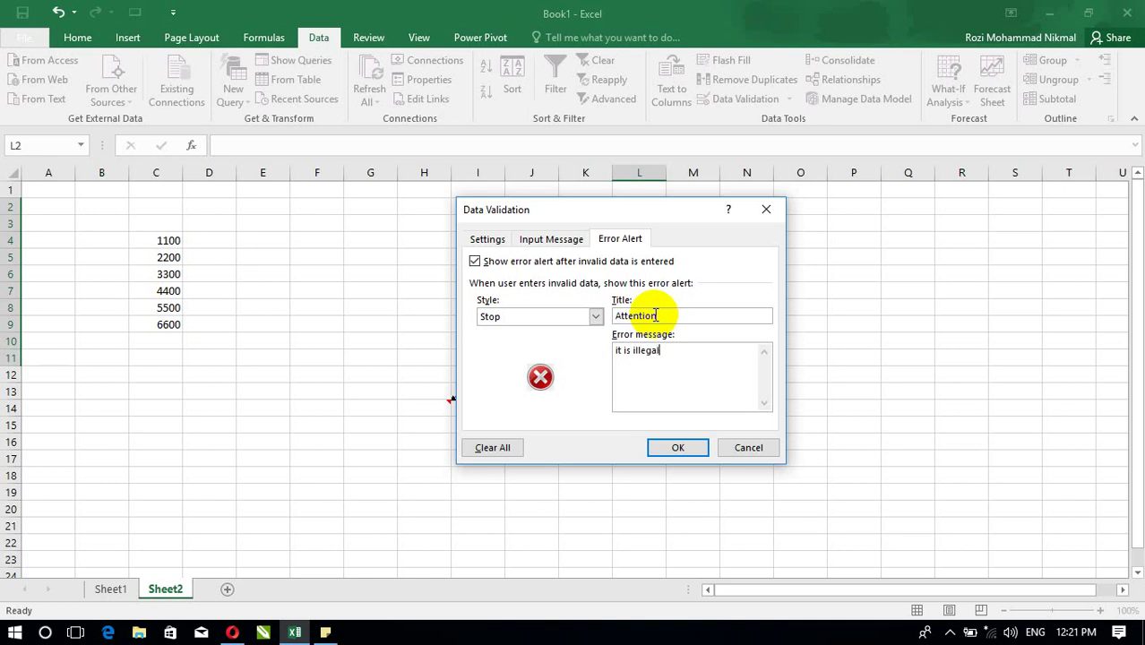
{"action": "left_click", "coordinate": [672, 446]}
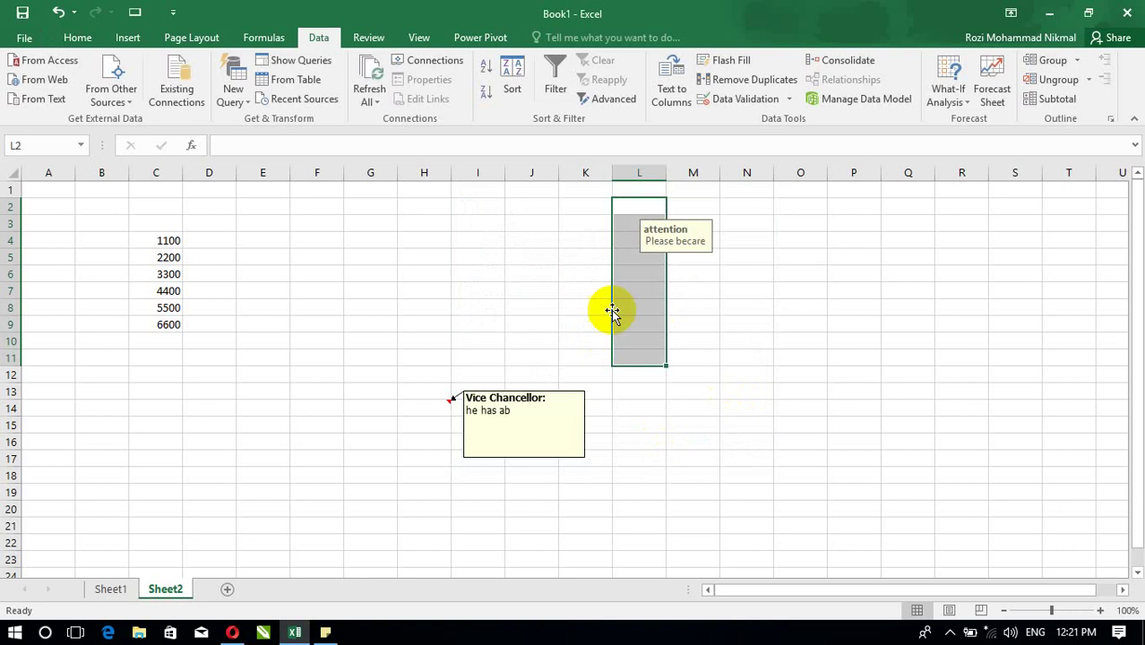
Test the validation rule in L5 with the entry 5466 and retry with 3000.
{"action": "left_click", "coordinate": [630, 254]}
{"action": "type", "text": "546"}
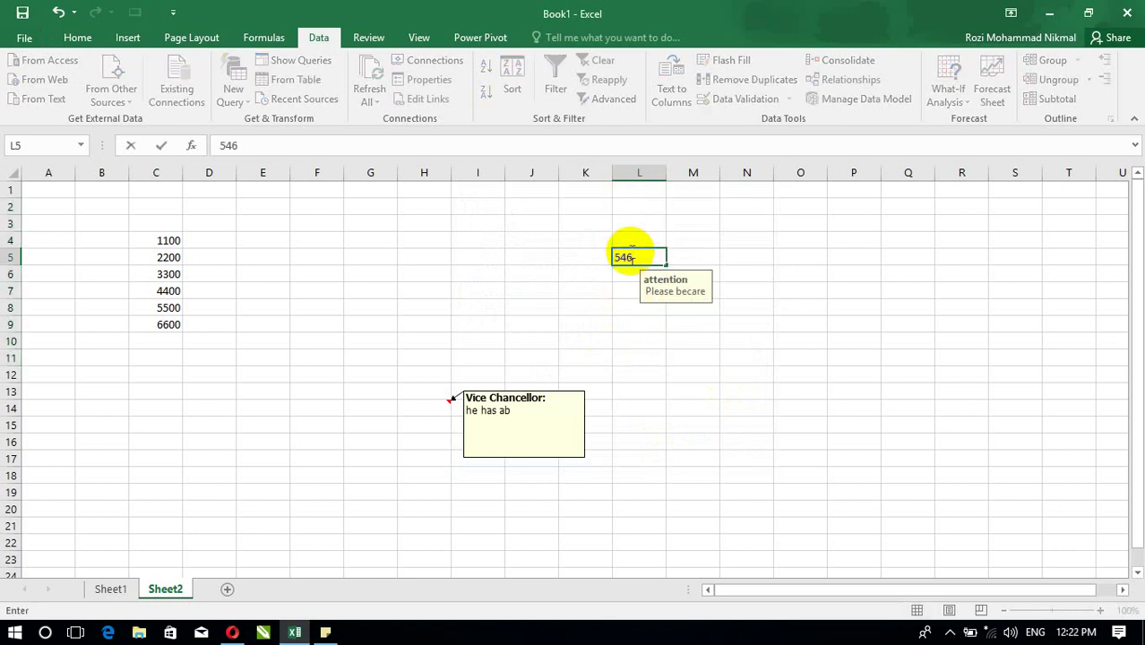
{"action": "type", "text": "6"}
{"action": "key", "text": "Return"}
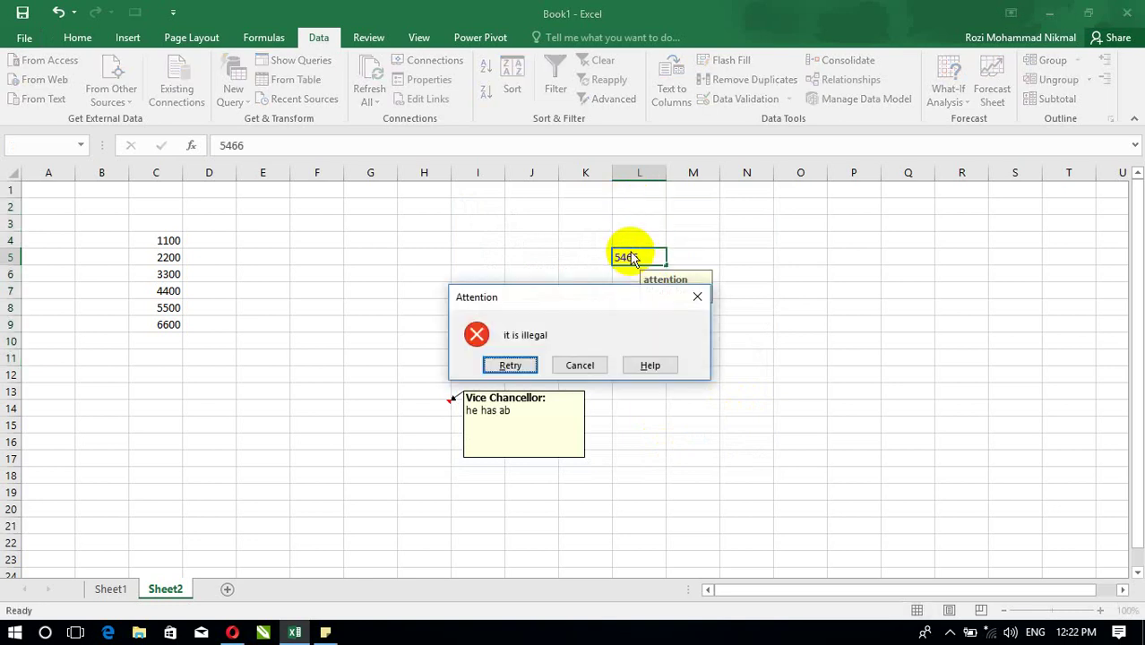
{"action": "key", "text": "Return"}
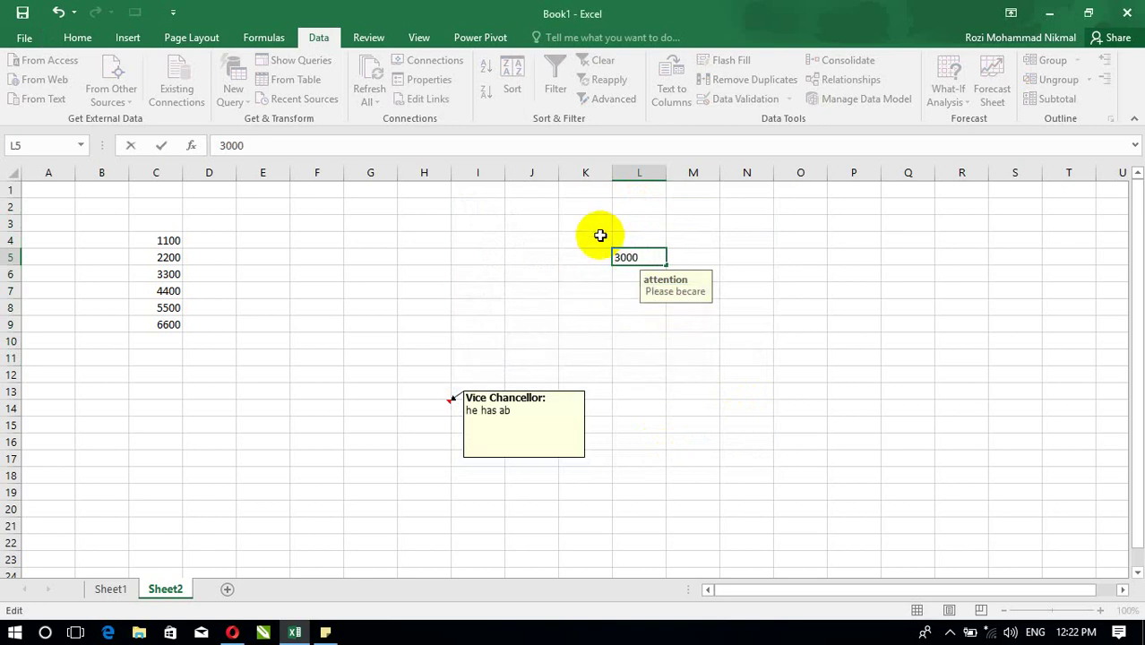
{"action": "type", "text": "3000"}
{"action": "key", "text": "Return"}
Copy L2:L11, paste it at P11 with the Paste Special option Validation, and check the input message on P15.
{"action": "left_click_drag", "start_coordinate": [639, 201], "coordinate": [629, 354]}
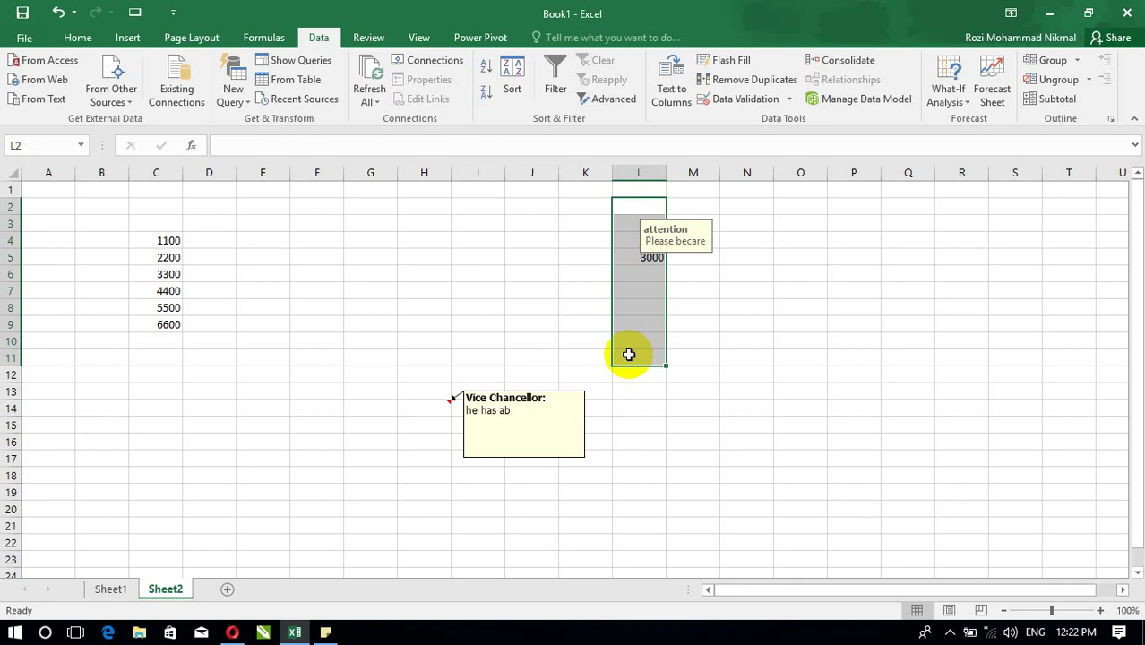
{"action": "key", "text": "ctrl+c"}
{"action": "left_click", "coordinate": [831, 361]}
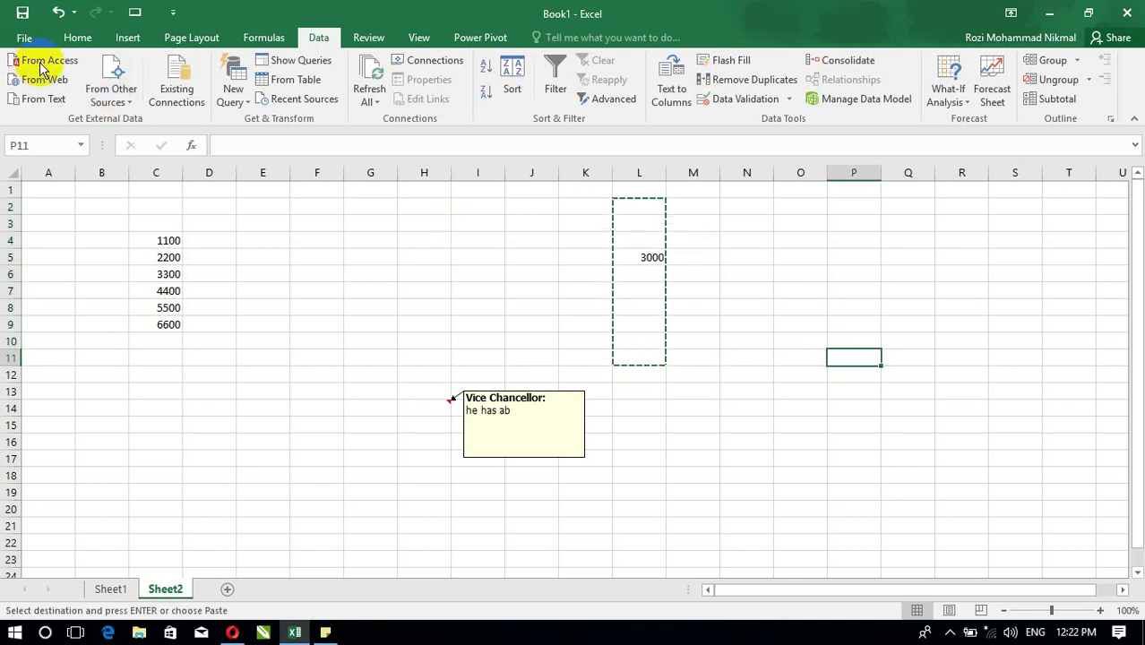
{"action": "left_click", "coordinate": [77, 37]}
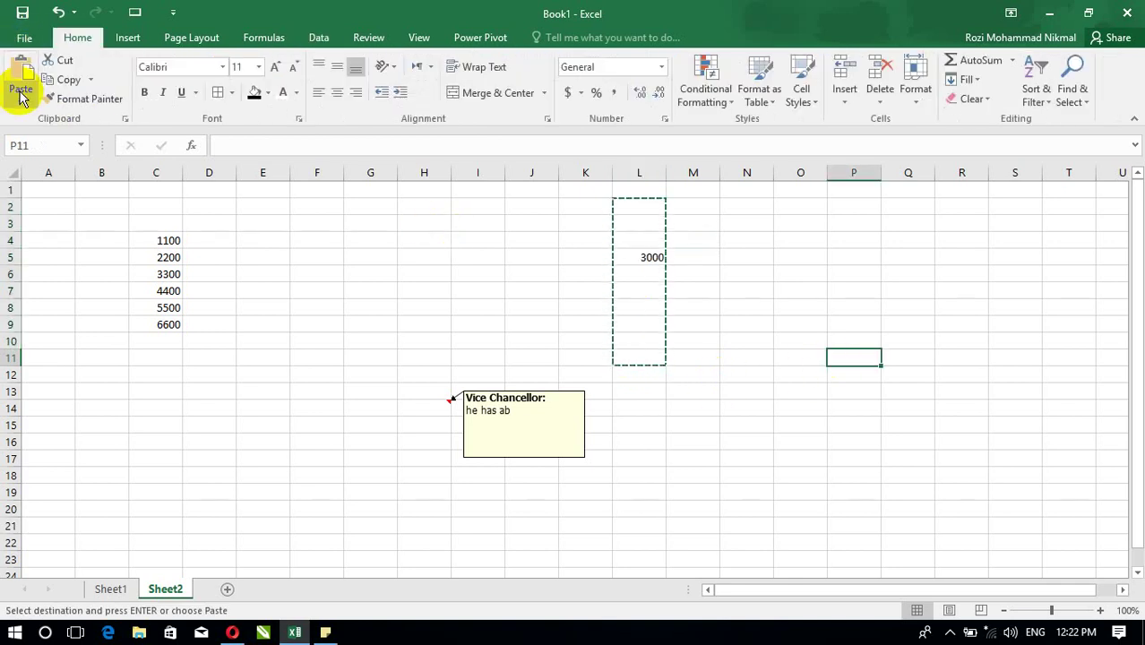
{"action": "left_click", "coordinate": [20, 105]}
{"action": "left_click", "coordinate": [57, 278]}
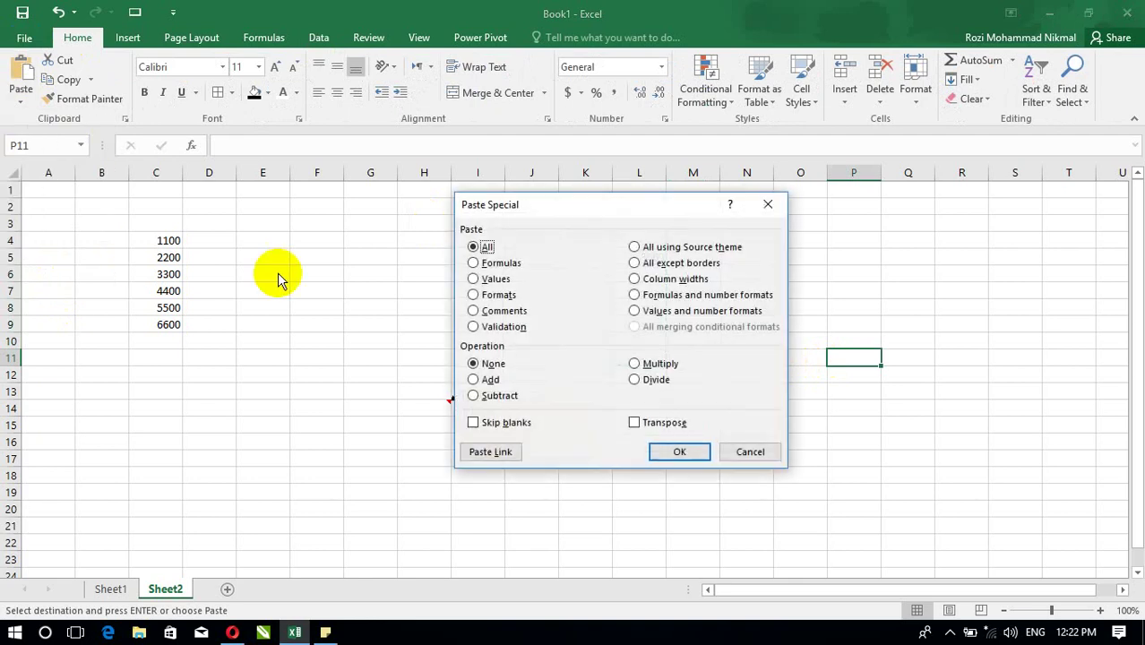
{"action": "left_click", "coordinate": [486, 328]}
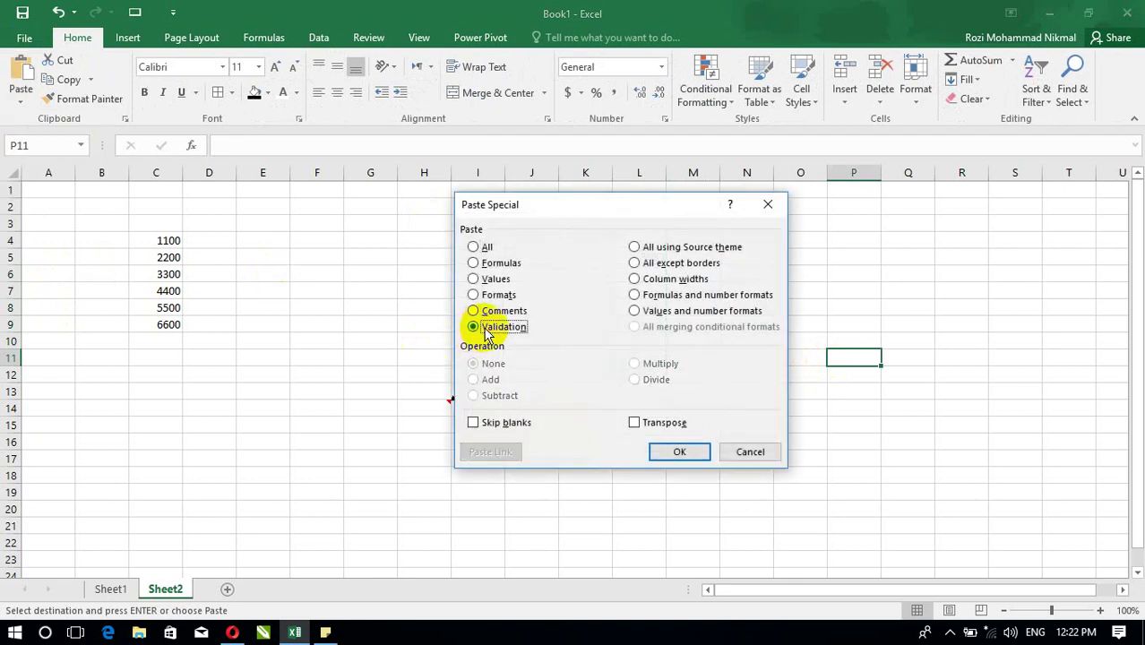
{"action": "left_click", "coordinate": [682, 452]}
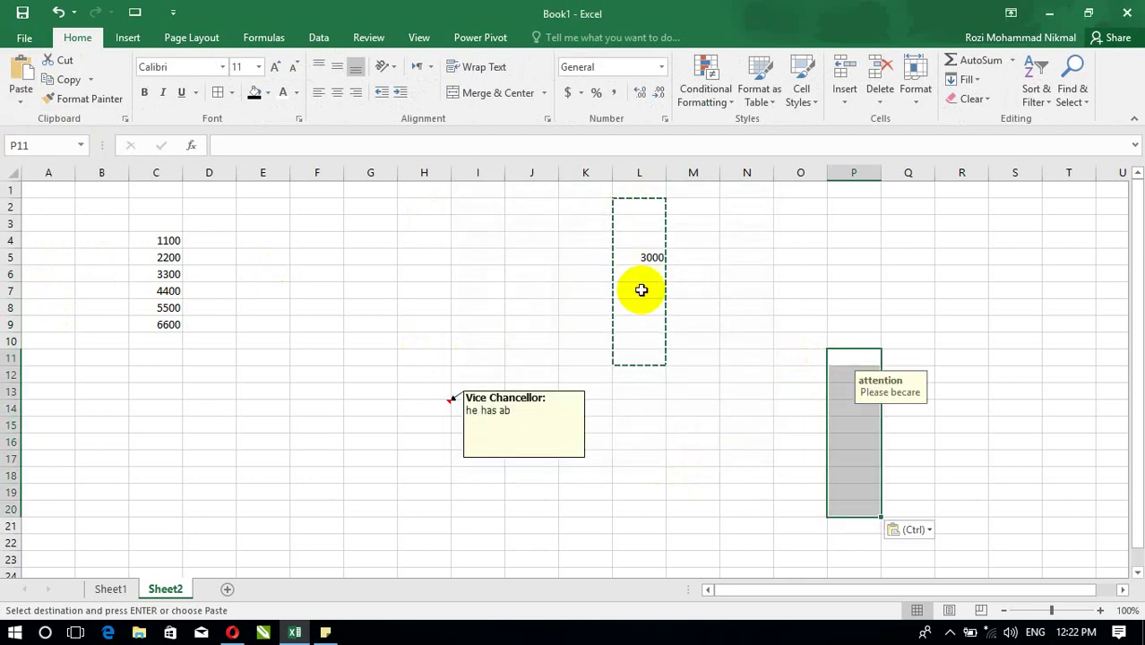
{"action": "left_click", "coordinate": [854, 427]}
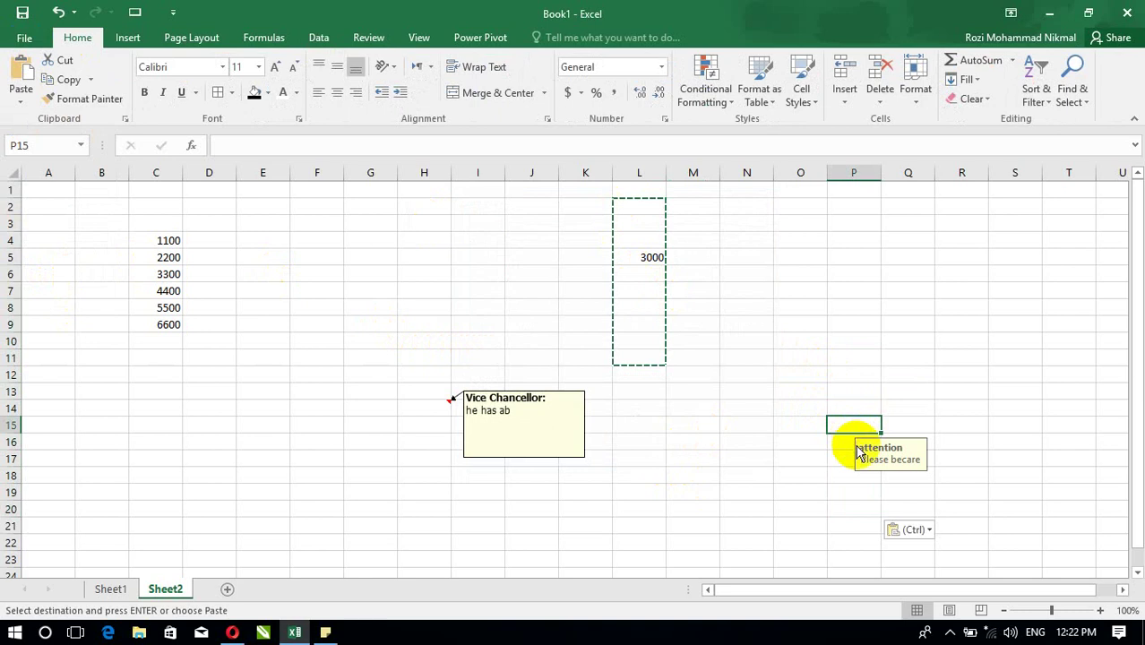
{"action": "left_click", "coordinate": [16, 99]}
{"action": "left_click", "coordinate": [89, 278]}
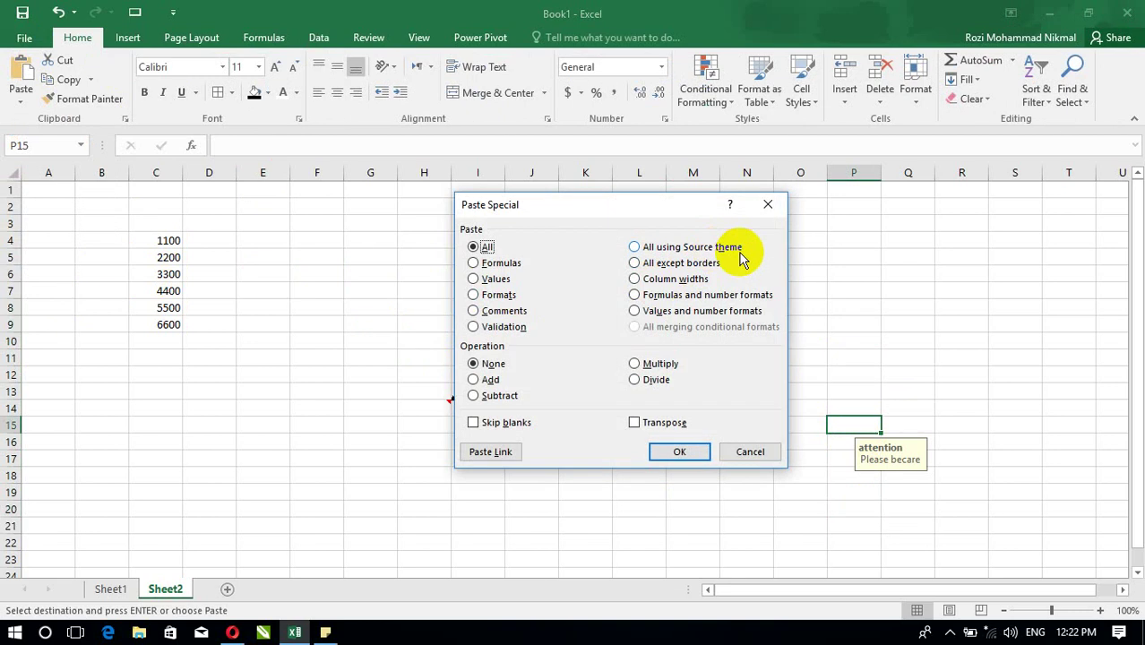
{"action": "left_click", "coordinate": [744, 454]}
Recolor the text of the selected salary table on Sheet1 with a light orange theme font color.
{"action": "left_click", "coordinate": [112, 589]}
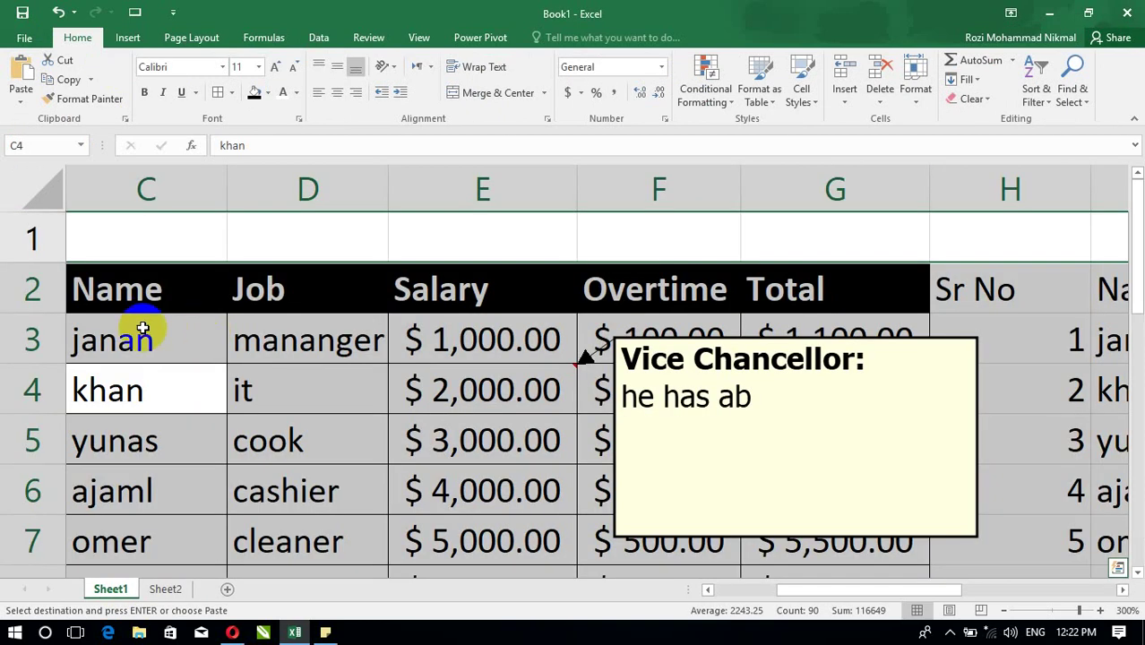
{"action": "left_click", "coordinate": [185, 38]}
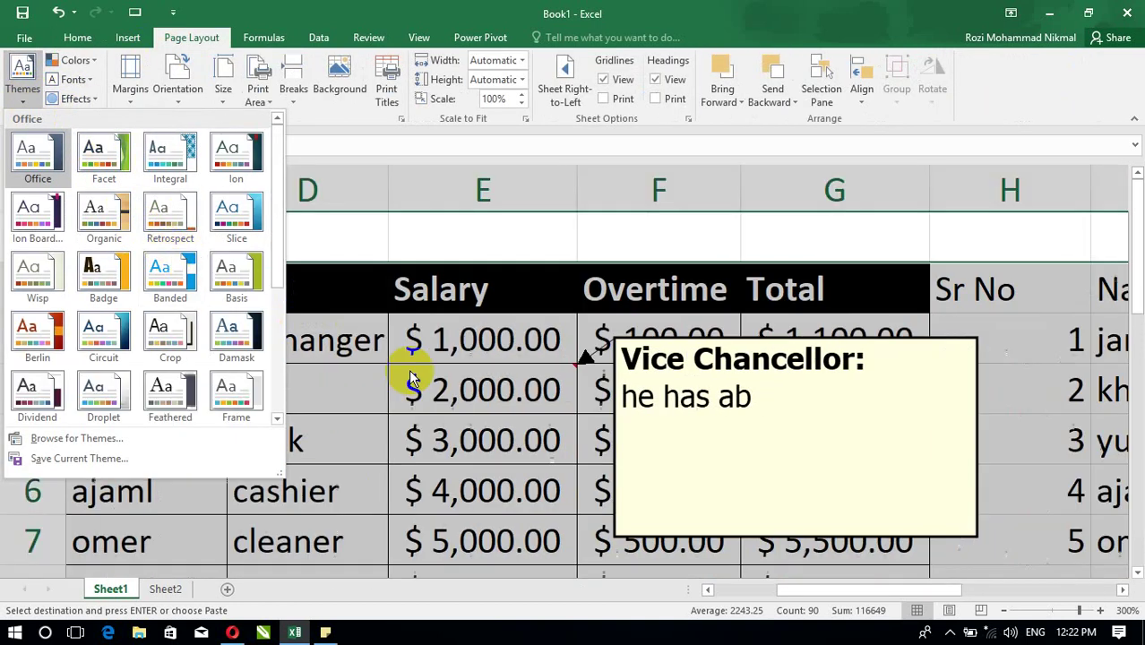
{"action": "left_click", "coordinate": [409, 372]}
{"action": "left_click", "coordinate": [63, 41]}
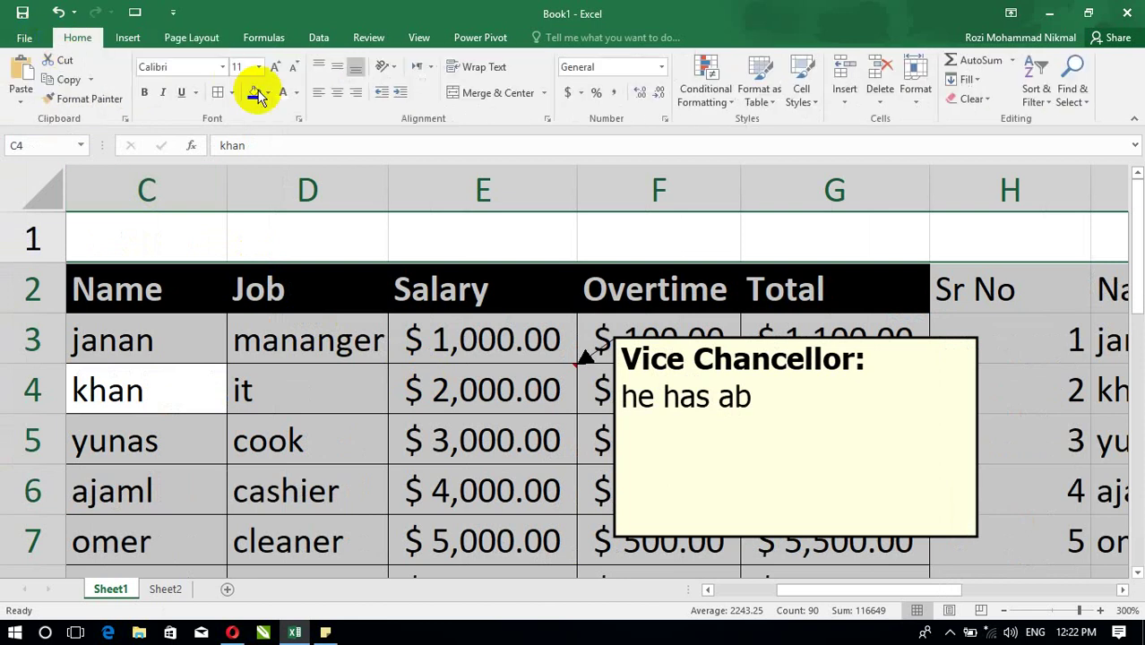
{"action": "left_click", "coordinate": [298, 95]}
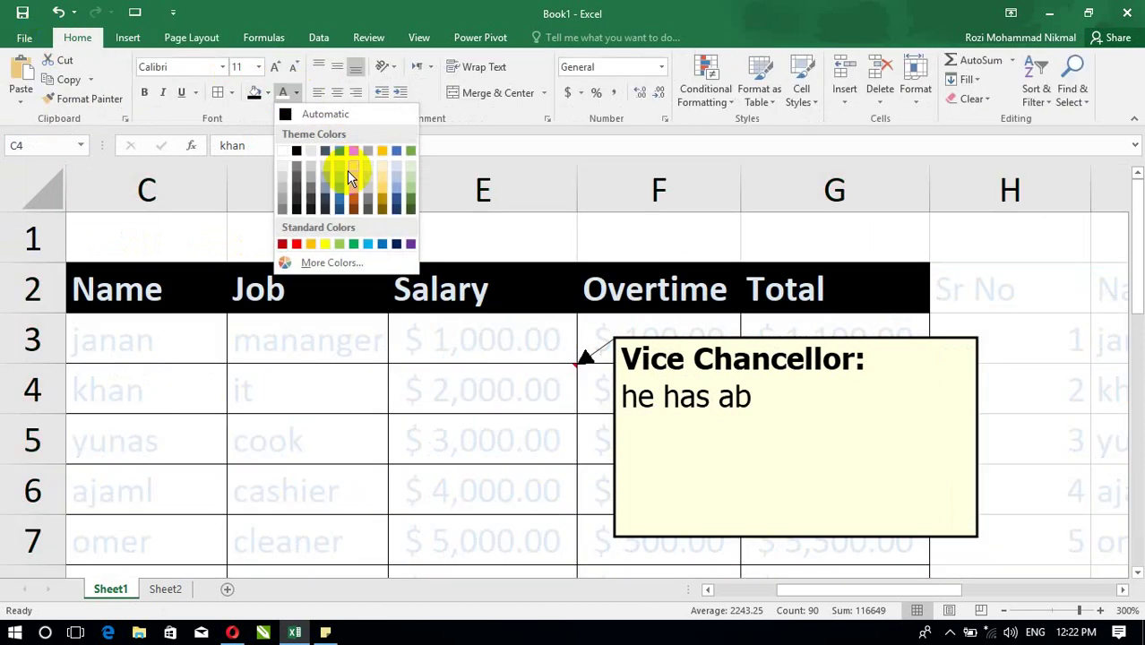
{"action": "left_click", "coordinate": [354, 185]}
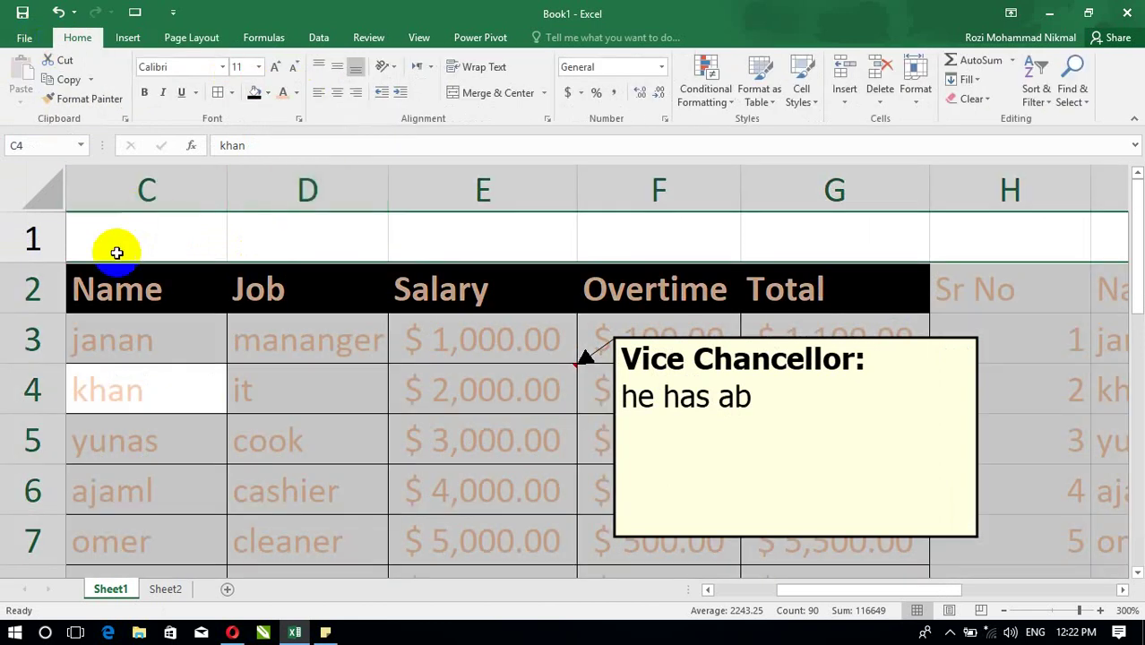
Apply the Integral theme to the workbook.
{"action": "left_click", "coordinate": [191, 38]}
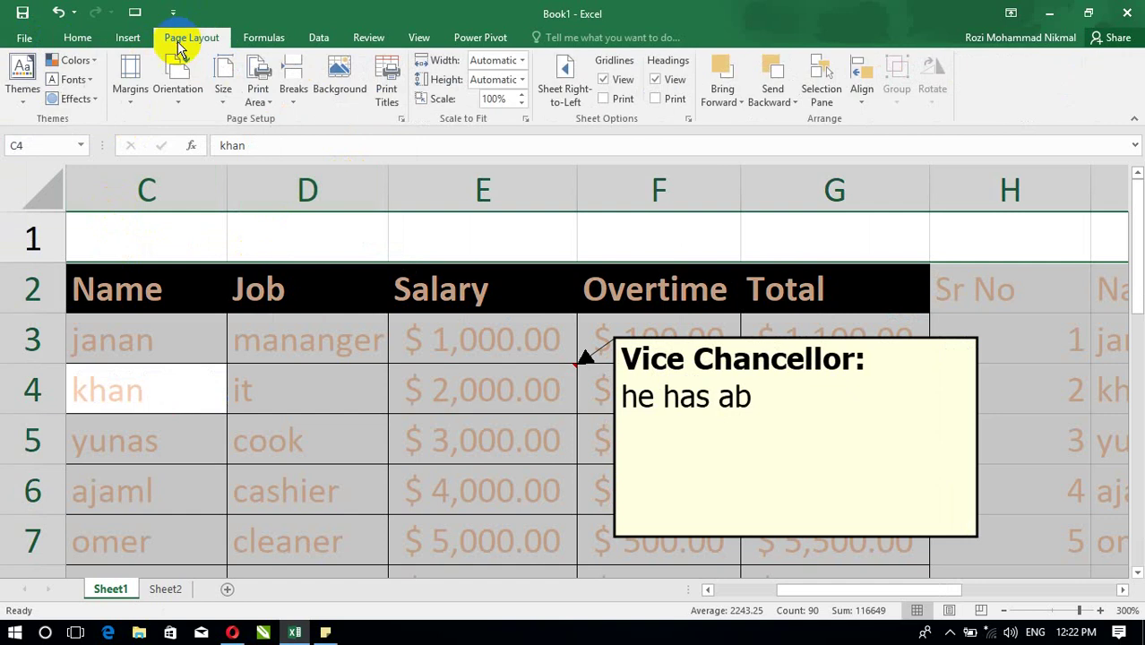
{"action": "left_click", "coordinate": [22, 79]}
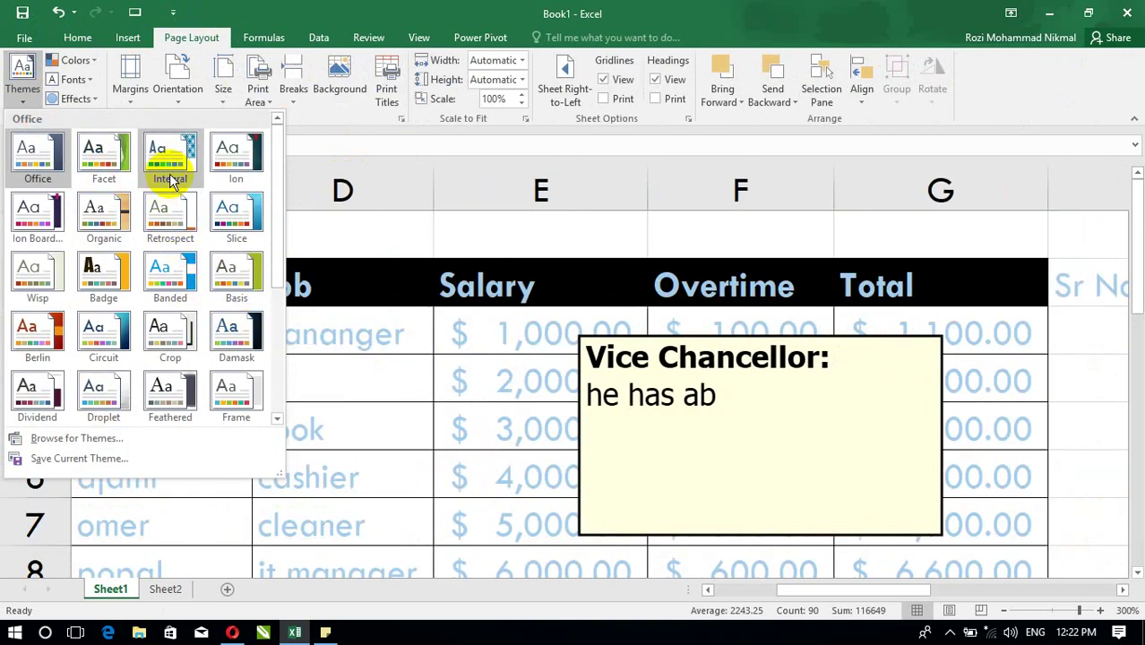
{"action": "left_click", "coordinate": [163, 172]}
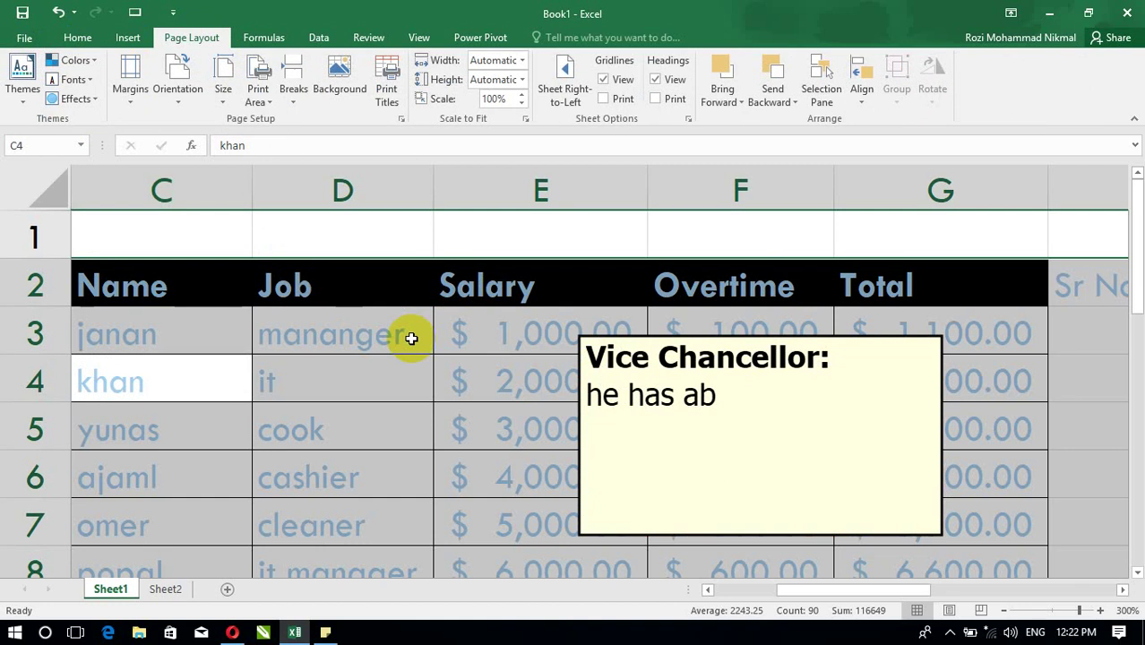
Paste the copied Sheet1 table at E6 on Sheet2 with the Paste Special option All using Source theme, and undo the paste.
{"action": "left_click", "coordinate": [164, 588]}
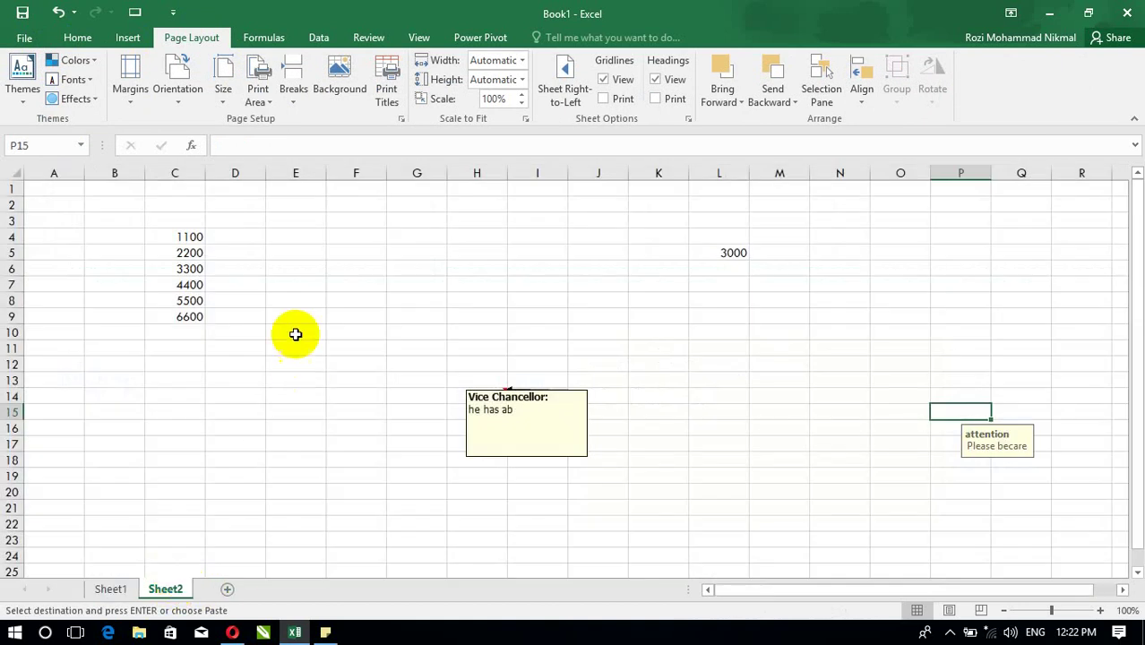
{"action": "left_click", "coordinate": [298, 266]}
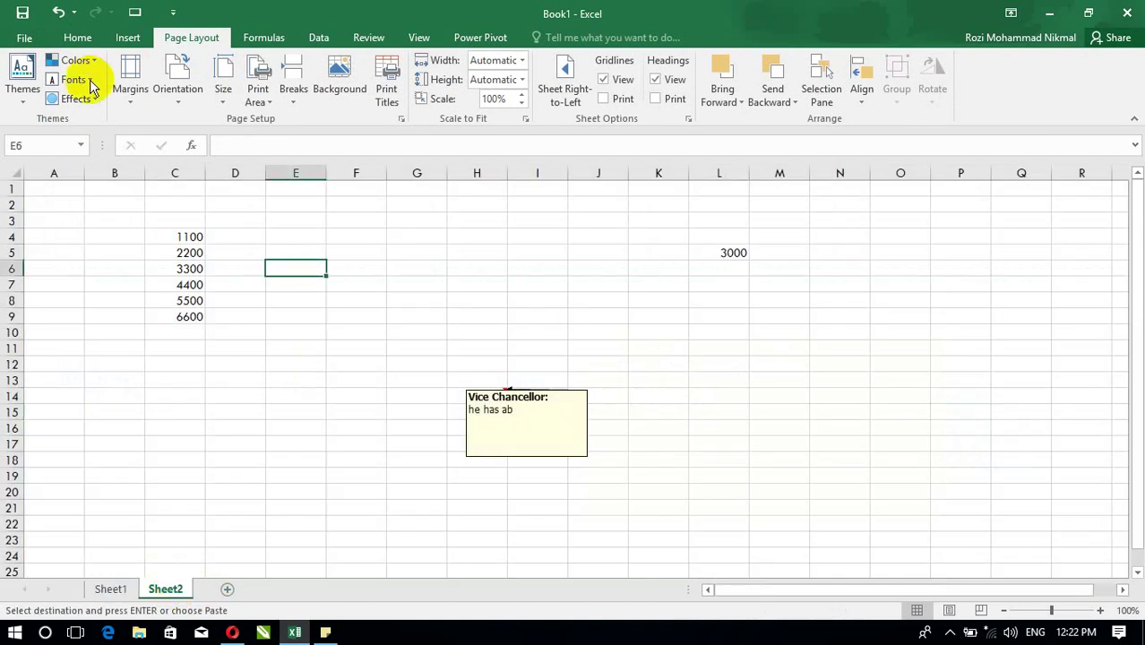
{"action": "left_click", "coordinate": [24, 38]}
{"action": "left_click", "coordinate": [30, 30]}
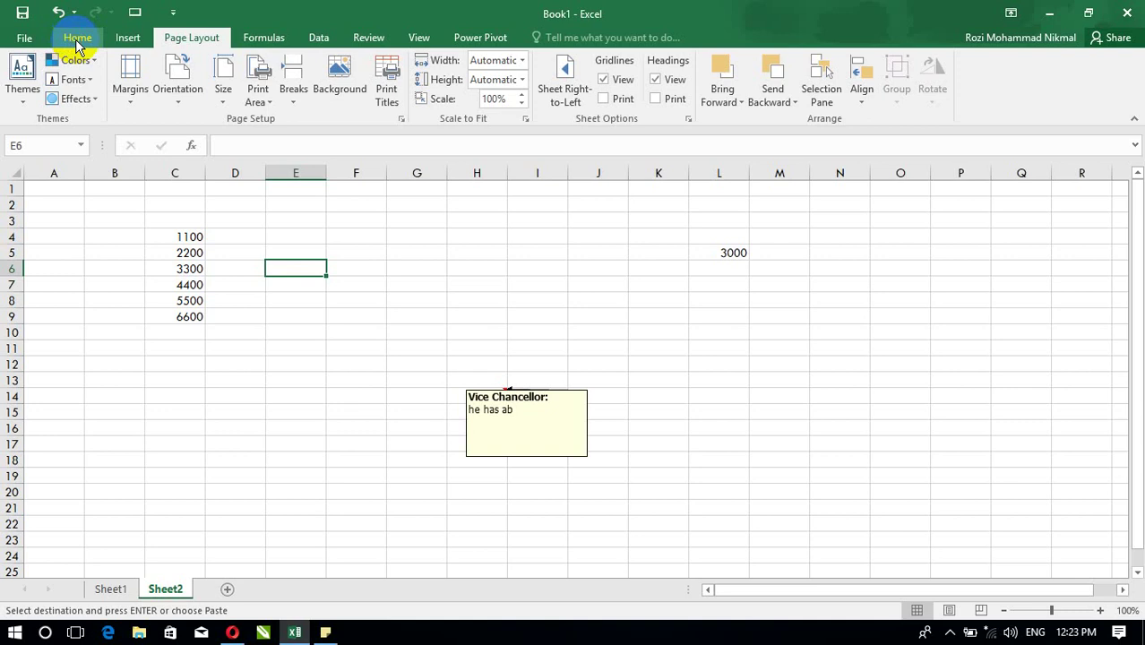
{"action": "left_click", "coordinate": [77, 41]}
{"action": "left_click", "coordinate": [21, 96]}
{"action": "left_click", "coordinate": [65, 278]}
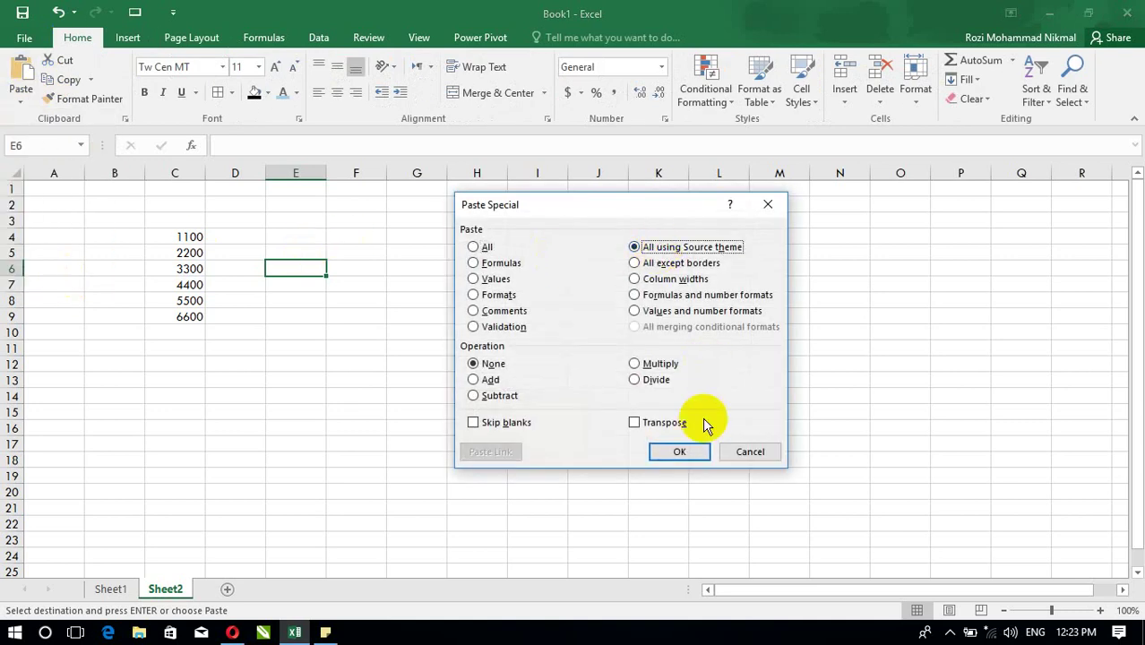
{"action": "left_click", "coordinate": [681, 452]}
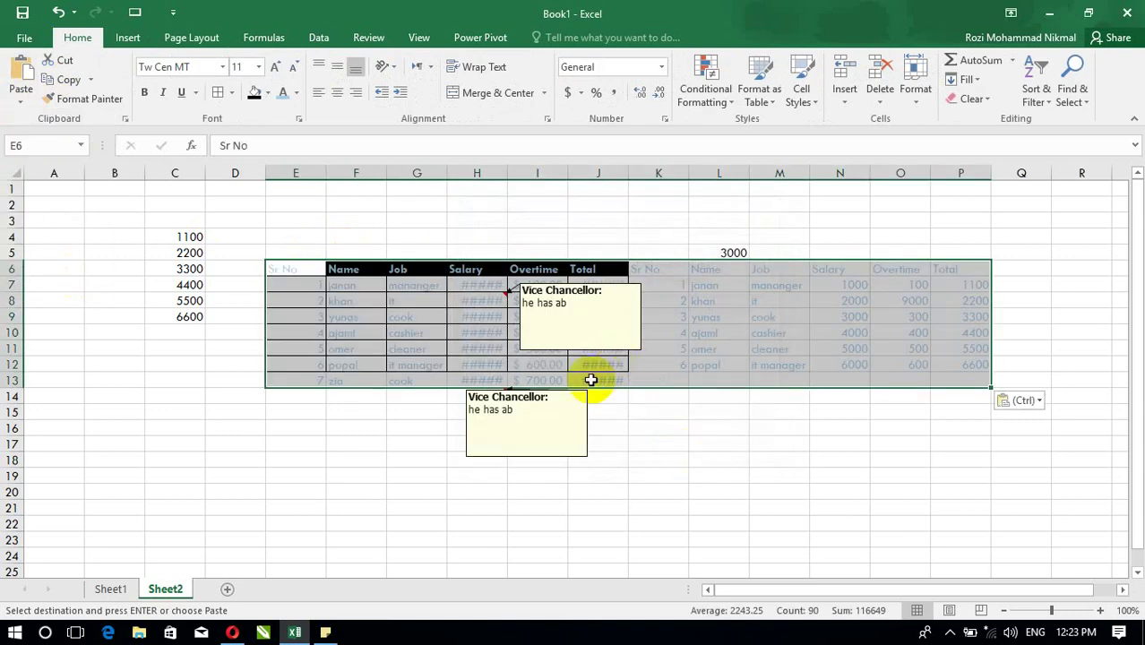
{"action": "key", "text": "ctrl+z"}
Paste the table at E6 with the Paste Special option All except borders, and undo the paste.
{"action": "left_click", "coordinate": [21, 99]}
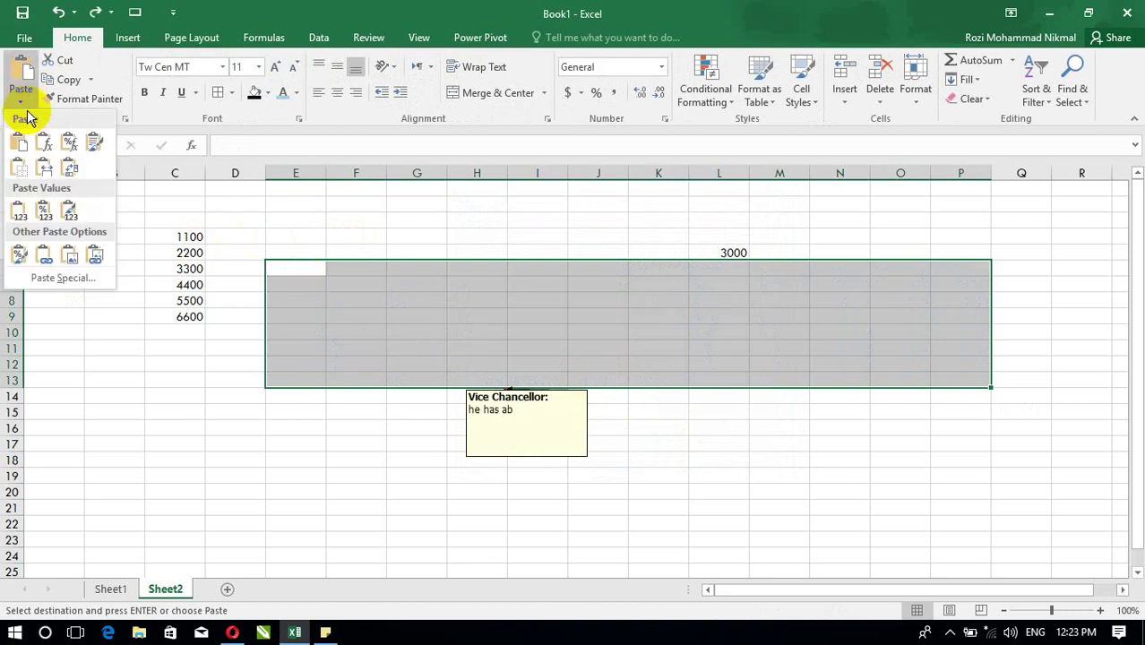
{"action": "left_click", "coordinate": [65, 278]}
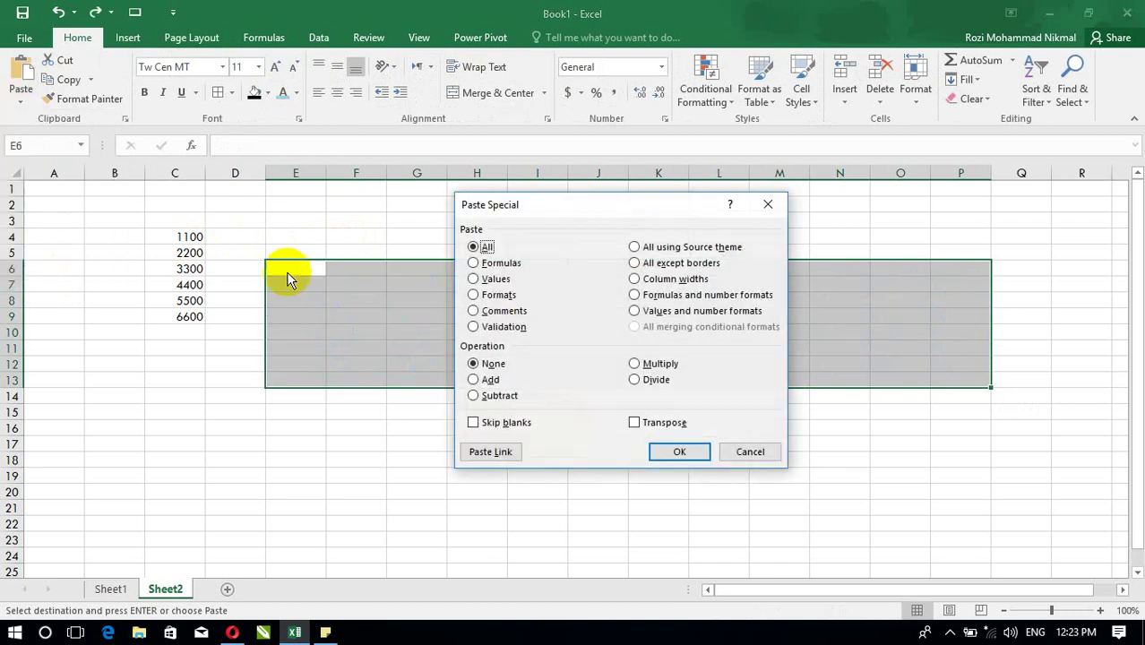
{"action": "left_click", "coordinate": [635, 264]}
{"action": "left_click", "coordinate": [674, 452]}
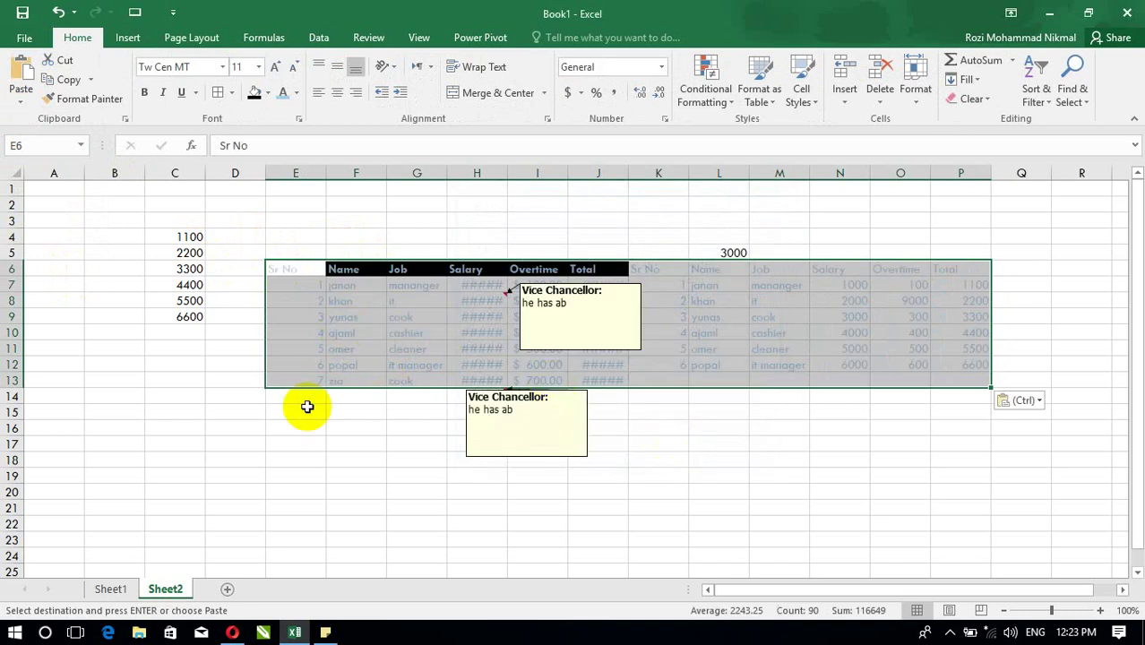
{"action": "key", "text": "ctrl+z"}
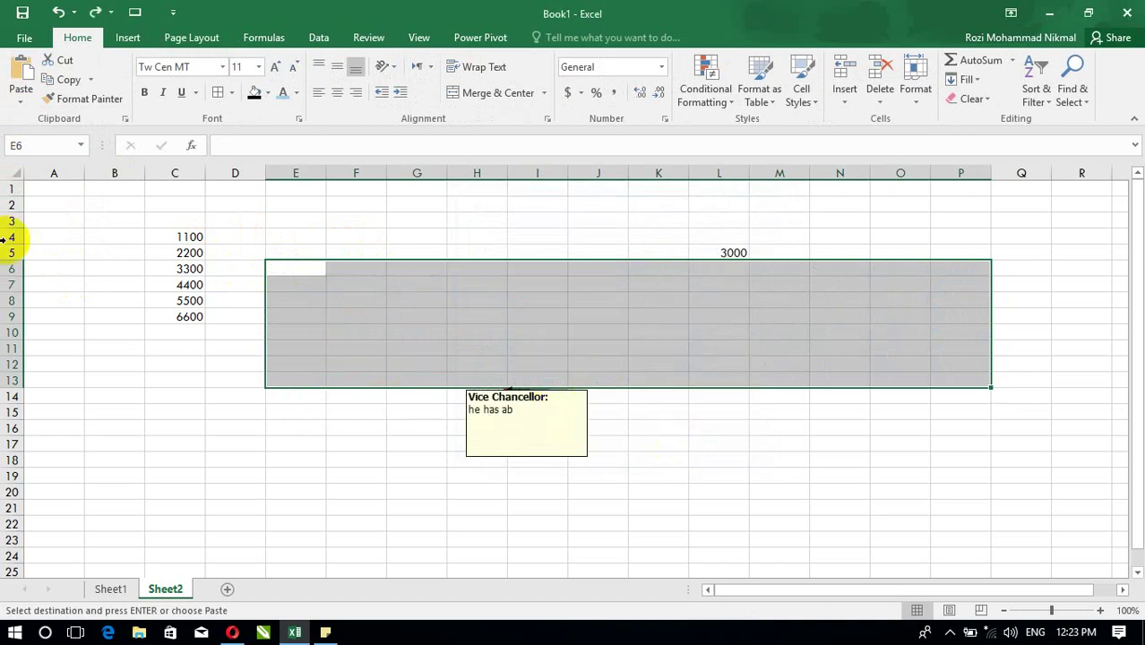
{"action": "left_click", "coordinate": [23, 106]}
{"action": "left_click", "coordinate": [74, 278]}
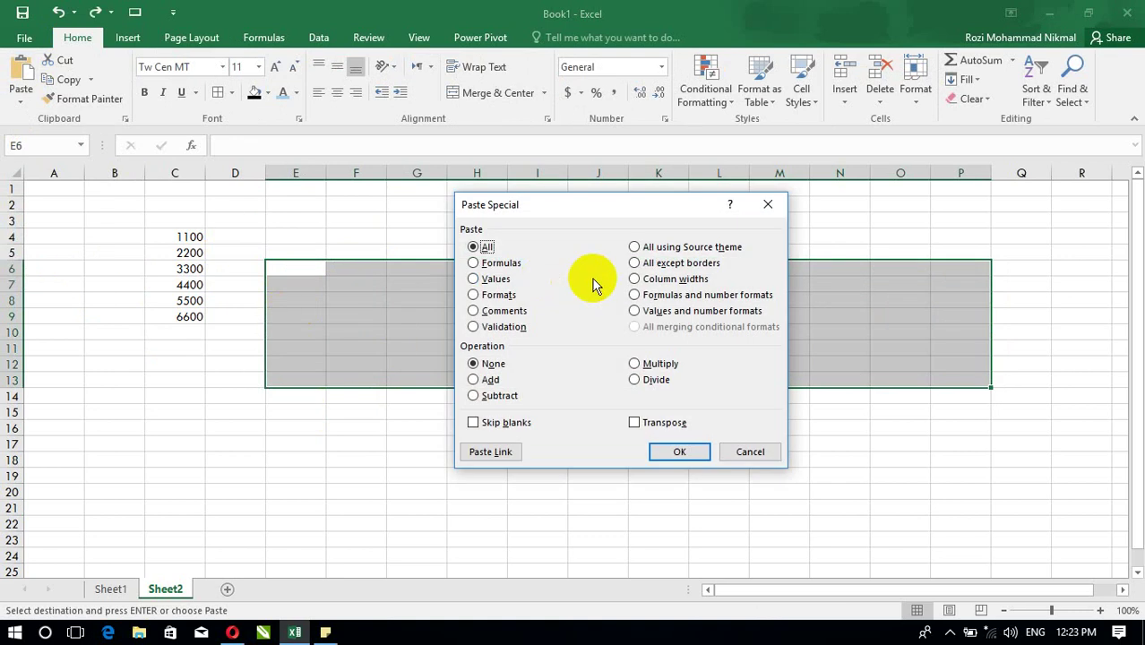
{"action": "left_click", "coordinate": [750, 452]}
Select the full table from B2 to M9 on Sheet1 and copy it.
{"action": "left_click", "coordinate": [112, 590]}
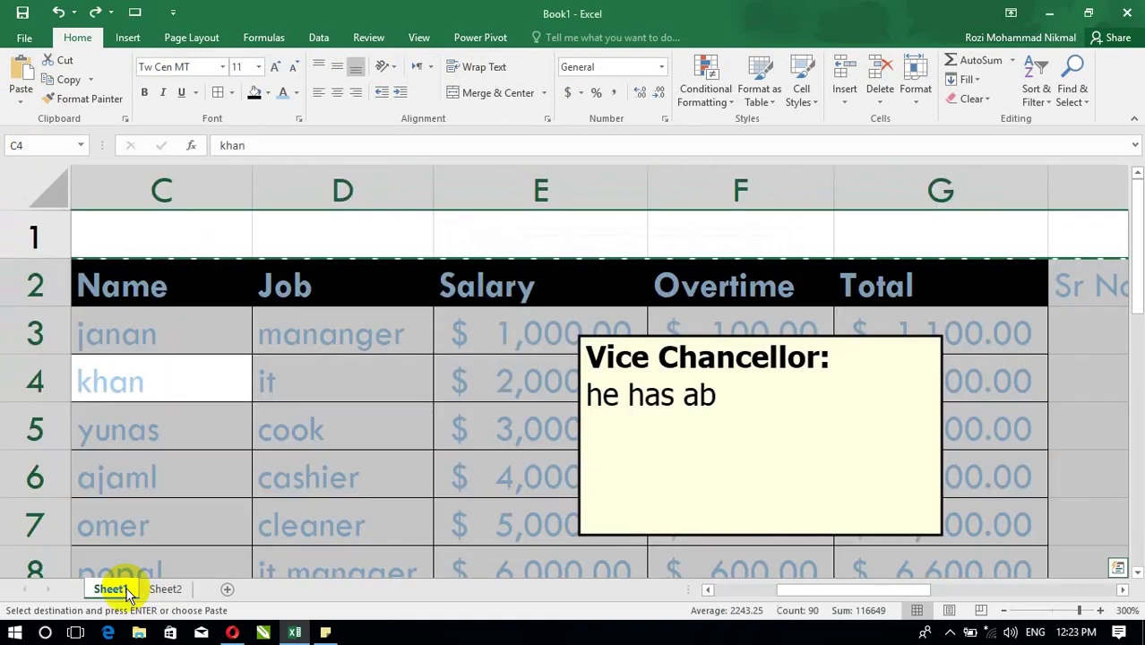
{"action": "left_click", "coordinate": [233, 369]}
{"action": "left_click", "coordinate": [743, 590]}
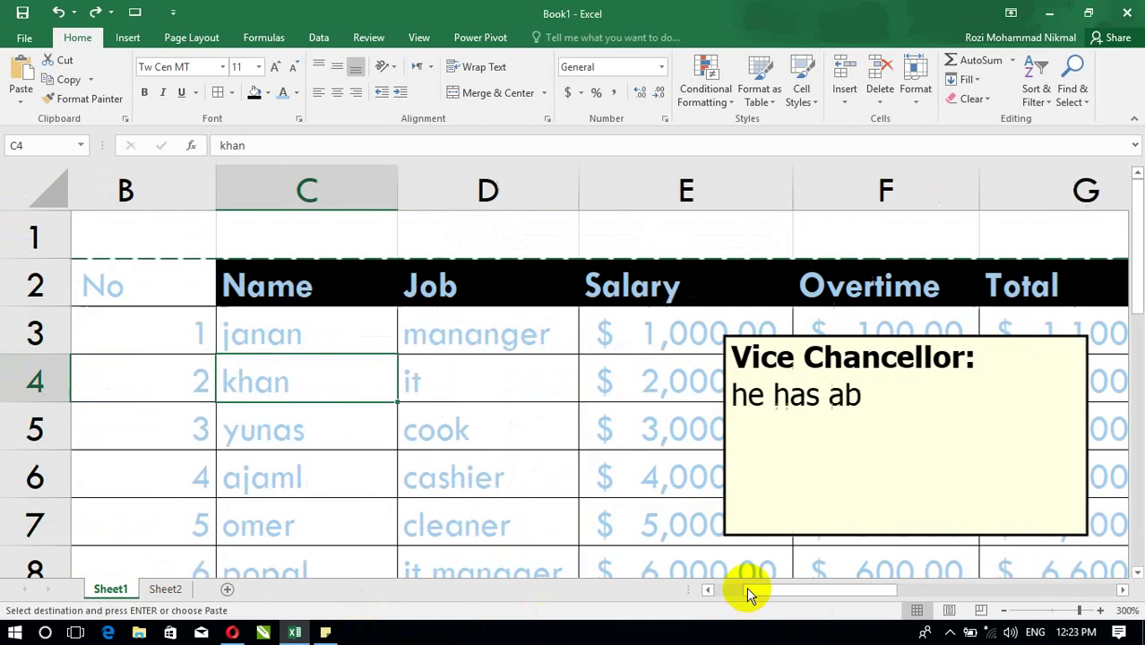
{"action": "left_click_drag", "start_coordinate": [434, 178], "coordinate": [359, 178]}
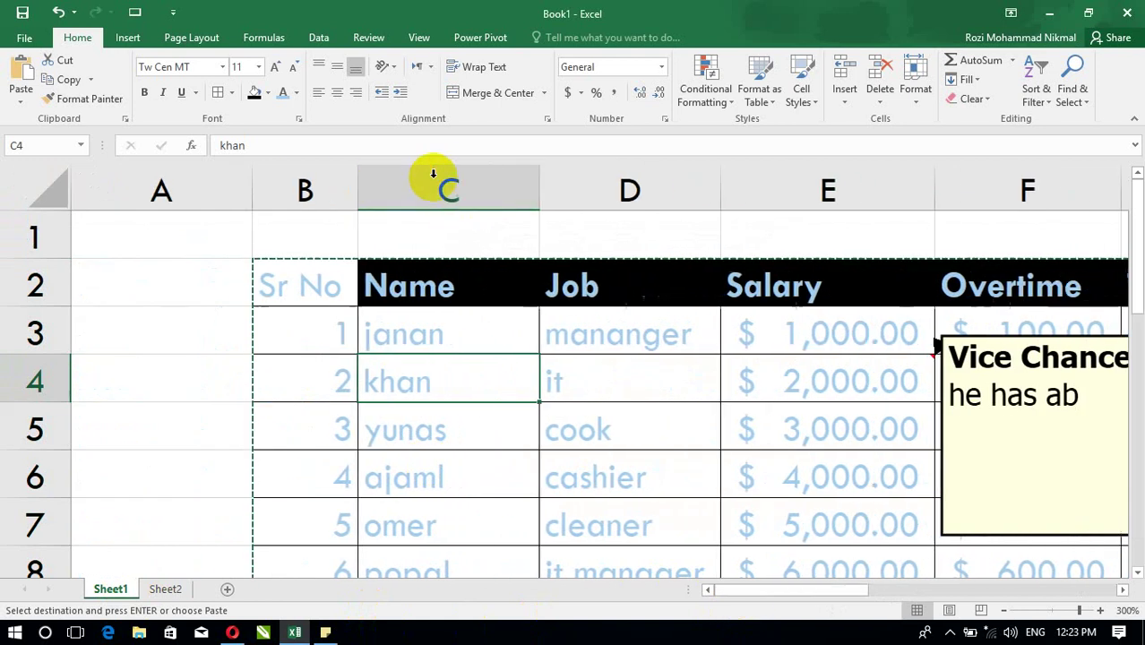
{"action": "left_click", "coordinate": [302, 276]}
{"action": "key", "text": "ctrl+shift+End"}
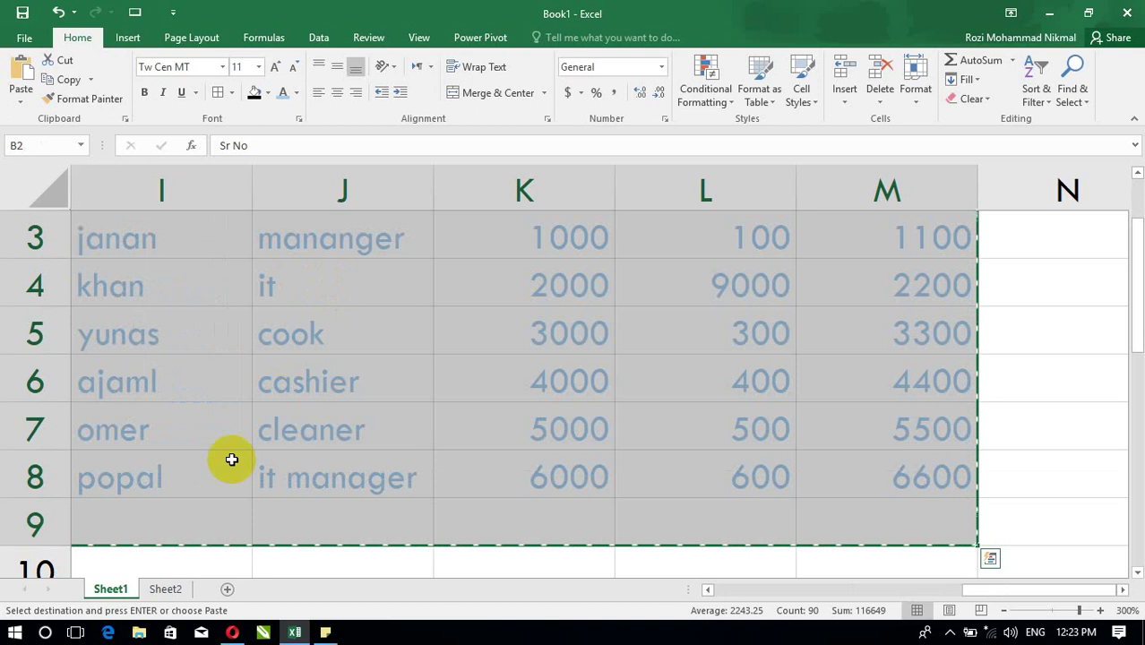
Apply the copied table's column widths starting at F4 on Sheet2 with the Paste Special option Column widths.
{"action": "left_click", "coordinate": [164, 588]}
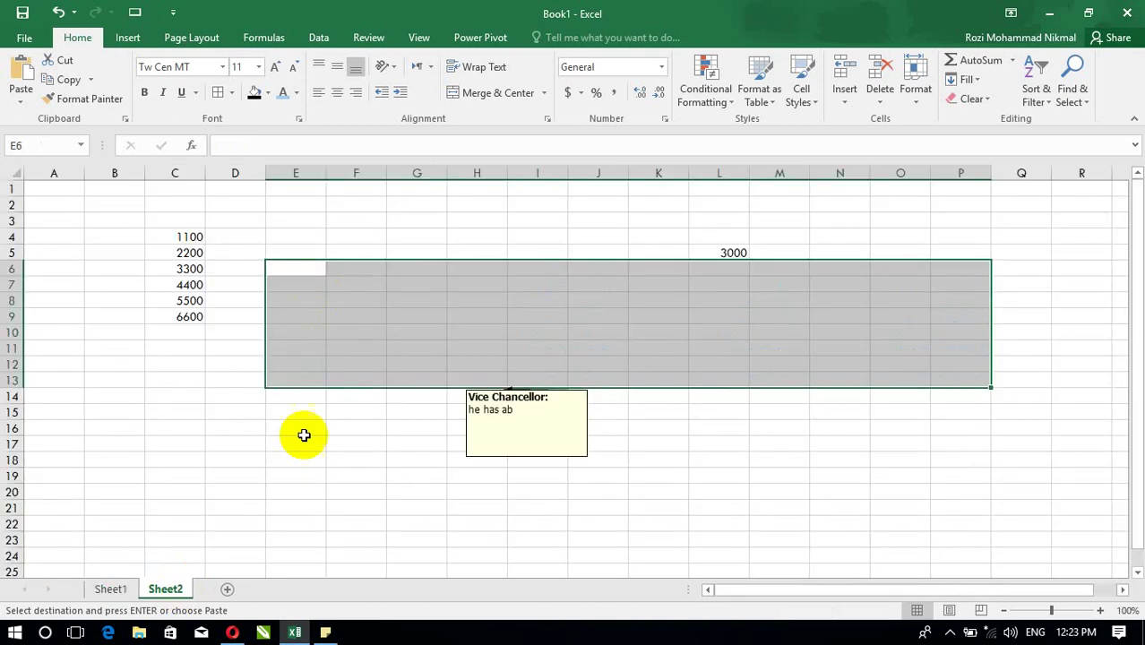
{"action": "left_click", "coordinate": [350, 236]}
{"action": "left_click", "coordinate": [25, 108]}
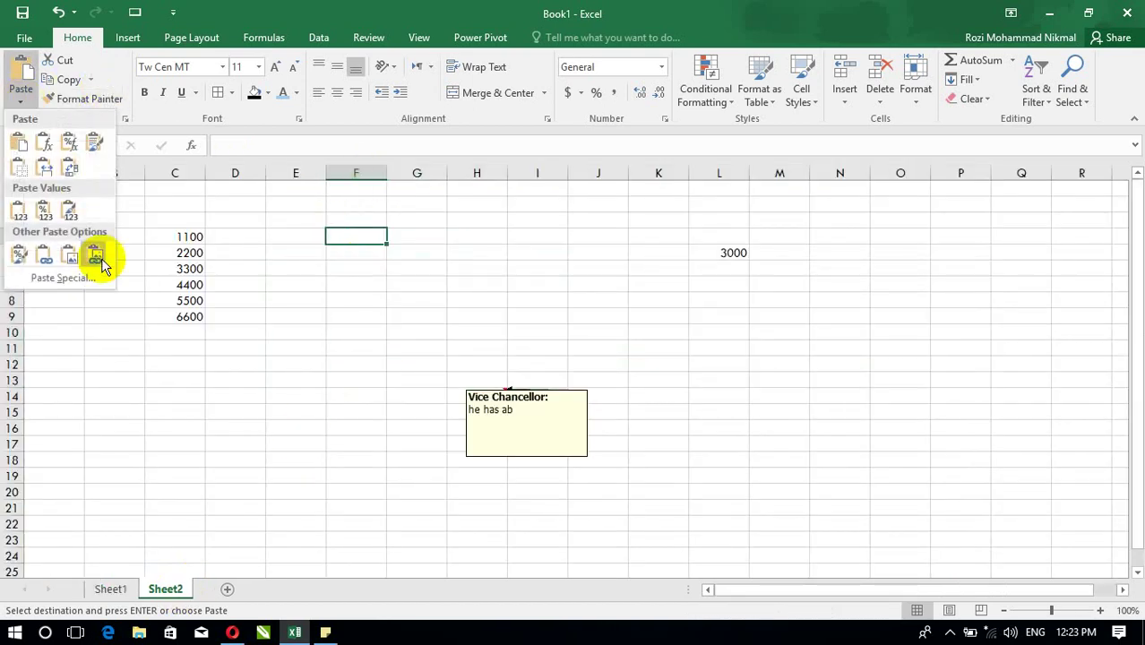
{"action": "left_click", "coordinate": [85, 278]}
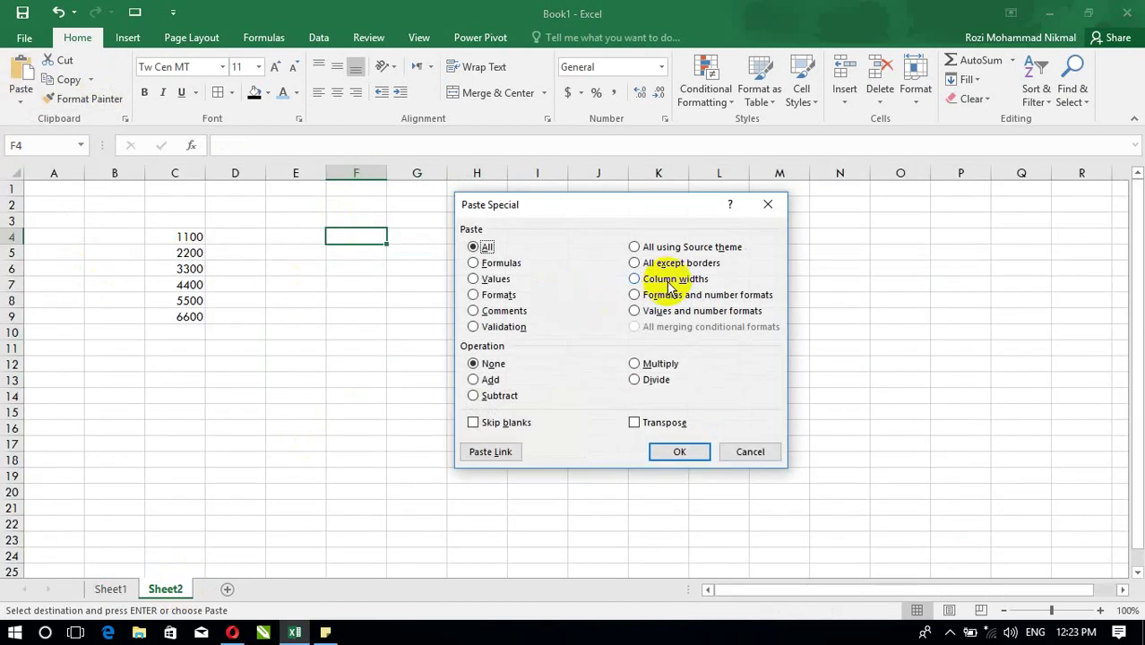
{"action": "left_click", "coordinate": [702, 455]}
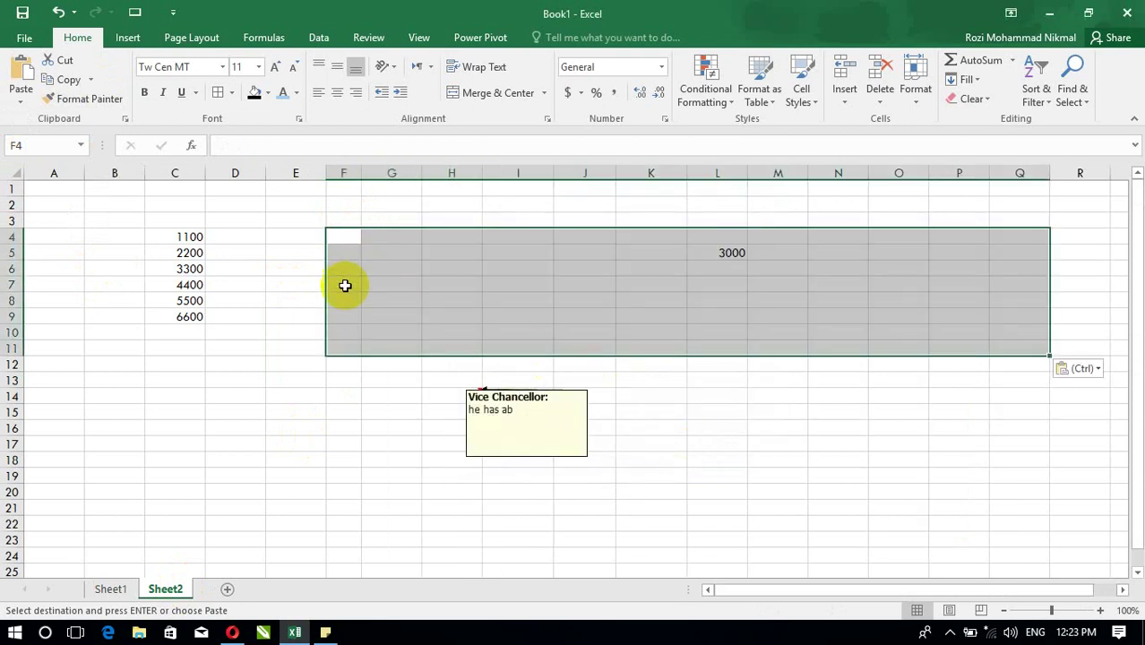
Paste the table into the same range at F4 with the Paste Special option Formulas and number formats.
{"action": "left_click", "coordinate": [19, 100]}
{"action": "left_click", "coordinate": [70, 277]}
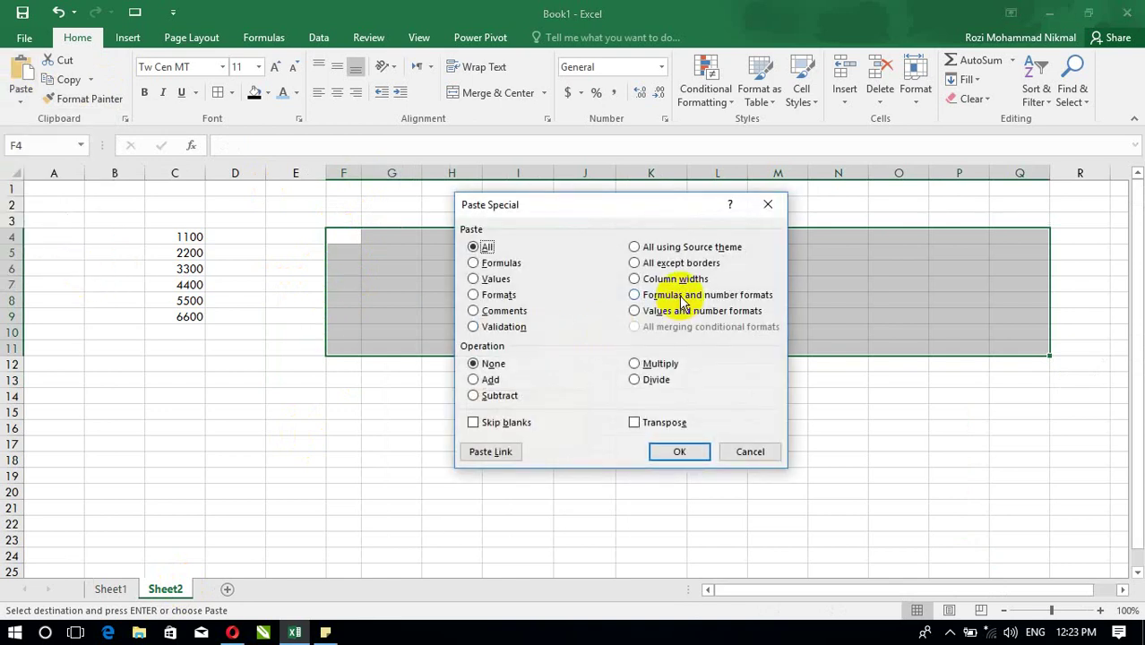
{"action": "left_click", "coordinate": [679, 451]}
{"action": "left_click", "coordinate": [856, 378]}
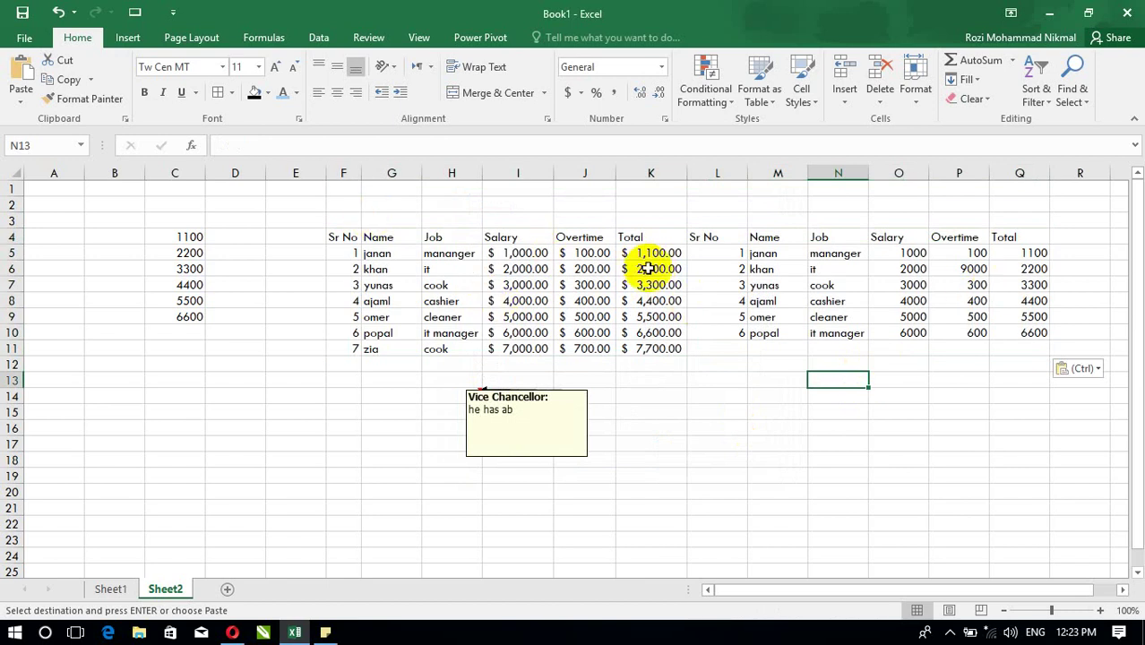
Inspect the pasted formula of the Total cell K6 on Sheet2.
{"action": "left_click", "coordinate": [588, 284]}
{"action": "left_click", "coordinate": [649, 270]}
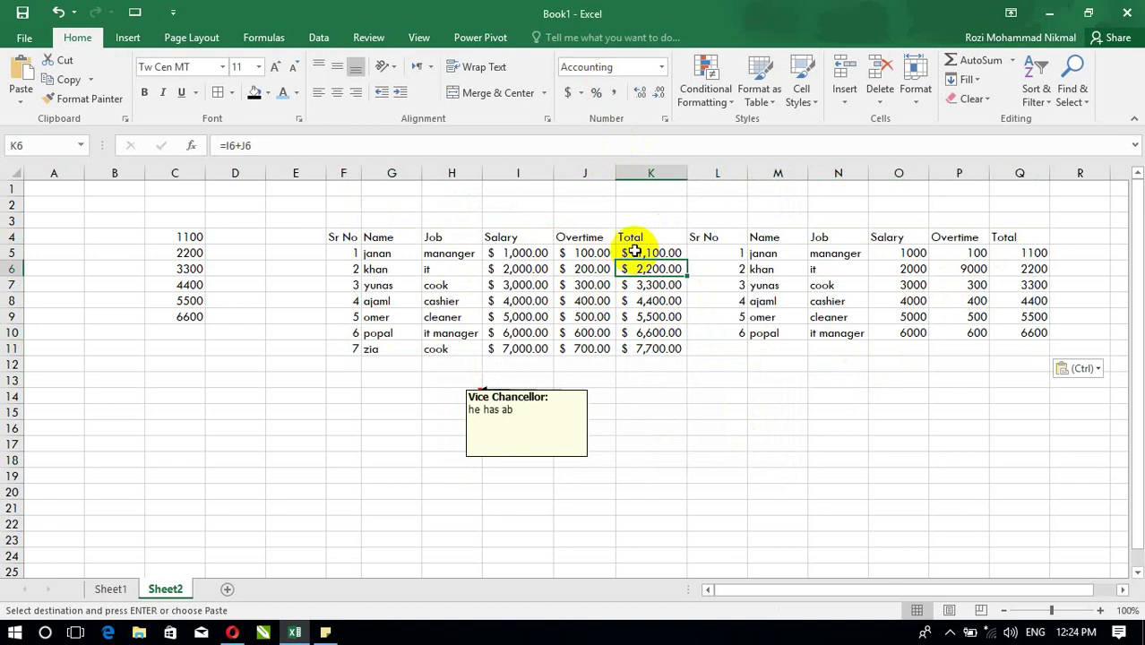
{"action": "left_click", "coordinate": [224, 145]}
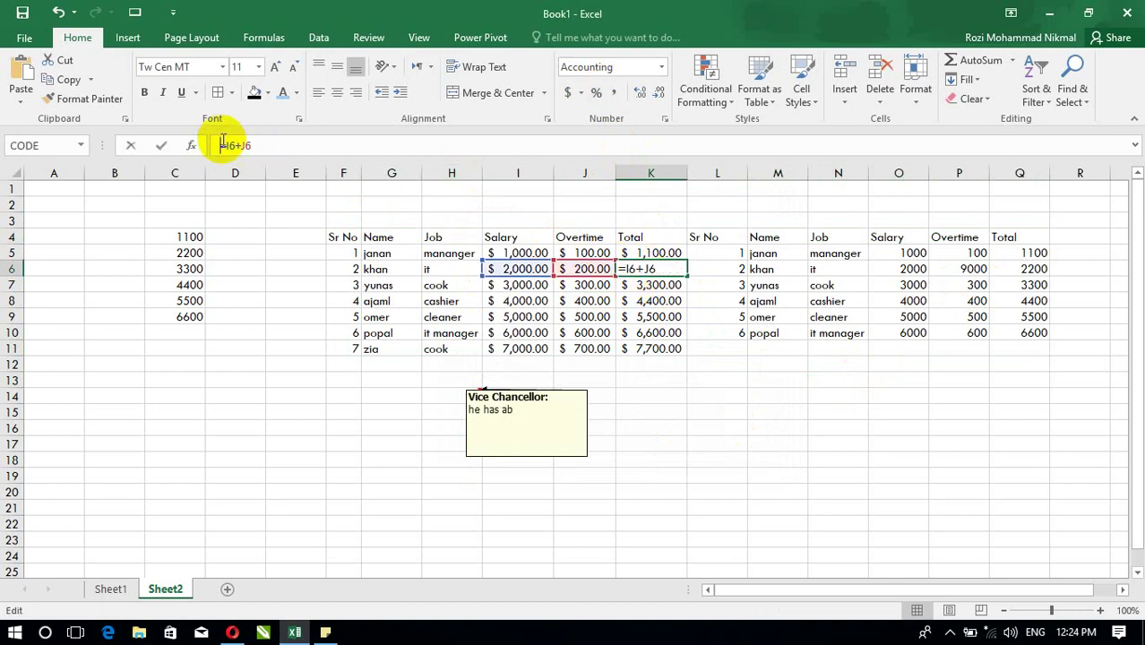
{"action": "key", "text": "Return"}
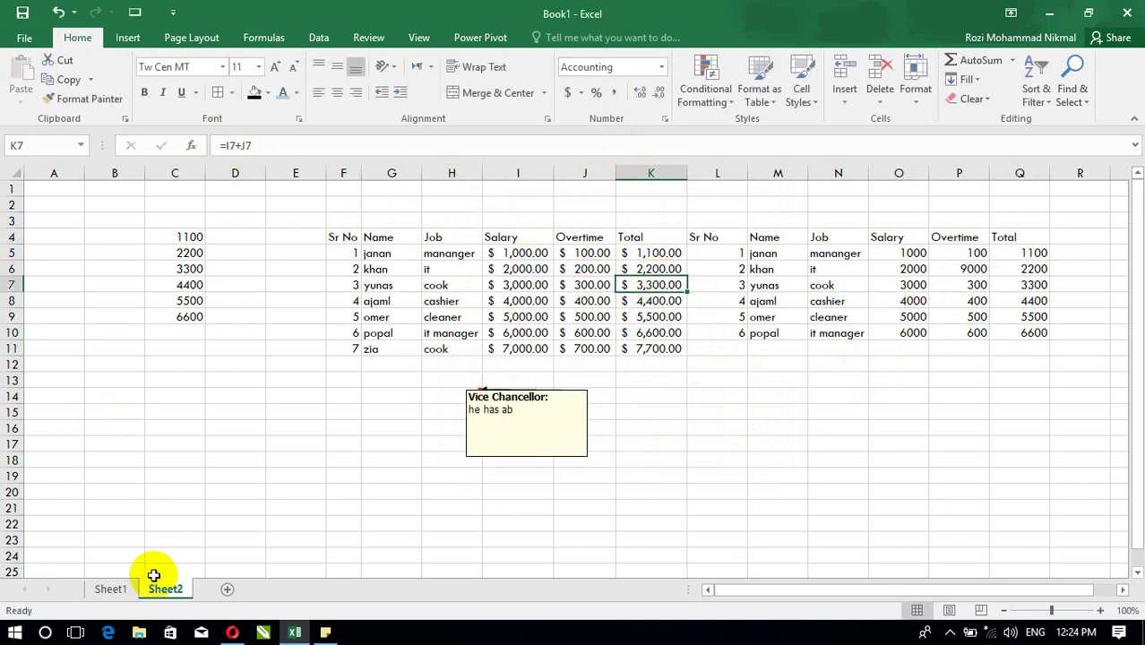
Copy the selected table range from B2 to M9 on Sheet1 again.
{"action": "left_click", "coordinate": [110, 588]}
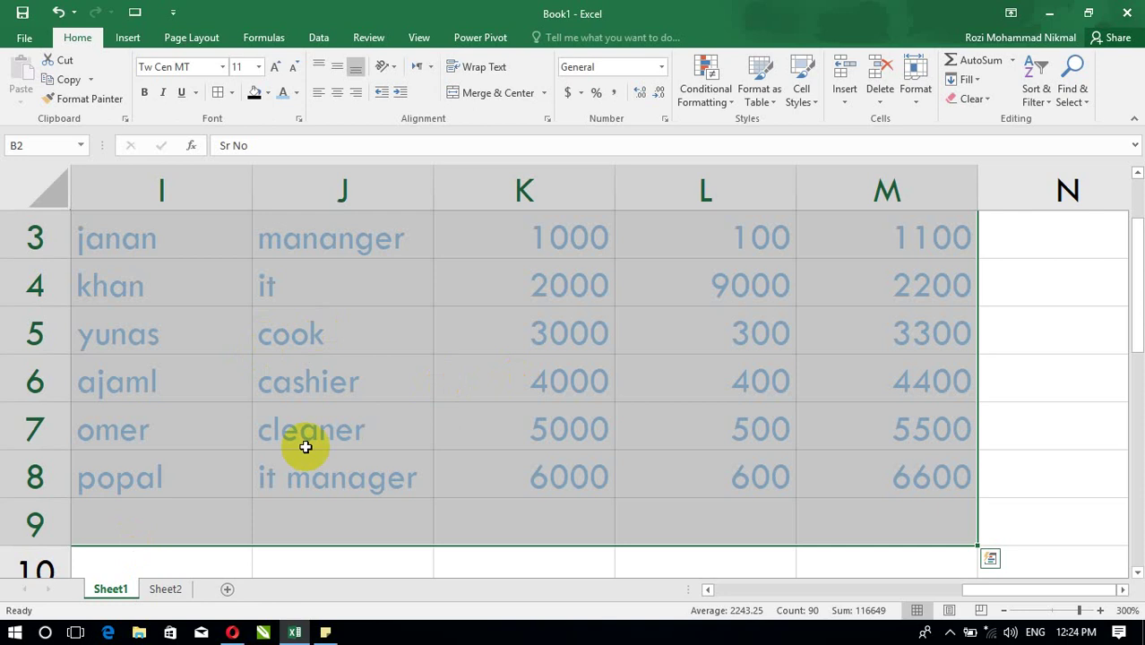
{"action": "left_click", "coordinate": [825, 591]}
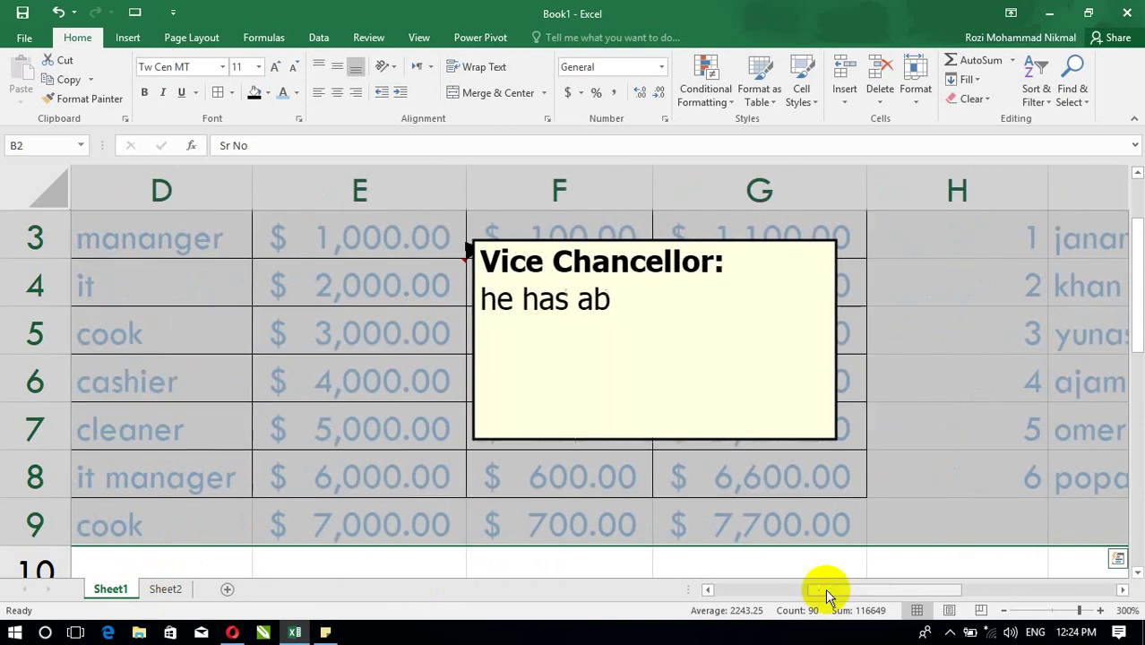
{"action": "left_click", "coordinate": [716, 372]}
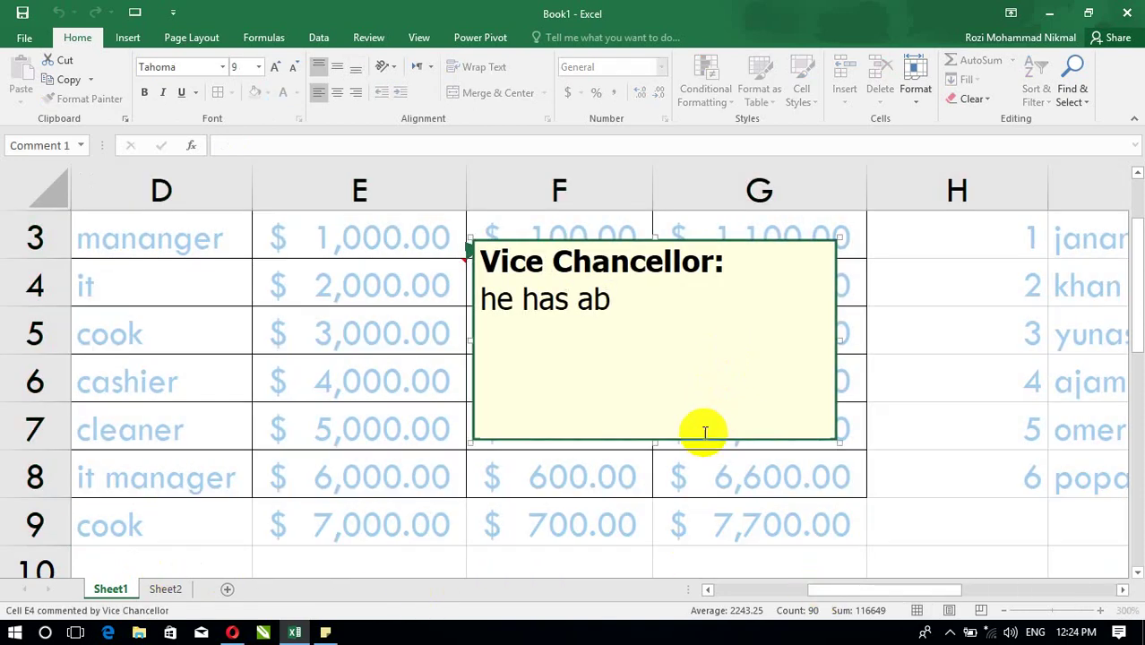
{"action": "key", "text": "Escape"}
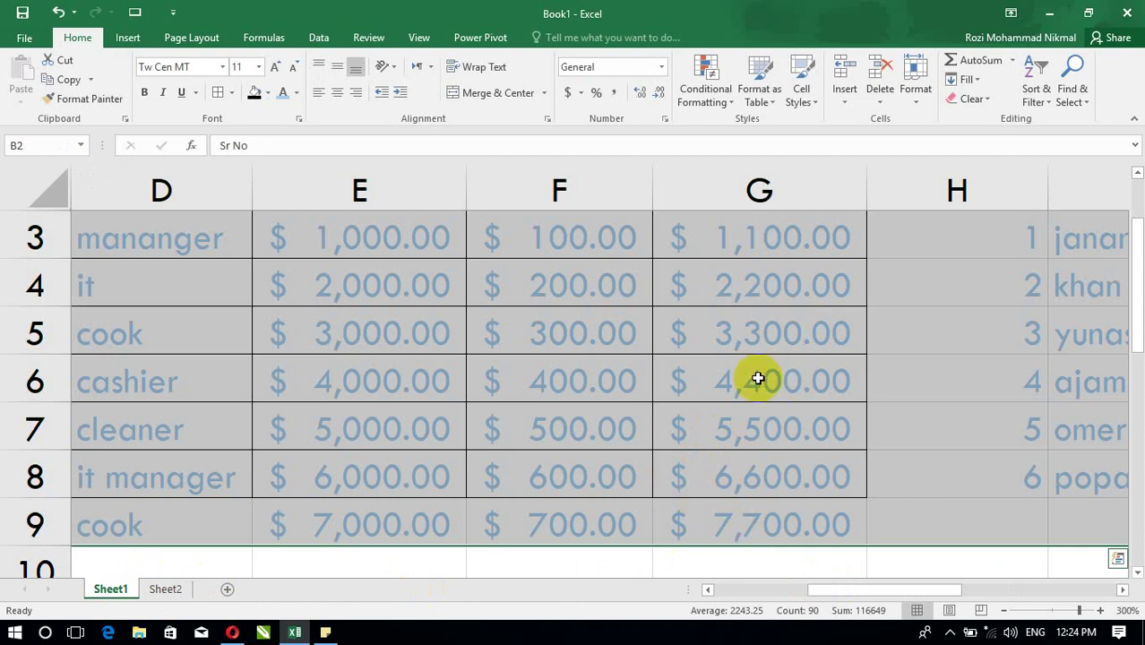
{"action": "key", "text": "ctrl+c"}
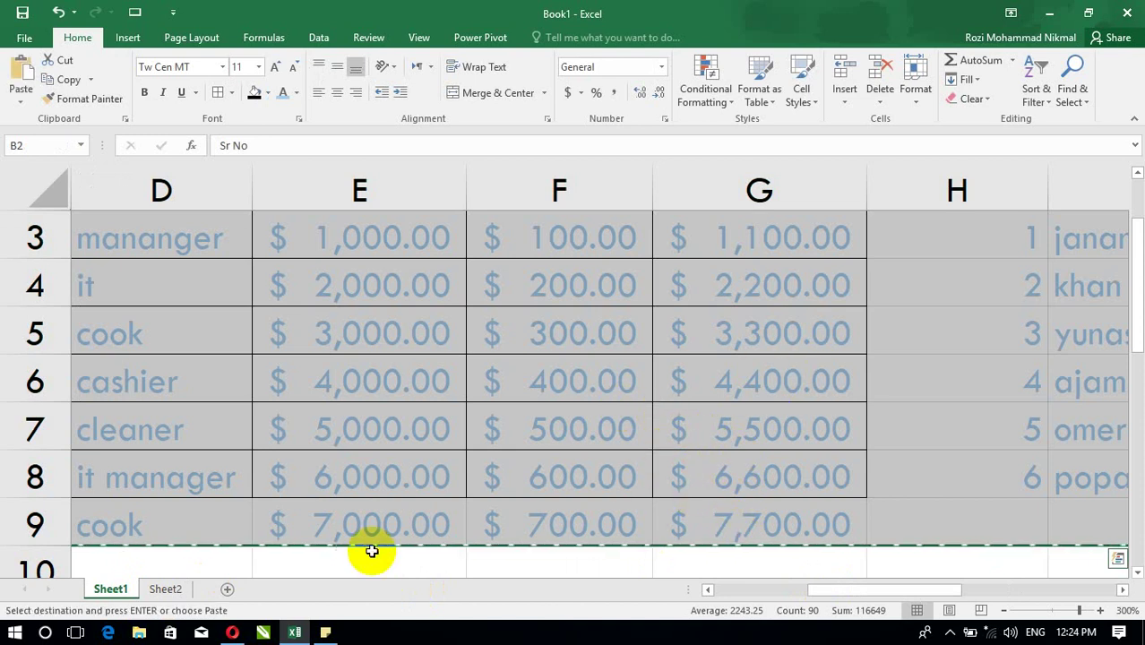
Paste the copied table at I19 on Sheet2 with the Paste Special option Values and number formats.
{"action": "left_click", "coordinate": [167, 589]}
{"action": "left_click", "coordinate": [533, 481]}
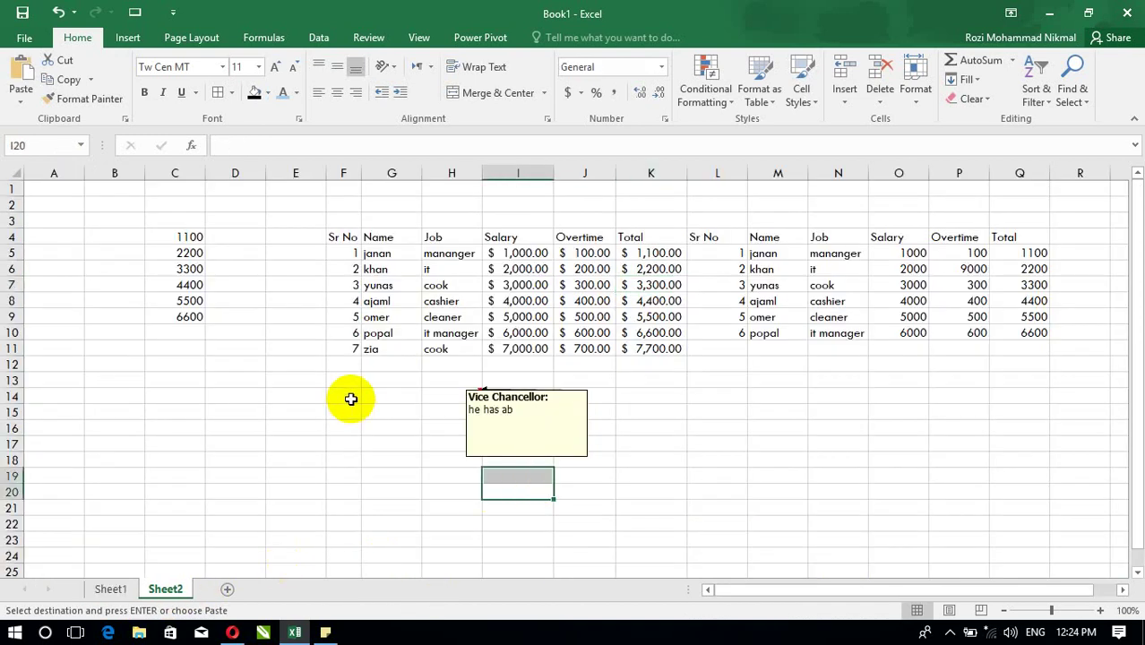
{"action": "left_click", "coordinate": [21, 93]}
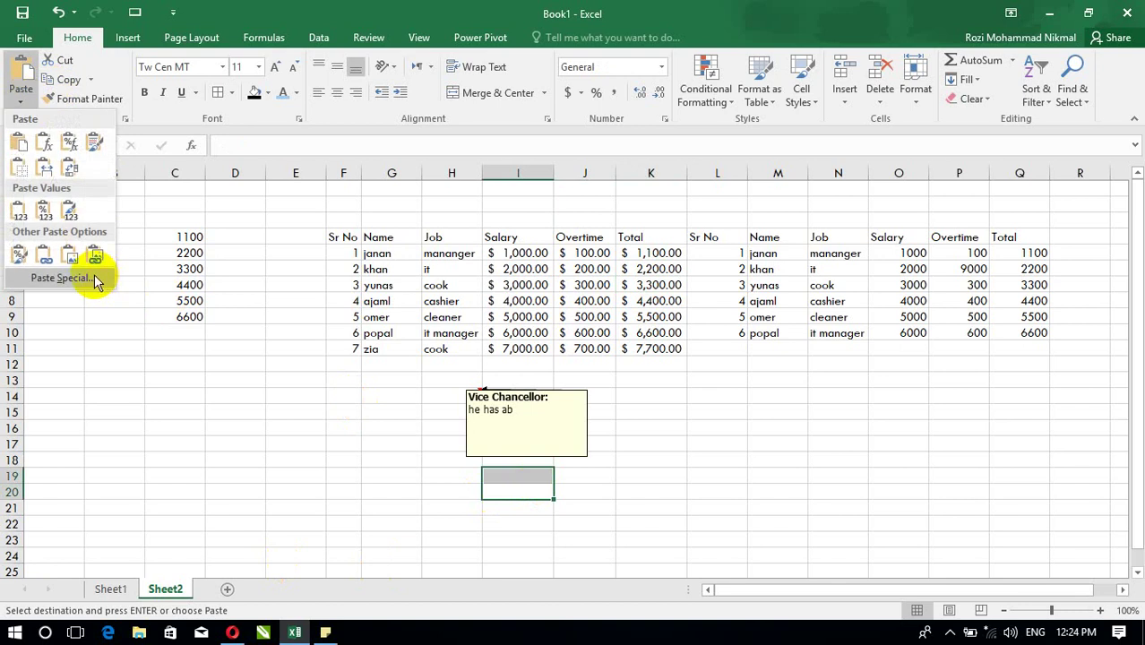
{"action": "left_click", "coordinate": [70, 278]}
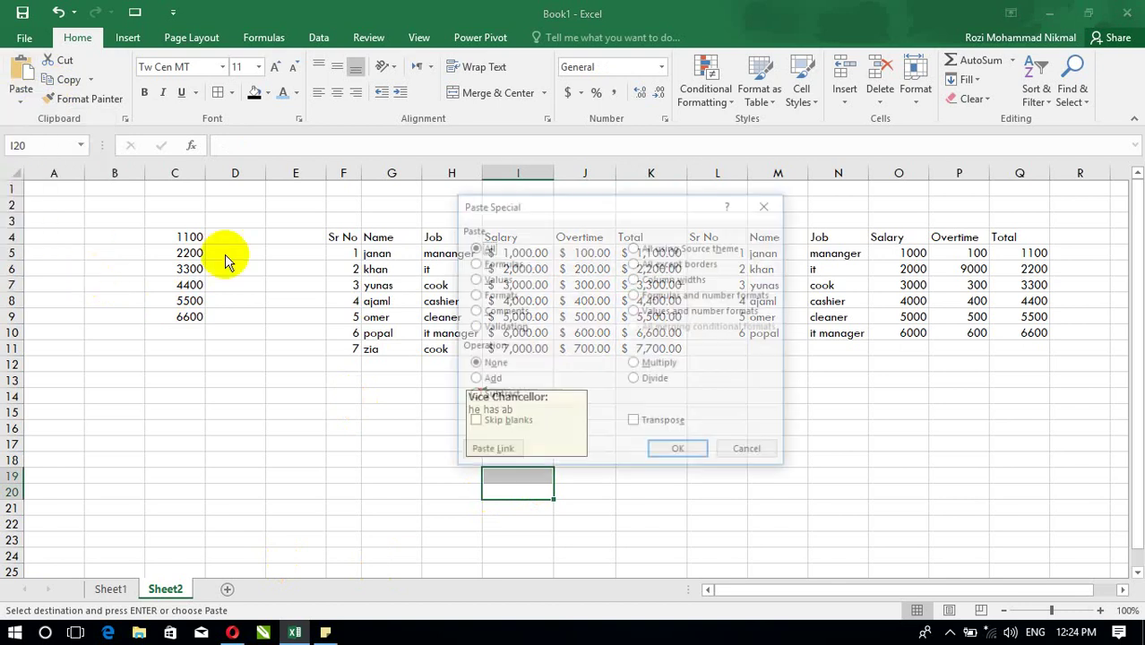
{"action": "left_click", "coordinate": [648, 312]}
{"action": "left_click", "coordinate": [681, 451]}
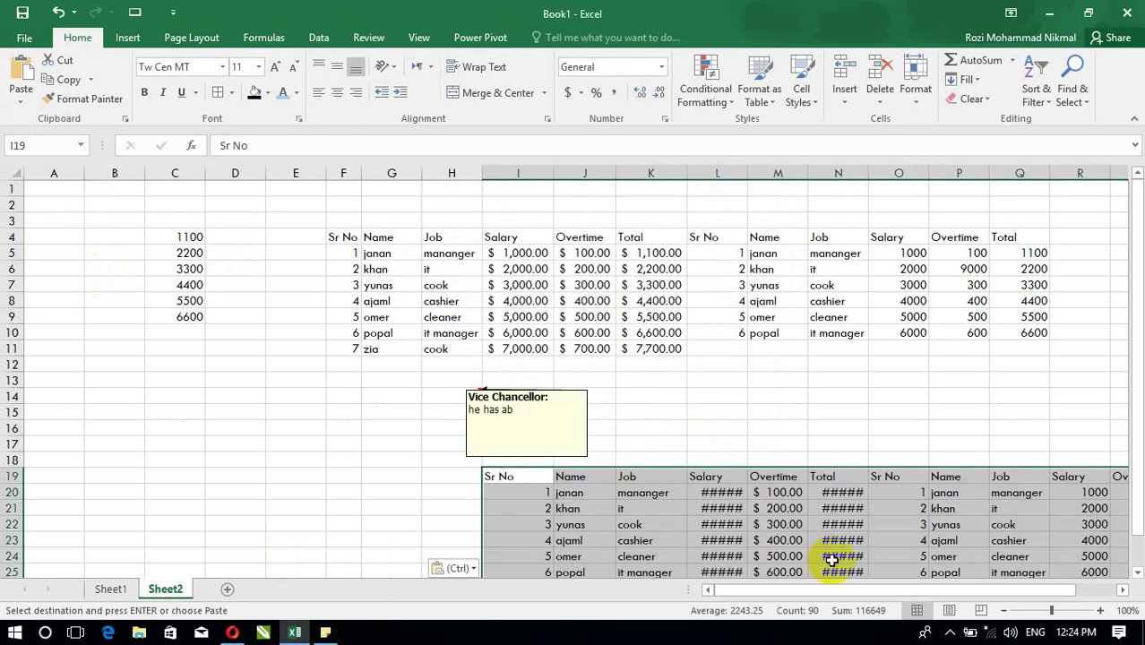
Check the content of Total cell N21 in the newly pasted table and autofit the width of column N.
{"action": "left_click", "coordinate": [838, 508]}
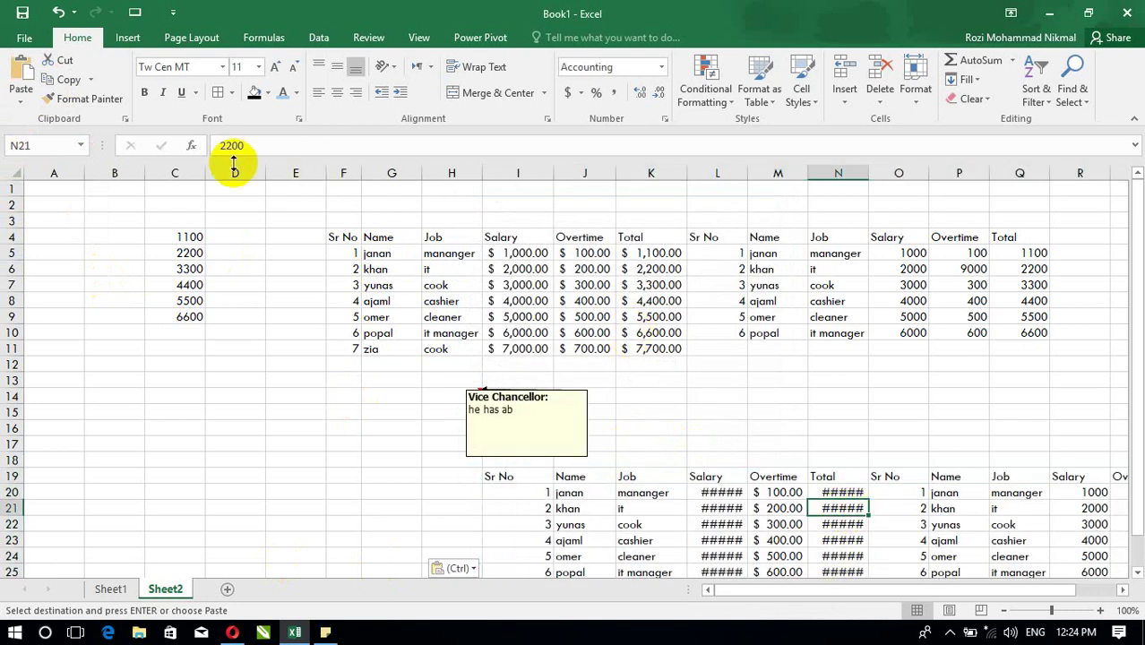
{"action": "left_click", "coordinate": [865, 186]}
{"action": "double_click", "coordinate": [866, 173]}
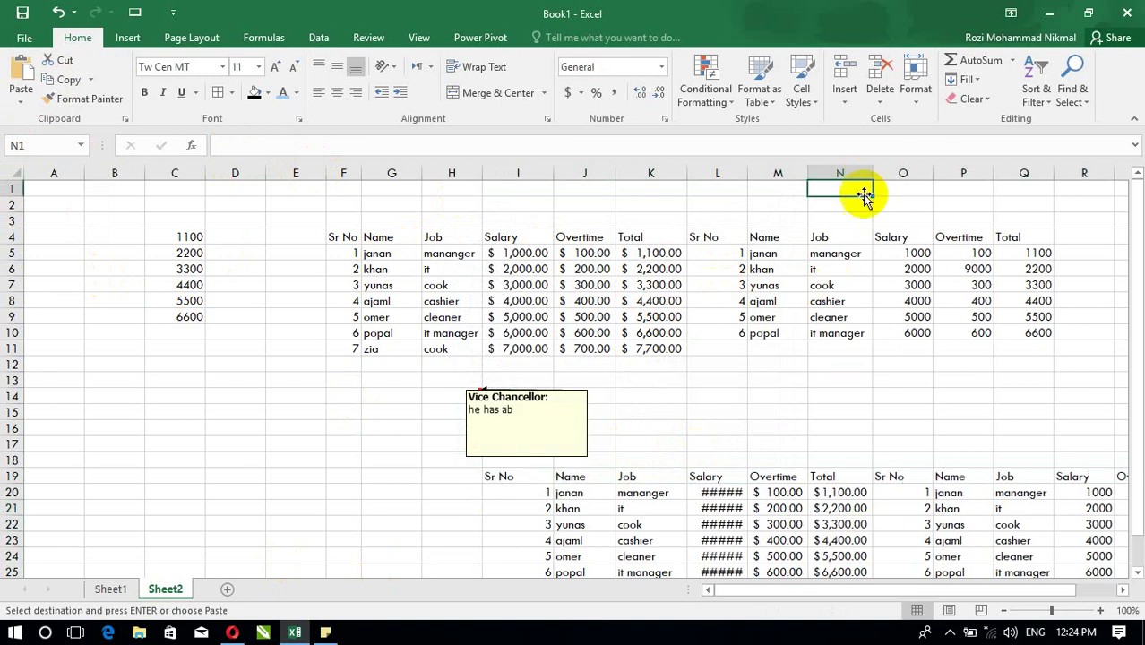
Set the first Overtime value, cell M20, in the values-only table to 324,234.
{"action": "left_click", "coordinate": [779, 495]}
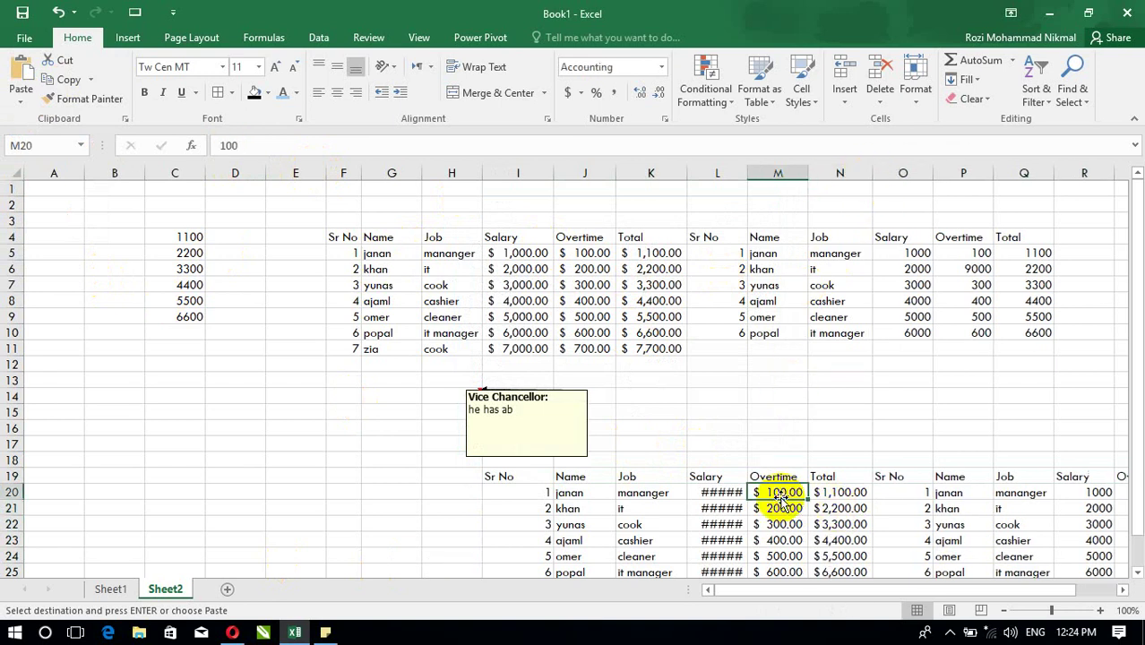
{"action": "type", "text": "324,234"}
{"action": "key", "text": "Return"}
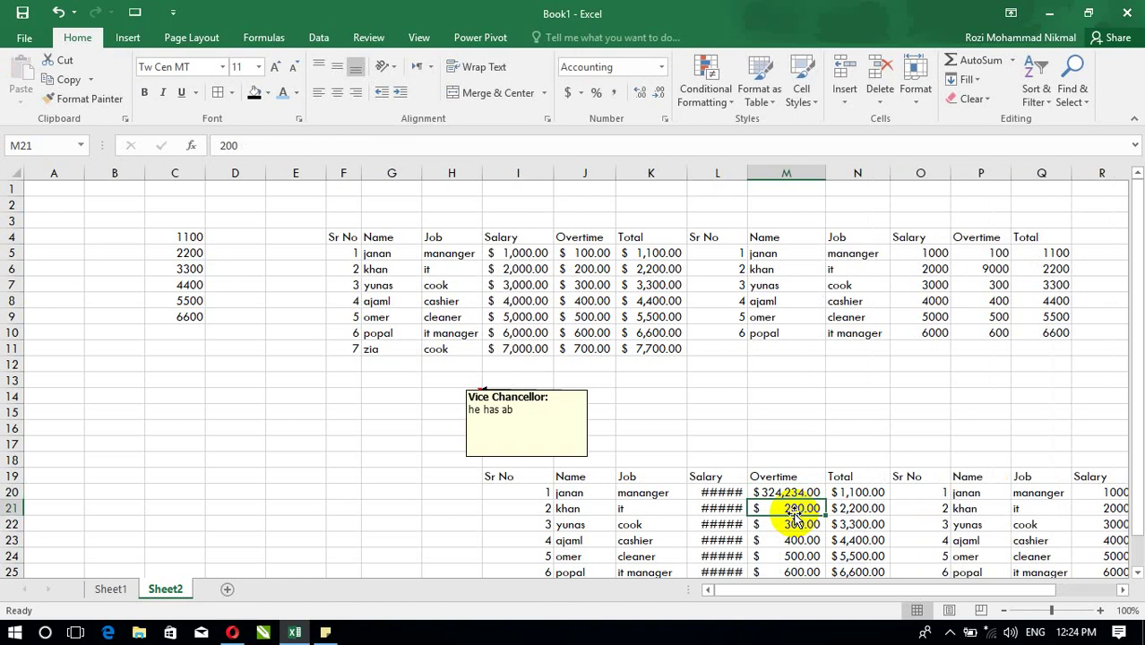
Set the first Overtime value, cell J5, in the table with formulas to 45435 and check its Total in K5.
{"action": "left_click", "coordinate": [569, 253]}
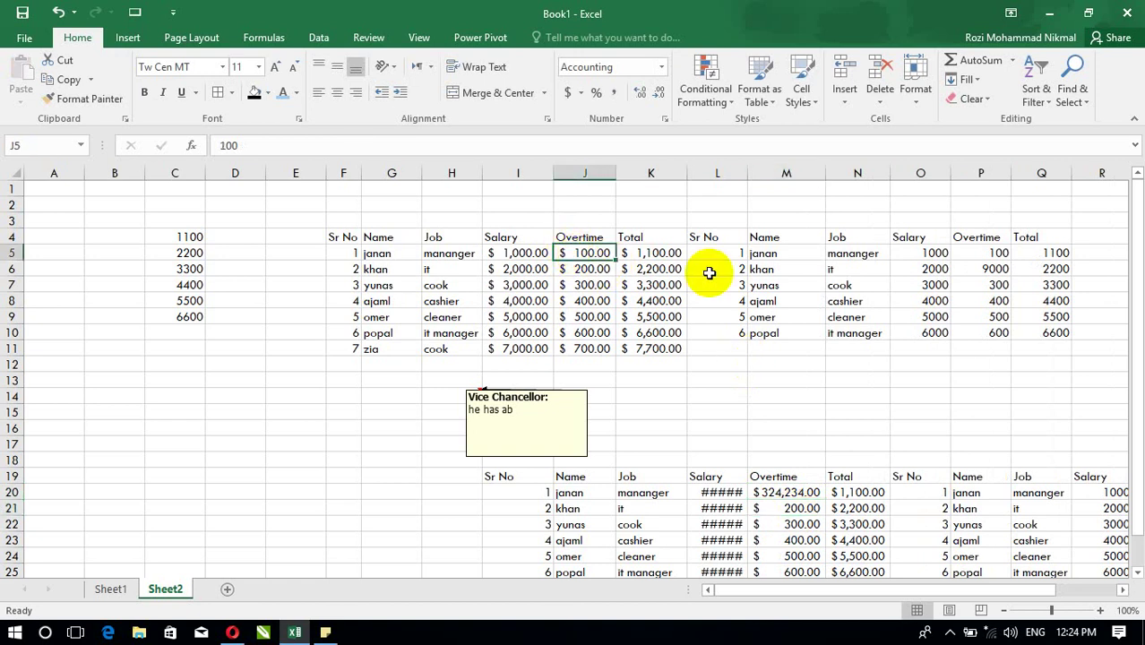
{"action": "type", "text": "45435"}
{"action": "key", "text": "Return"}
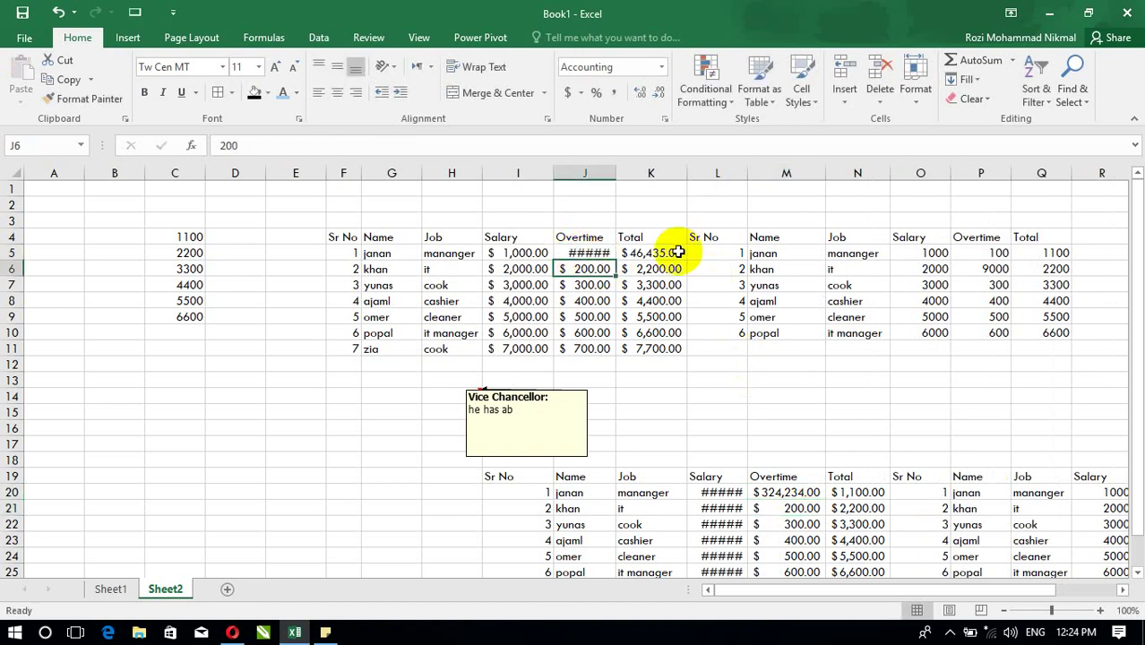
{"action": "left_click", "coordinate": [678, 252]}
{"action": "left_click", "coordinate": [369, 360]}
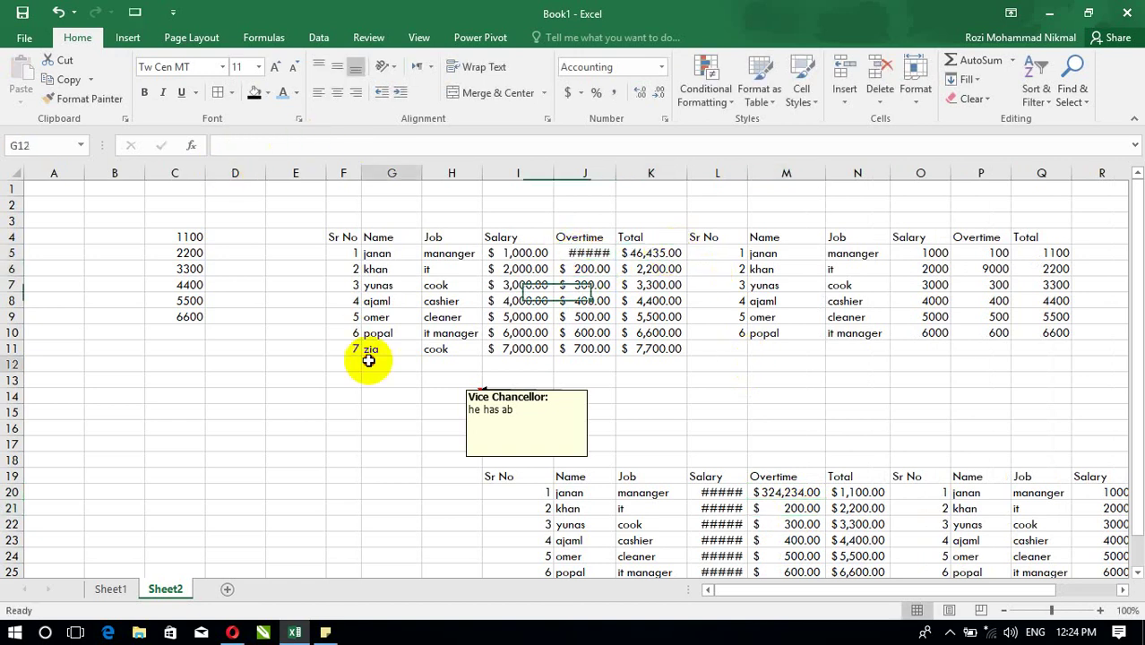
{"action": "left_click", "coordinate": [97, 251]}
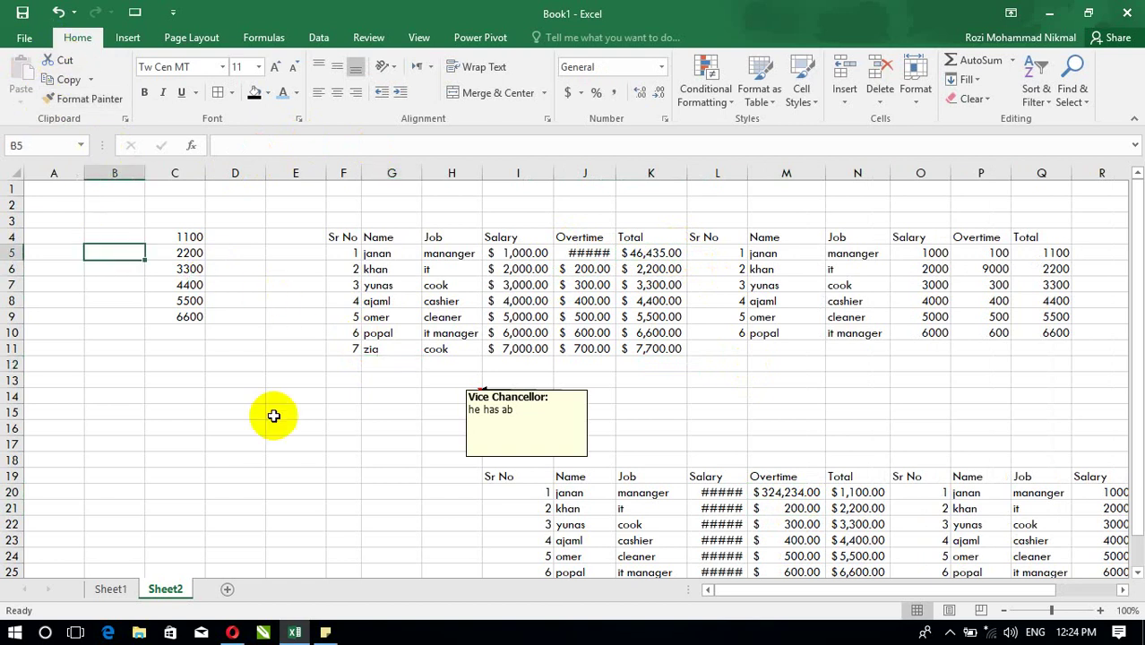
Copy the selected Sheet1 table once more and add a new worksheet after Sheet2.
{"action": "left_click", "coordinate": [123, 591]}
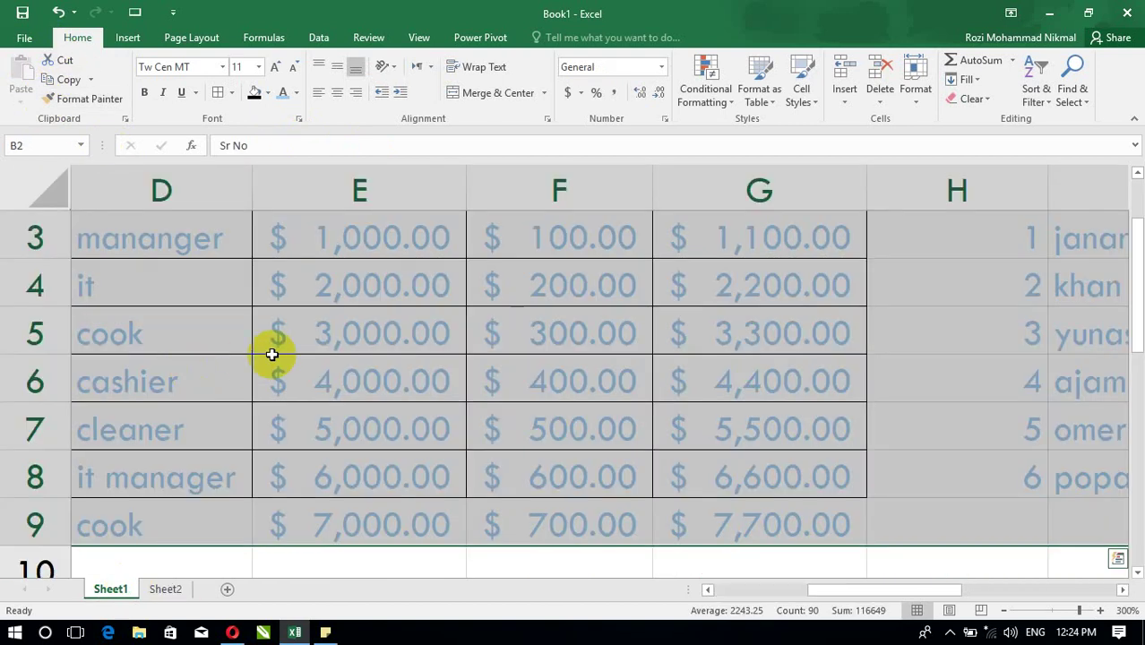
{"action": "key", "text": "ctrl+c"}
{"action": "left_click", "coordinate": [165, 588]}
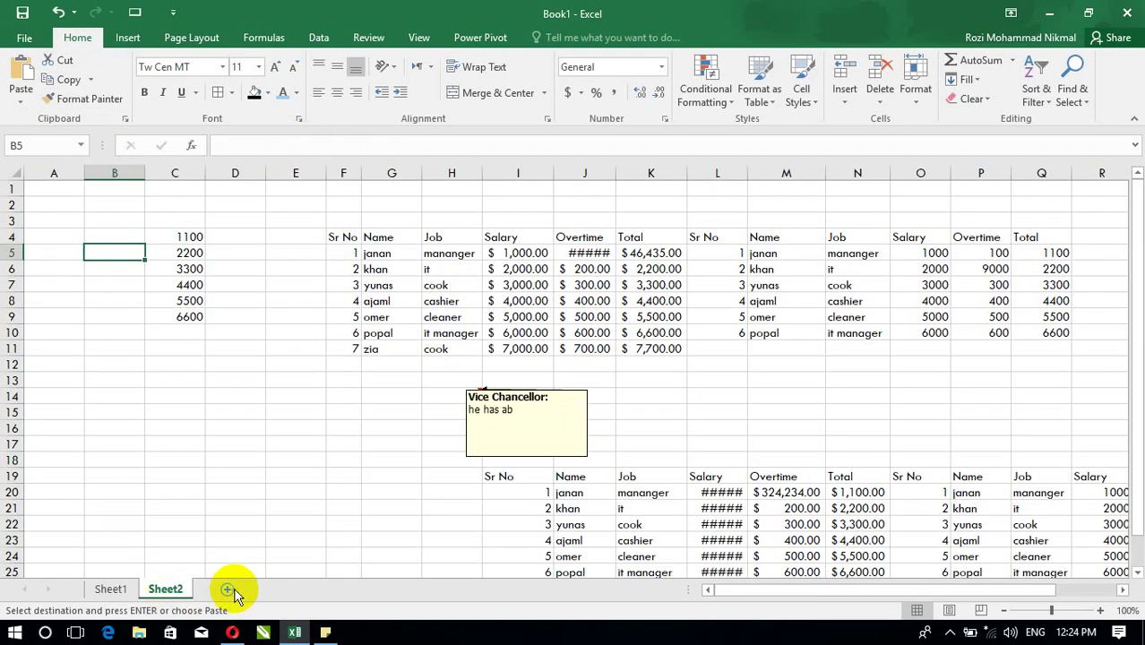
{"action": "left_click", "coordinate": [228, 589]}
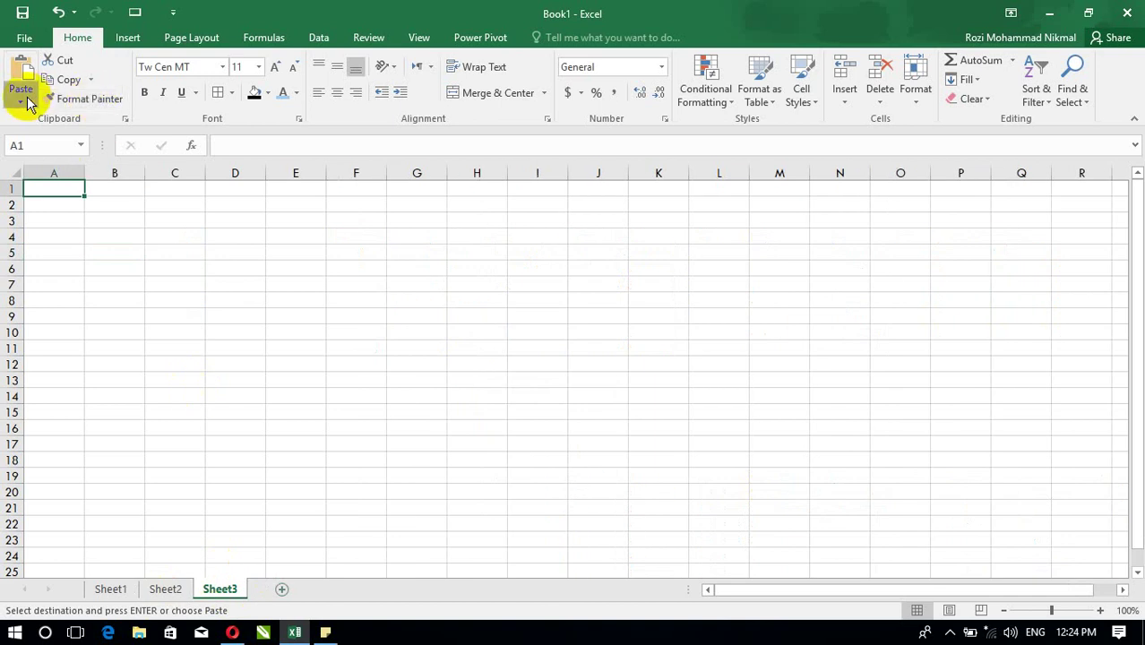
{"action": "left_click", "coordinate": [21, 97]}
{"action": "left_click", "coordinate": [61, 277]}
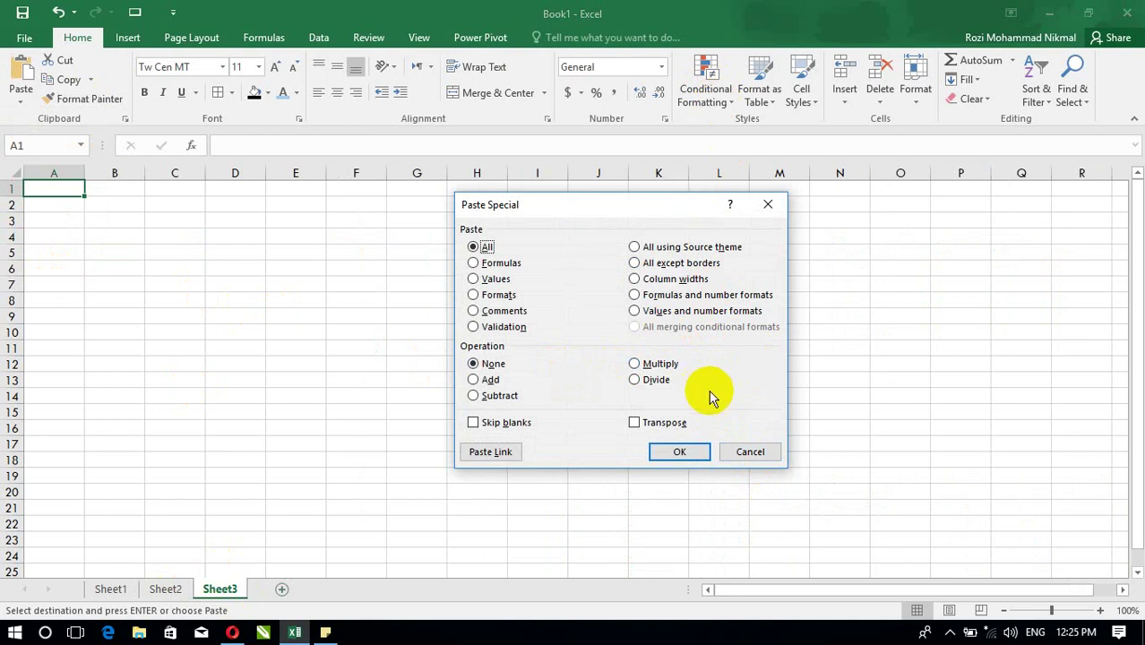
{"action": "left_click", "coordinate": [737, 453]}
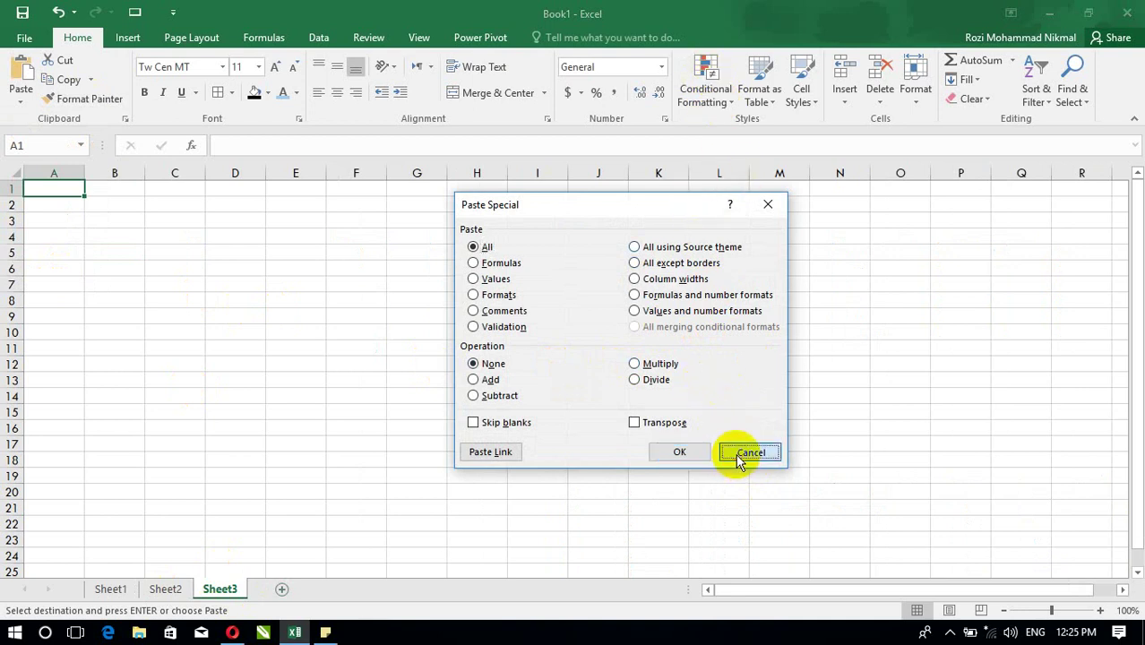
Apply a Greater Than conditional format to H4:H16 on Sheet3, using 55 and Green Fill with Dark Green Text.
{"action": "left_click", "coordinate": [488, 241]}
{"action": "left_click_drag", "start_coordinate": [499, 330], "coordinate": [494, 435]}
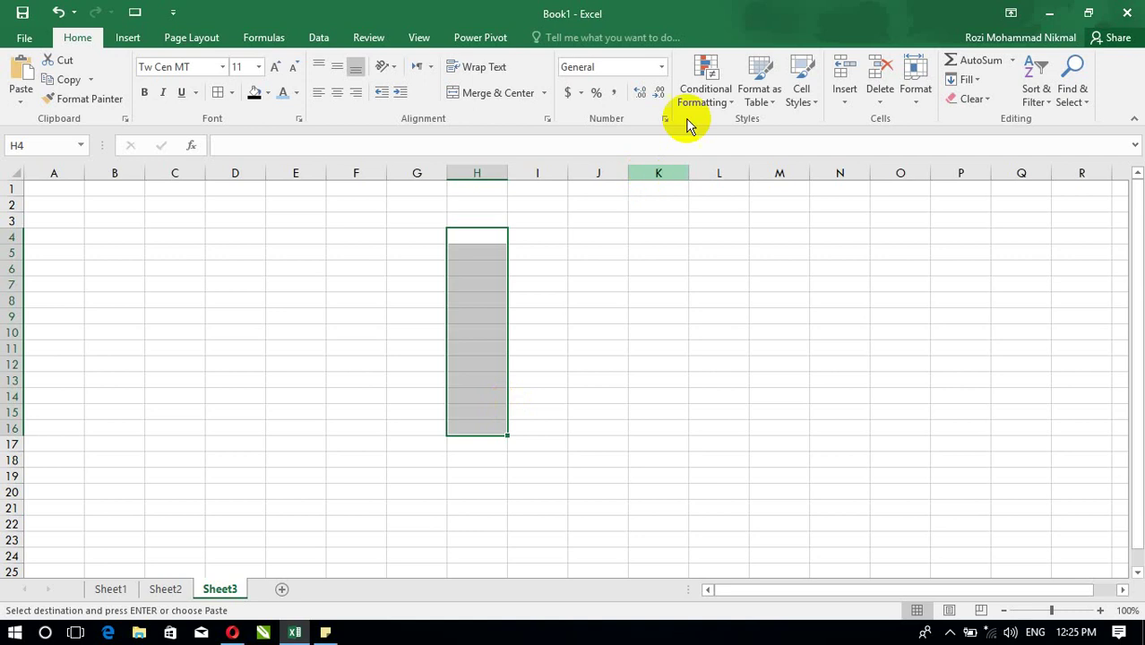
{"action": "left_click", "coordinate": [704, 81]}
{"action": "mouse_move", "coordinate": [762, 143]}
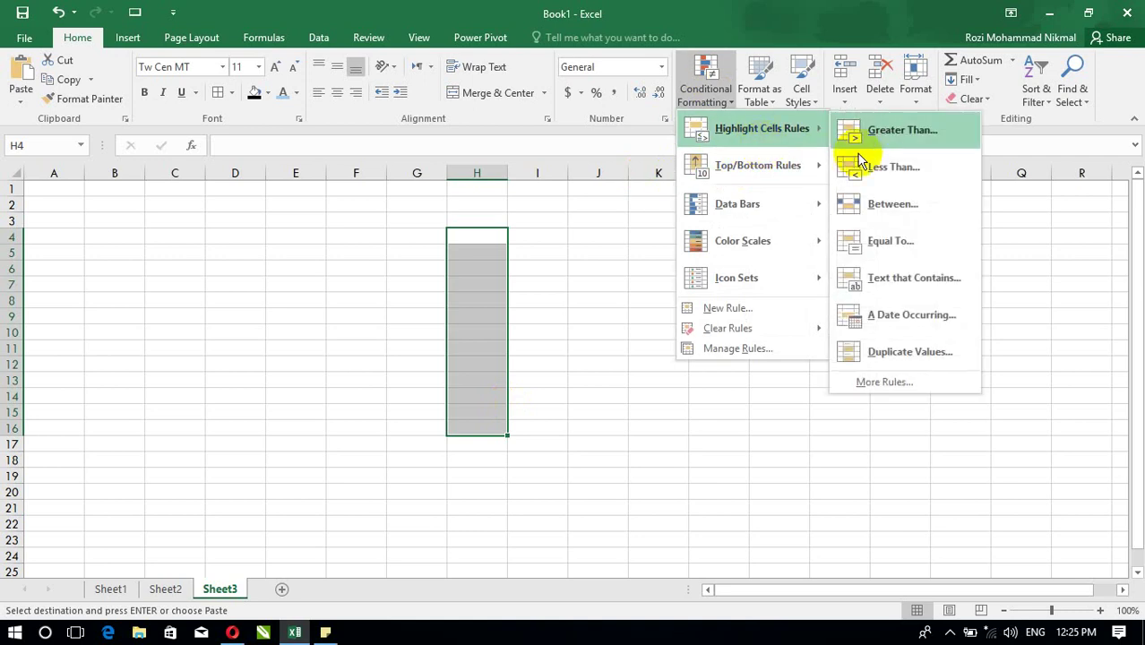
{"action": "left_click", "coordinate": [856, 137]}
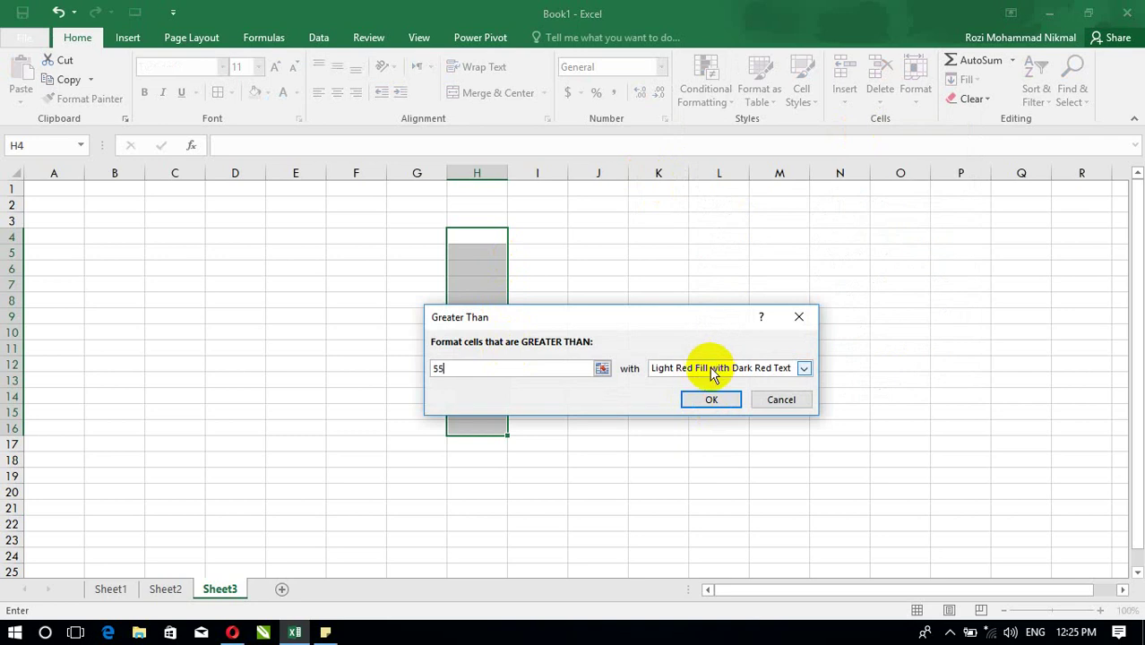
{"action": "left_click", "coordinate": [712, 374]}
{"action": "left_click", "coordinate": [678, 407]}
{"action": "left_click", "coordinate": [699, 402]}
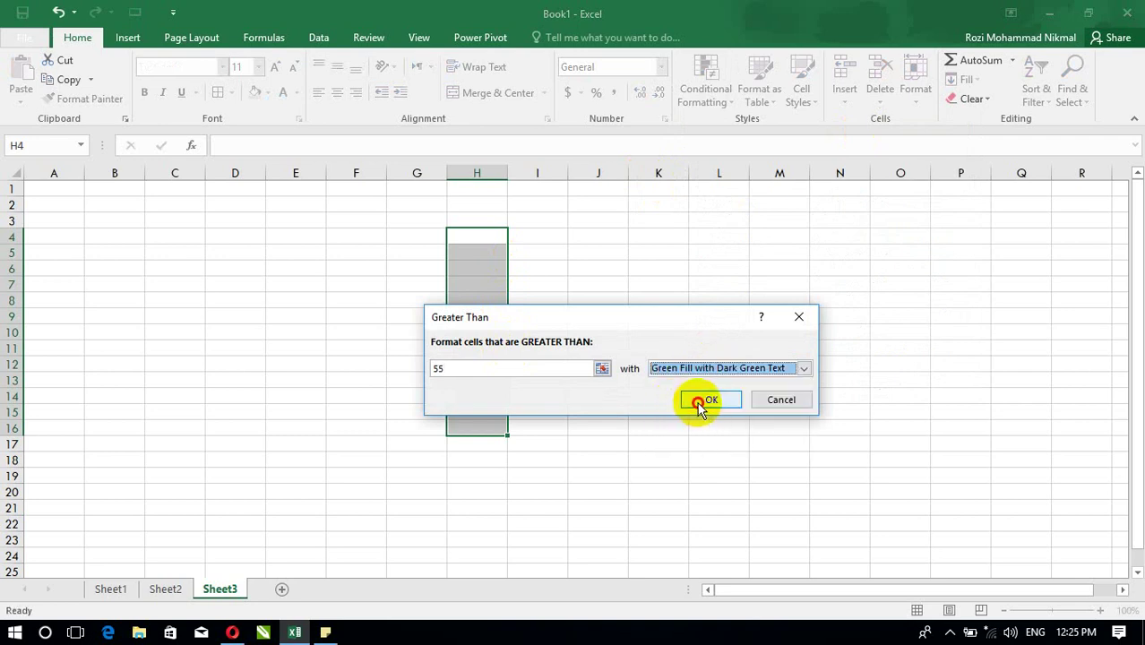
Enter 56 in cell H7 and 34 in cell H8 to test the conditional formatting.
{"action": "left_click", "coordinate": [467, 288]}
{"action": "left_click", "coordinate": [466, 288]}
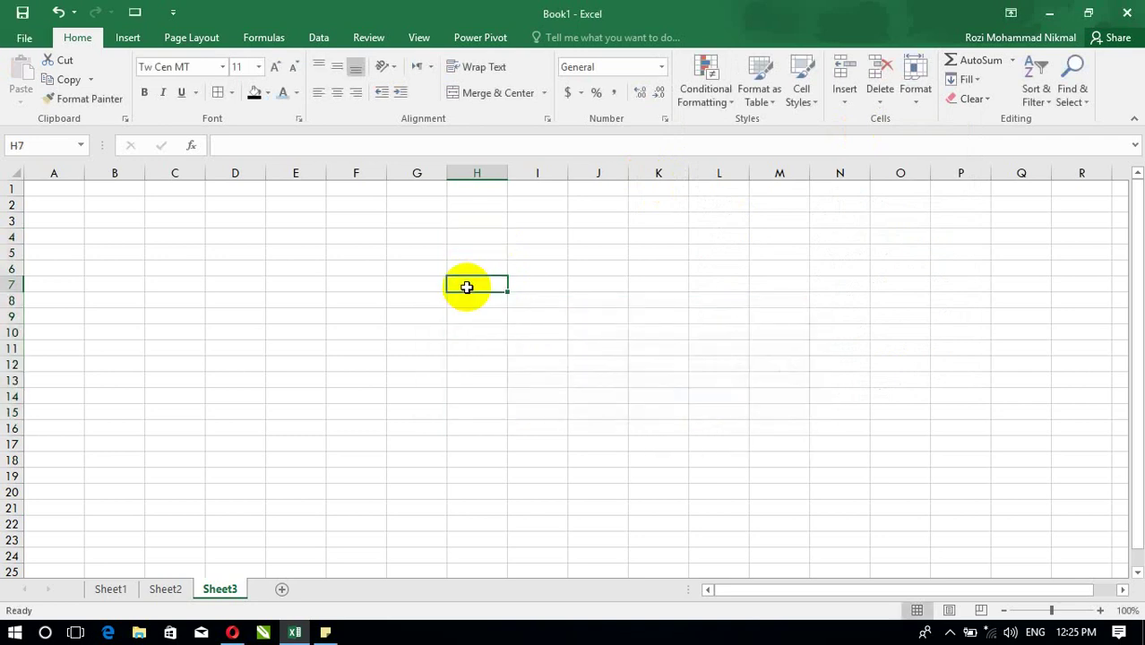
{"action": "type", "text": "56"}
{"action": "key", "text": "Return"}
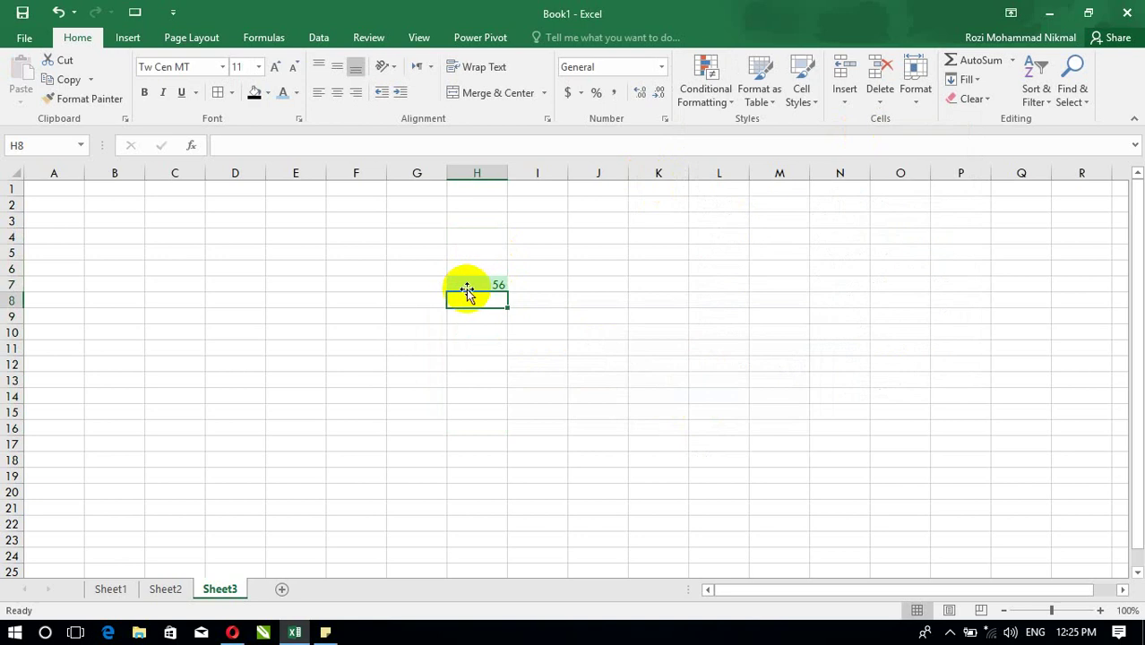
{"action": "type", "text": "34"}
{"action": "key", "text": "Return"}
Copy H2:H17 and paste it at J8 with the Paste Special option All merging conditional formats.
{"action": "left_click_drag", "start_coordinate": [476, 204], "coordinate": [472, 411]}
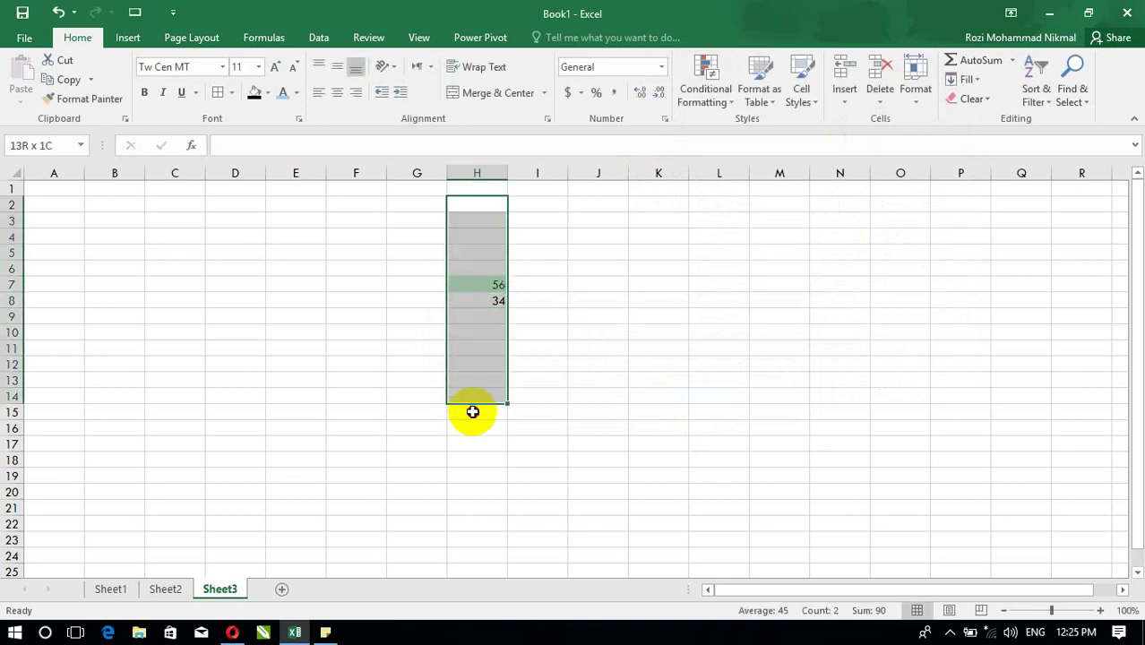
{"action": "key", "text": "ctrl+c"}
{"action": "left_click", "coordinate": [612, 299]}
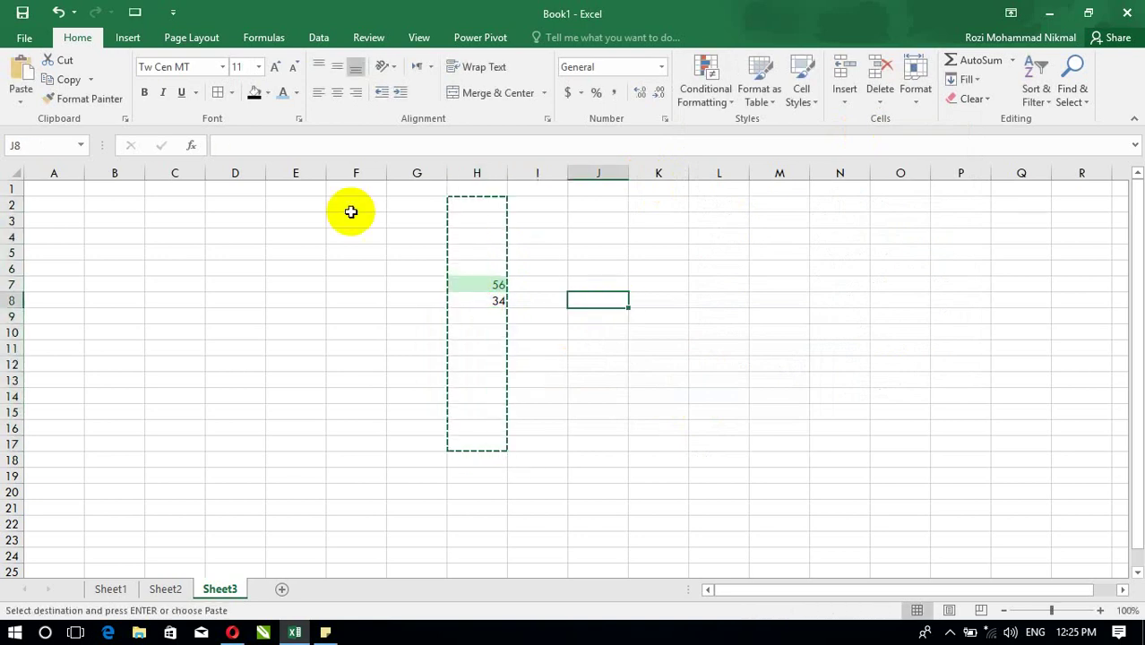
{"action": "left_click", "coordinate": [23, 99]}
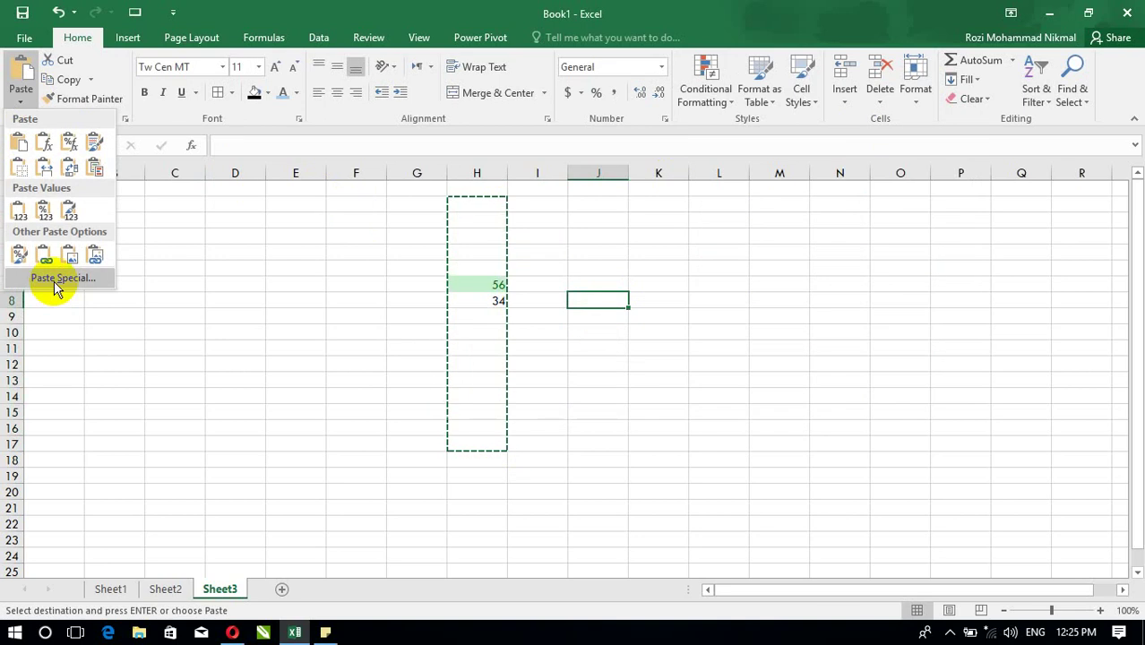
{"action": "left_click", "coordinate": [54, 279]}
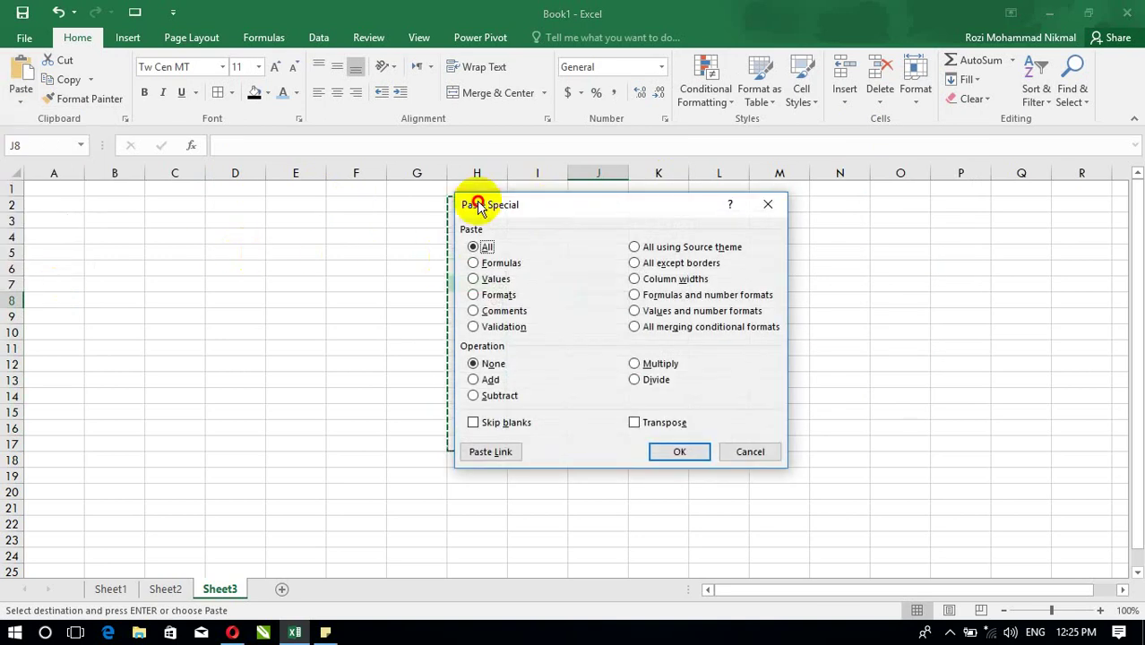
{"action": "left_click_drag", "start_coordinate": [479, 206], "coordinate": [137, 168]}
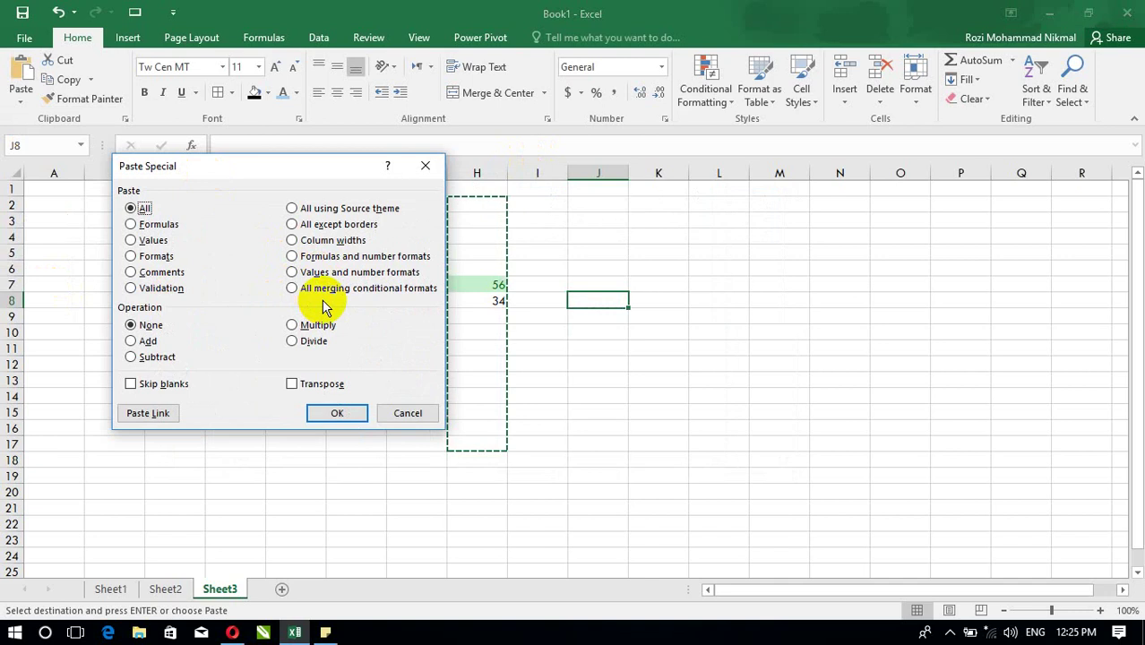
{"action": "left_click", "coordinate": [403, 295]}
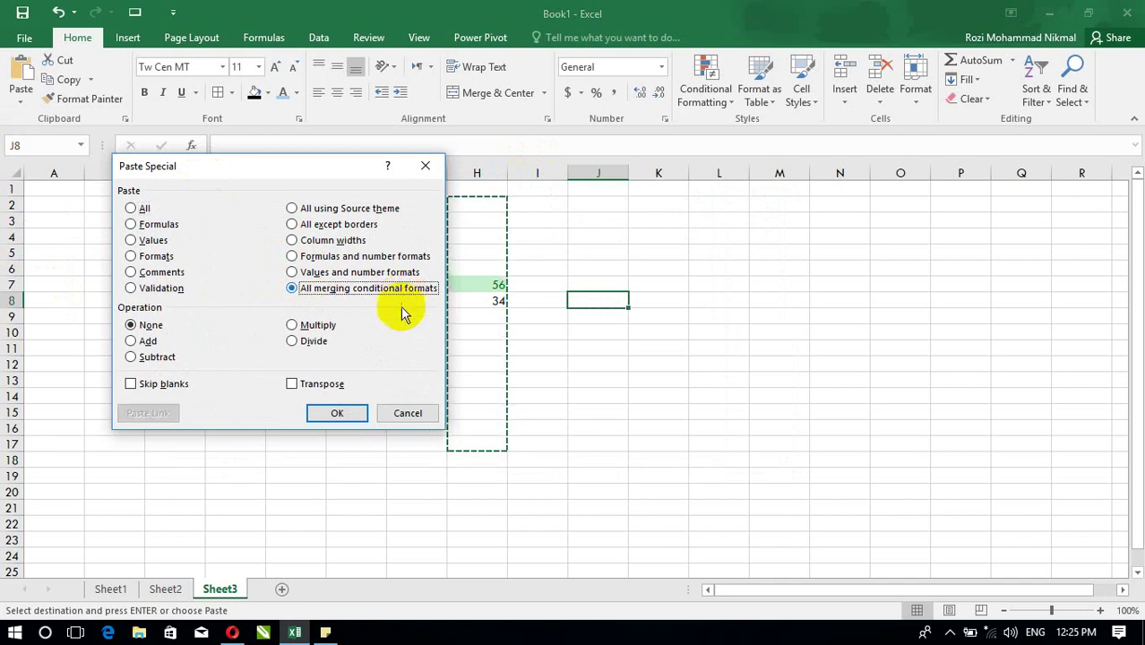
{"action": "left_click", "coordinate": [341, 413]}
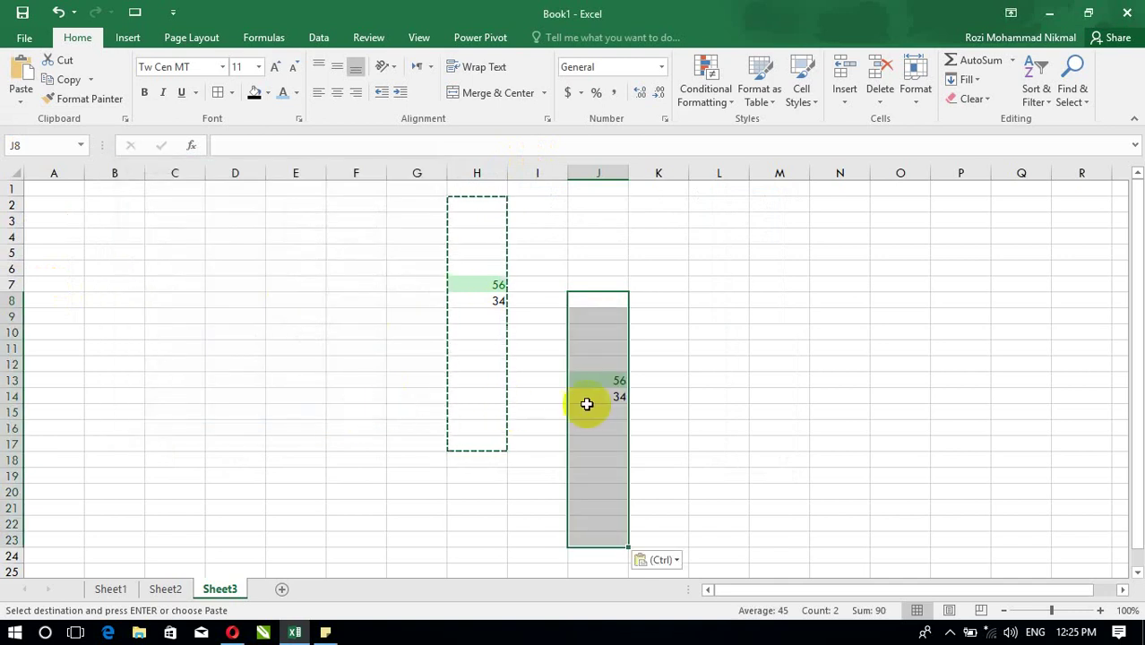
Enter 76 in cell J11 on Sheet3 to test the conditional format in the pasted range.
{"action": "left_click", "coordinate": [605, 381]}
{"action": "left_click", "coordinate": [606, 425]}
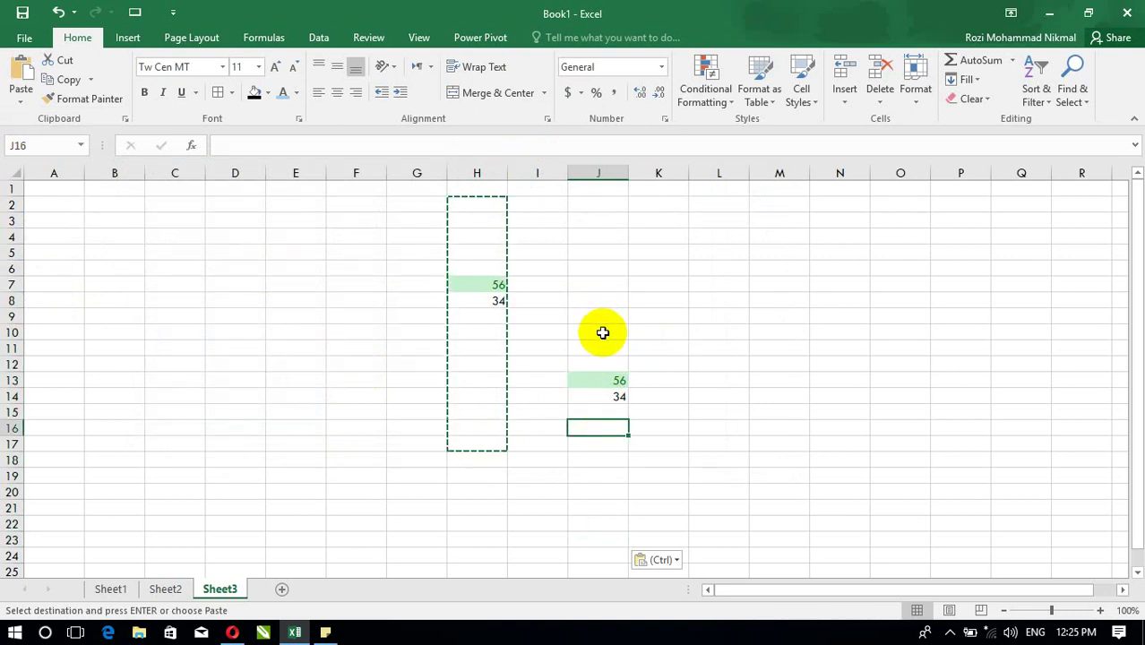
{"action": "left_click_drag", "start_coordinate": [537, 316], "coordinate": [538, 333]}
{"action": "left_click", "coordinate": [609, 346]}
{"action": "type", "text": "76"}
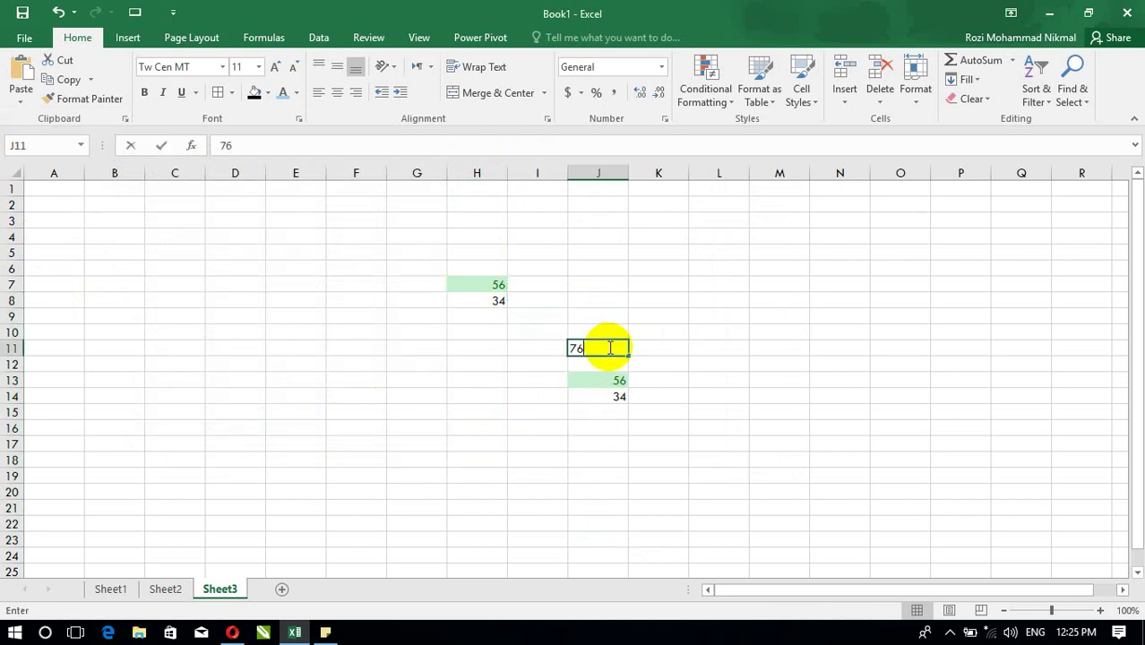
{"action": "key", "text": "Return"}
{"action": "left_click", "coordinate": [658, 217]}
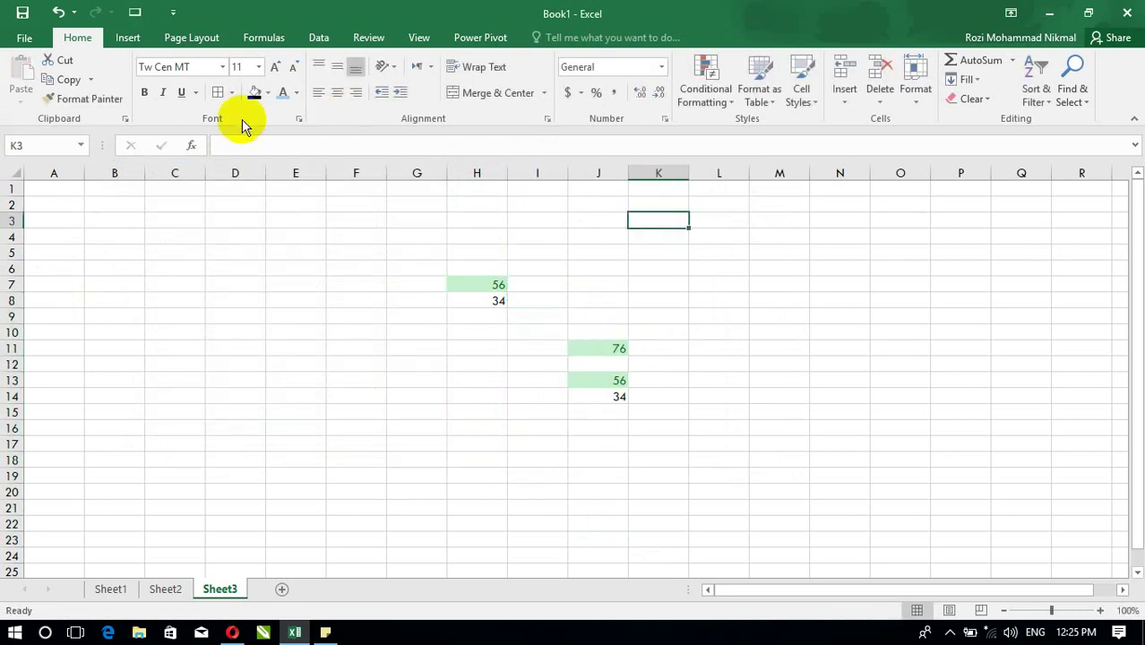
Enter 500 in cell F10 on Sheet1, directly below the Overtime column.
{"action": "left_click", "coordinate": [113, 589]}
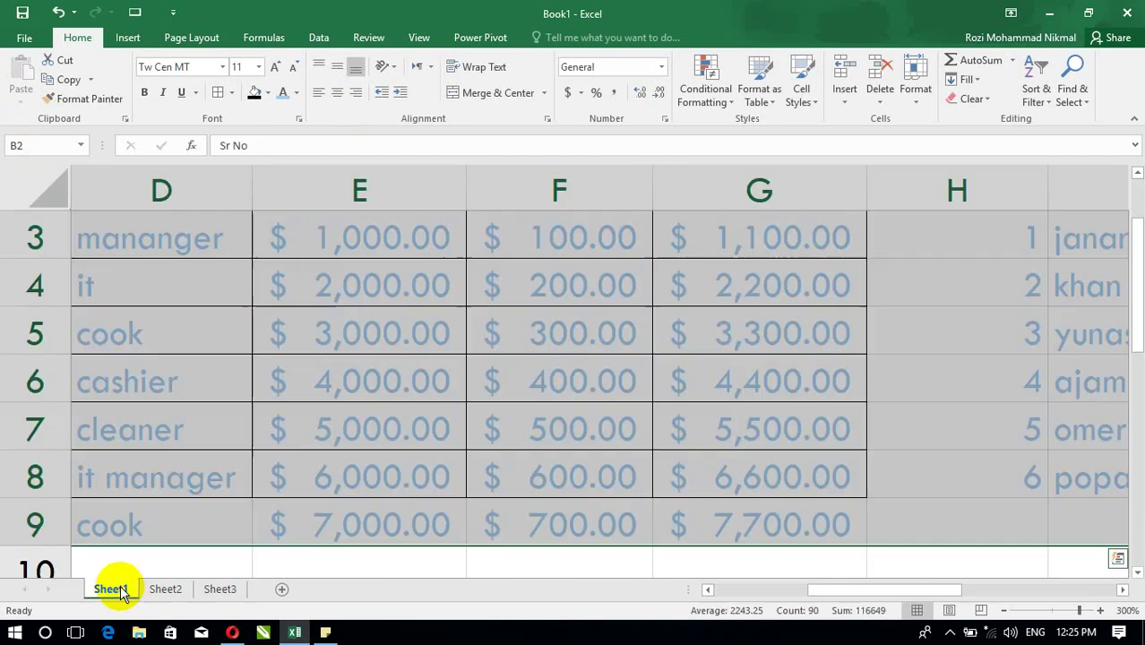
{"action": "left_click", "coordinate": [499, 566]}
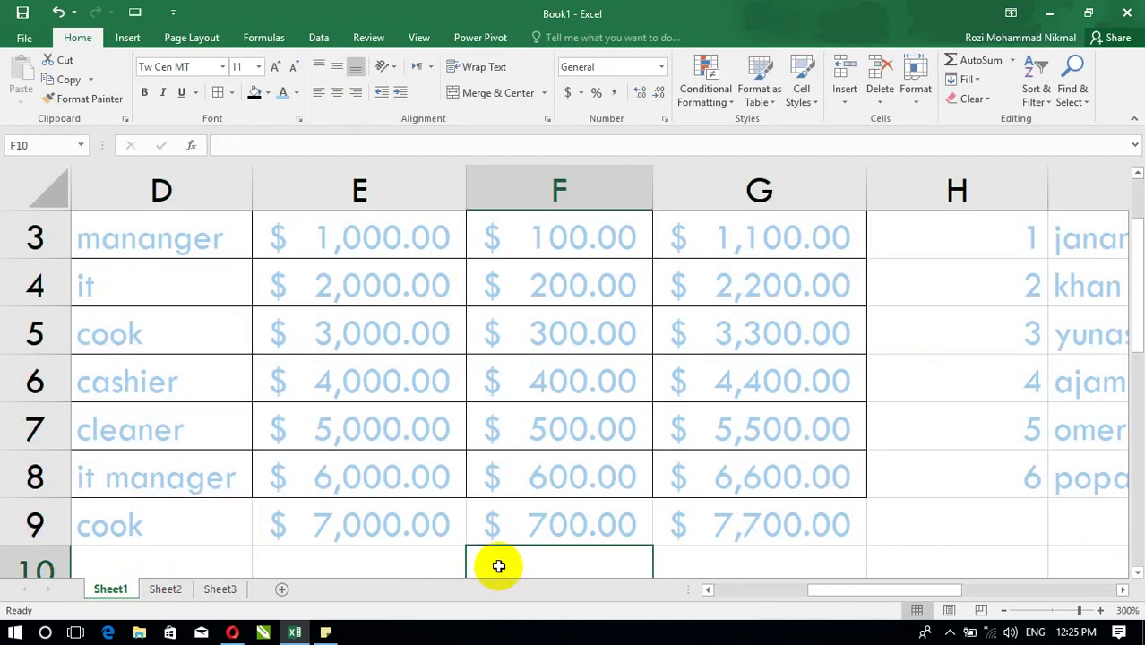
{"action": "type", "text": "500"}
{"action": "key", "text": "Return"}
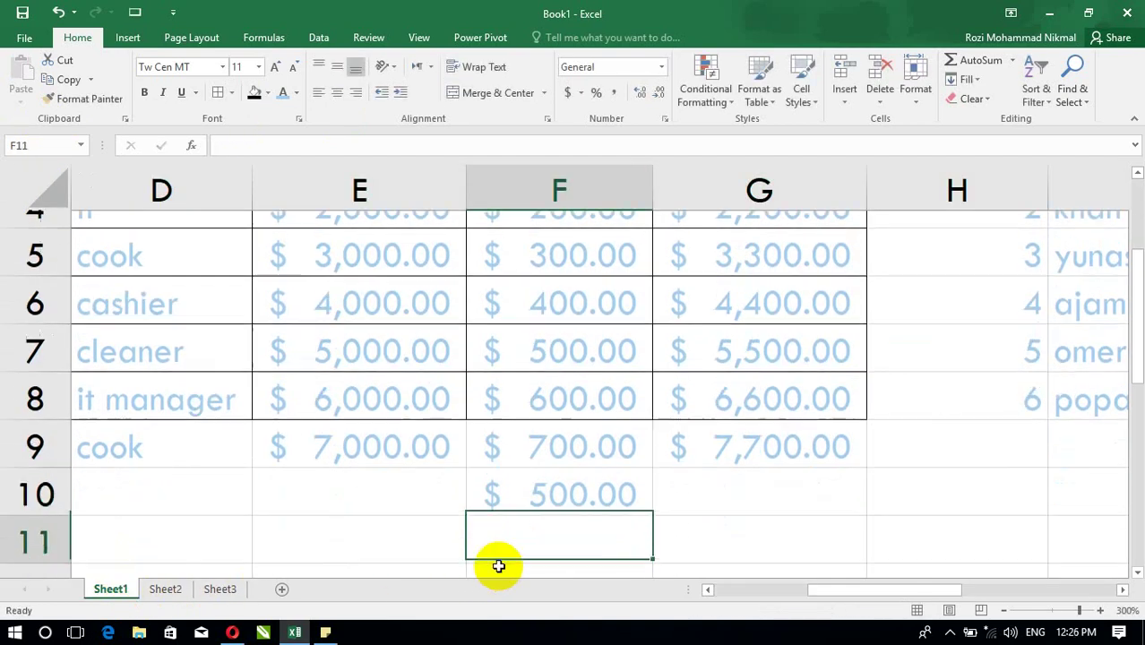
Copy F10 and add it to the totals in G3:G9 using the Paste Special Add operation.
{"action": "left_click", "coordinate": [568, 474]}
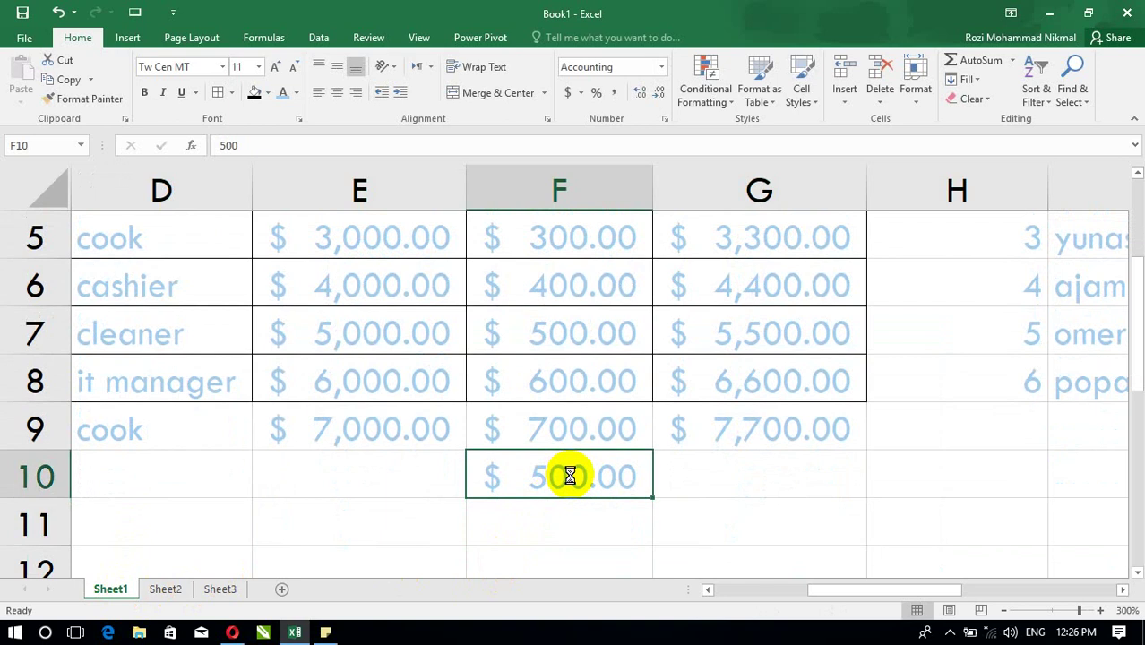
{"action": "key", "text": "ctrl+c"}
{"action": "left_click_drag", "start_coordinate": [746, 421], "coordinate": [714, 312]}
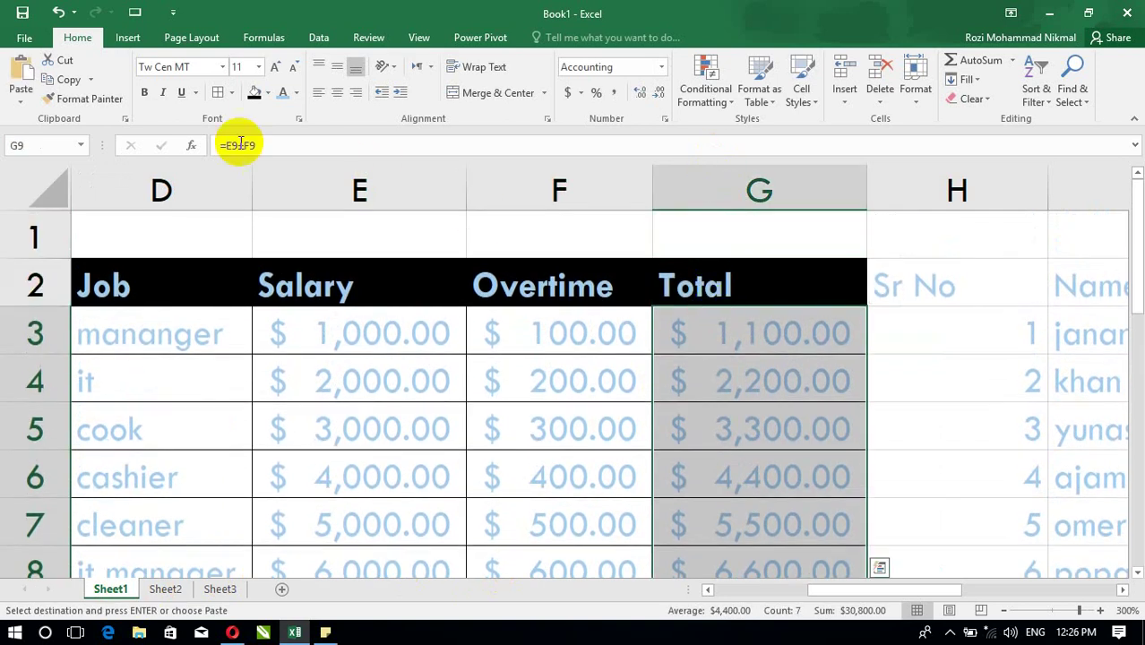
{"action": "left_click", "coordinate": [21, 100]}
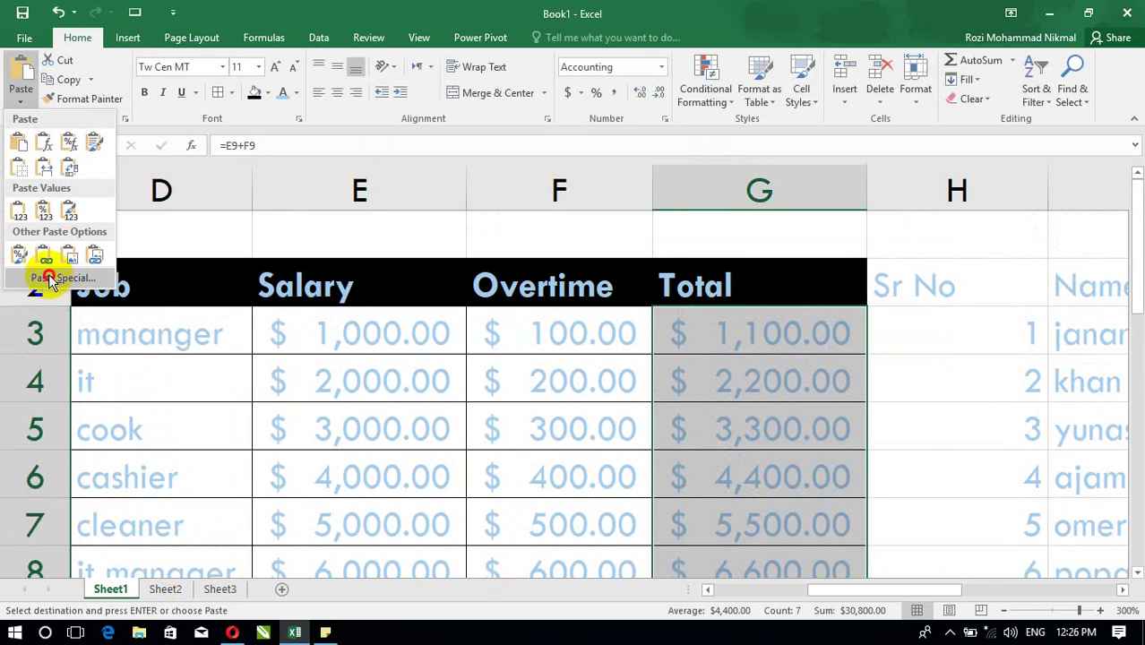
{"action": "left_click", "coordinate": [63, 278]}
{"action": "left_click", "coordinate": [142, 346]}
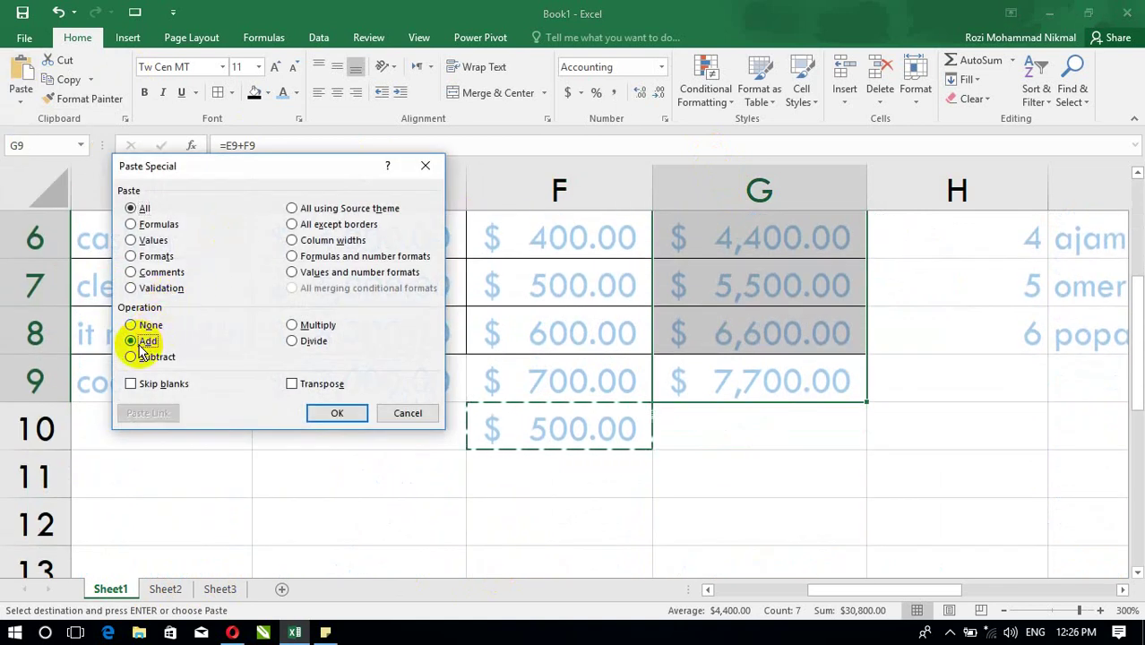
{"action": "left_click", "coordinate": [346, 415]}
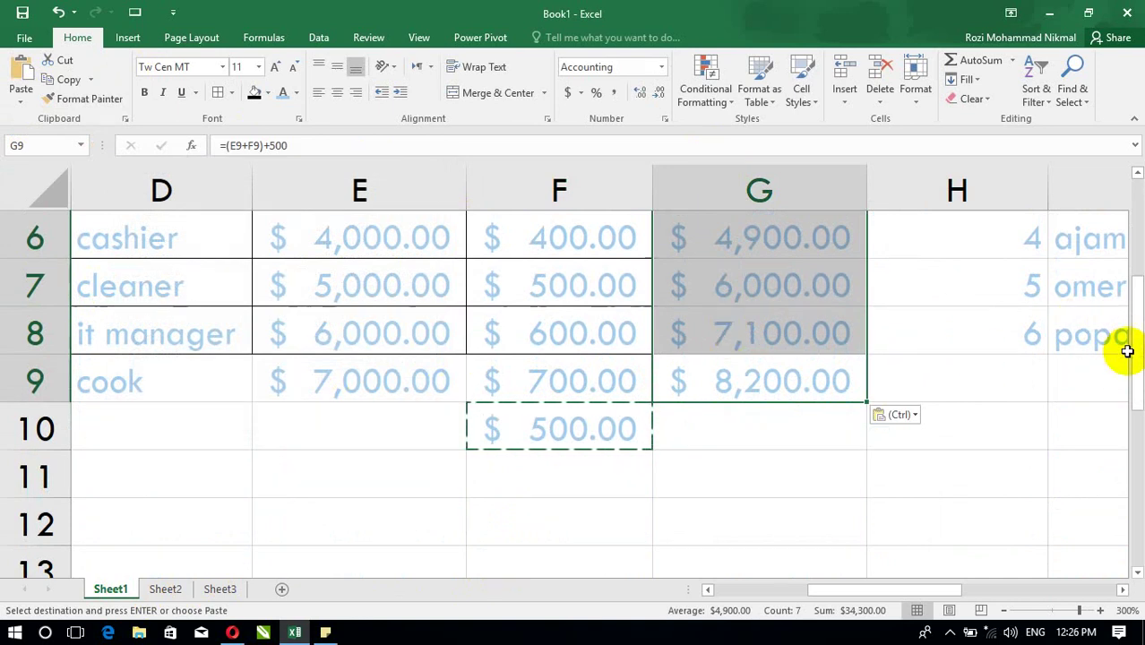
Subtract the copied F10 amount from the totals in G3:G9 using the Paste Special Subtract operation.
{"action": "left_click_drag", "start_coordinate": [1134, 356], "coordinate": [1137, 285]}
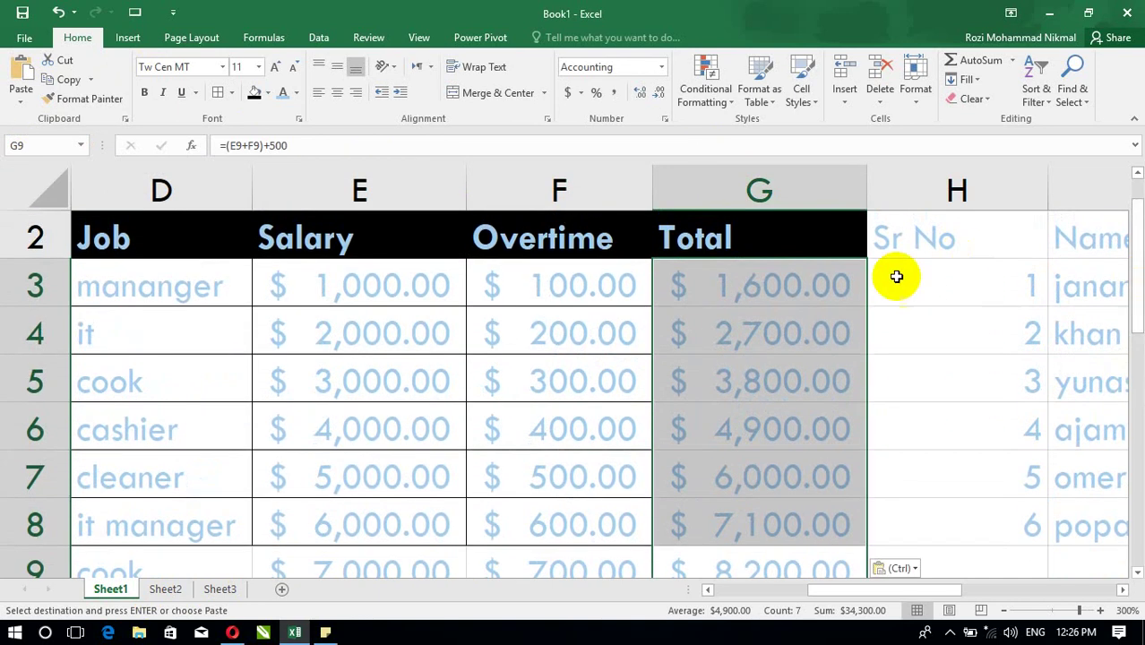
{"action": "left_click", "coordinate": [20, 100]}
{"action": "left_click", "coordinate": [54, 283]}
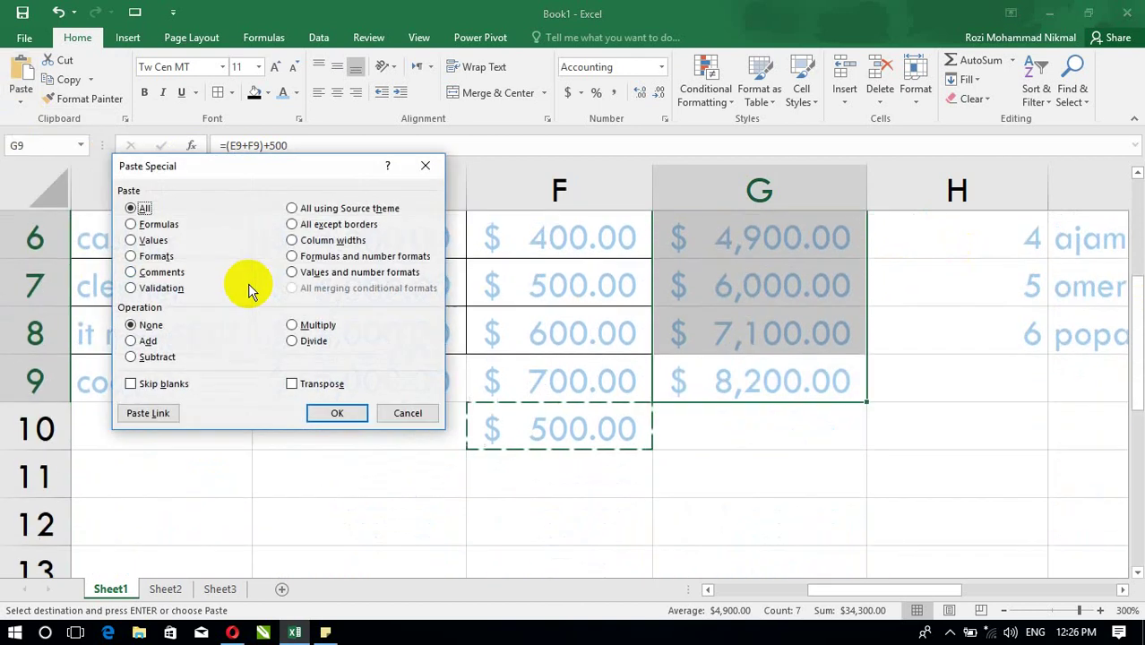
{"action": "left_click", "coordinate": [133, 358]}
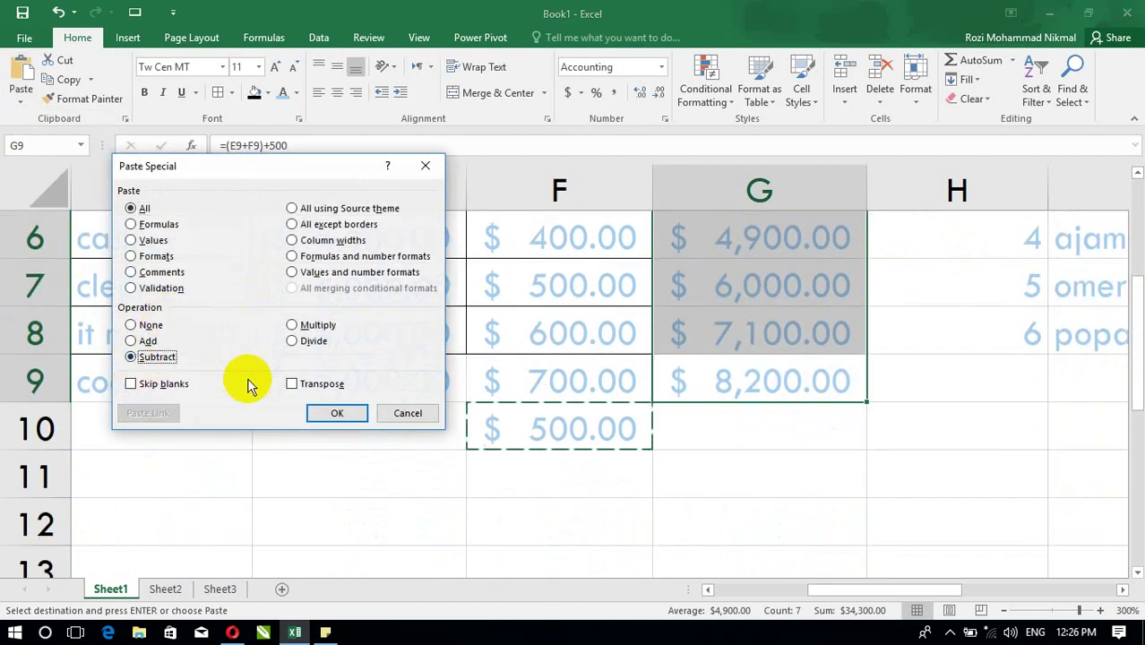
{"action": "left_click", "coordinate": [336, 410]}
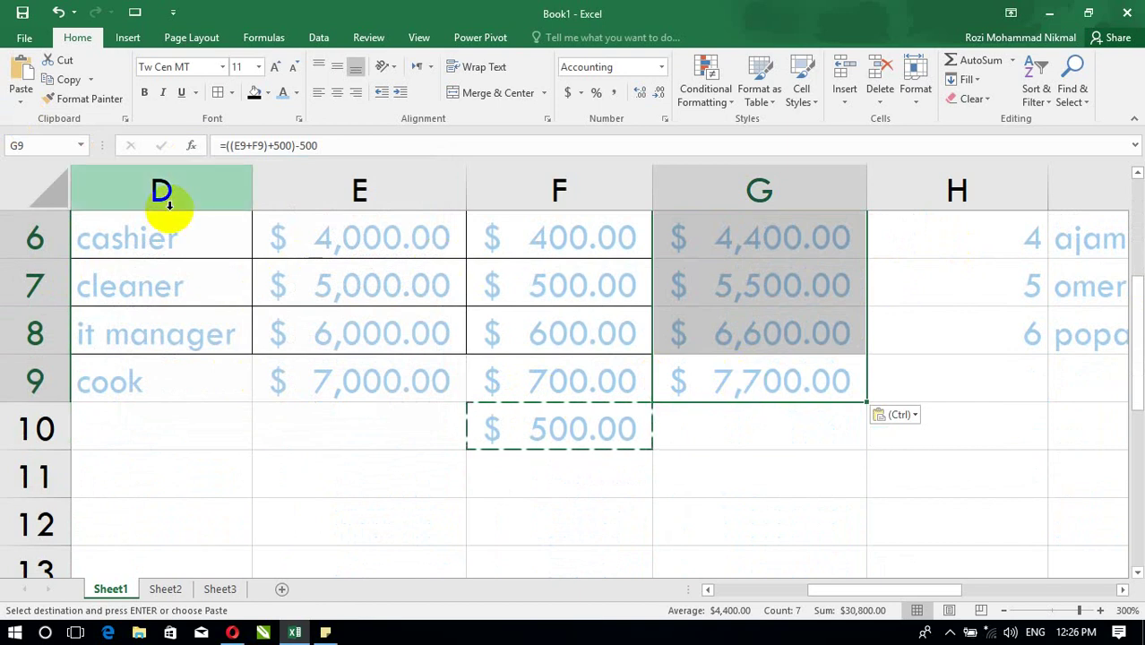
{"action": "left_click", "coordinate": [20, 100]}
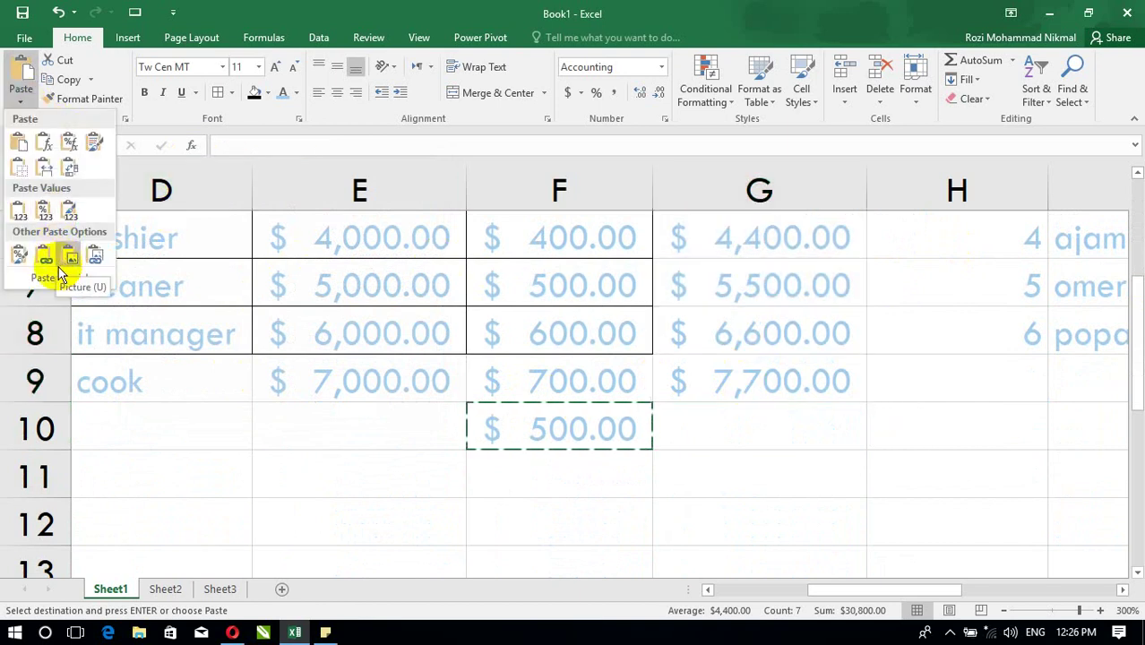
{"action": "left_click", "coordinate": [49, 278]}
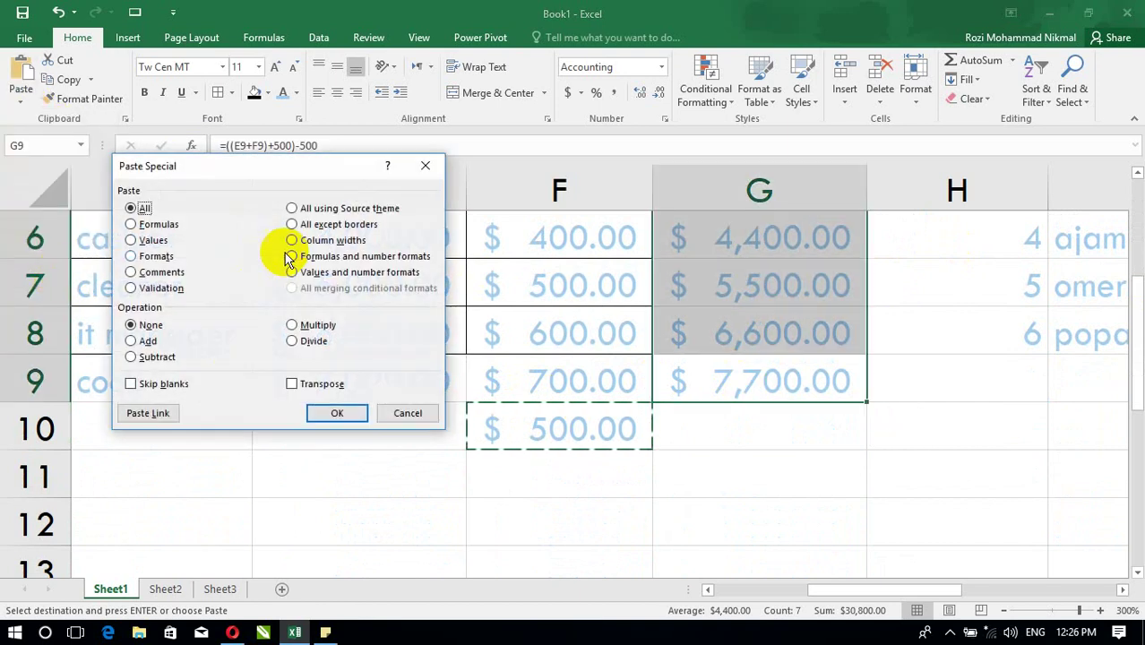
{"action": "left_click", "coordinate": [323, 333]}
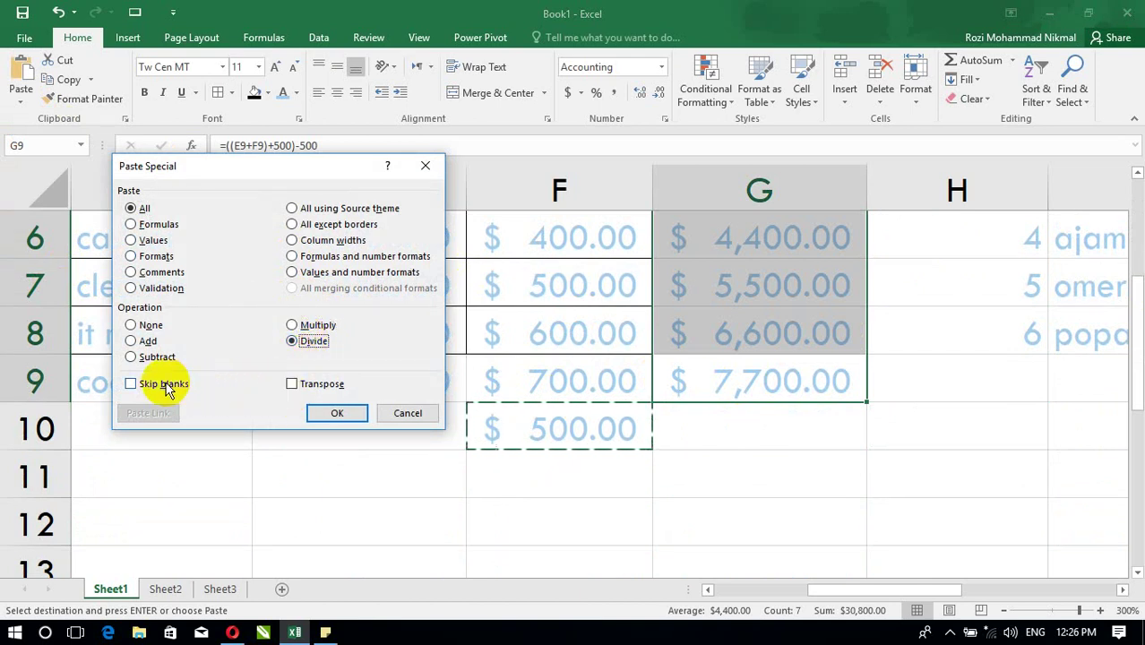
{"action": "left_click", "coordinate": [405, 413]}
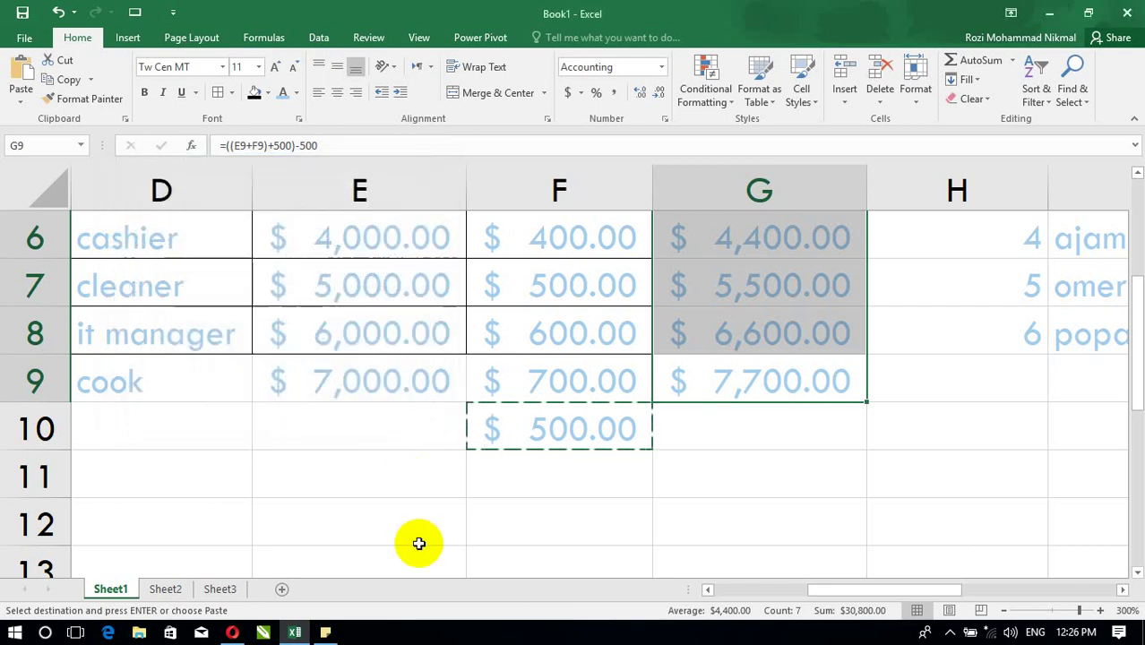
Switch to Sheet3, zoom in to 250% and select cell D5.
{"action": "left_click", "coordinate": [222, 589]}
{"action": "left_click", "coordinate": [328, 223]}
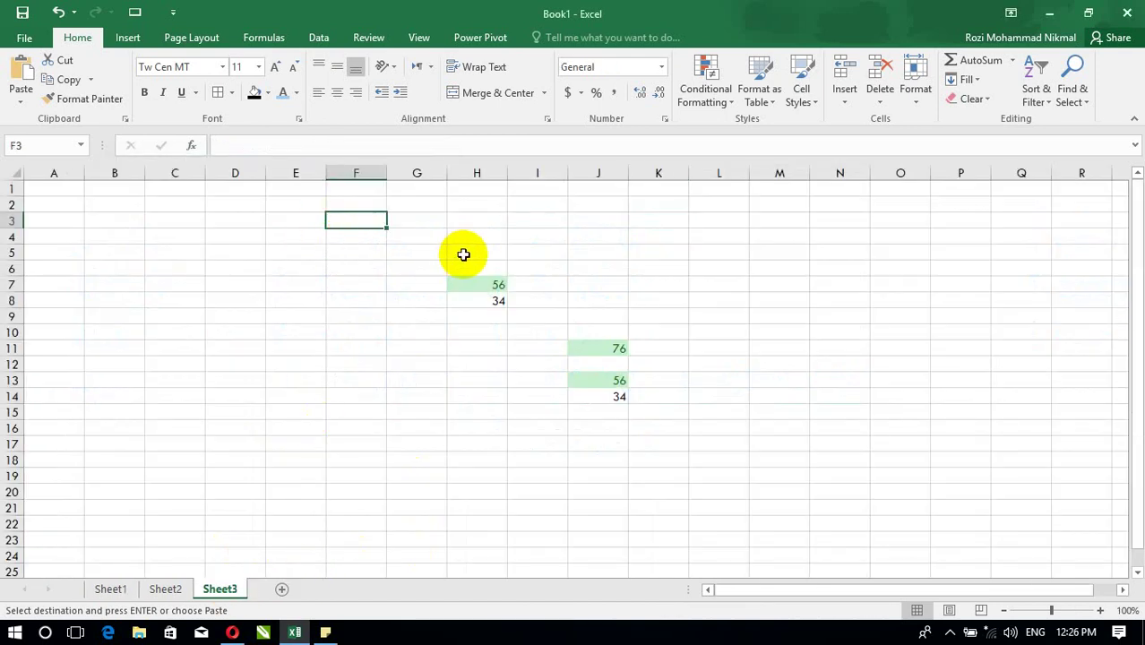
{"action": "left_click_drag", "start_coordinate": [1051, 610], "coordinate": [1071, 610]}
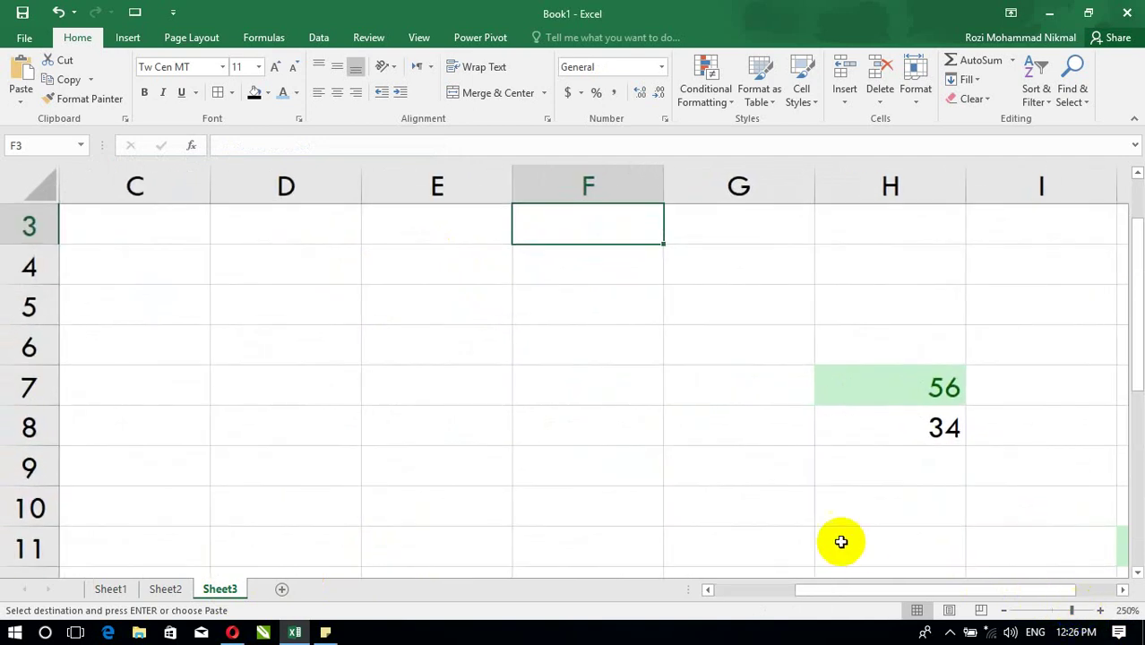
{"action": "left_click", "coordinate": [220, 289]}
{"action": "type", "text": "Kandahar"}
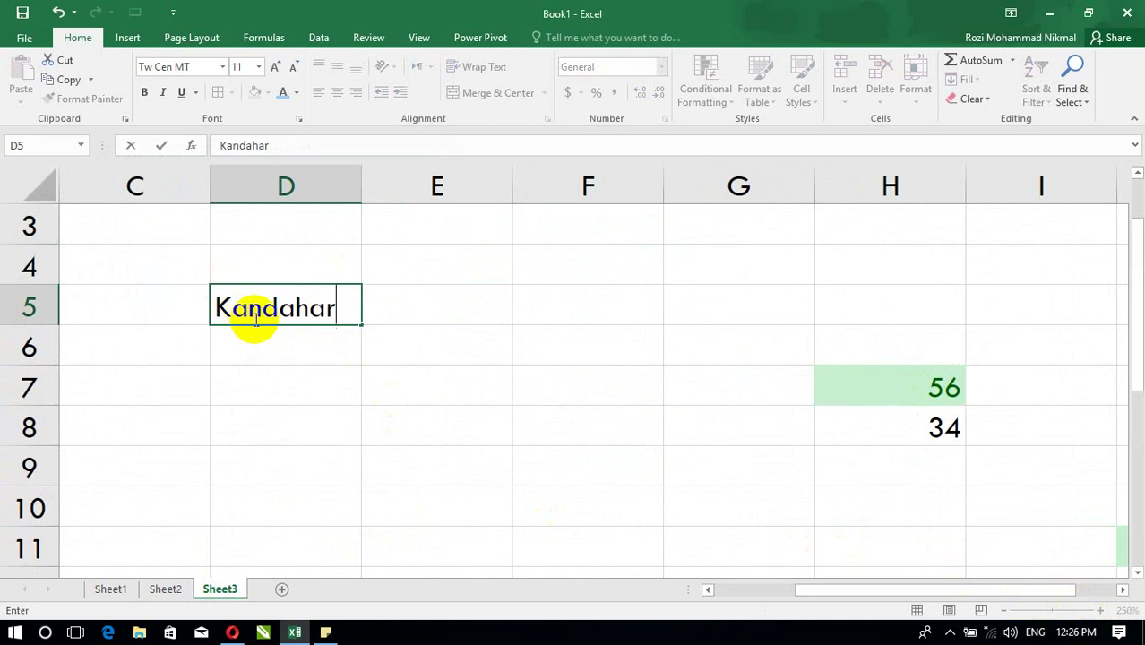
{"action": "key", "text": "BackSpace"}
{"action": "key", "text": "BackSpace"}
{"action": "key", "text": "BackSpace"}
{"action": "key", "text": "BackSpace"}
{"action": "key", "text": "BackSpace"}
{"action": "key", "text": "BackSpace"}
{"action": "key", "text": "BackSpace"}
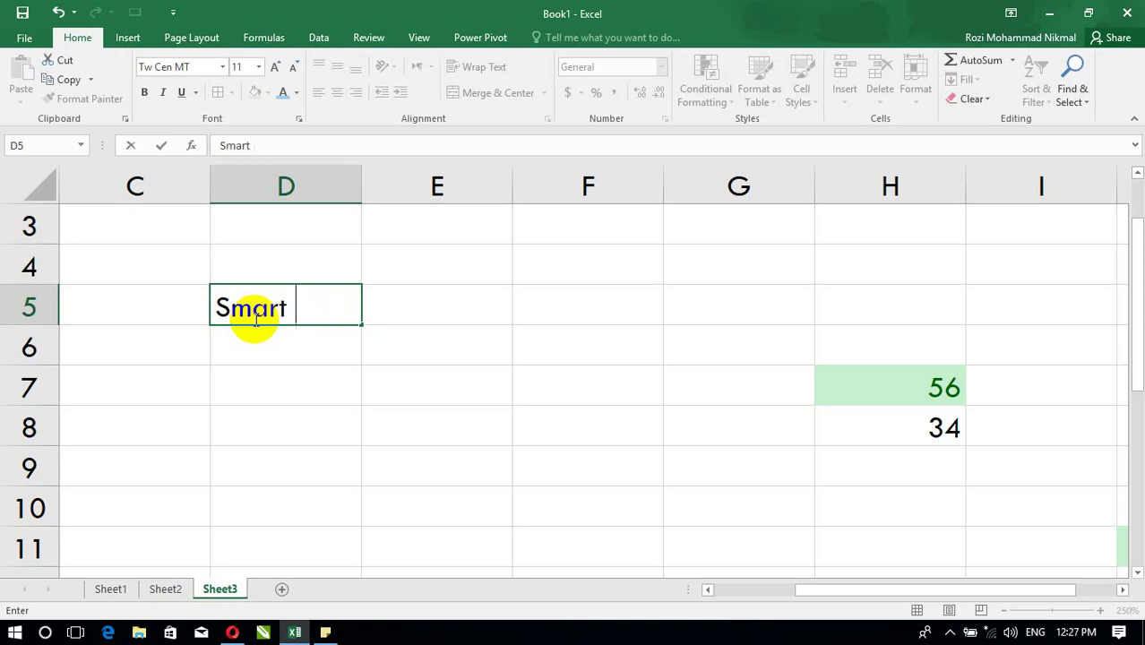
Enter Smart in cell D5, Learning in E6 and Computer in F5.
{"action": "key", "text": "Tab"}
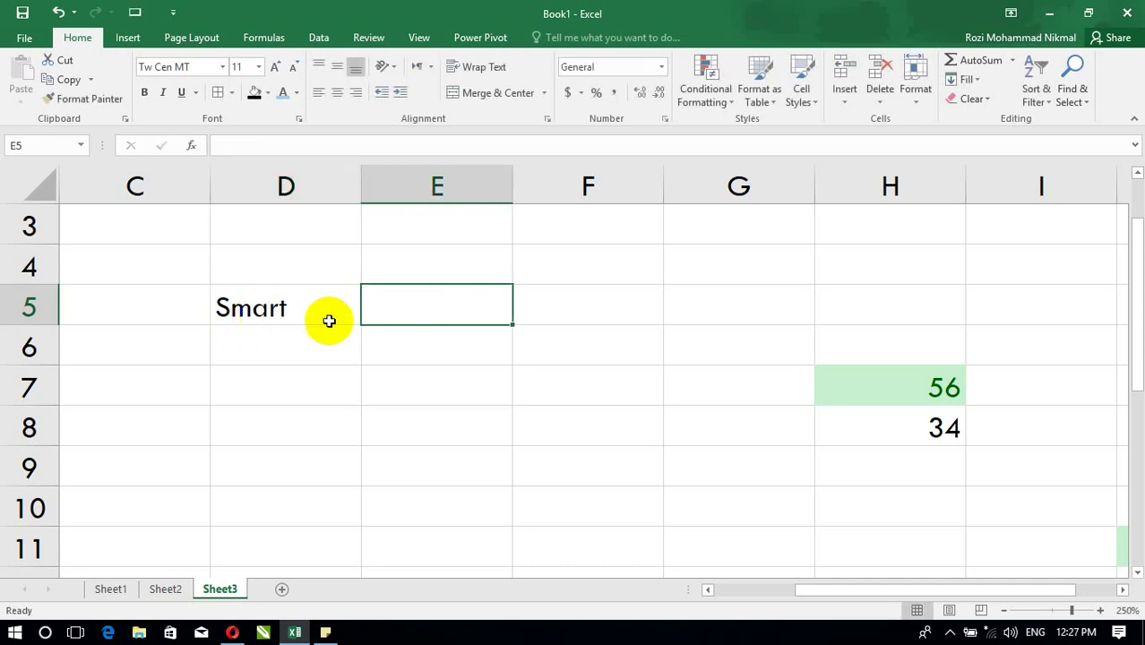
{"action": "left_click", "coordinate": [431, 352]}
{"action": "type", "text": "Lear"}
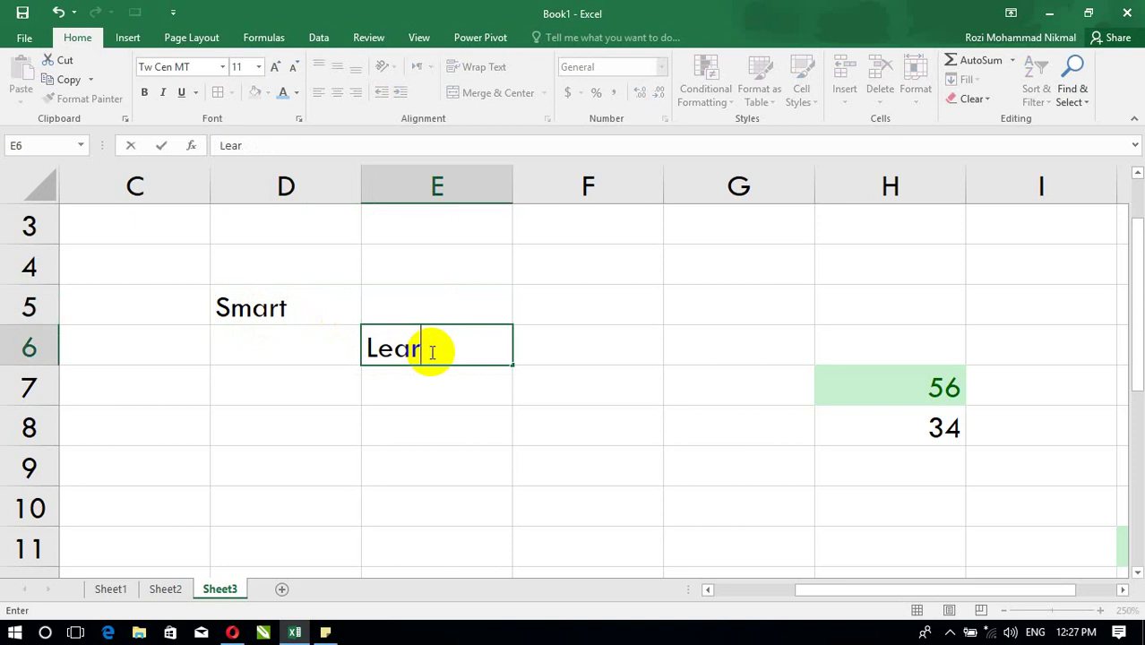
{"action": "type", "text": "ning"}
{"action": "key", "text": "Tab"}
{"action": "left_click", "coordinate": [565, 291]}
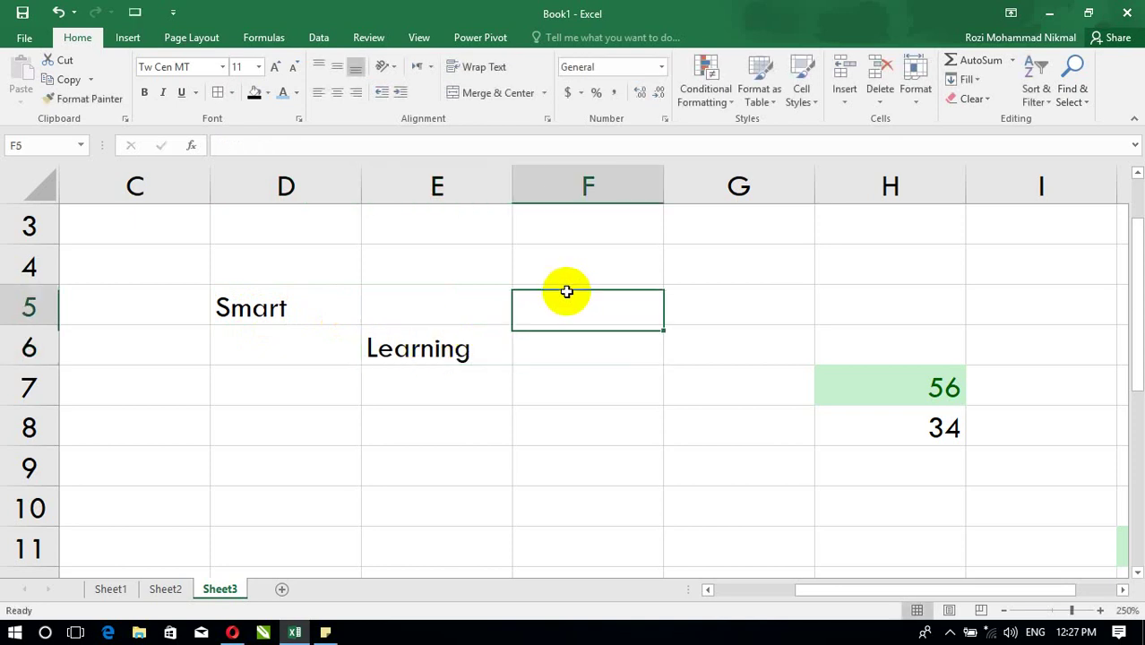
{"action": "type", "text": "Computer"}
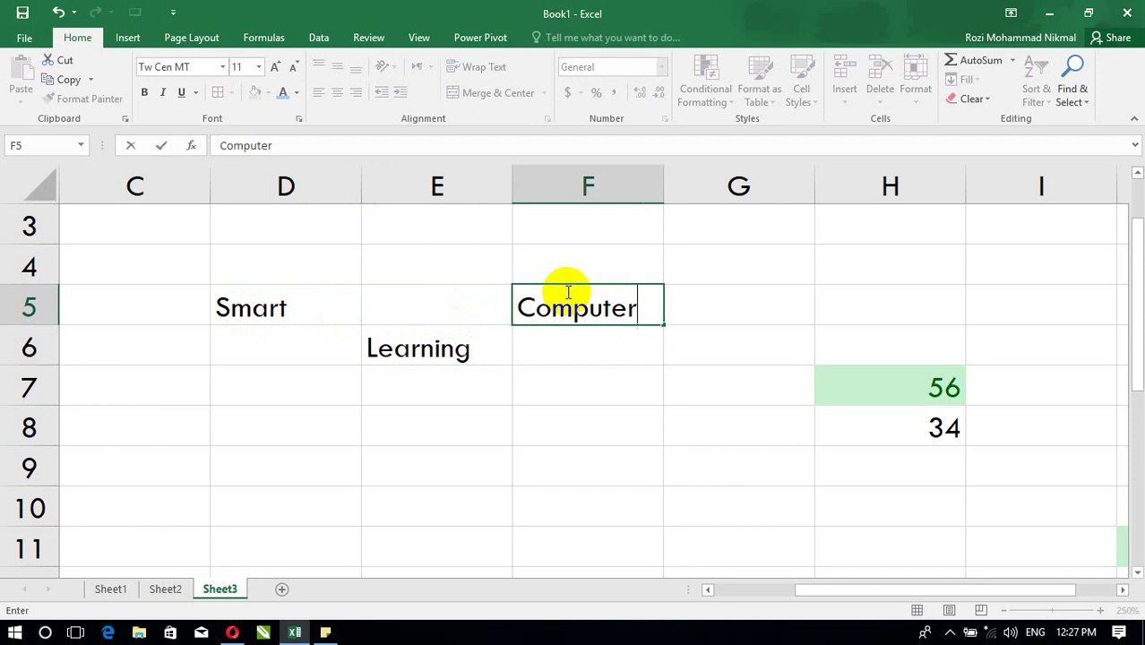
{"action": "left_click", "coordinate": [383, 391]}
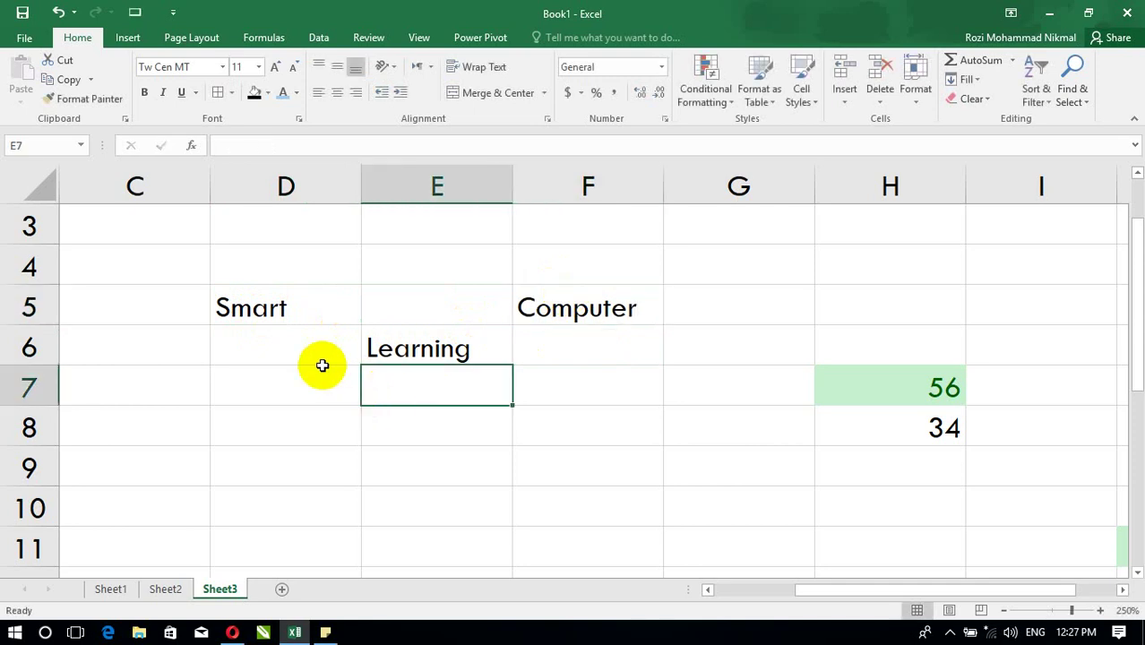
Copy D5:F5, try a plain paste at D6 and undo that paste.
{"action": "left_click_drag", "start_coordinate": [278, 299], "coordinate": [562, 305]}
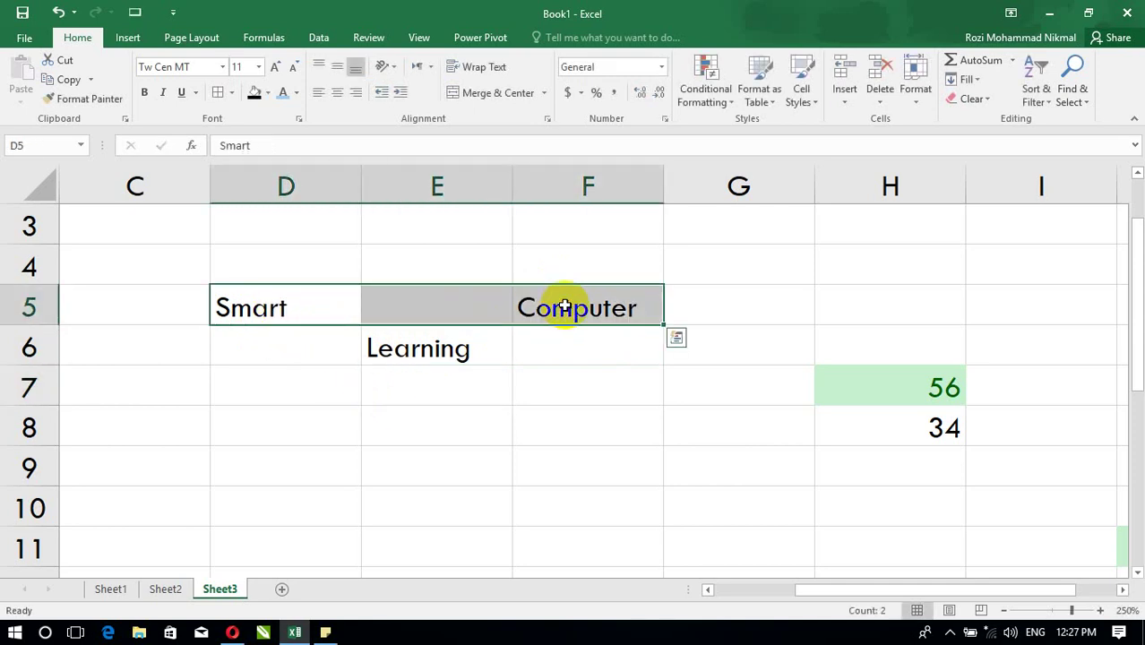
{"action": "key", "text": "ctrl+c"}
{"action": "left_click", "coordinate": [302, 350]}
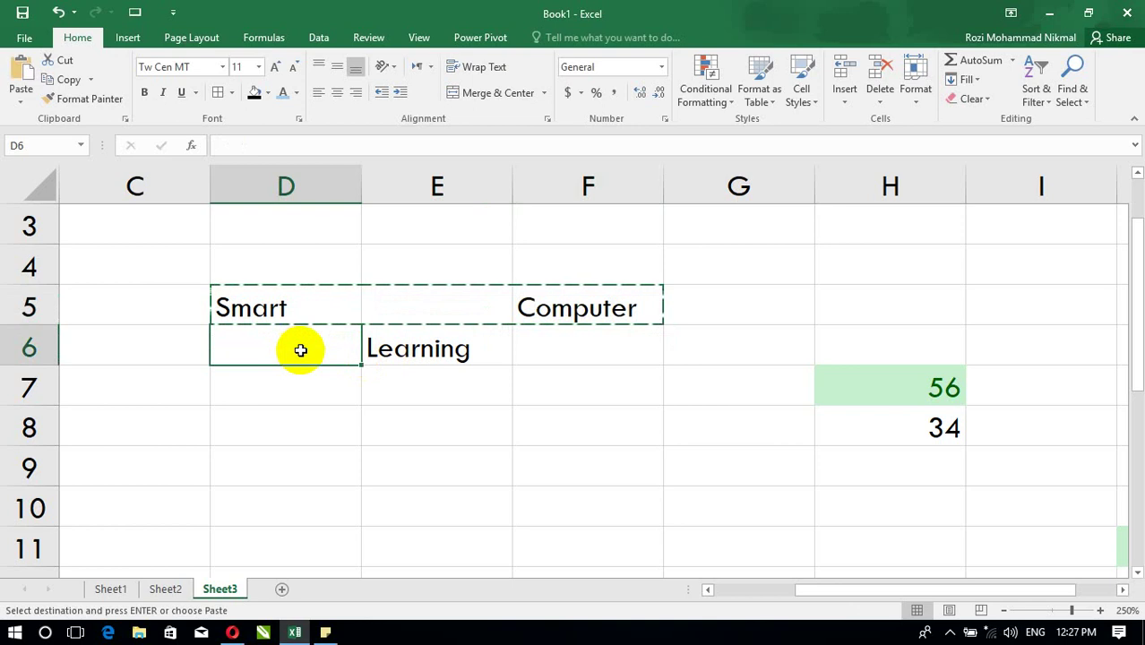
{"action": "key", "text": "ctrl+v"}
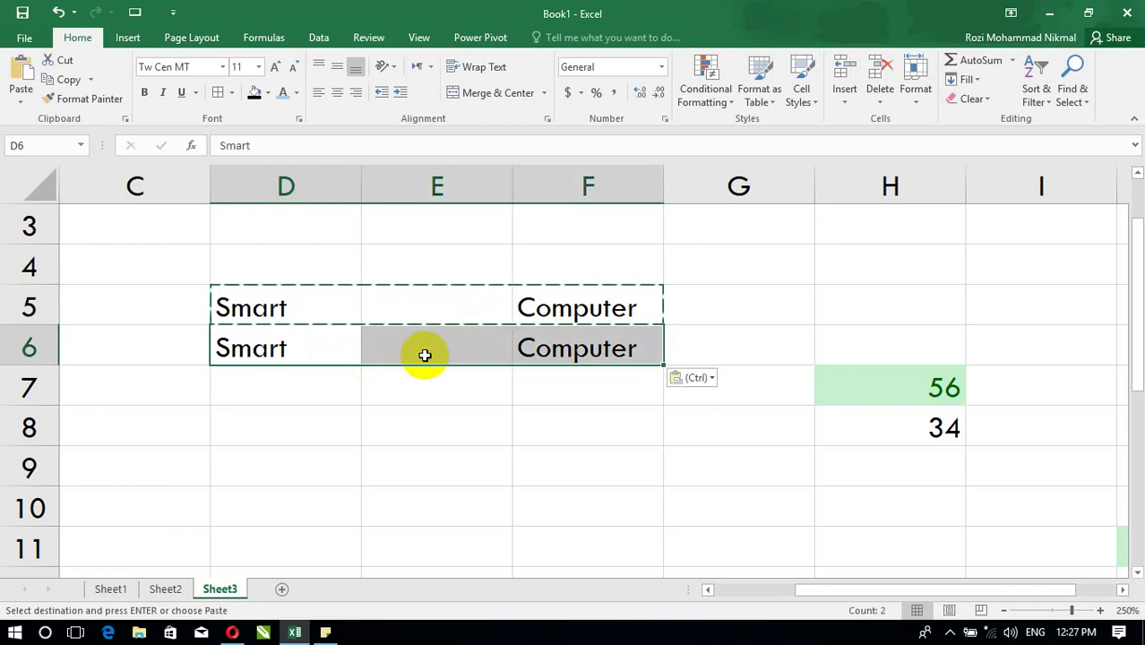
{"action": "key", "text": "ctrl+z"}
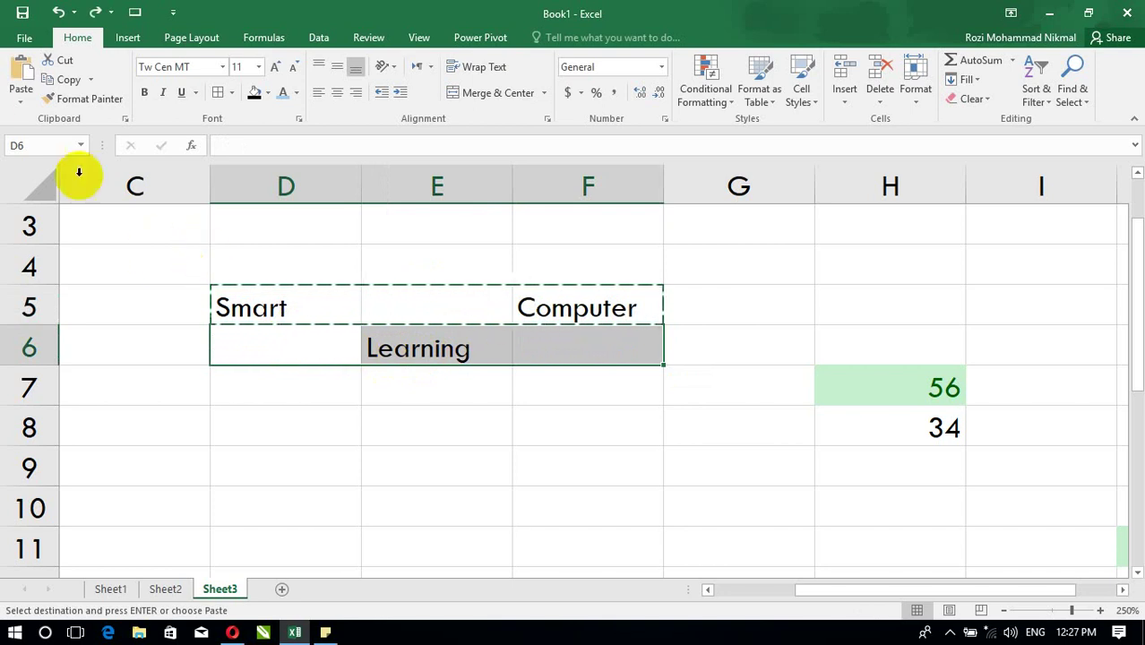
Paste the copied D5:F5 cells onto D6:F6 using Paste Special with Skip blanks enabled.
{"action": "left_click", "coordinate": [21, 101]}
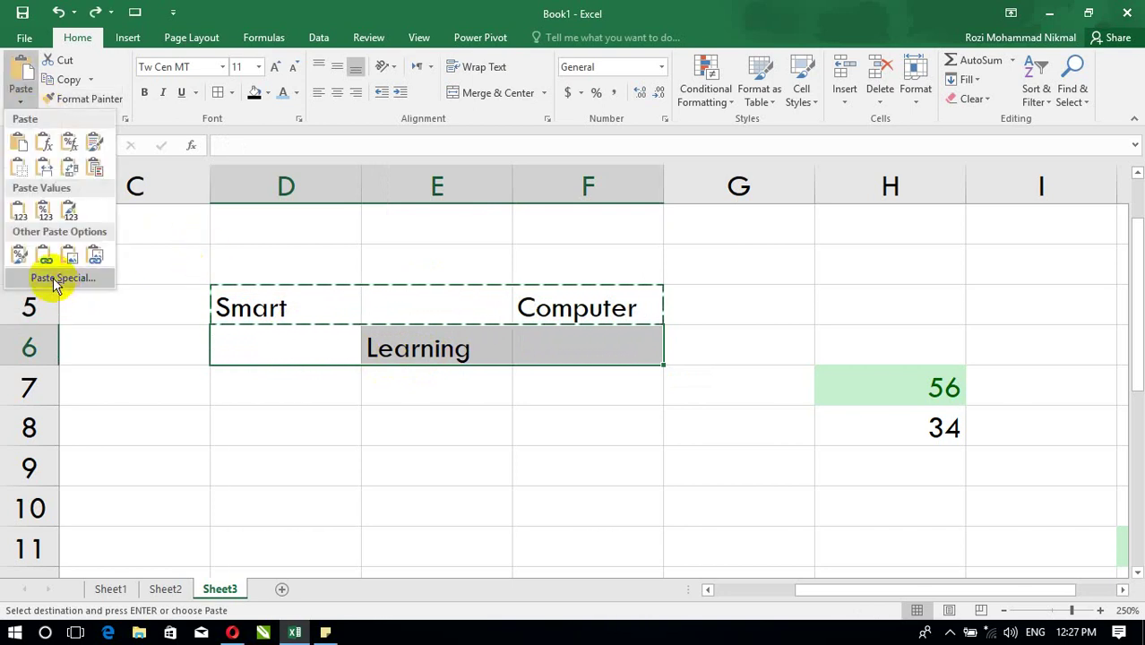
{"action": "left_click", "coordinate": [56, 280]}
{"action": "left_click", "coordinate": [155, 388]}
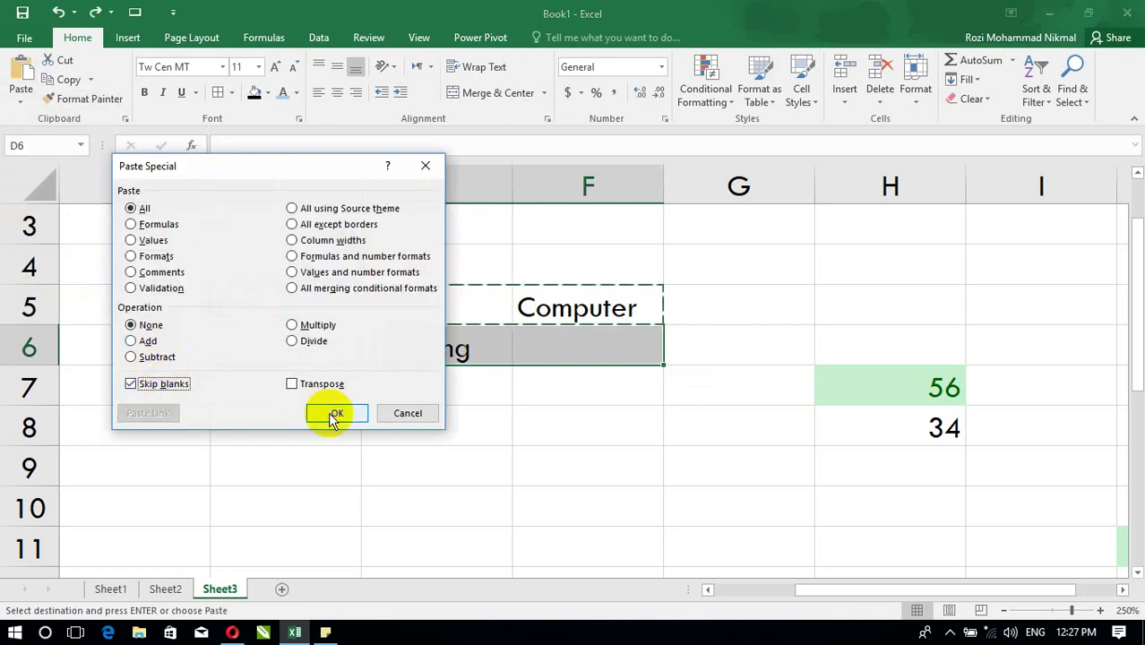
{"action": "left_click", "coordinate": [332, 413]}
{"action": "left_click", "coordinate": [455, 399]}
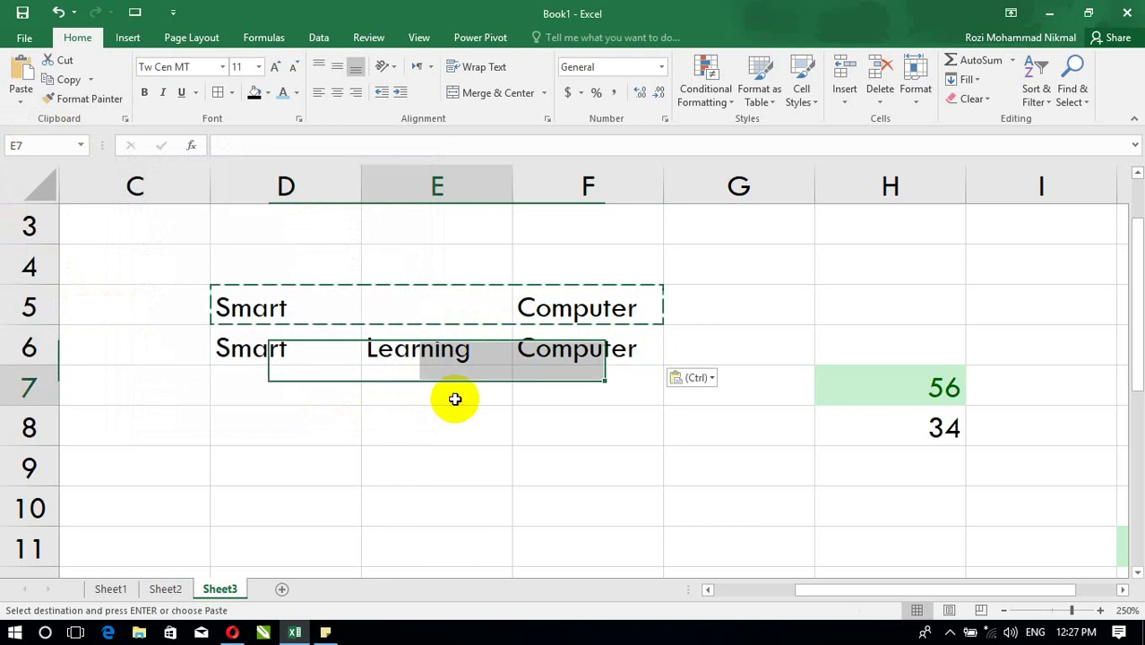
Check the pasted cells D6:F6 and review the Paste Special options without applying any.
{"action": "left_click", "coordinate": [548, 352]}
{"action": "left_click", "coordinate": [345, 360]}
{"action": "left_click", "coordinate": [442, 353]}
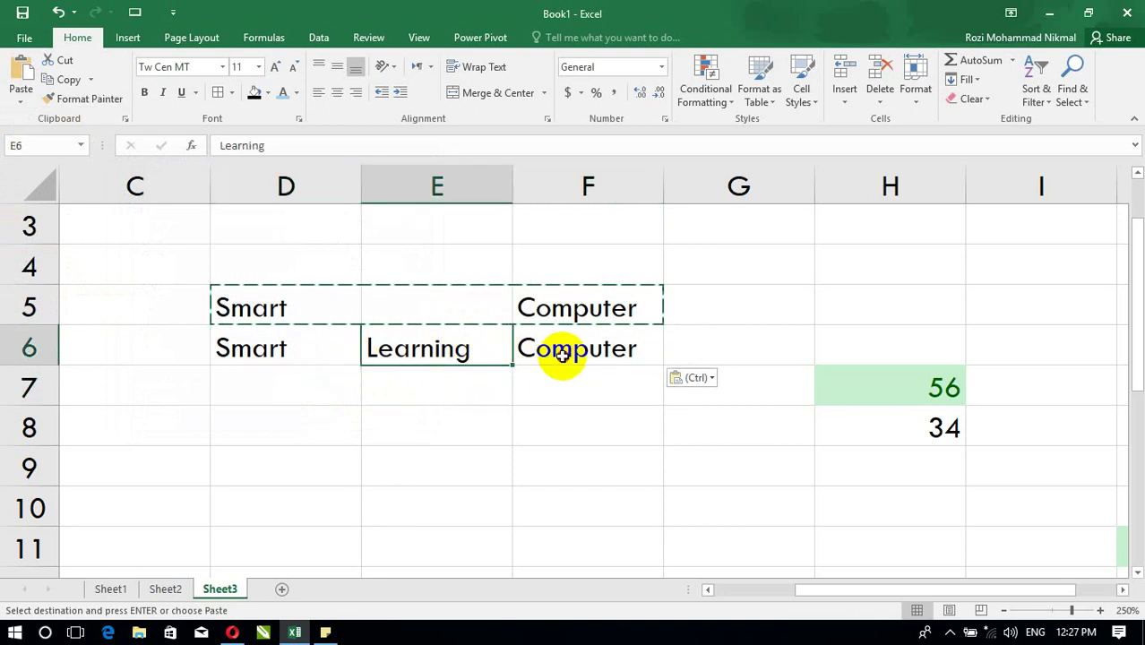
{"action": "left_click", "coordinate": [558, 357]}
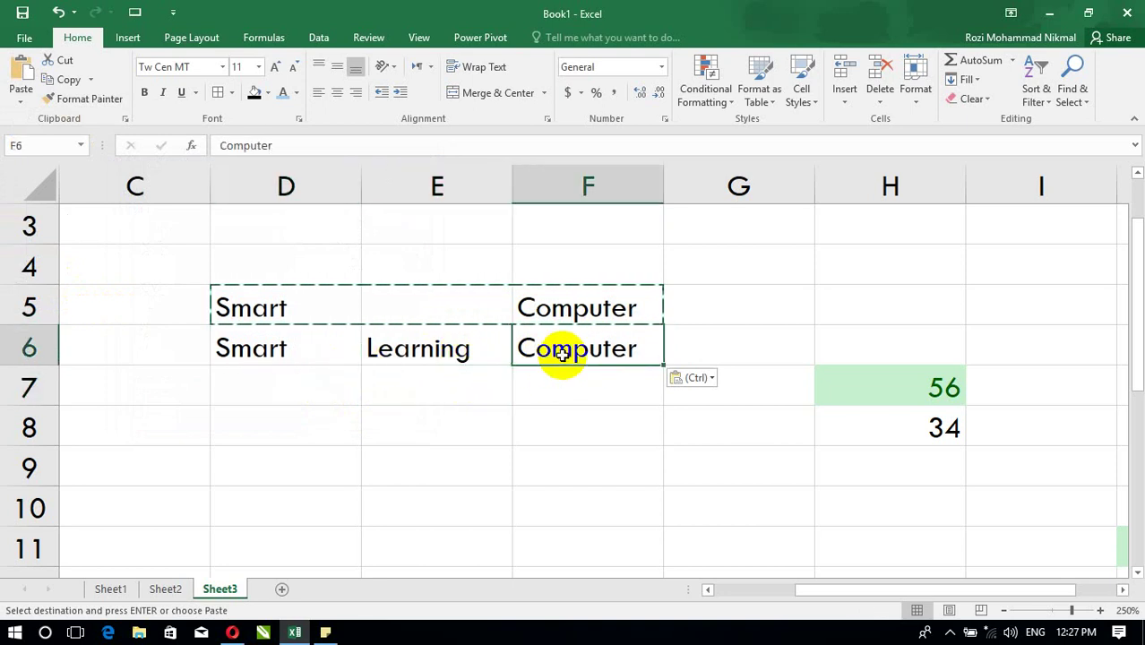
{"action": "left_click", "coordinate": [20, 95]}
{"action": "left_click", "coordinate": [58, 278]}
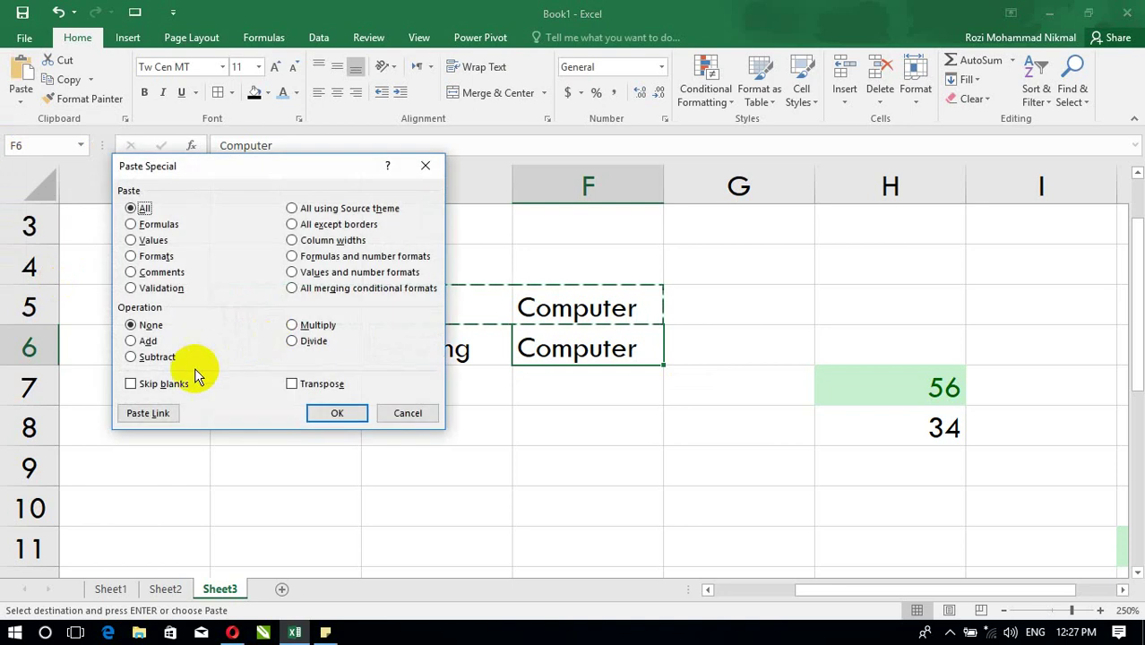
{"action": "left_click", "coordinate": [414, 413]}
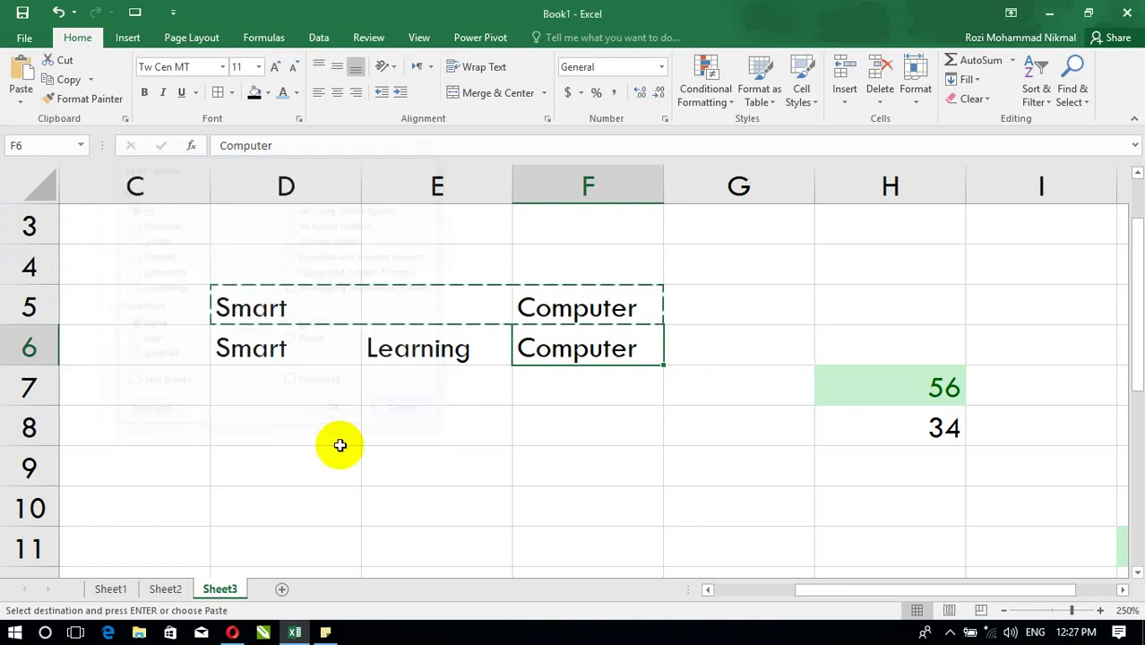
Add a new worksheet and zoom in to 226%.
{"action": "left_click", "coordinate": [282, 589]}
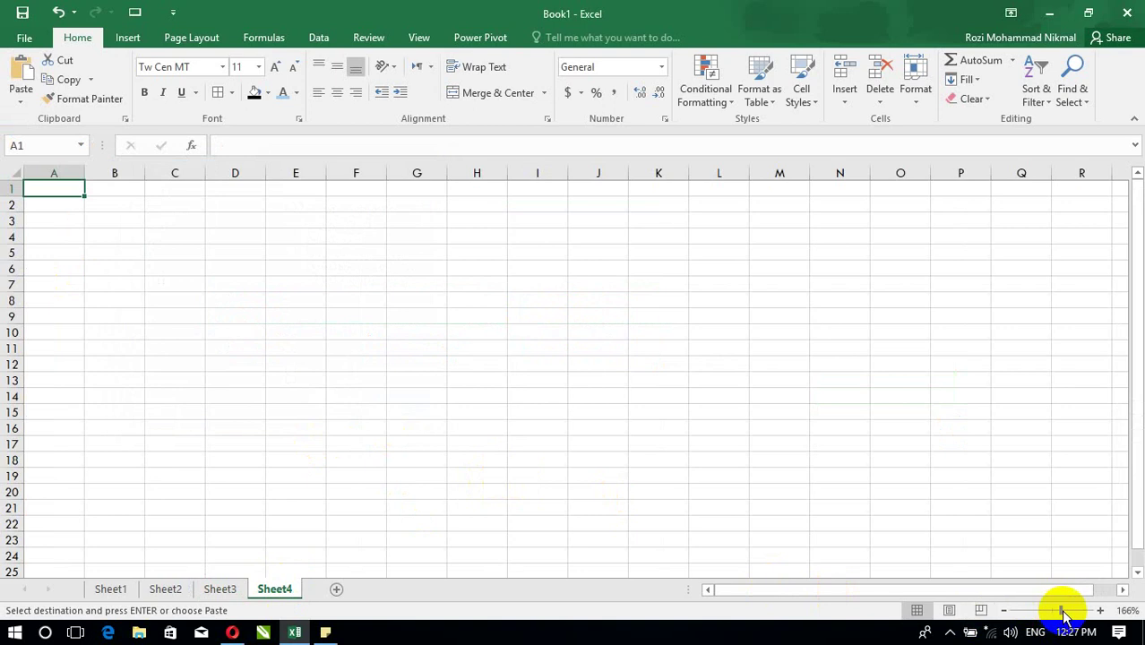
{"action": "left_click_drag", "start_coordinate": [1064, 614], "coordinate": [1068, 610]}
{"action": "left_click_drag", "start_coordinate": [792, 231], "coordinate": [784, 242]}
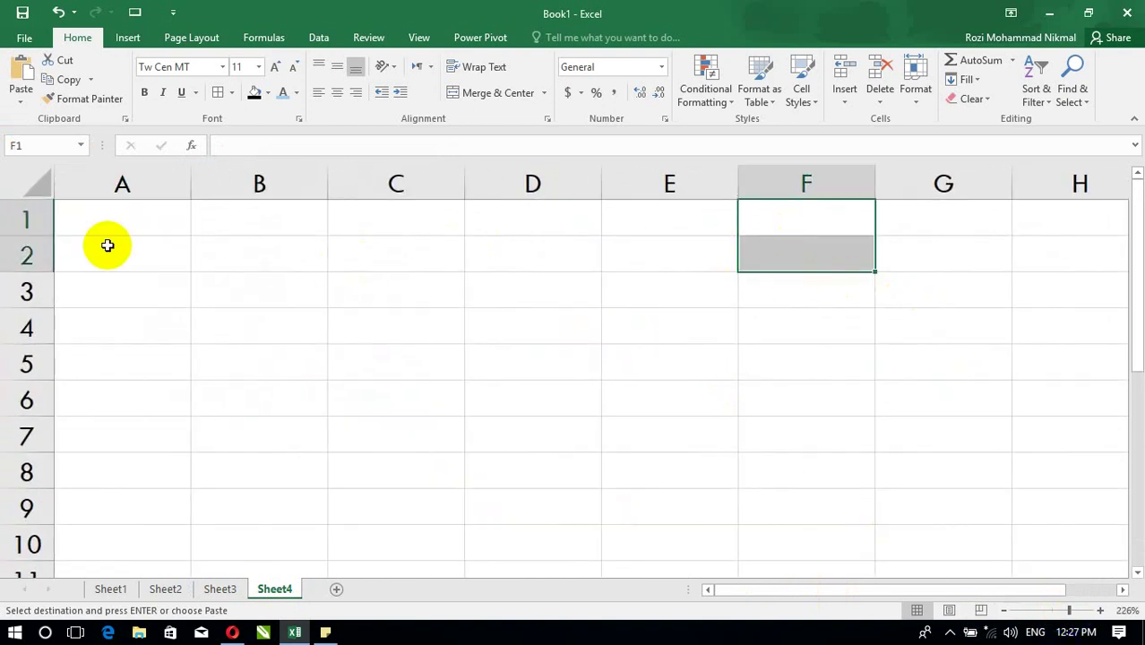
Enter jan in cell A3 and autofill the month series down to A10.
{"action": "left_click", "coordinate": [118, 286]}
{"action": "type", "text": "jan"}
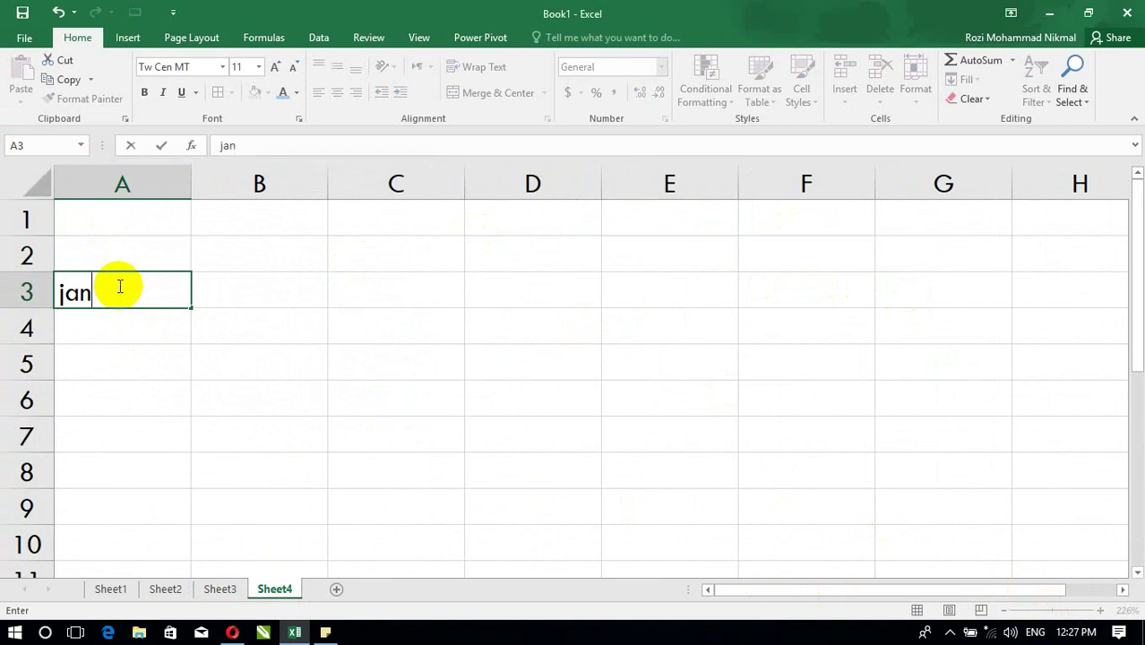
{"action": "key", "text": "Return"}
{"action": "left_click", "coordinate": [148, 296]}
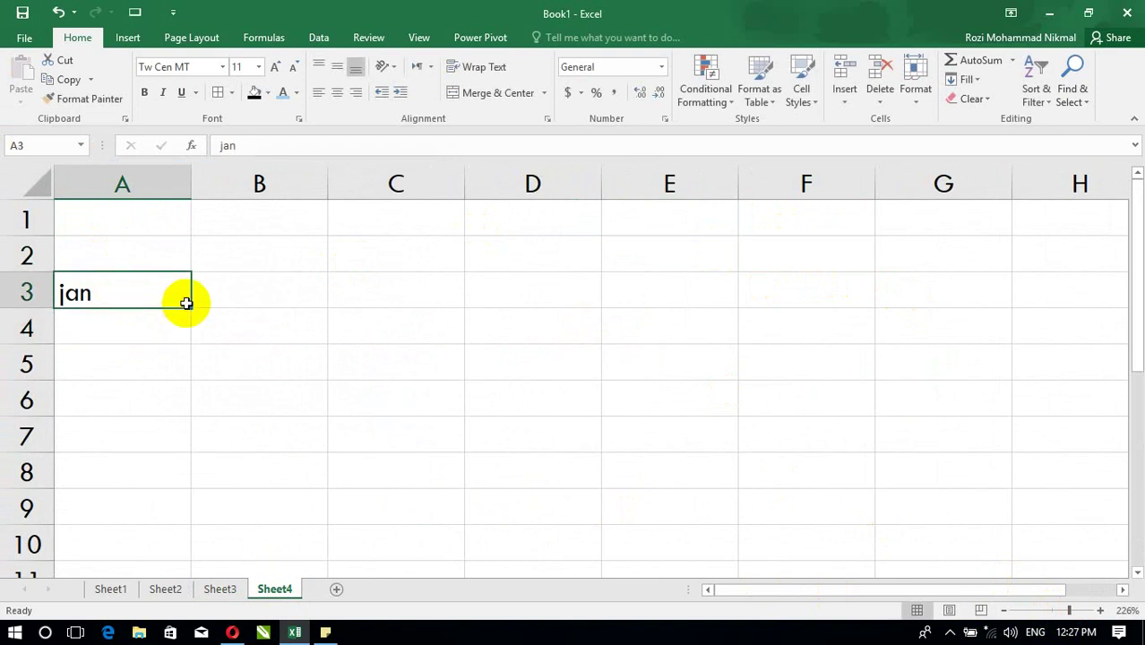
{"action": "left_click_drag", "start_coordinate": [191, 305], "coordinate": [148, 551]}
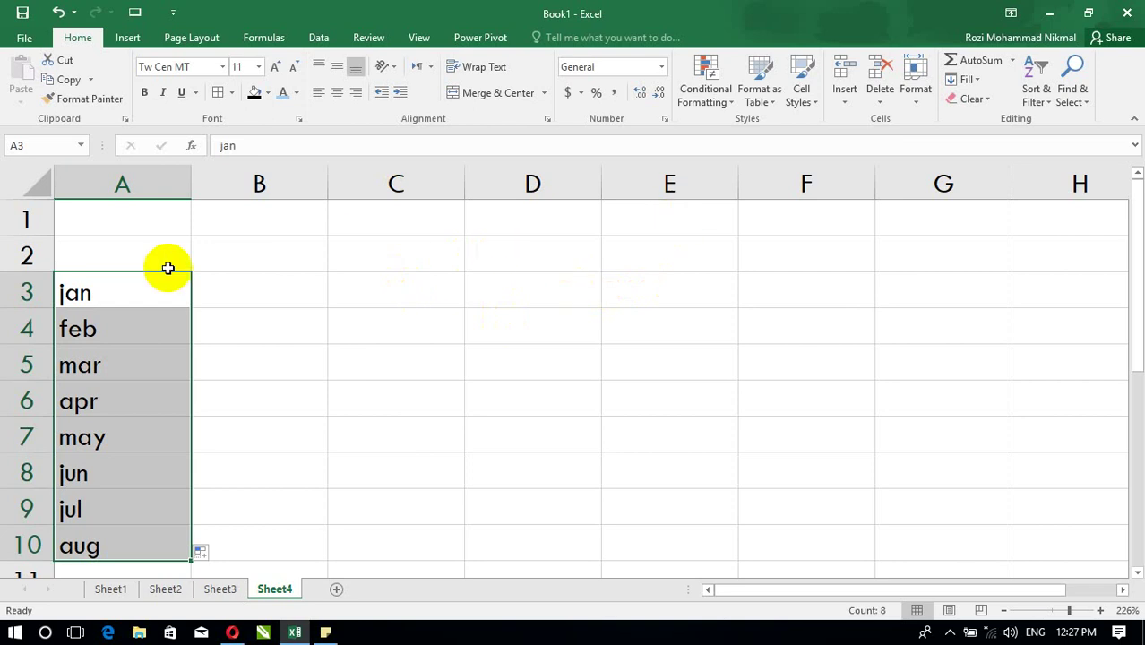
Copy the months in A3:A10 and paste them across row 3 from B3 using Paste Special with Transpose.
{"action": "key", "text": "ctrl+c"}
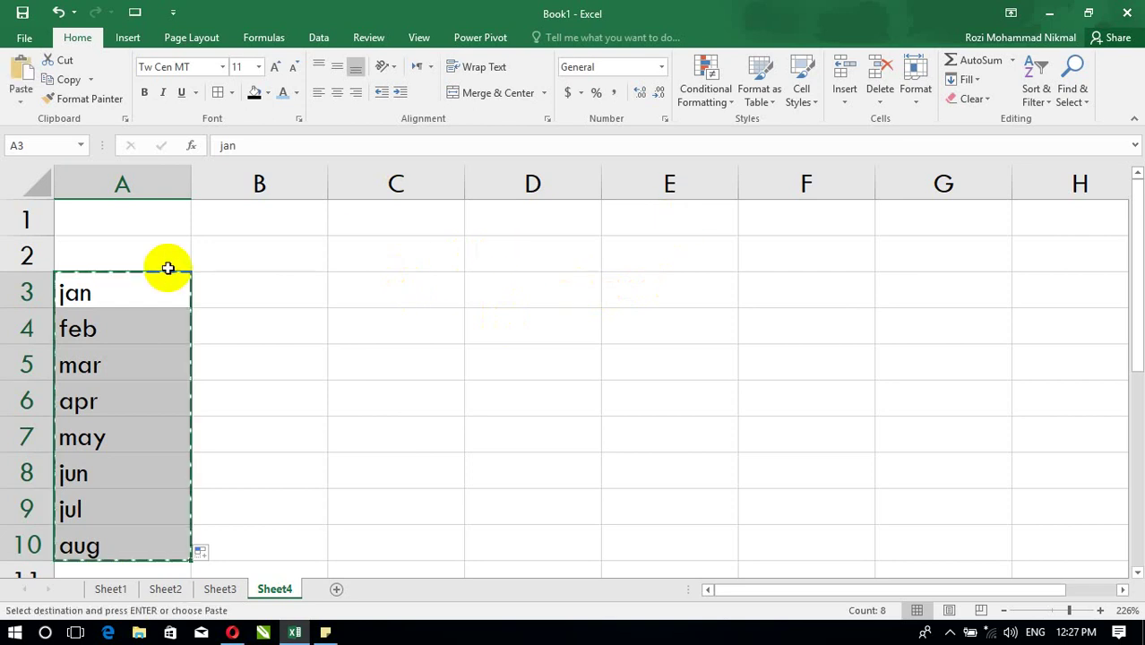
{"action": "left_click", "coordinate": [275, 295]}
{"action": "left_click_drag", "start_coordinate": [288, 289], "coordinate": [1039, 292]}
{"action": "left_click", "coordinate": [20, 94]}
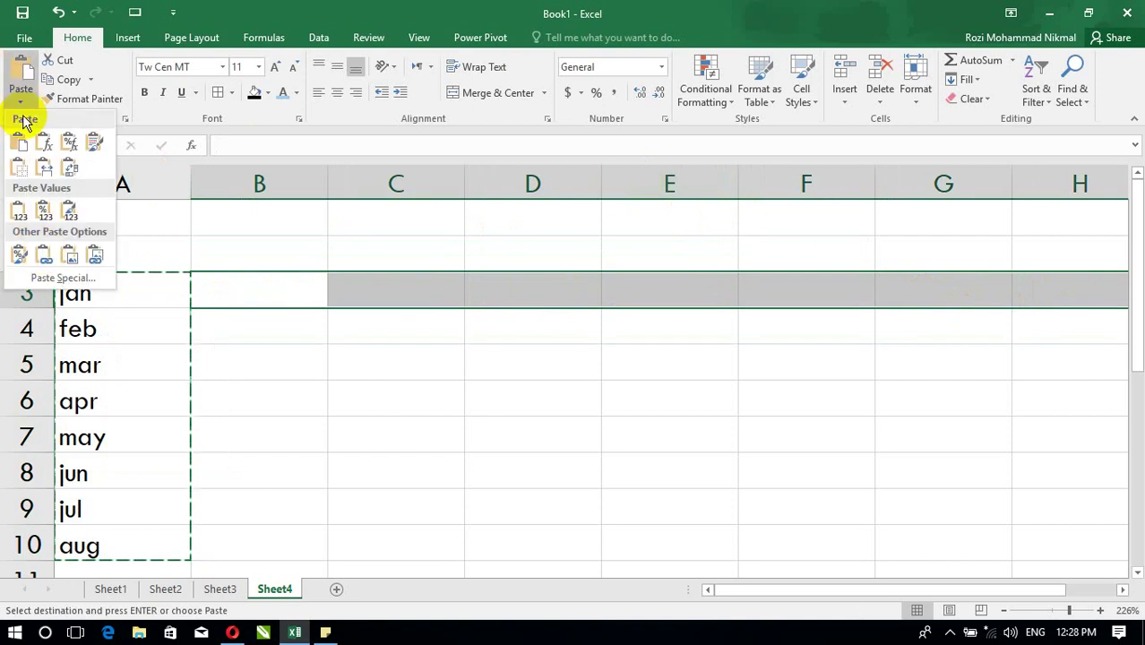
{"action": "left_click", "coordinate": [56, 278]}
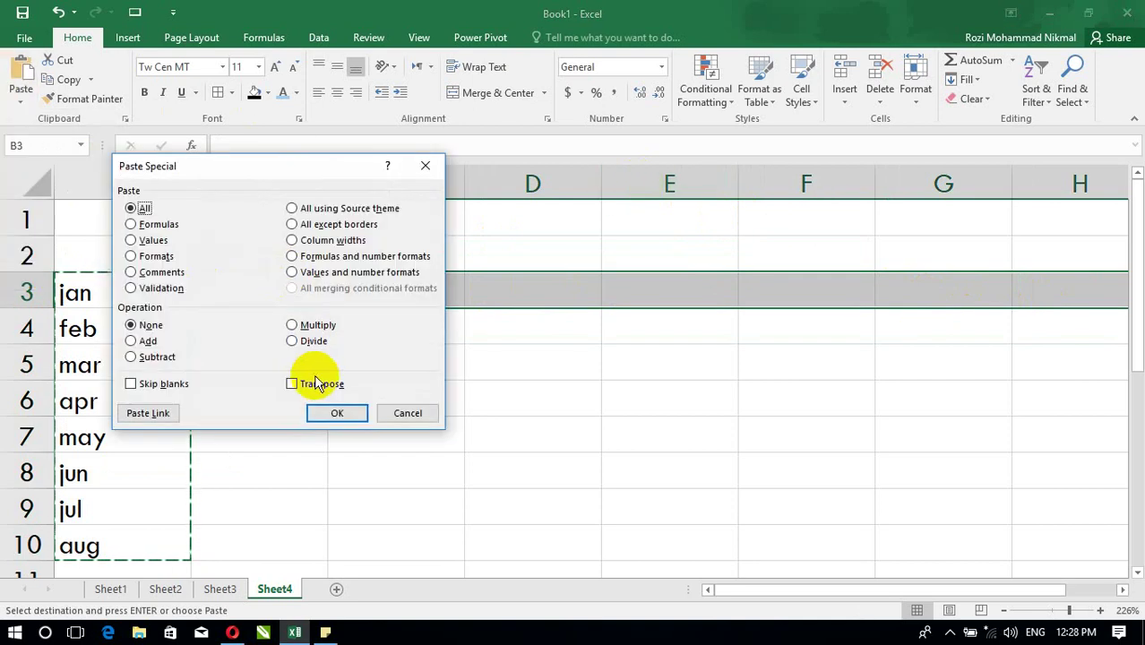
{"action": "left_click", "coordinate": [314, 386]}
{"action": "left_click", "coordinate": [338, 413]}
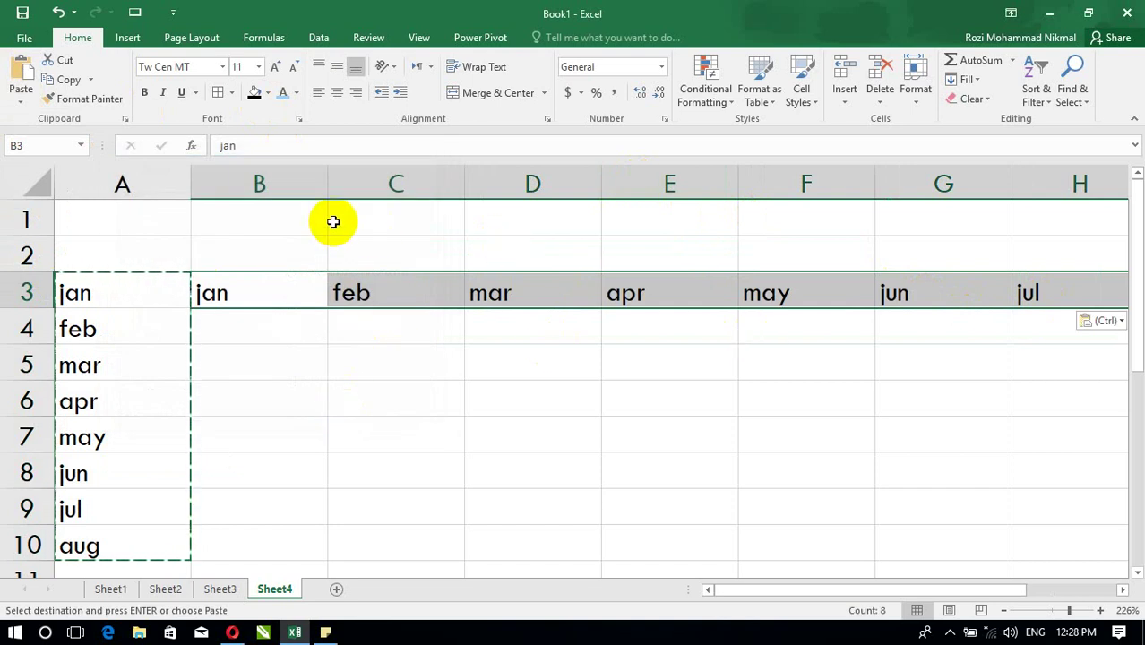
{"action": "left_click", "coordinate": [20, 99]}
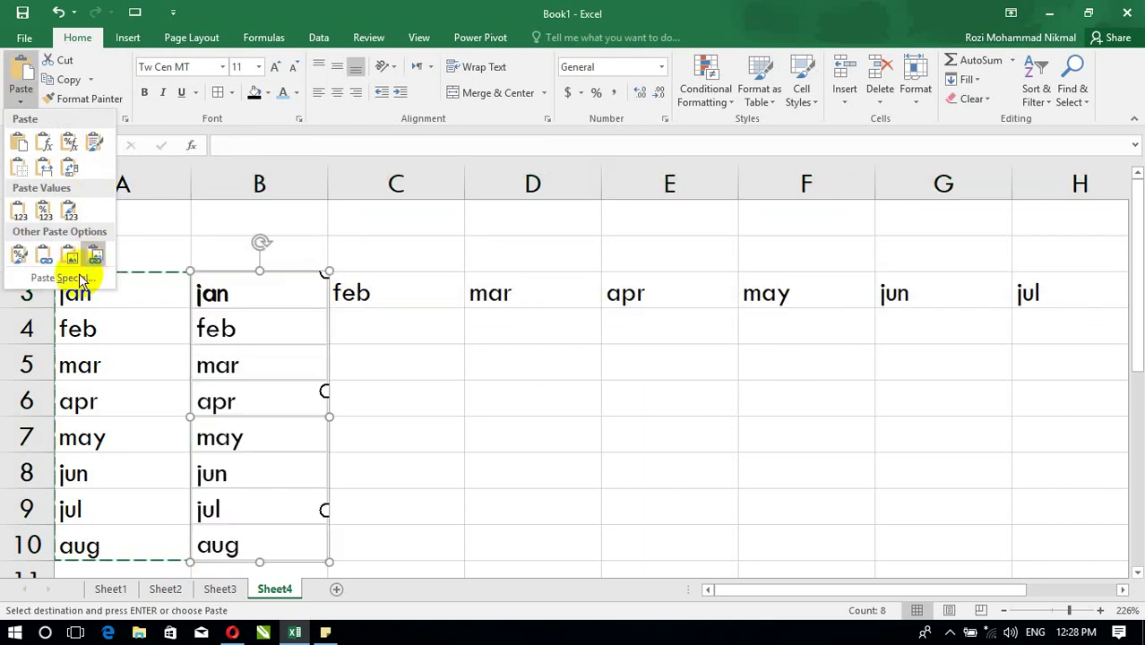
{"action": "left_click", "coordinate": [75, 278]}
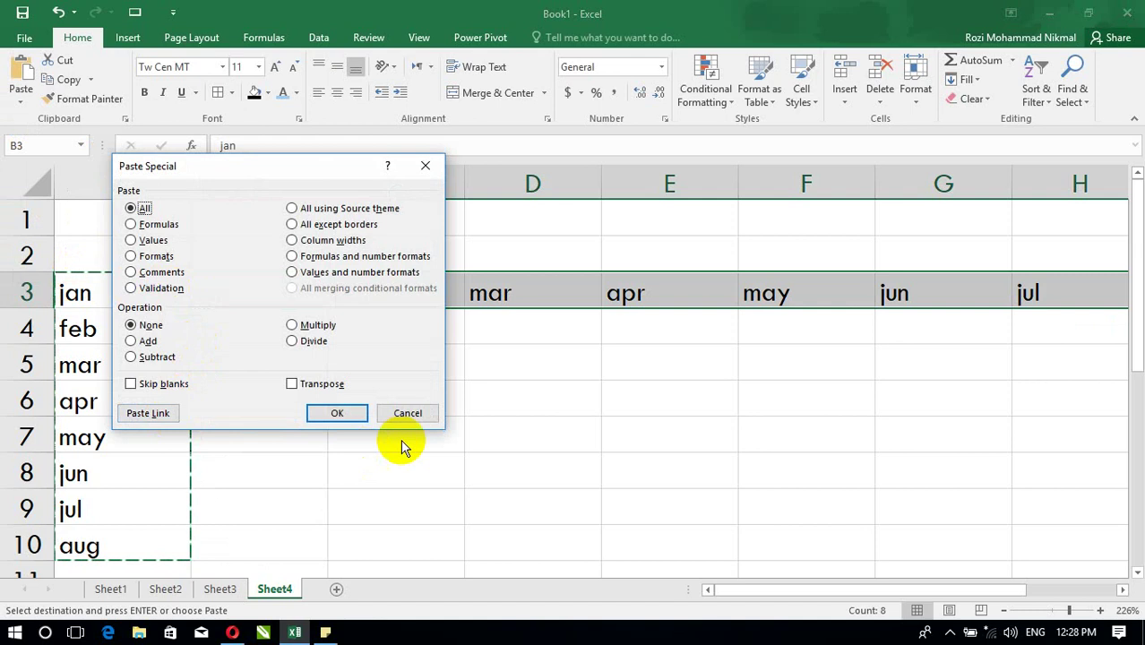
{"action": "left_click", "coordinate": [408, 414]}
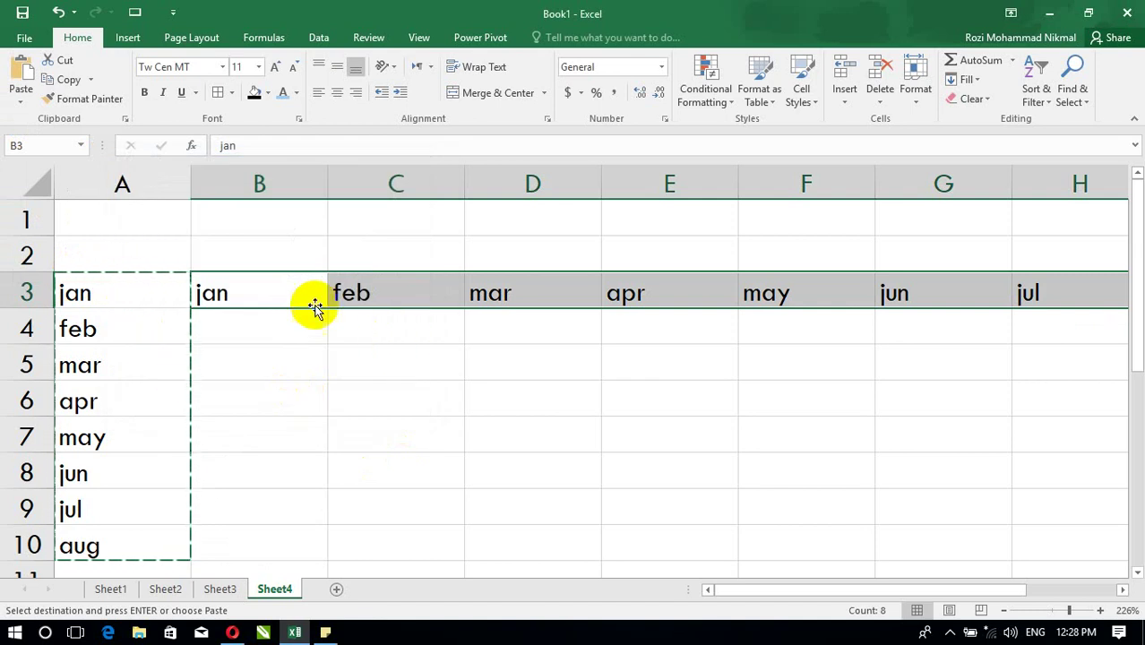
Paste the copied A3:A10 months at cell D5 as linked cells using Paste Link.
{"action": "left_click", "coordinate": [529, 363]}
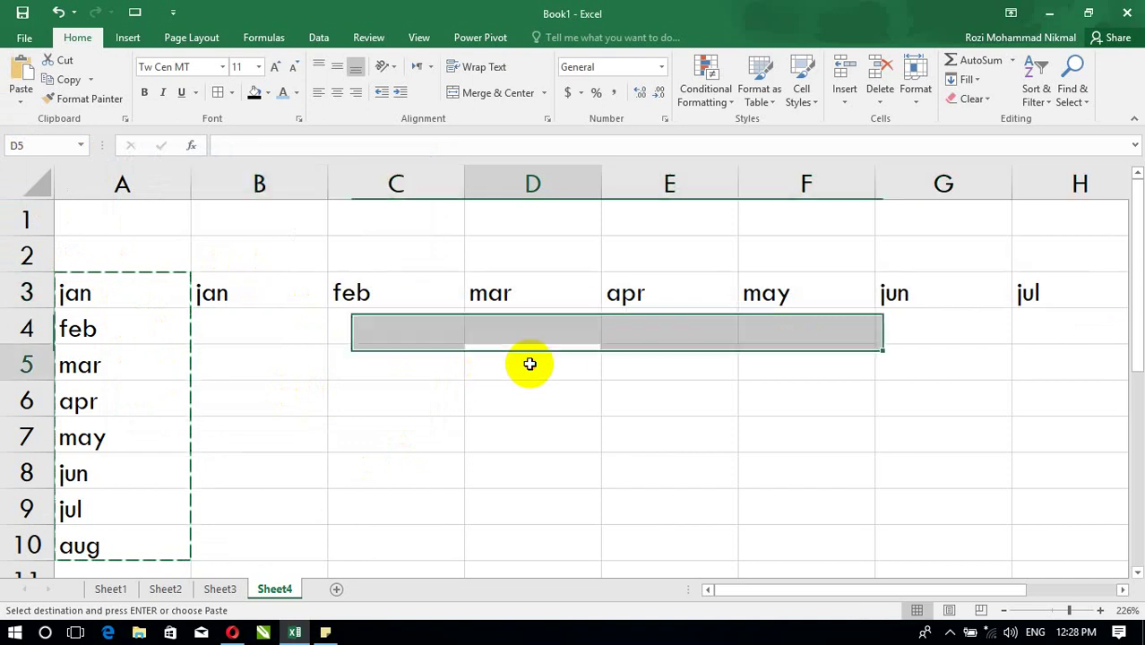
{"action": "left_click", "coordinate": [20, 100]}
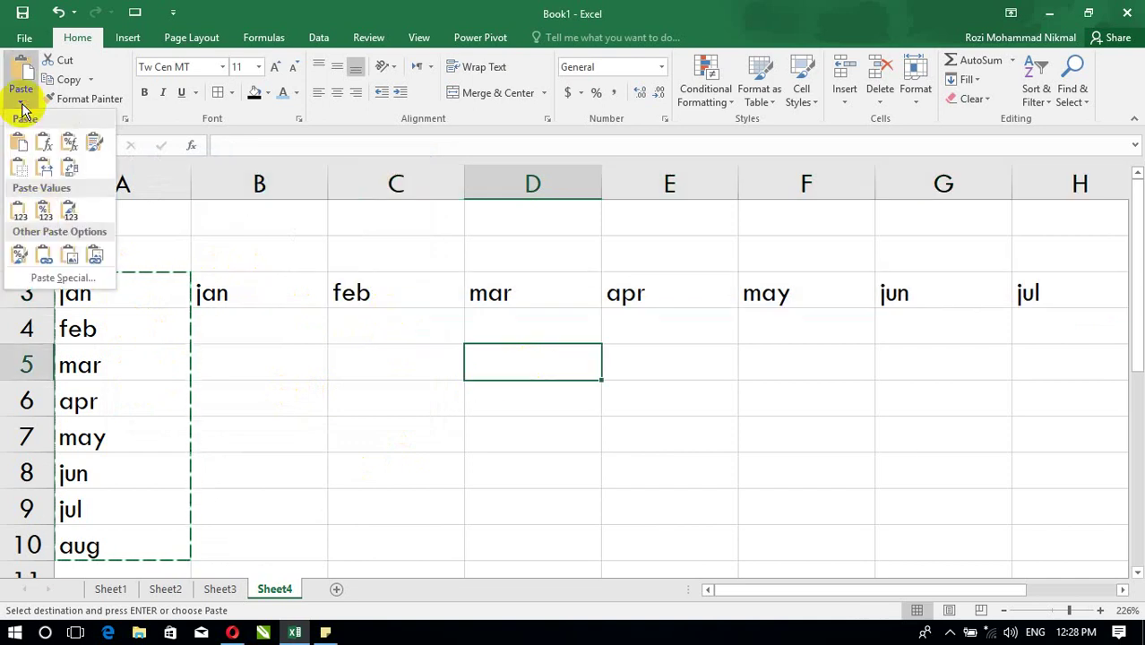
{"action": "left_click", "coordinate": [55, 277]}
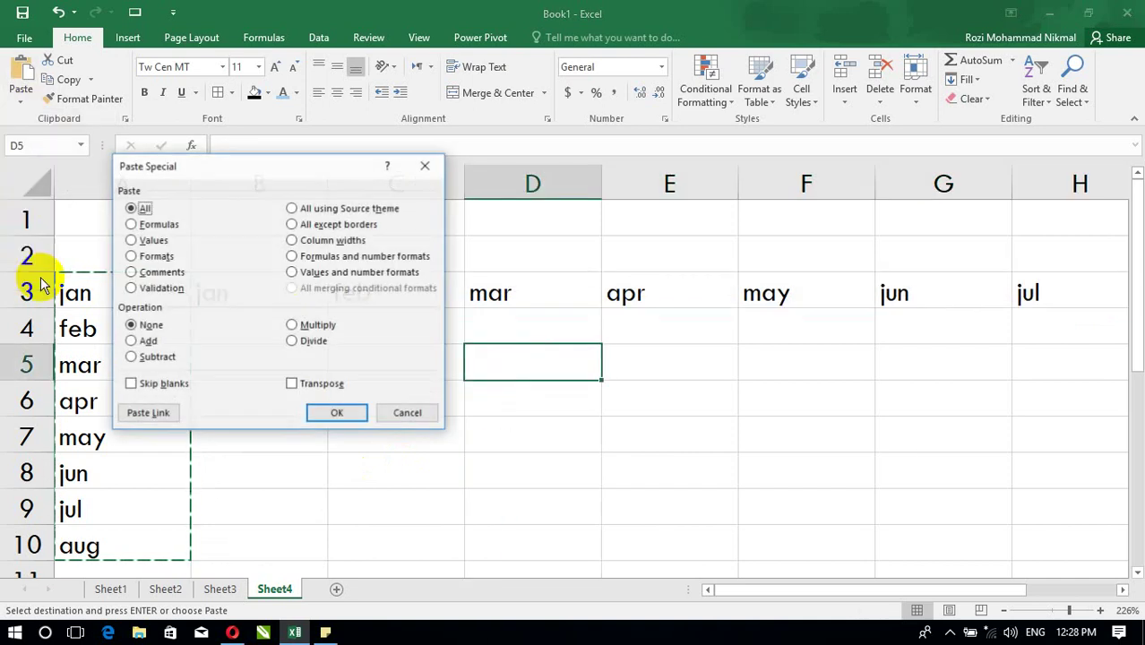
{"action": "left_click", "coordinate": [157, 414]}
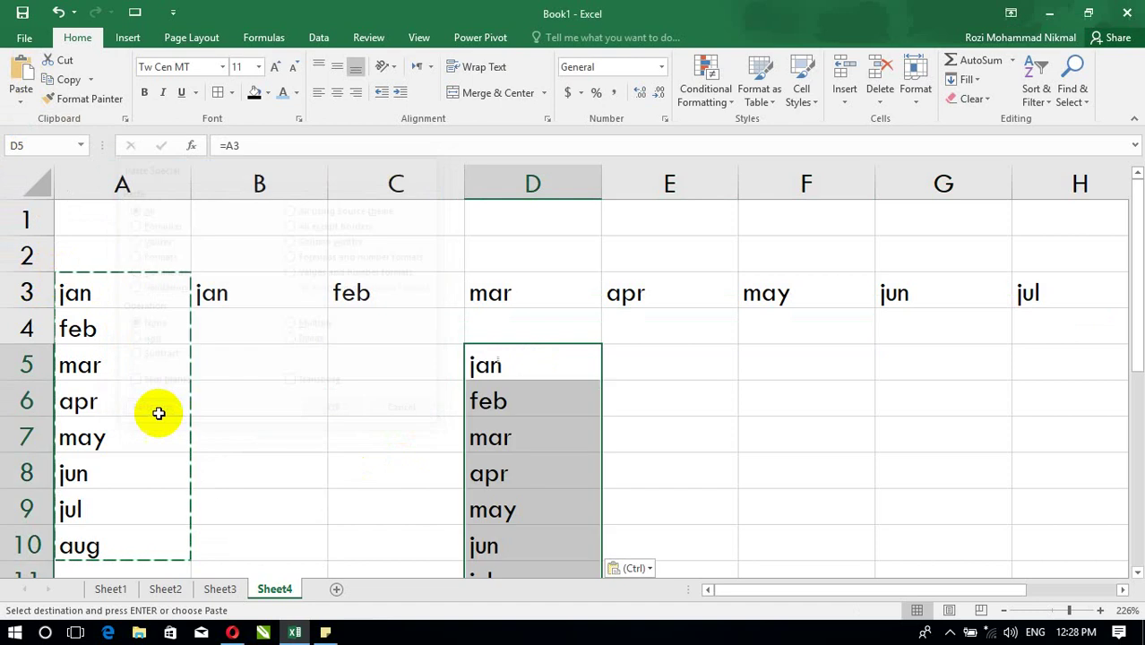
Change A5 to march and A6 to 3000, and check the linked cells in column D.
{"action": "left_click", "coordinate": [118, 369]}
{"action": "type", "text": "ma"}
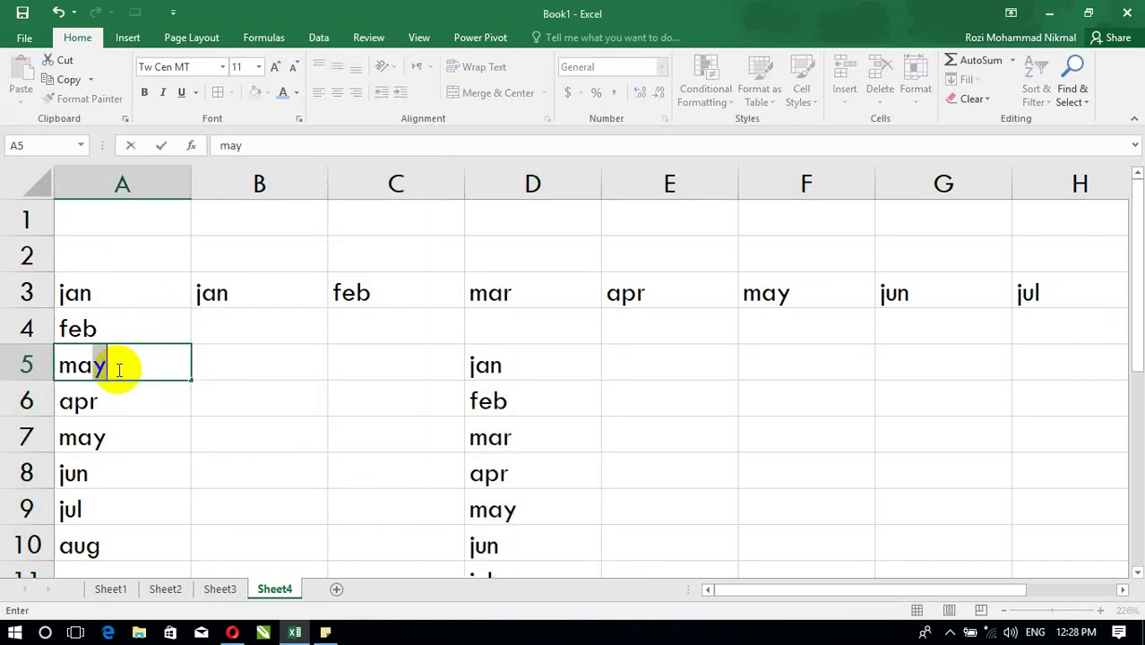
{"action": "type", "text": "rch"}
{"action": "key", "text": "Return"}
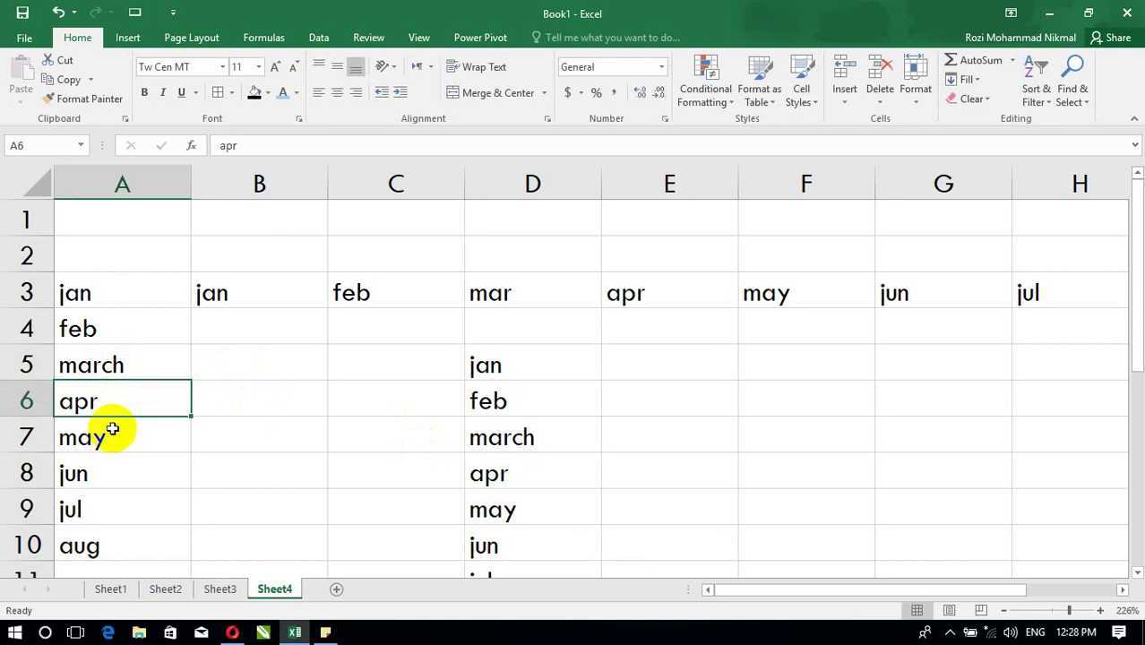
{"action": "type", "text": "3000"}
{"action": "key", "text": "Return"}
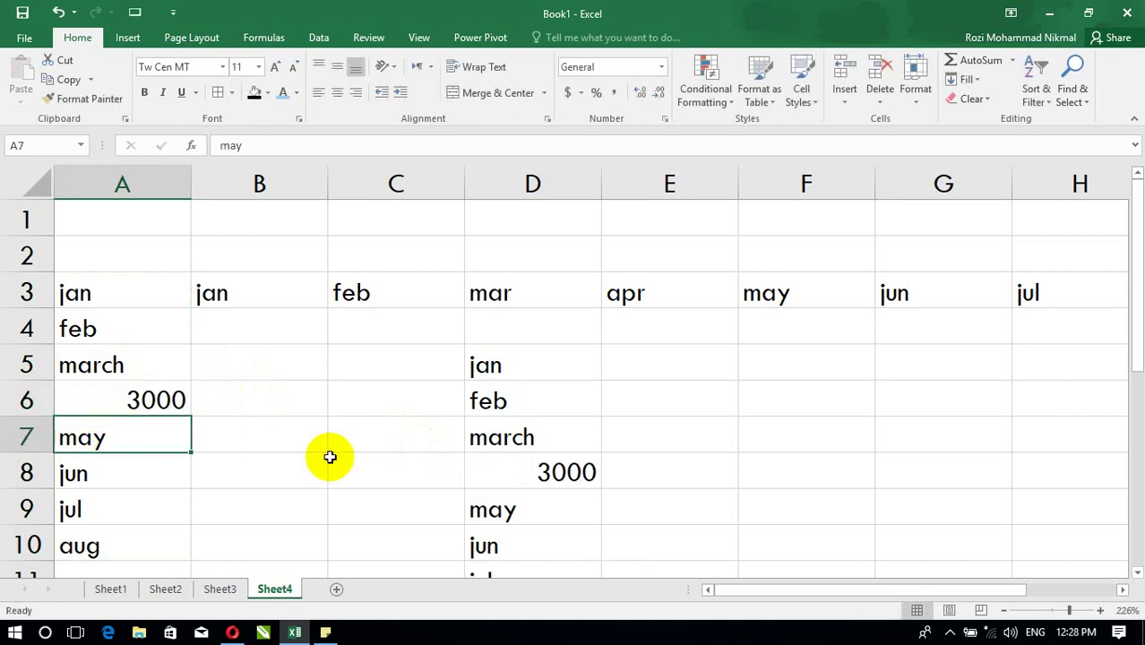
{"action": "left_click", "coordinate": [489, 401]}
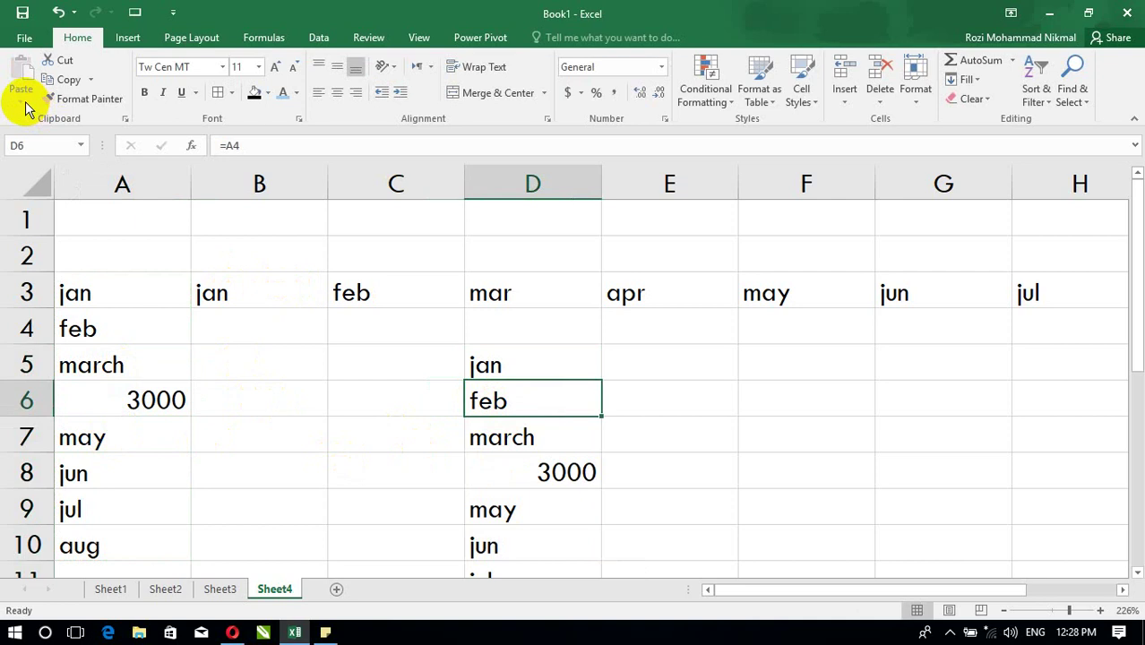
Copy A3:A10 as a picture, with the appearance as shown on screen and the Picture format.
{"action": "left_click_drag", "start_coordinate": [158, 296], "coordinate": [88, 544]}
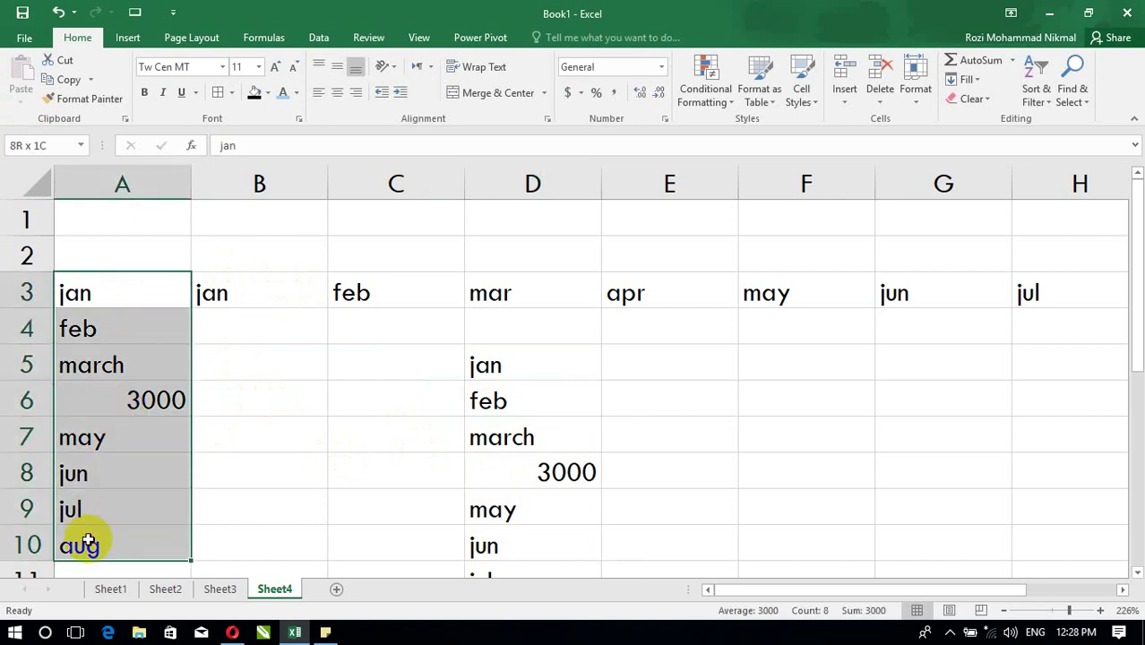
{"action": "left_click", "coordinate": [90, 79]}
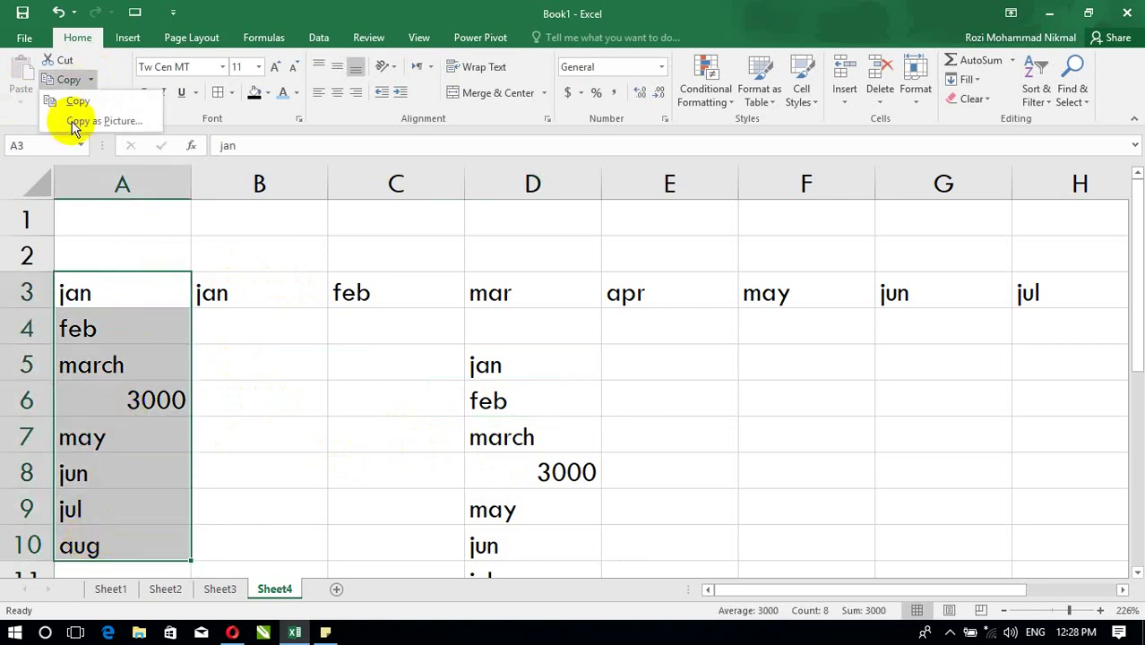
{"action": "left_click", "coordinate": [73, 125]}
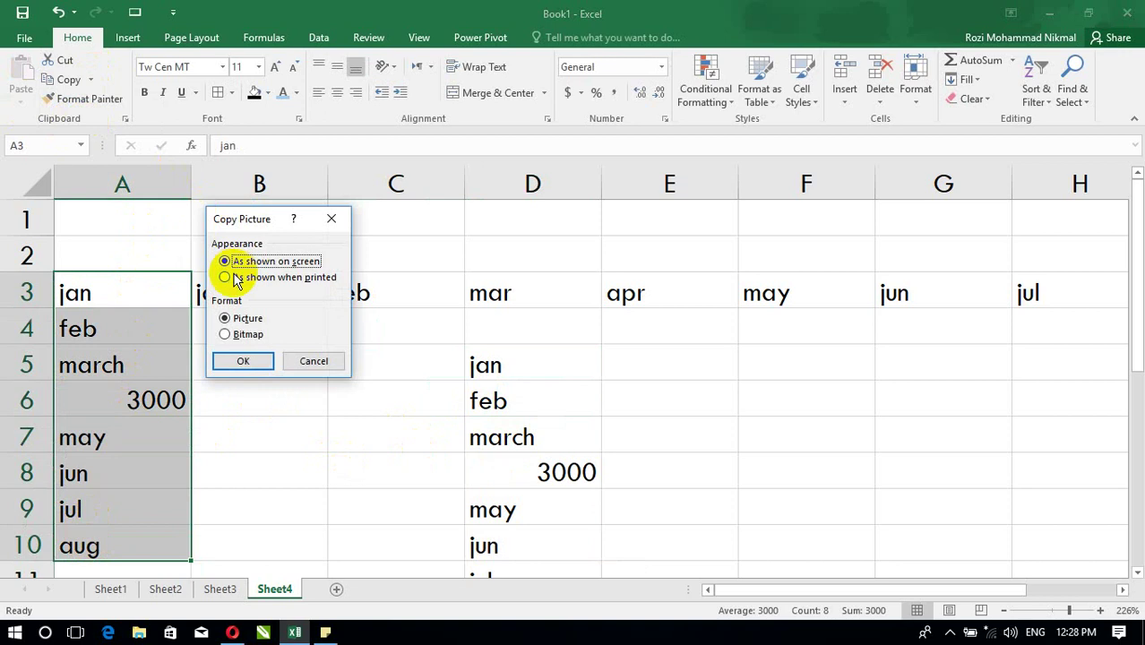
{"action": "left_click_drag", "start_coordinate": [264, 222], "coordinate": [305, 154]}
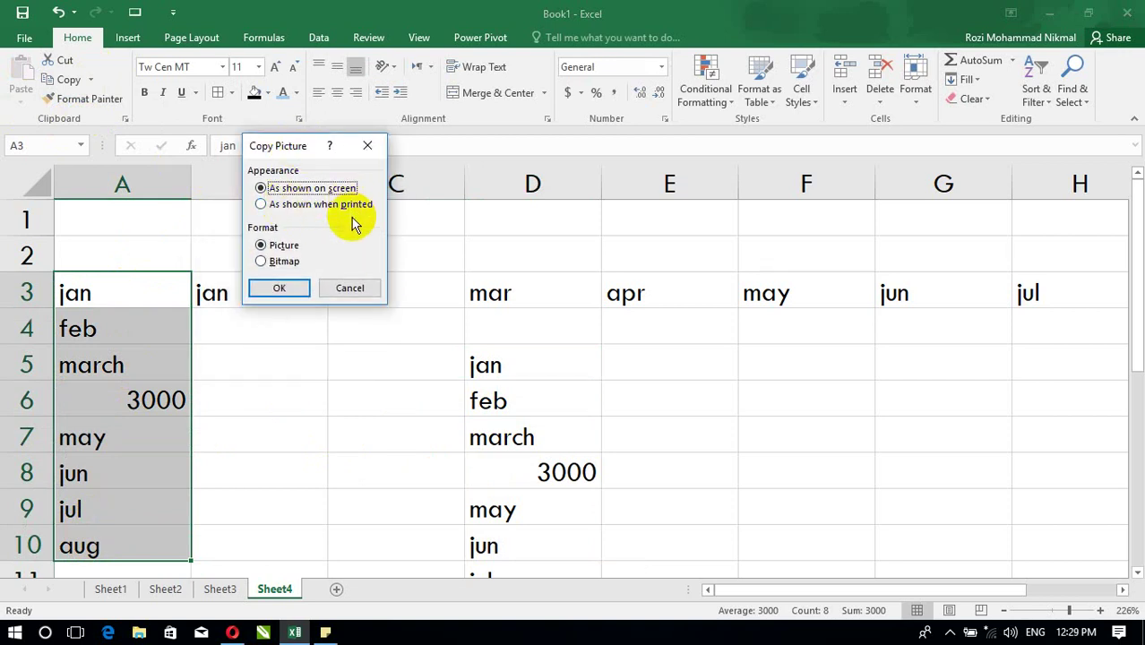
{"action": "left_click", "coordinate": [300, 205]}
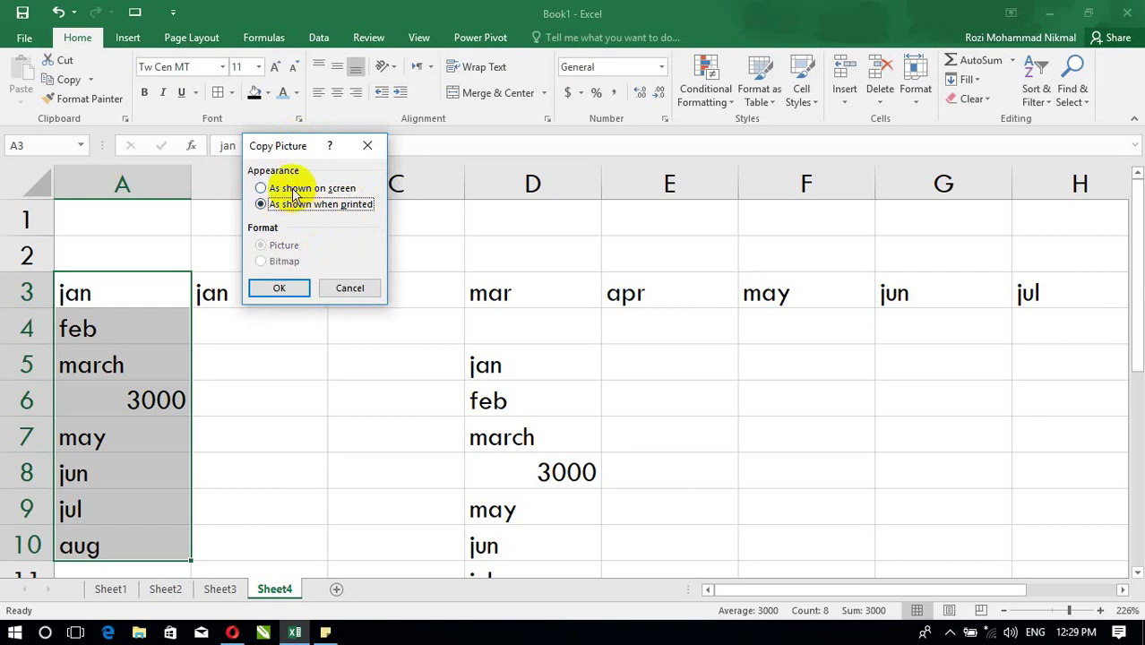
{"action": "left_click", "coordinate": [285, 189]}
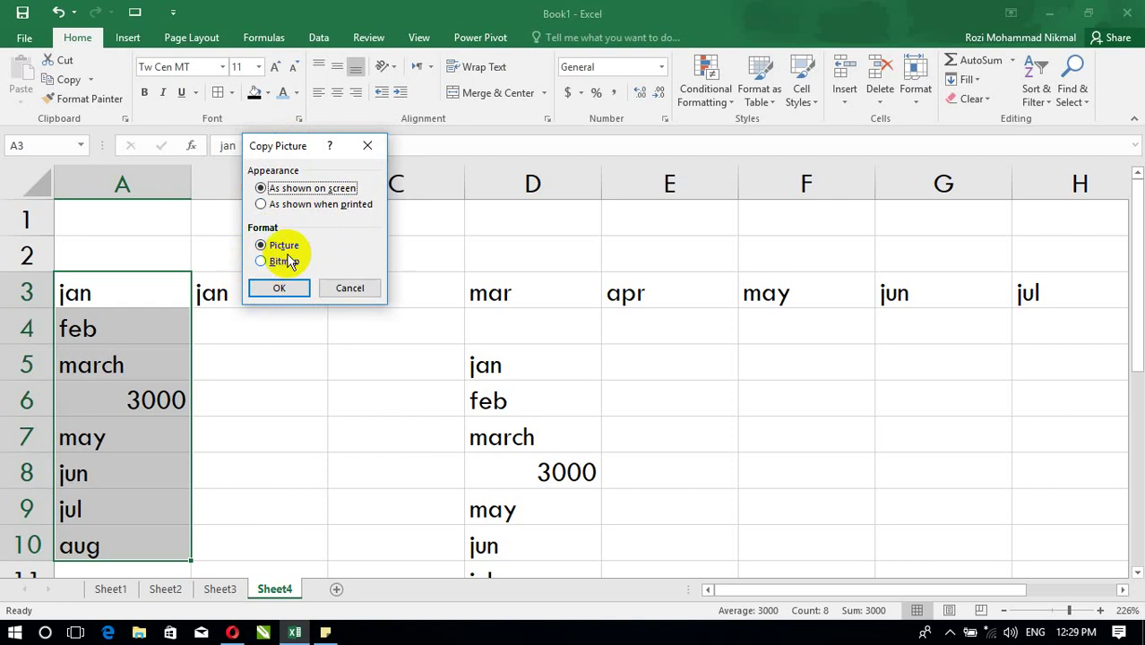
{"action": "left_click", "coordinate": [289, 287]}
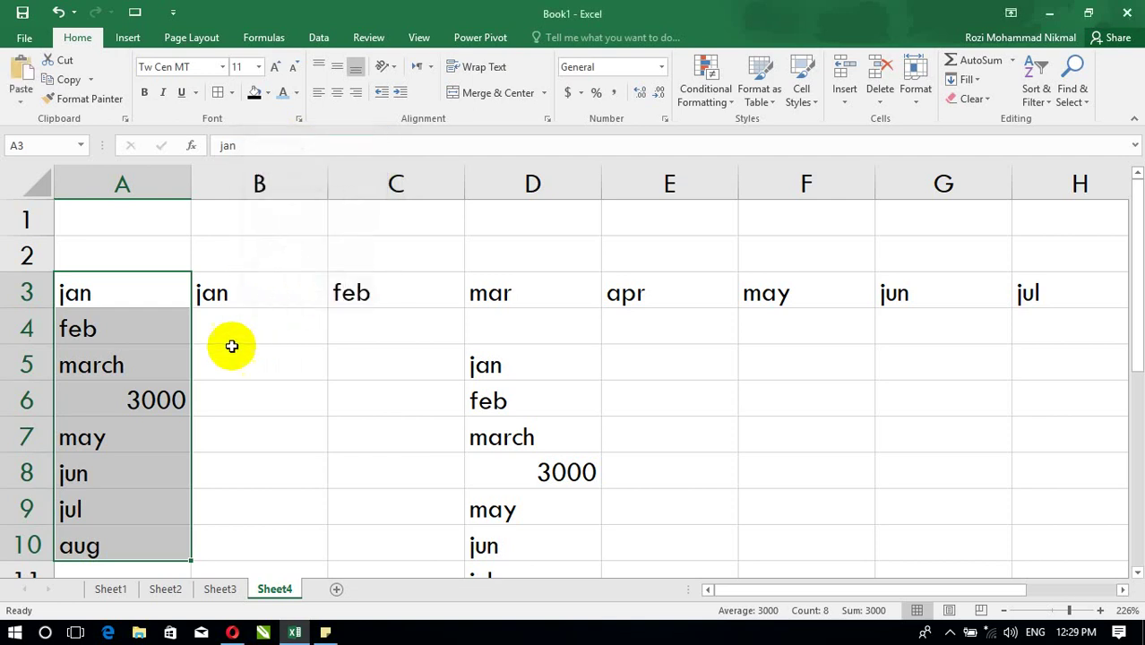
Paste the copied picture at cell B5, move it up to start around row 2, and delete it.
{"action": "left_click", "coordinate": [280, 351]}
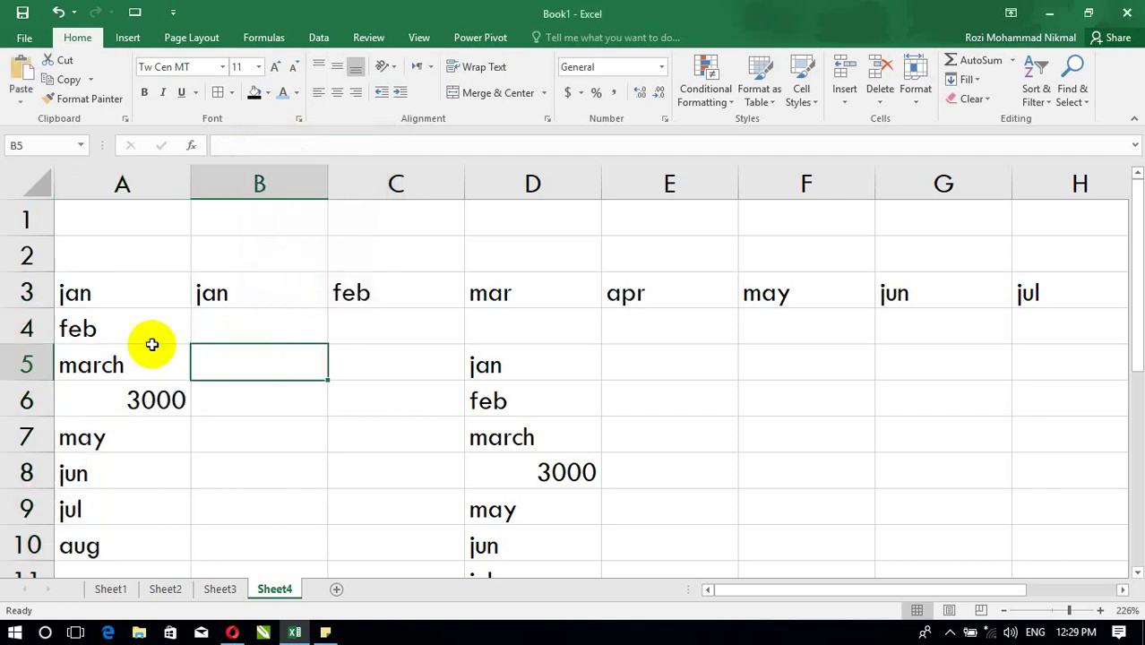
{"action": "left_click", "coordinate": [21, 72]}
{"action": "left_click_drag", "start_coordinate": [241, 343], "coordinate": [303, 241]}
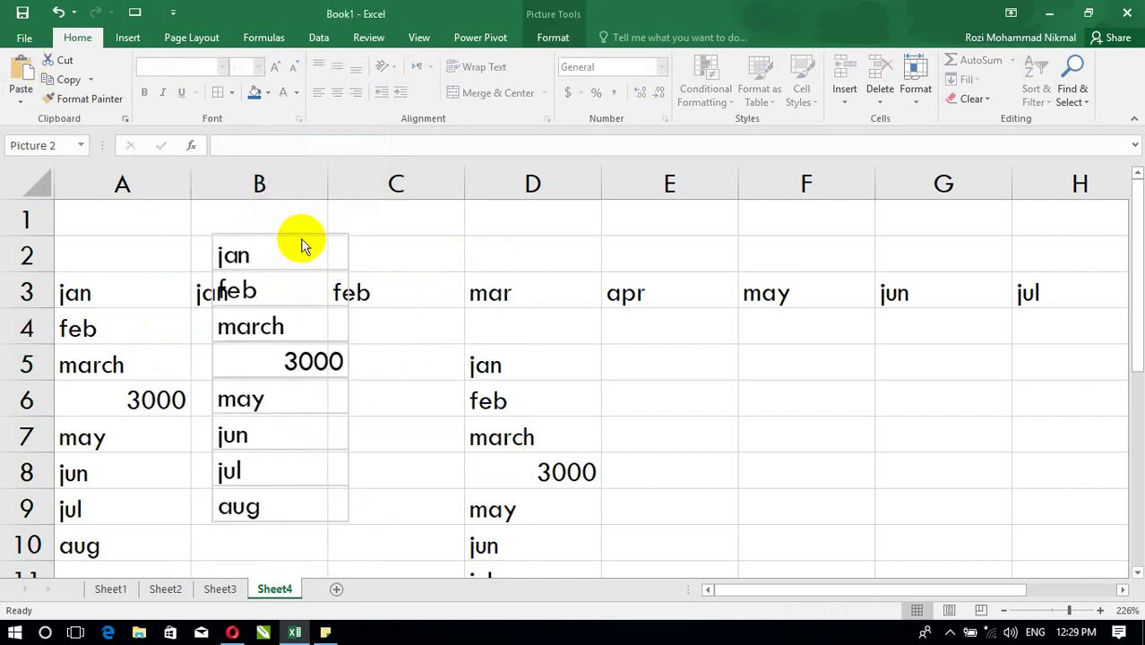
{"action": "key", "text": "Delete"}
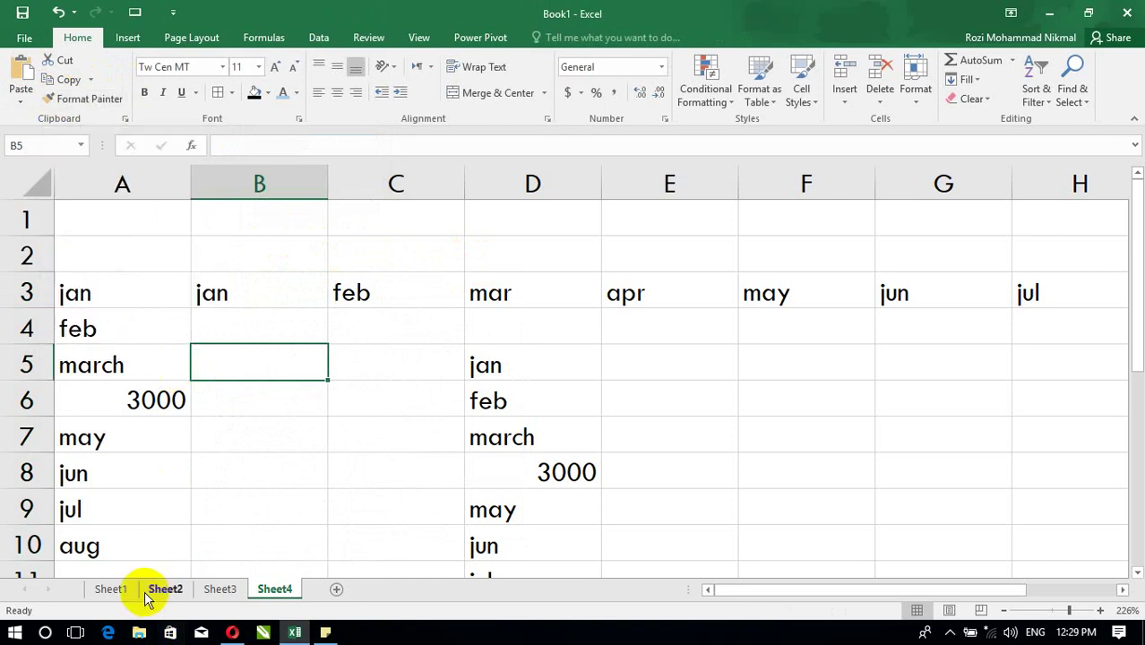
Copy the formatting of the Name header in C2 on Sheet1 to the header row F4:Q4 on Sheet2 with Format Painter.
{"action": "left_click", "coordinate": [111, 588]}
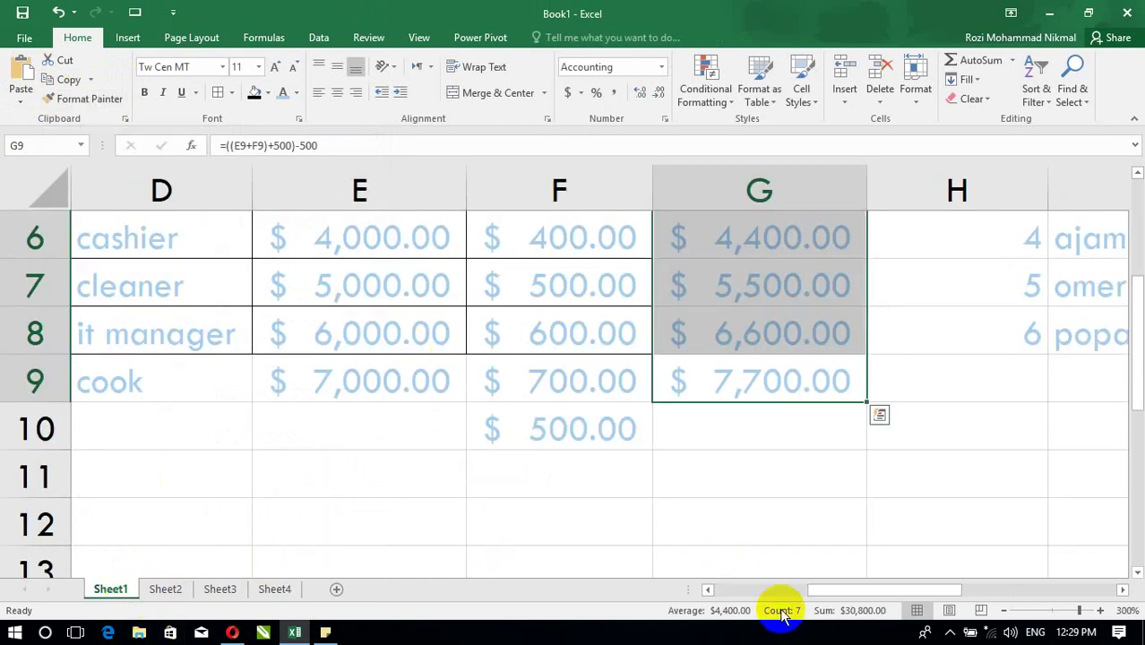
{"action": "left_click", "coordinate": [759, 588]}
{"action": "left_click_drag", "start_coordinate": [1131, 360], "coordinate": [1033, 192]}
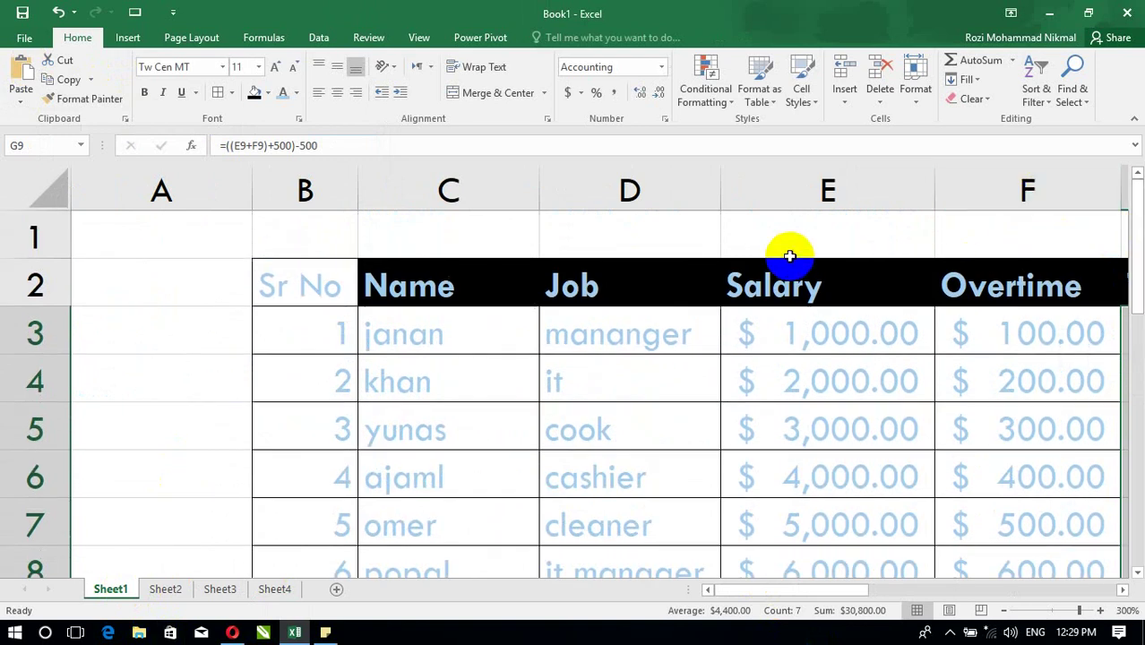
{"action": "left_click", "coordinate": [397, 292]}
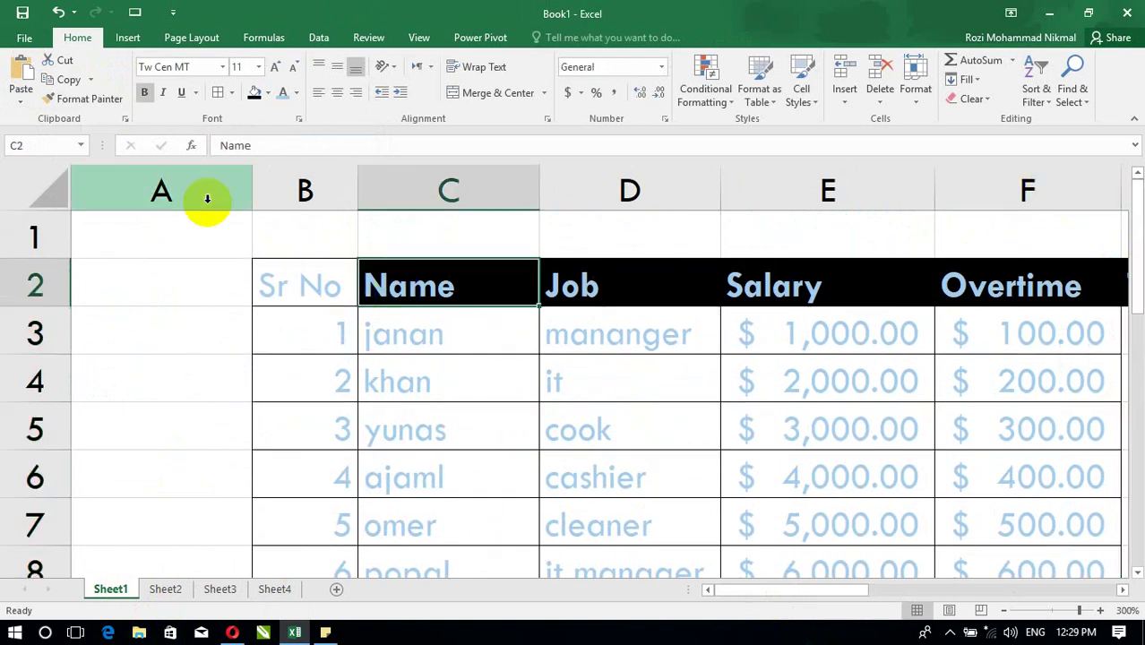
{"action": "left_click", "coordinate": [97, 102]}
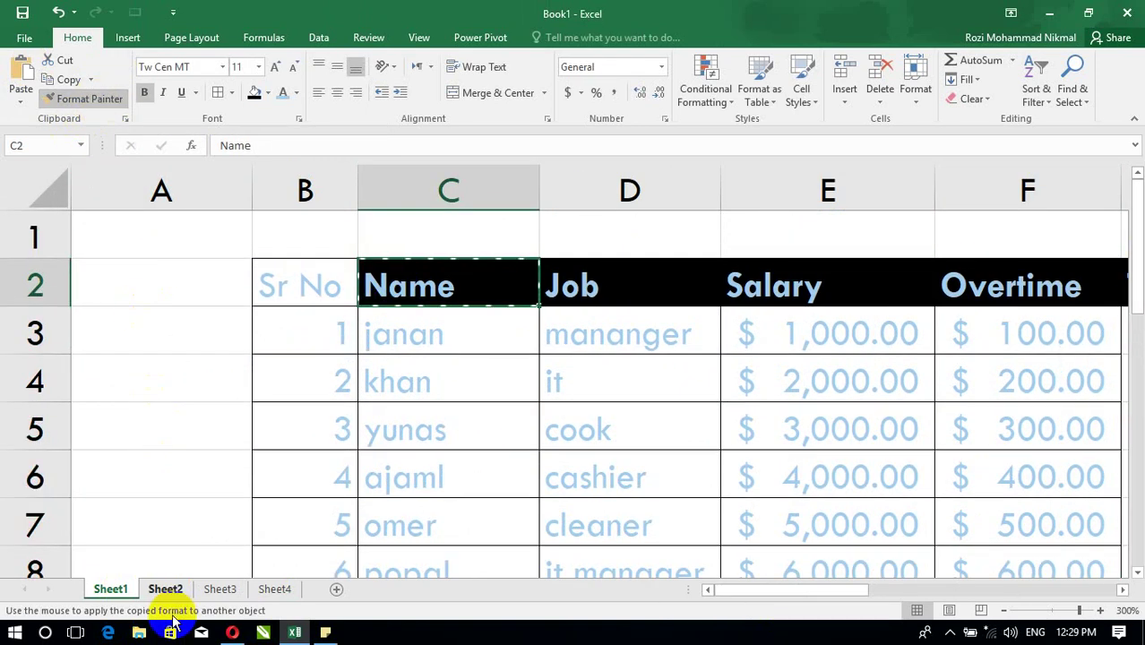
{"action": "left_click", "coordinate": [166, 590]}
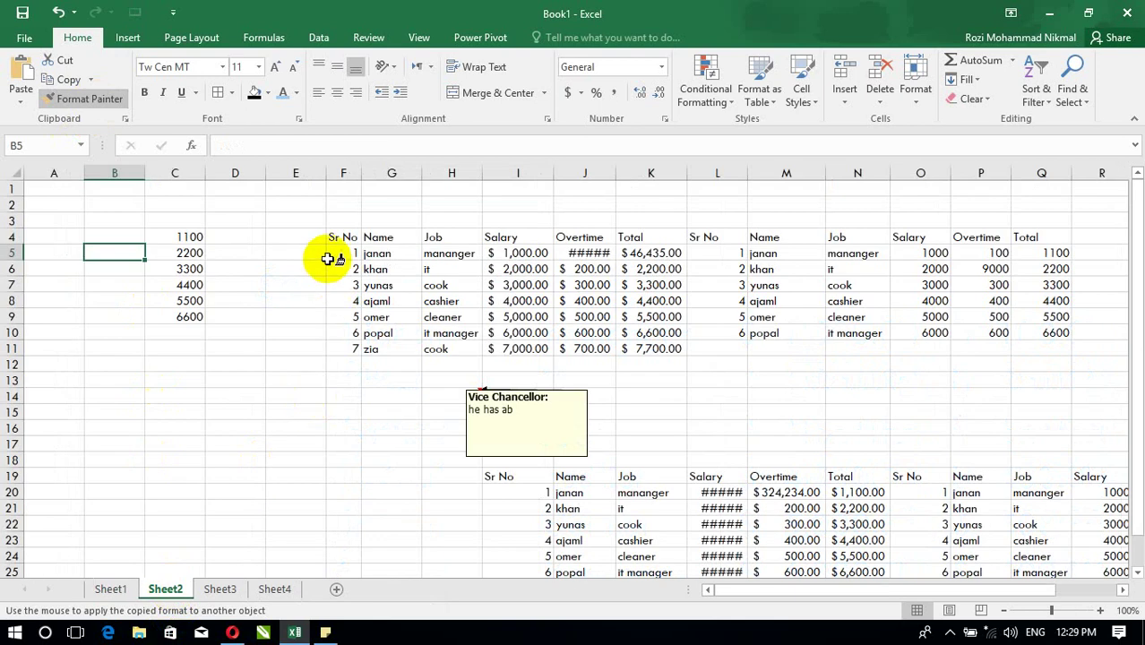
{"action": "mouse_move", "coordinate": [340, 234]}
{"action": "left_mouse_down"}
{"action": "mouse_move", "coordinate": [484, 243]}
{"action": "mouse_move", "coordinate": [593, 227]}
{"action": "mouse_move", "coordinate": [935, 227]}
{"action": "mouse_move", "coordinate": [1048, 247]}
{"action": "left_mouse_up"}
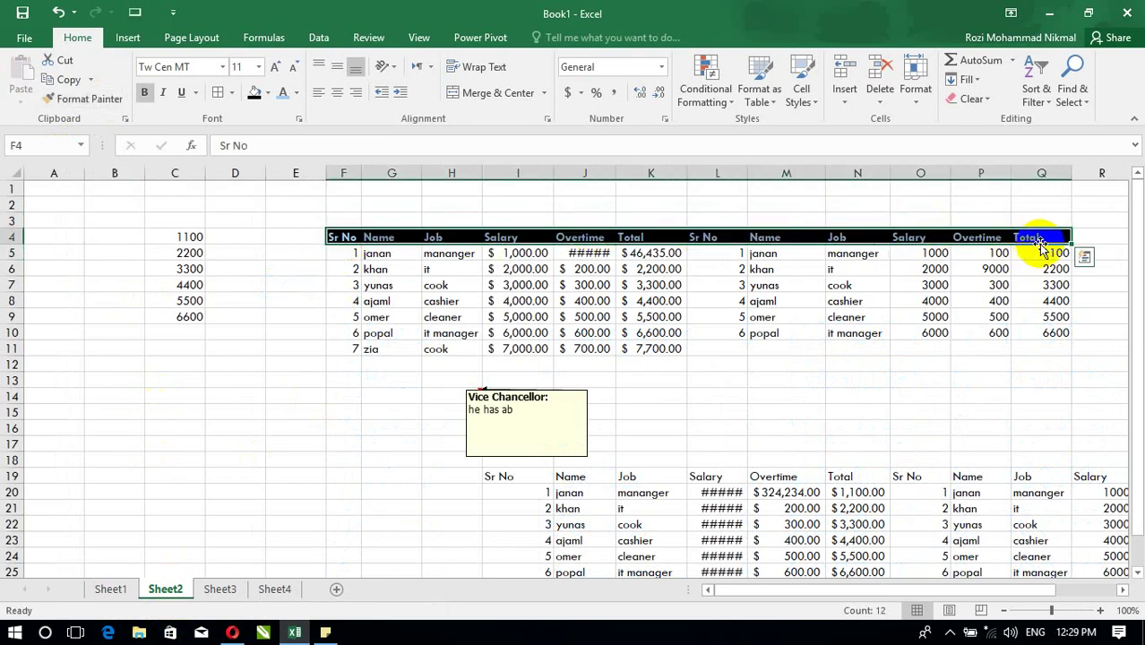
{"action": "left_click", "coordinate": [606, 314]}
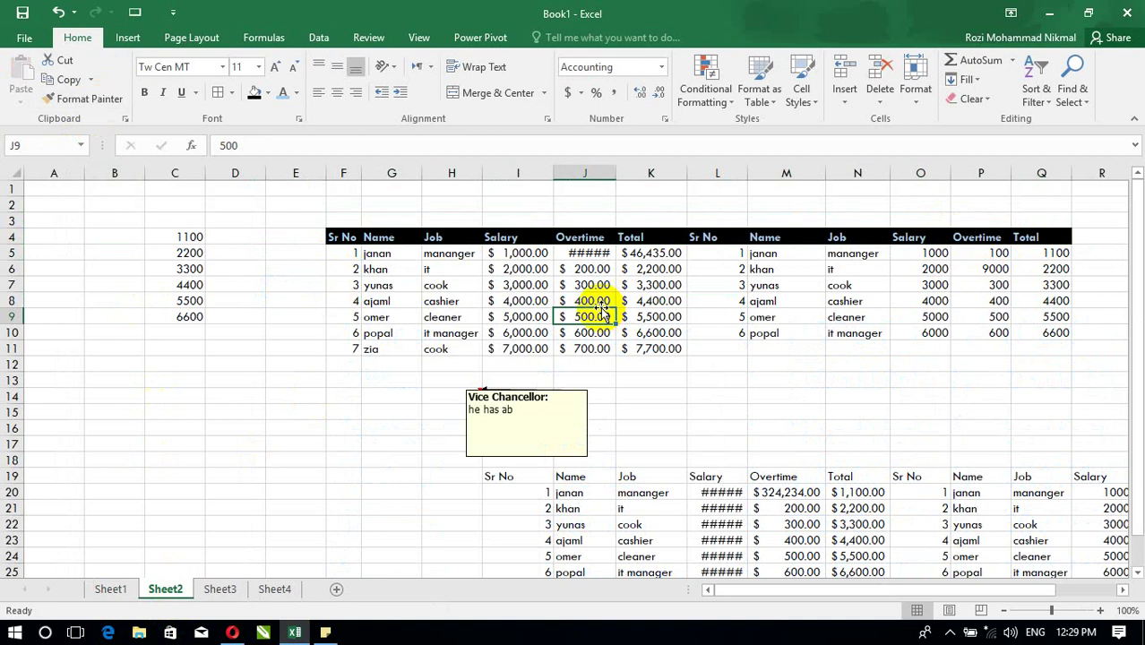
{"action": "left_click", "coordinate": [104, 106]}
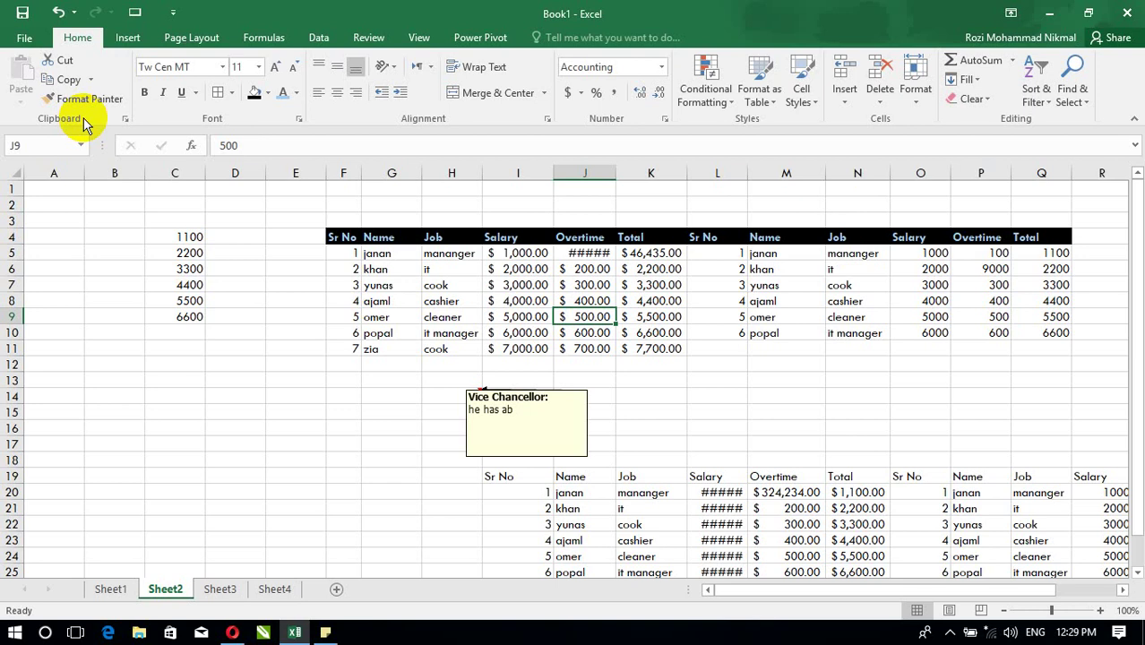
Copy the table F4:Q11 on Sheet2 and review the Paste Special options for cell D10, closing them without pasting.
{"action": "left_click", "coordinate": [370, 300]}
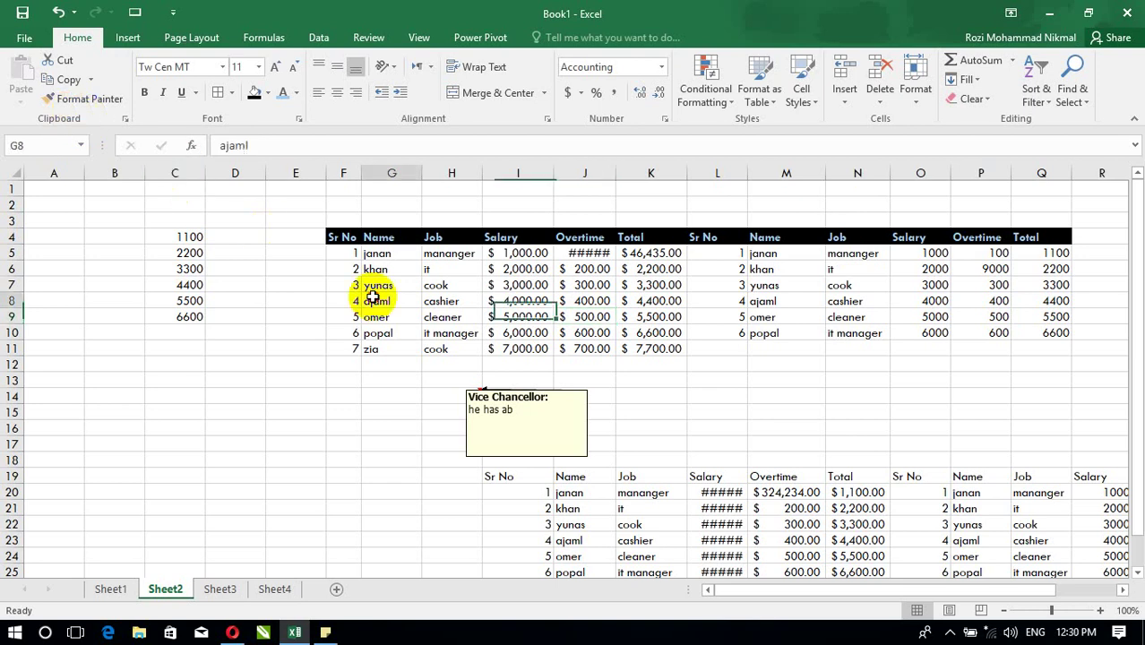
{"action": "key", "text": "ctrl+a"}
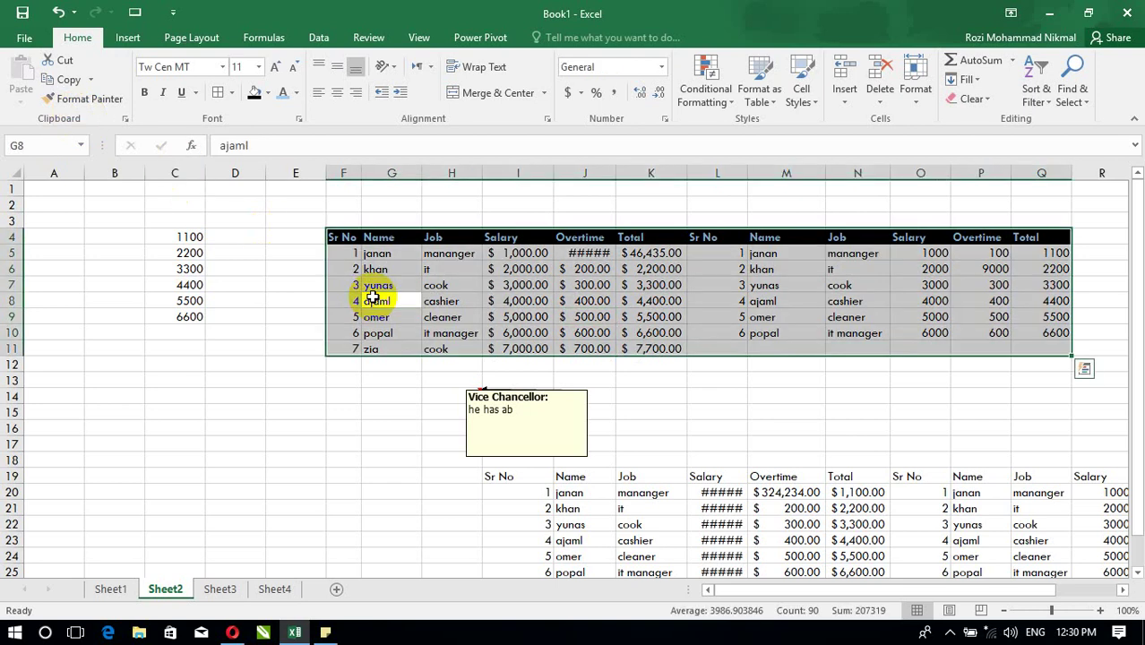
{"action": "key", "text": "ctrl+c"}
{"action": "left_click_drag", "start_coordinate": [258, 336], "coordinate": [258, 346]}
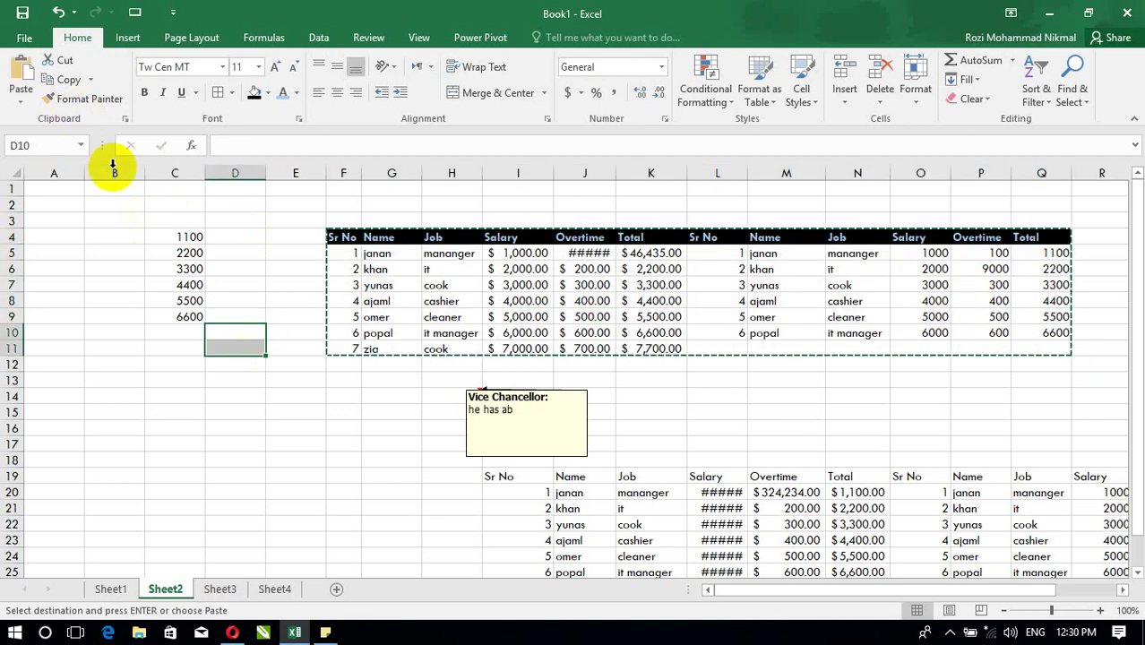
{"action": "left_click", "coordinate": [20, 99]}
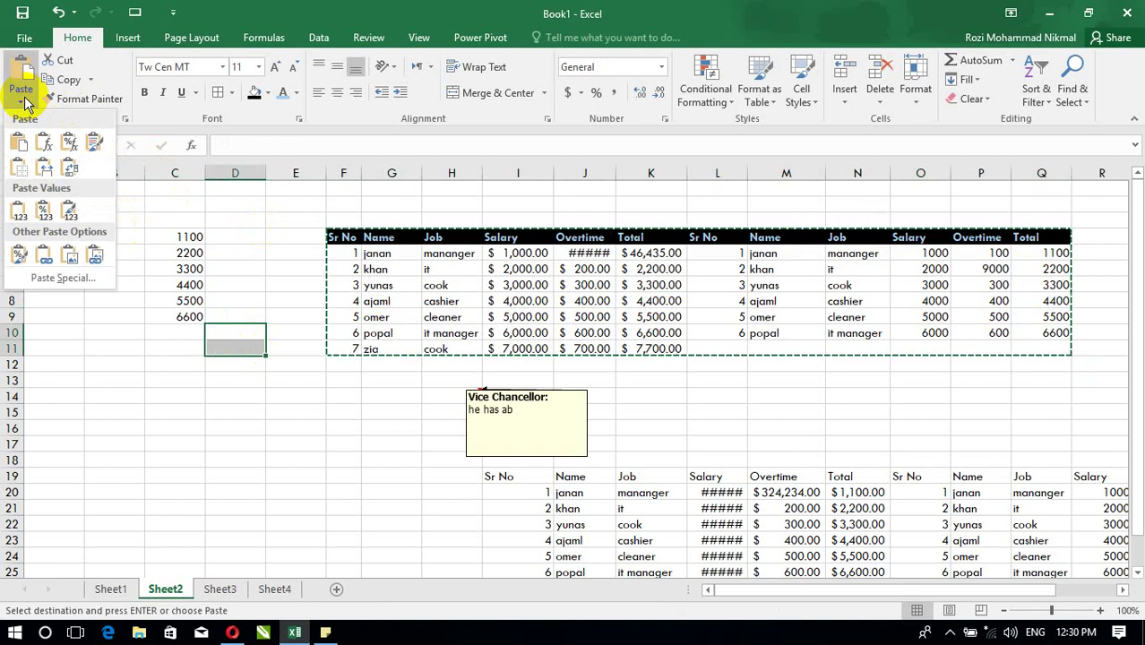
{"action": "left_click", "coordinate": [56, 282]}
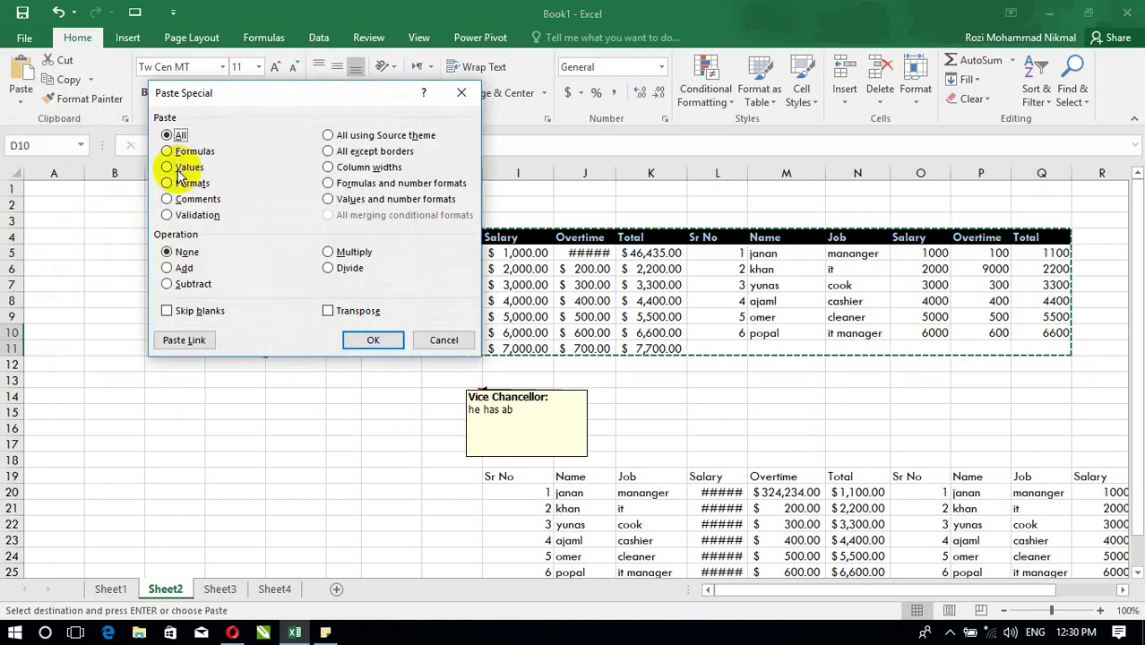
{"action": "left_click", "coordinate": [442, 341]}
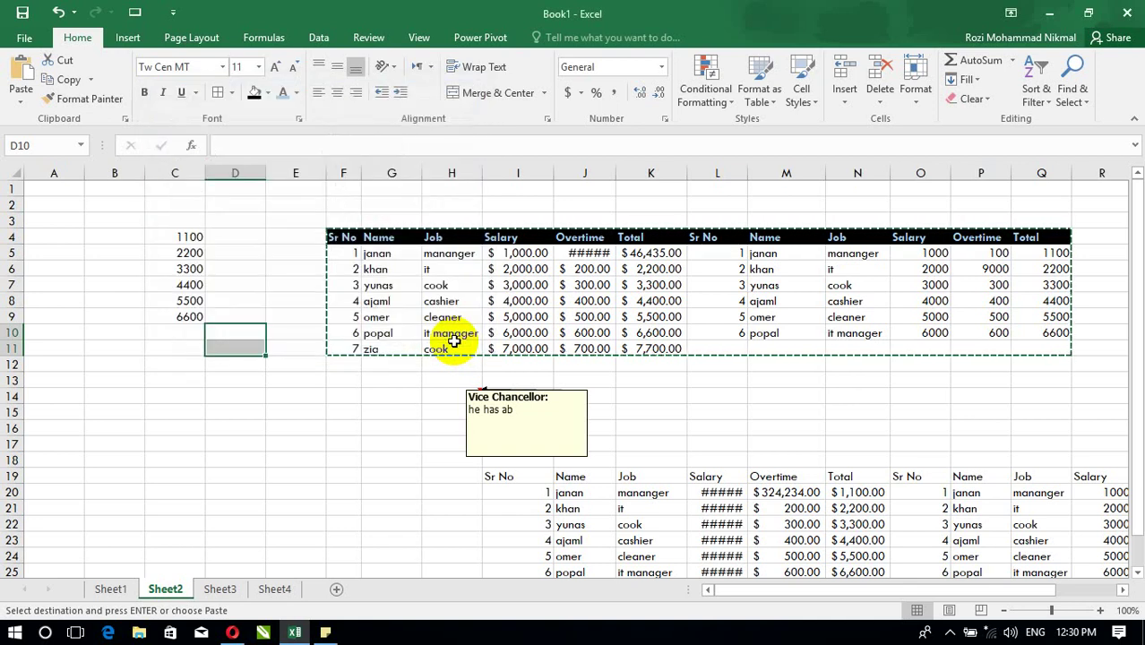